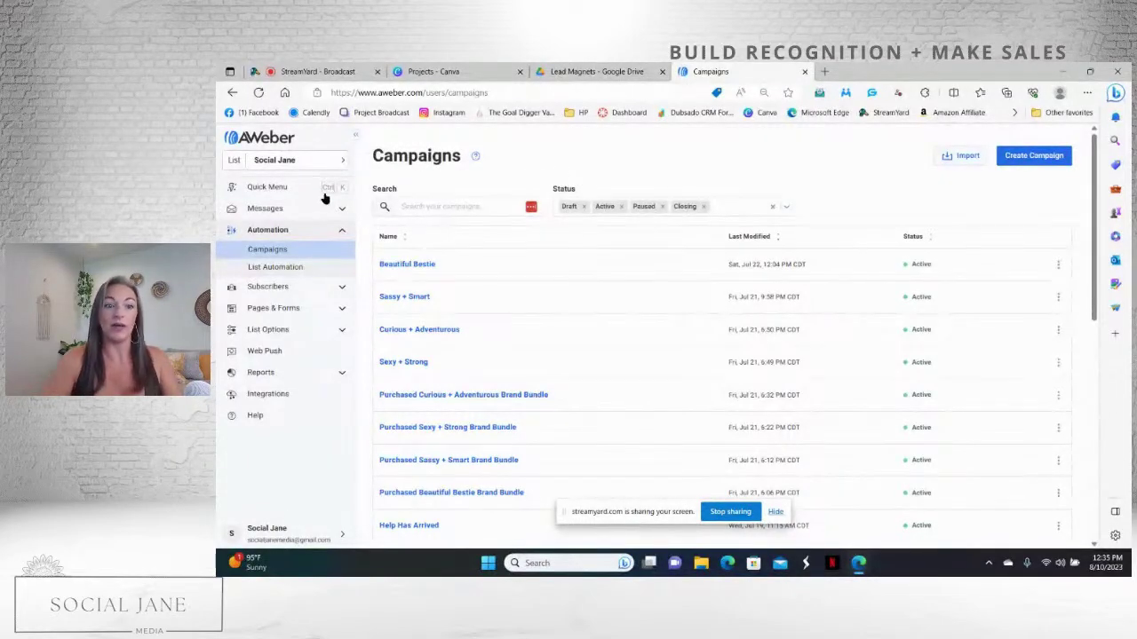
- Open the landing pages list, look through the existing pages, and start creating a new landing page
click(342, 313)
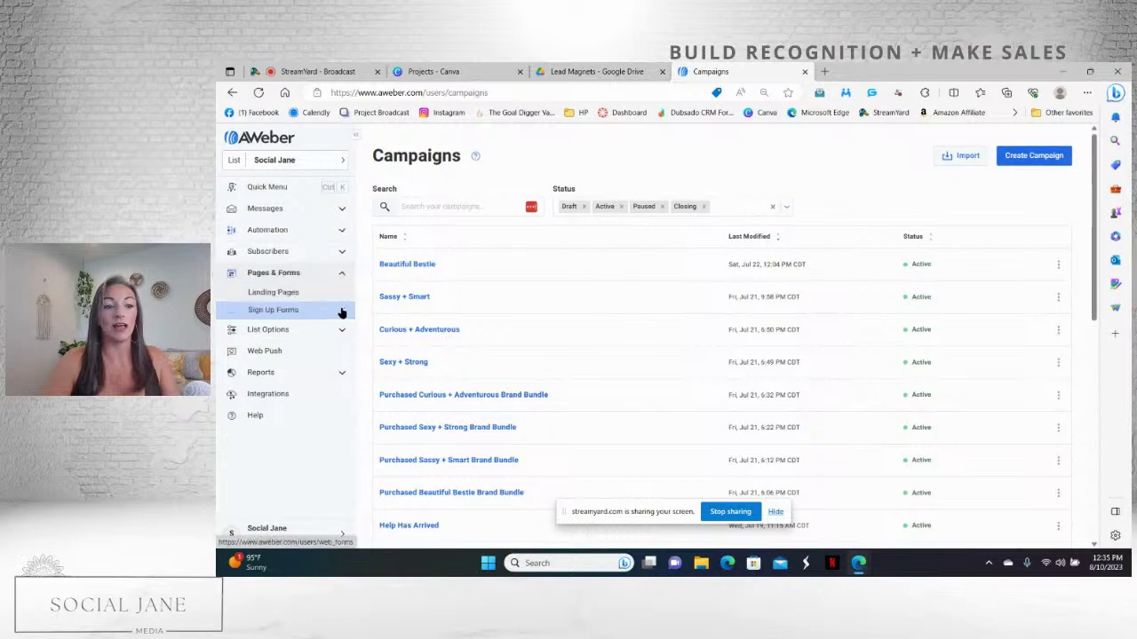
click(280, 296)
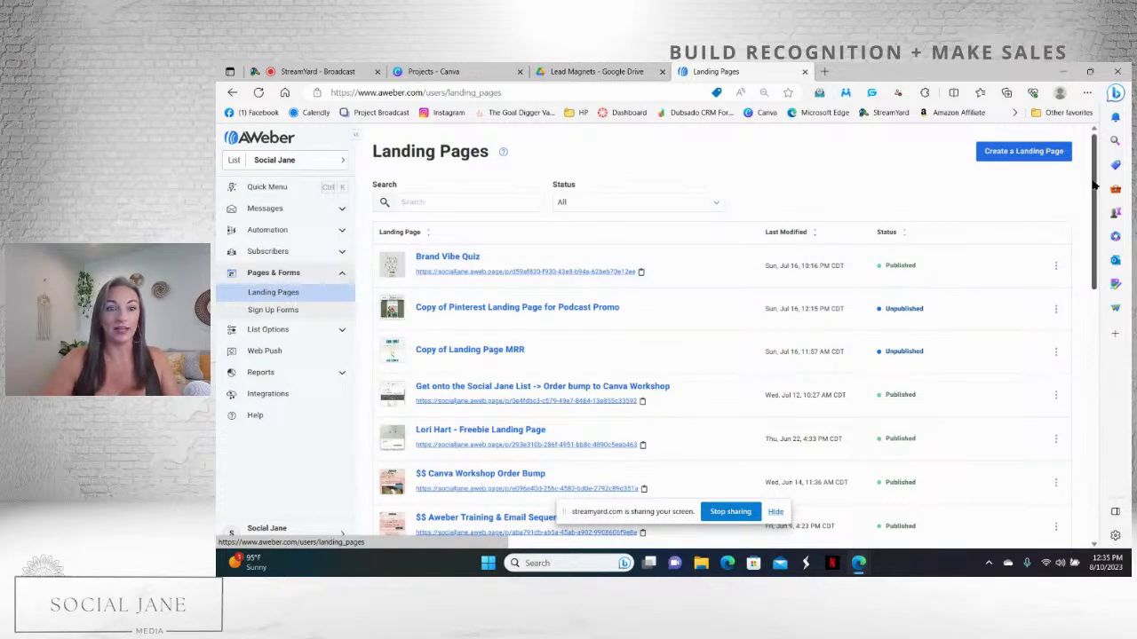
drag(1094, 185, 1122, 417)
scroll(858, 382, up, 10)
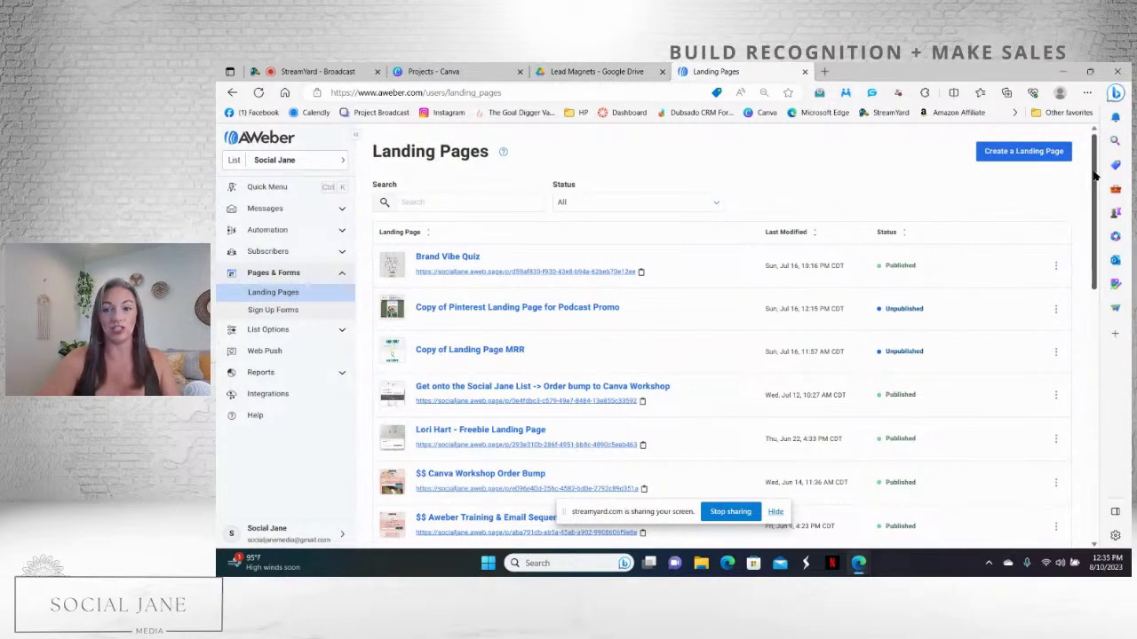
click(1028, 156)
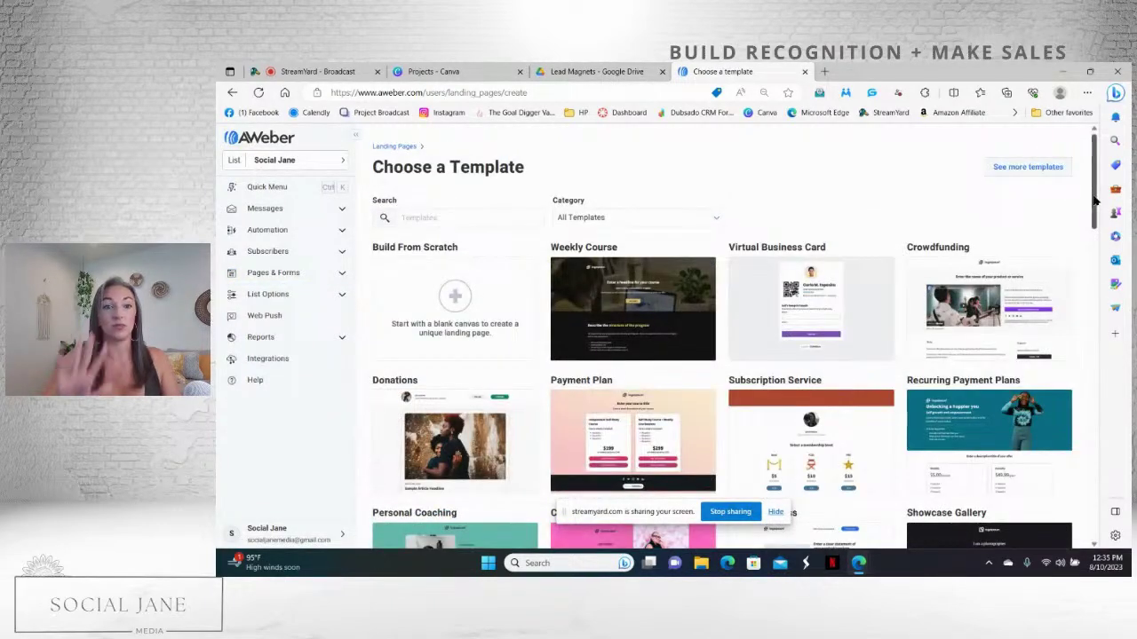
- Browse the landing page templates and choose the Gift Guide template
drag(1095, 202, 1101, 365)
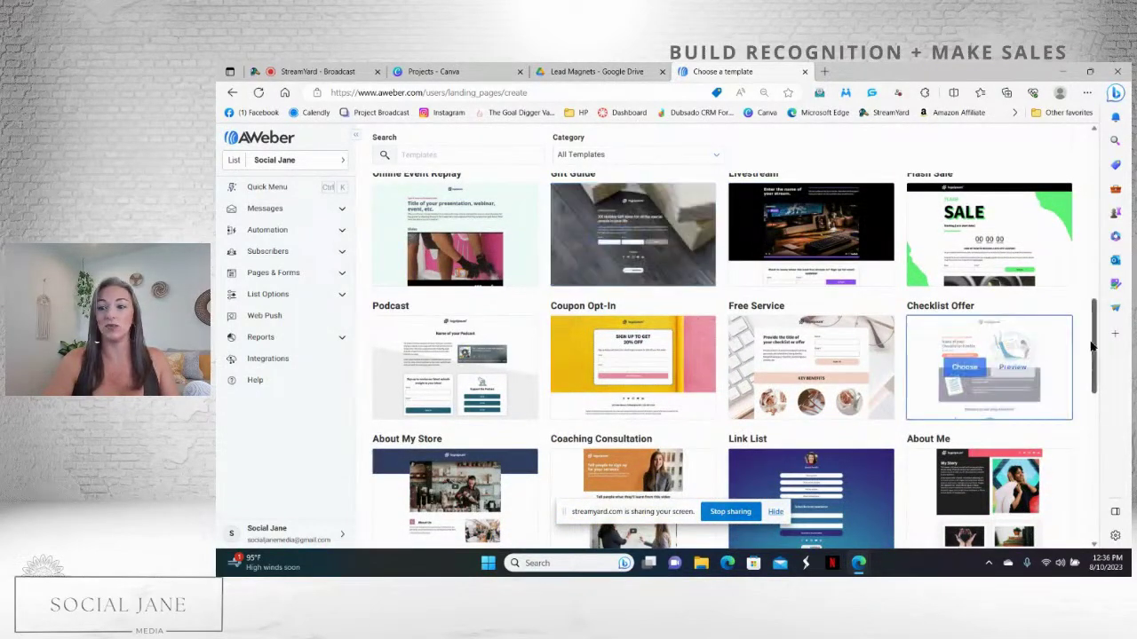
mouse_move(1095, 340)
mouse_down()
mouse_move(1093, 232)
mouse_move(1088, 322)
mouse_up()
mouse_move(586, 315)
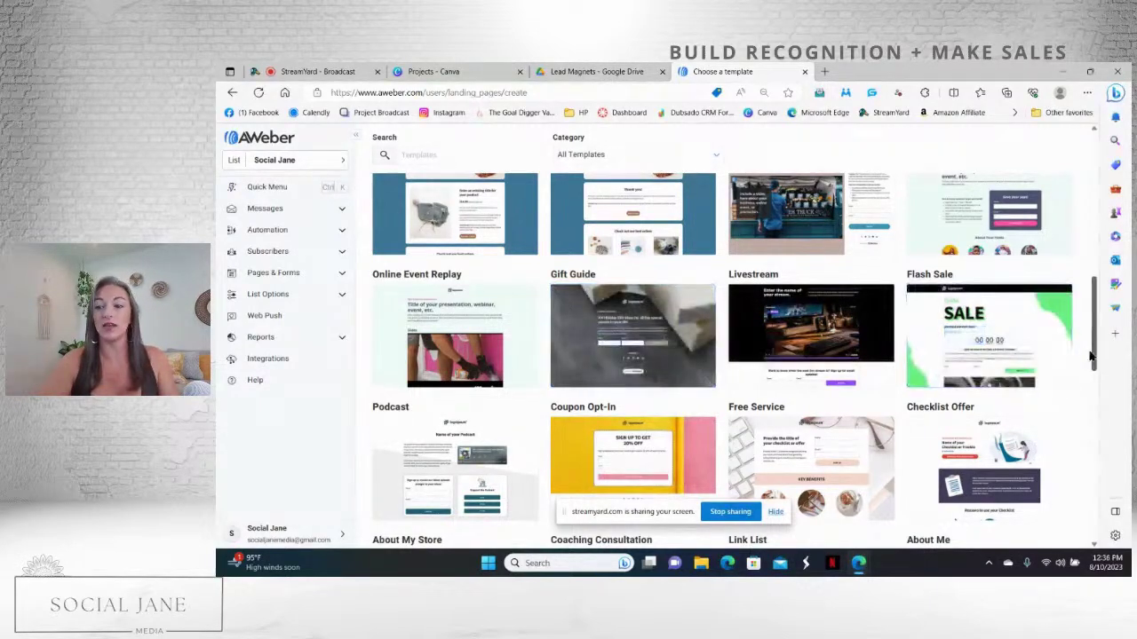
drag(1096, 361, 1095, 239)
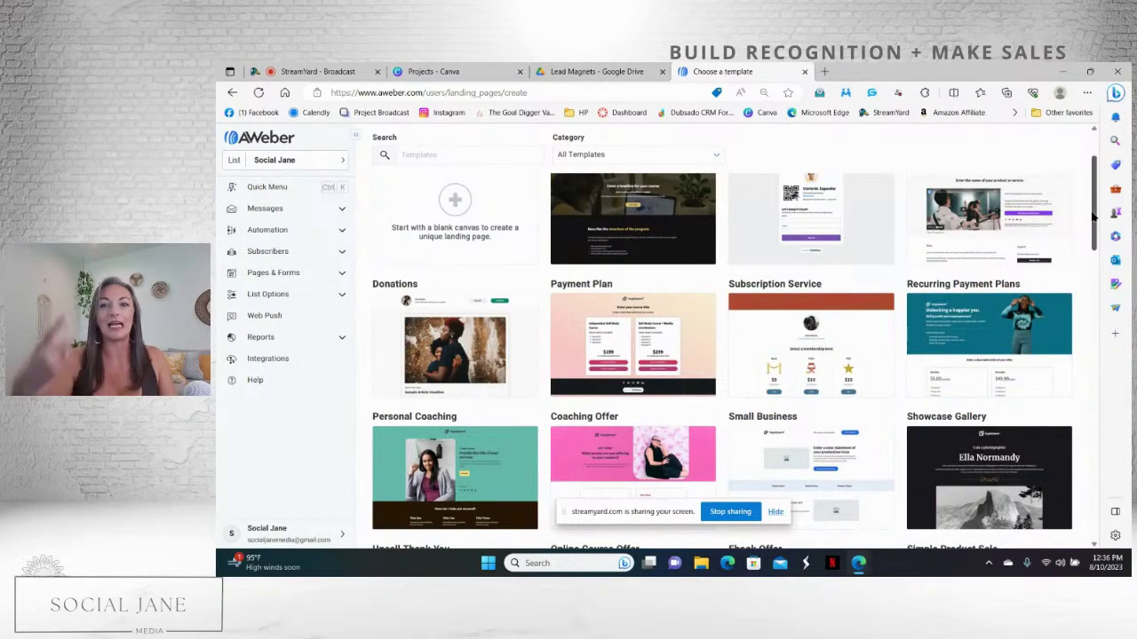
drag(1094, 217, 1090, 291)
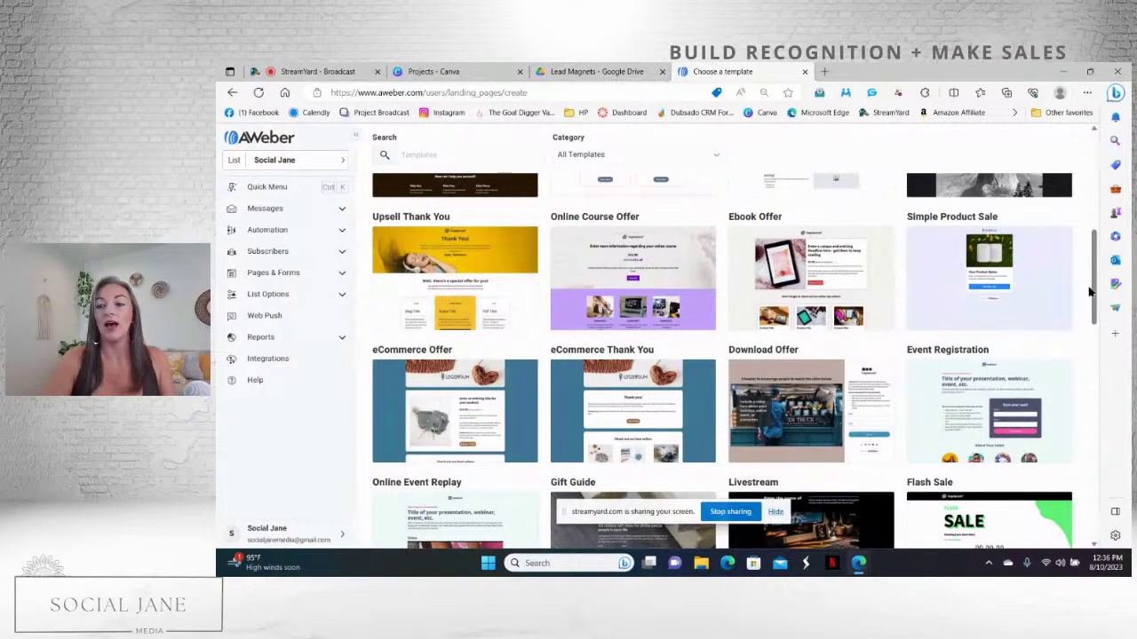
drag(1098, 302, 1101, 335)
mouse_move(609, 386)
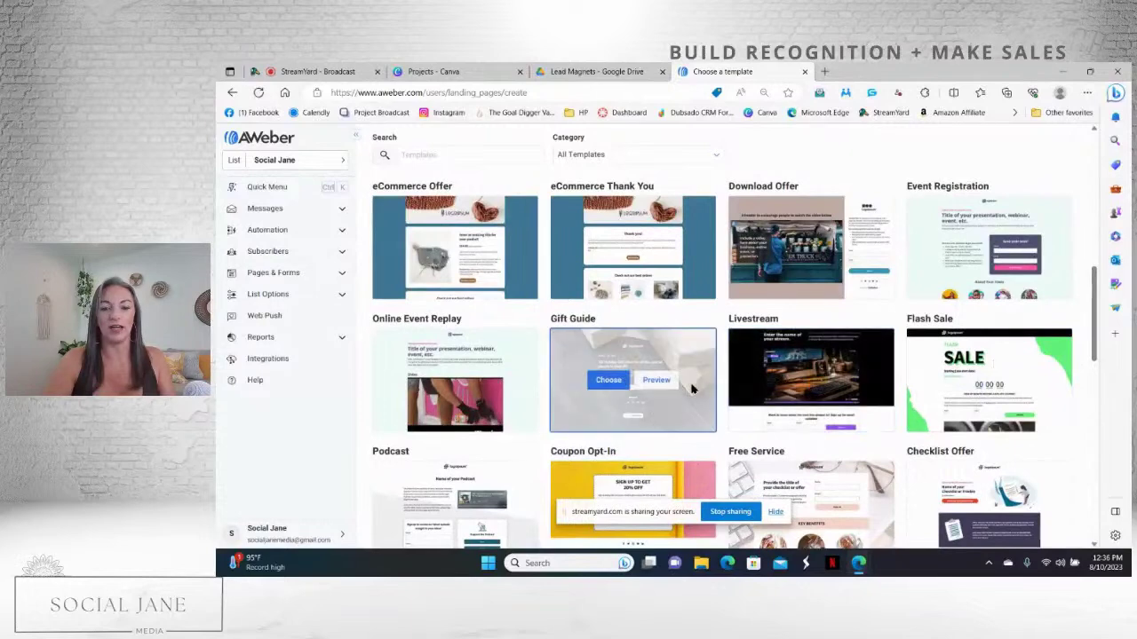
click(610, 388)
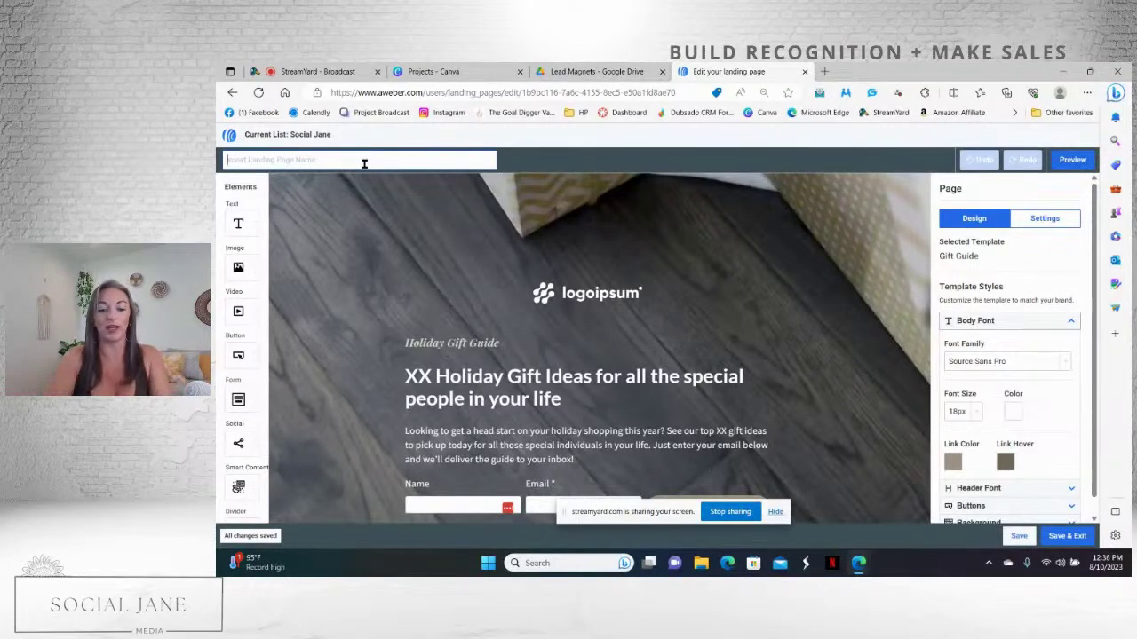
- Name the landing page "Lead Magnet Automation", correcting the spelling of "Magnet"
text(Lead Mag)
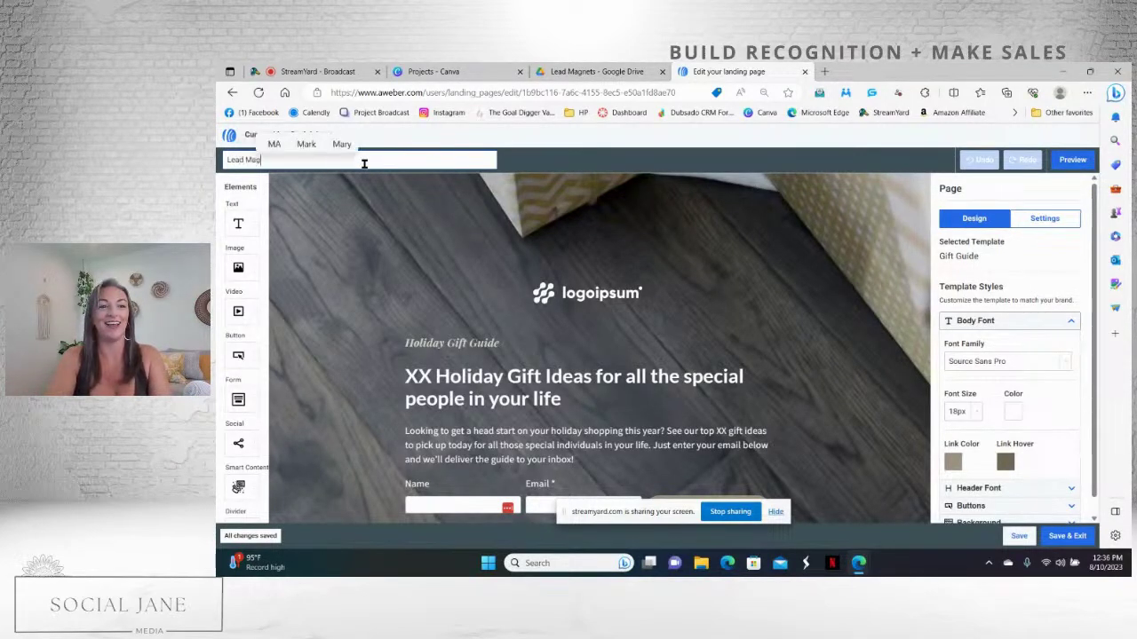
text(ent Automation)
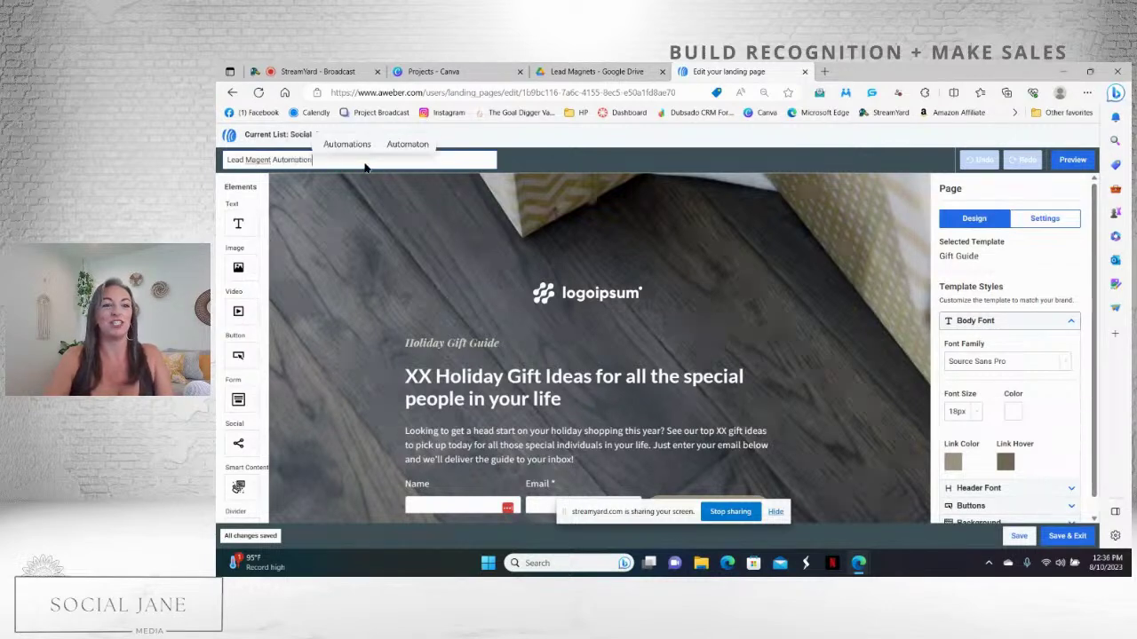
right_click(261, 159)
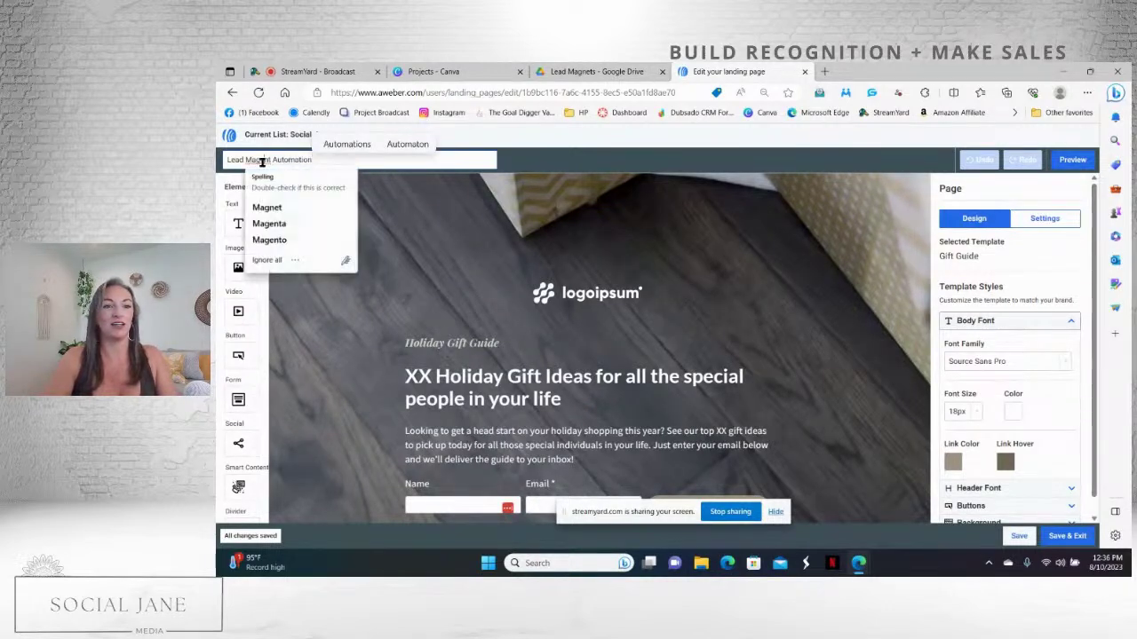
click(267, 207)
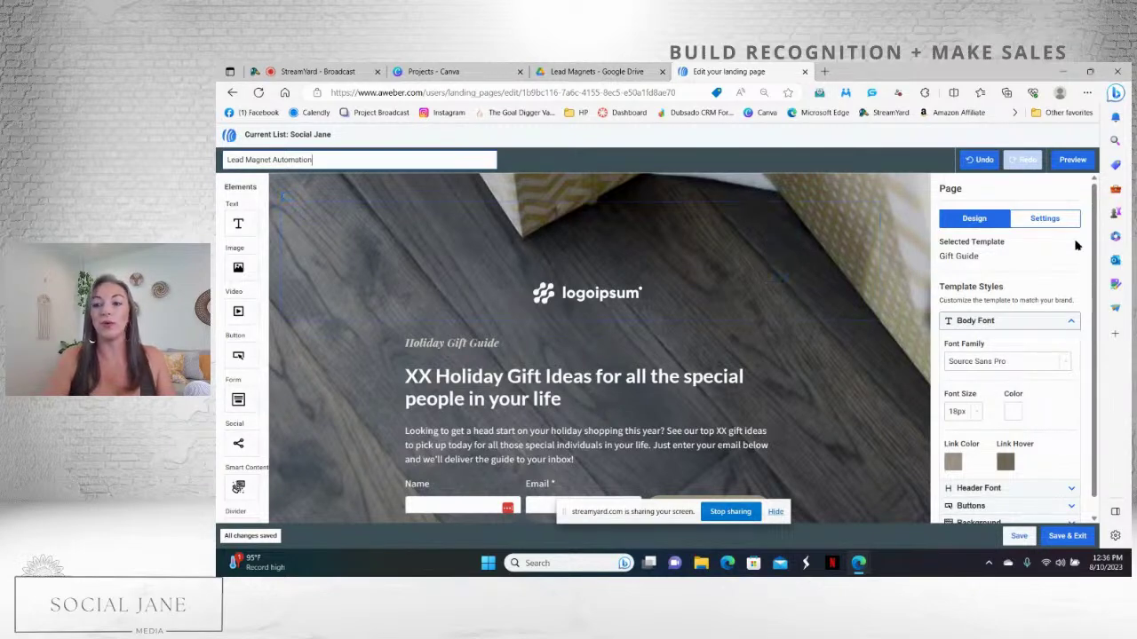
scroll(1096, 237, down, 1)
scroll(1096, 237, up, 1)
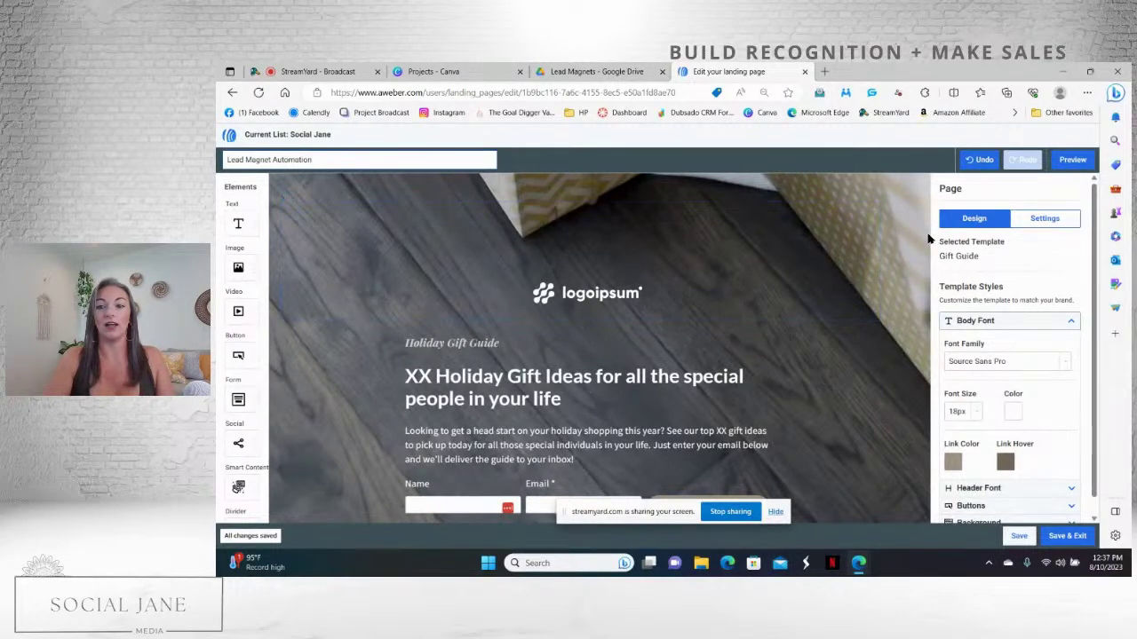
scroll(928, 240, down, 3)
scroll(929, 241, up, 3)
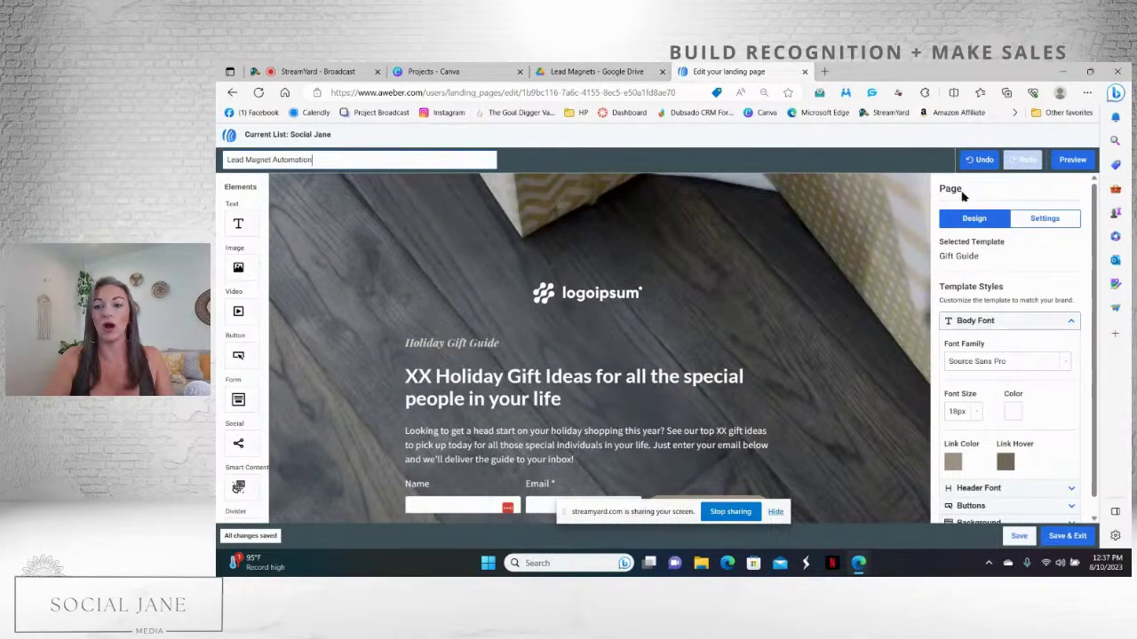
drag(935, 194, 963, 195)
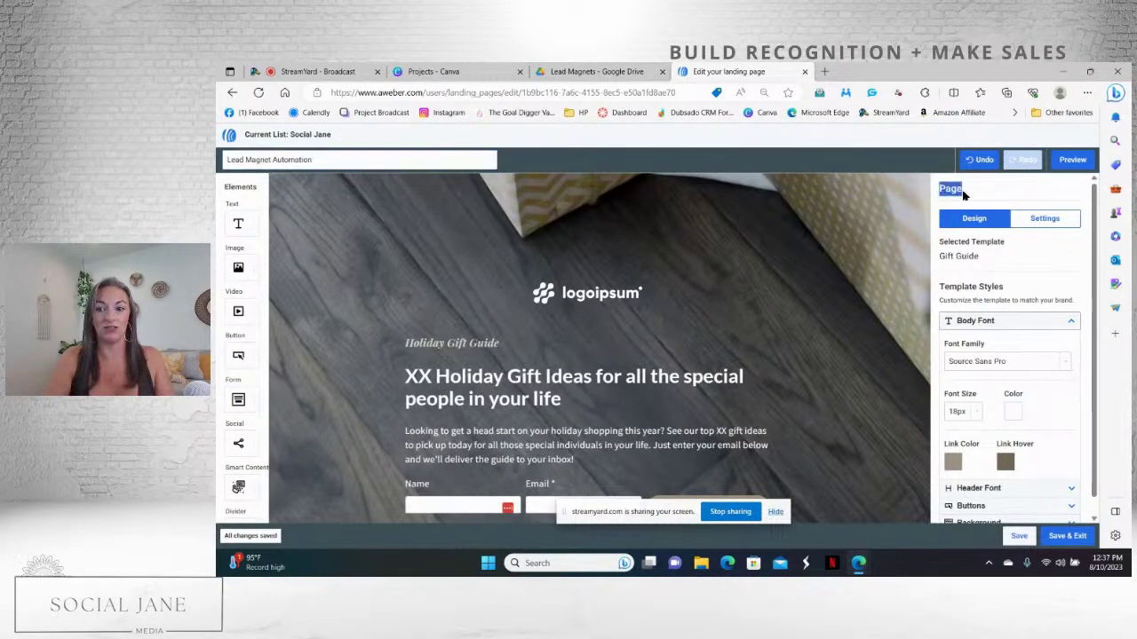
click(969, 194)
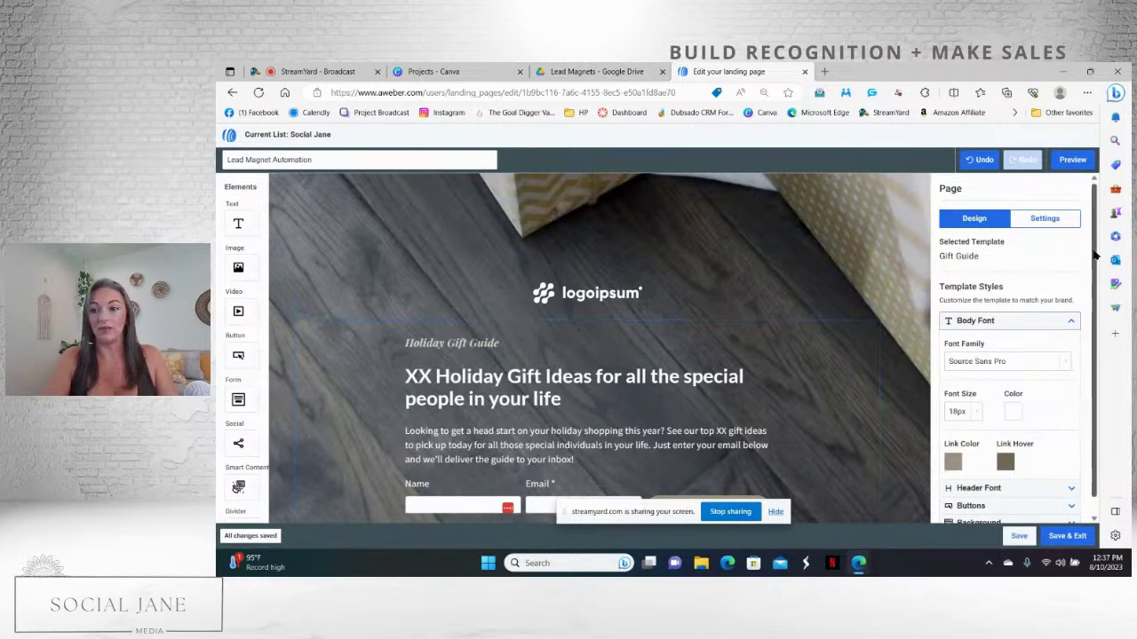
- Replace the page's background image with the "form background" file from the Social Jane folder
scroll(1095, 255, down, 1)
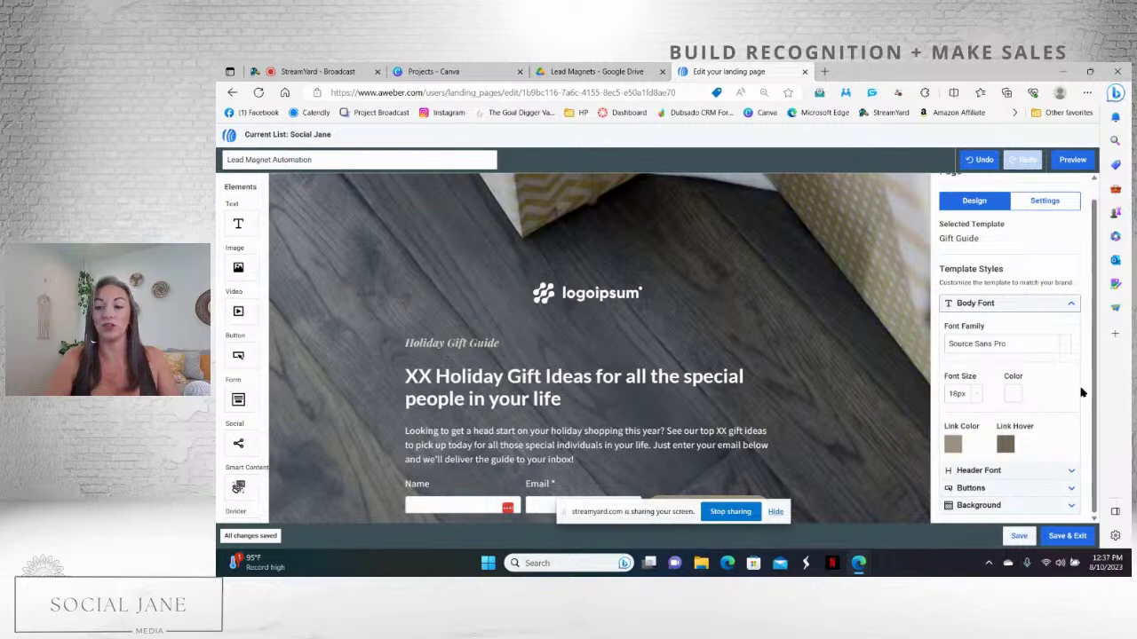
click(1072, 506)
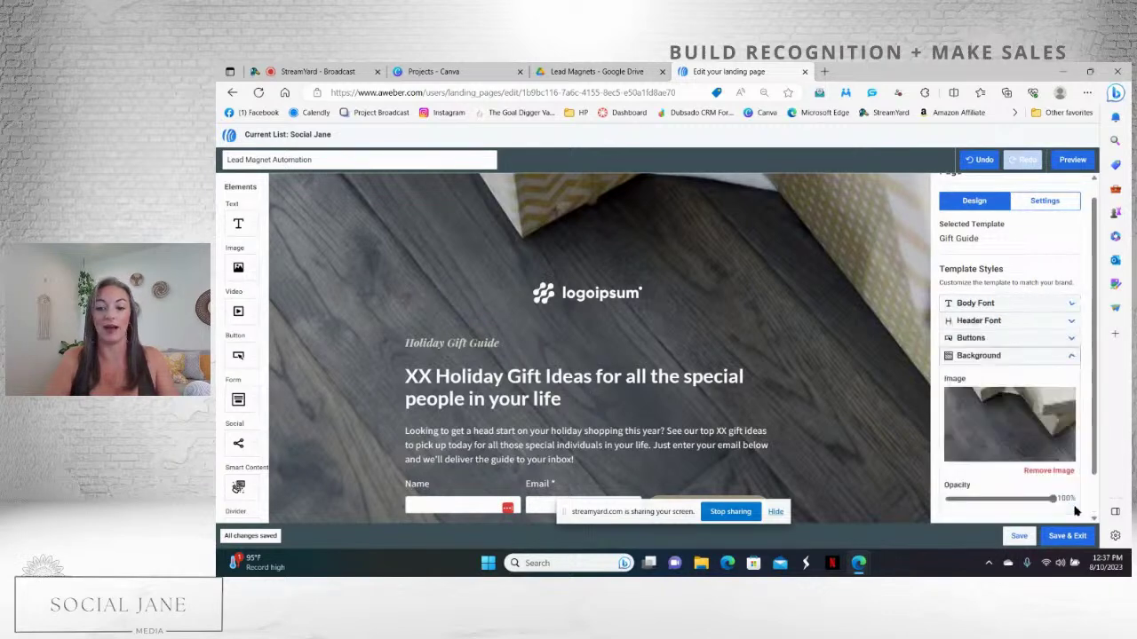
click(1048, 471)
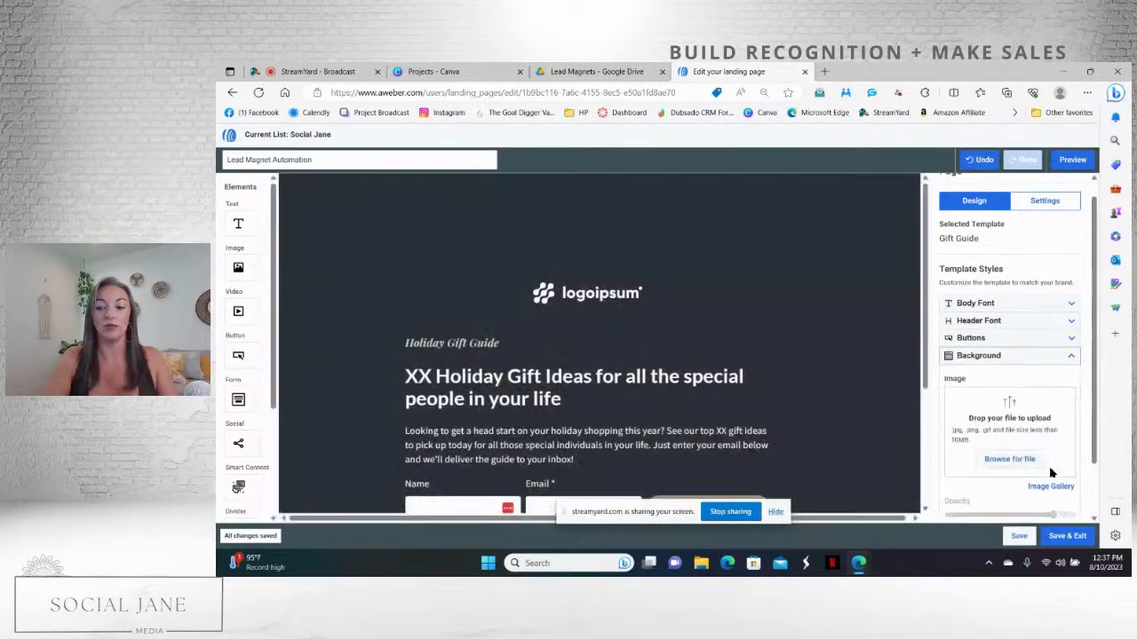
click(1010, 459)
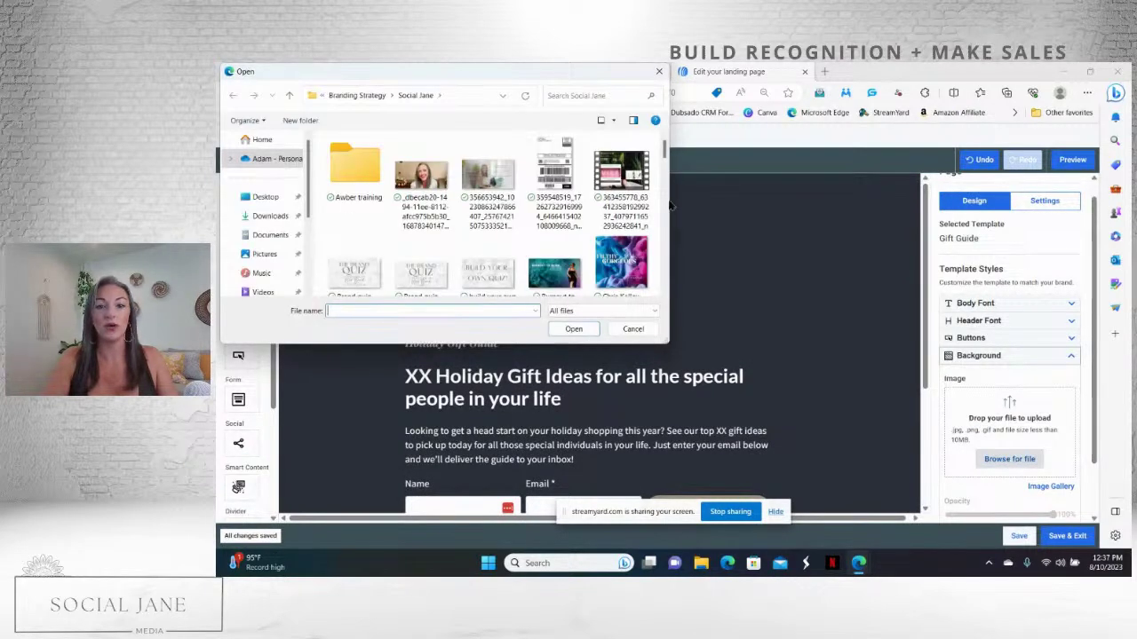
drag(663, 158, 667, 223)
click(632, 247)
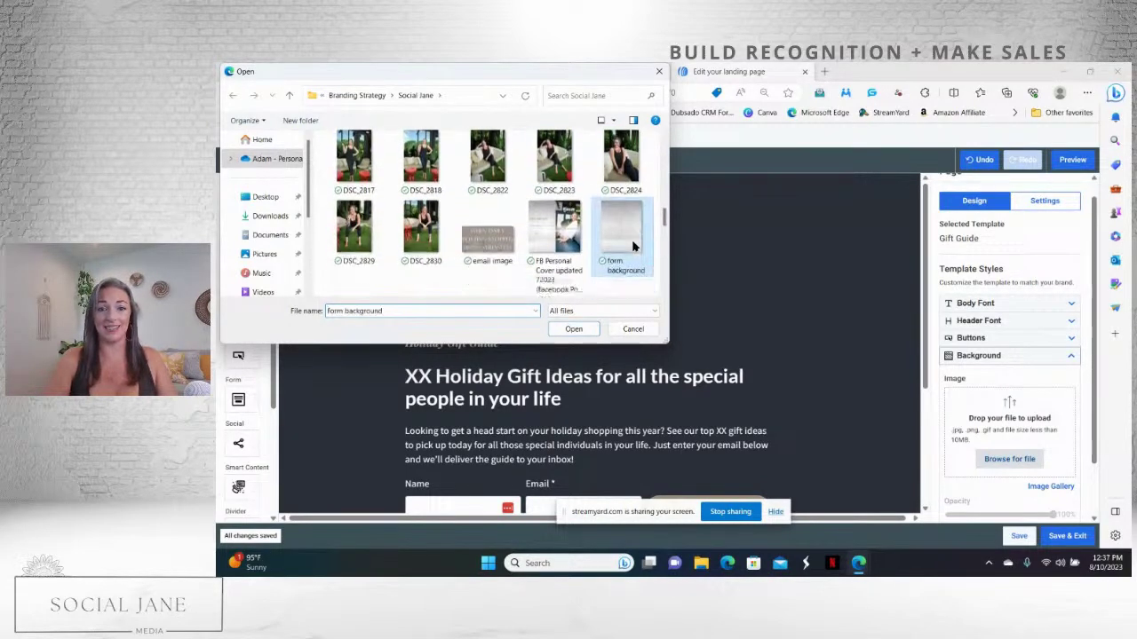
click(575, 329)
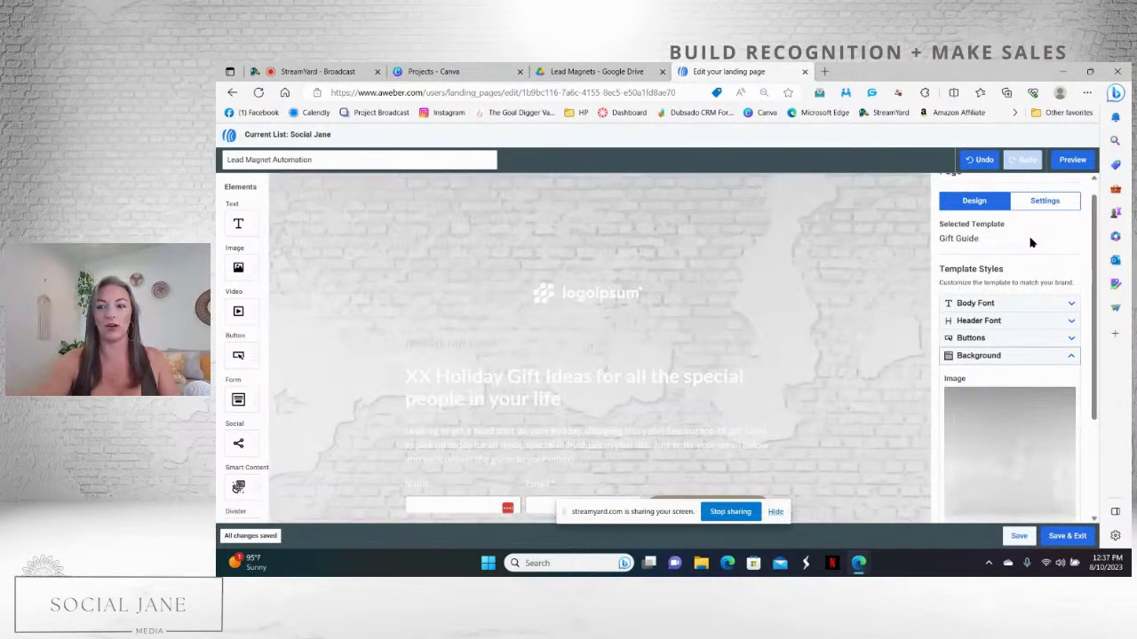
- Replace the placeholder logo above the headline with the "logo white" image file
drag(1095, 254, 1095, 227)
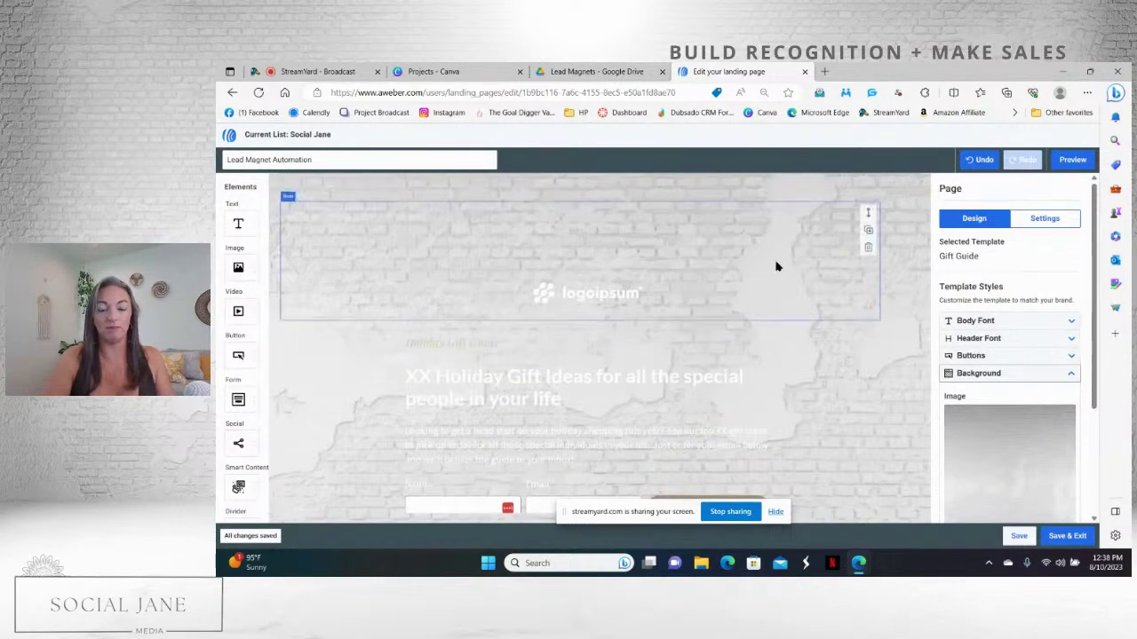
click(663, 295)
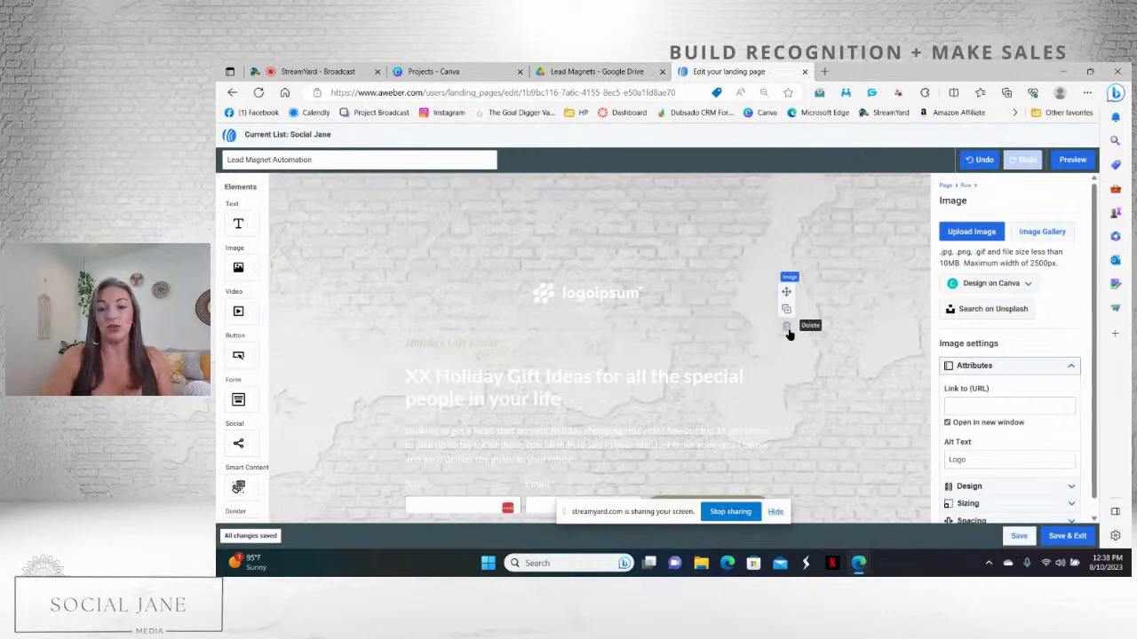
click(972, 233)
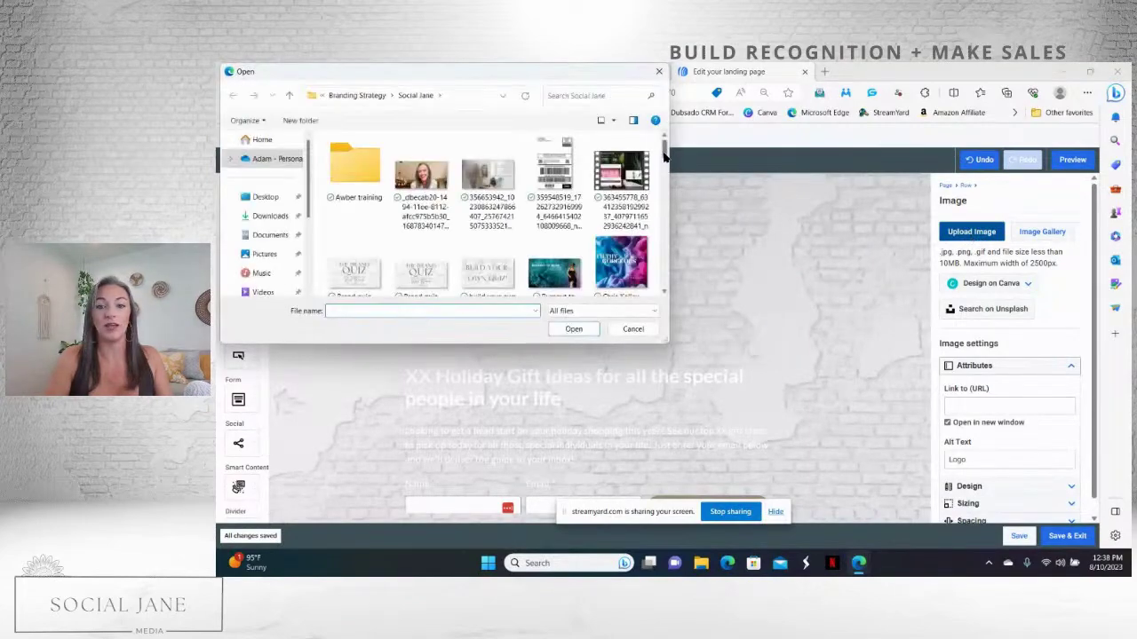
drag(664, 155, 672, 245)
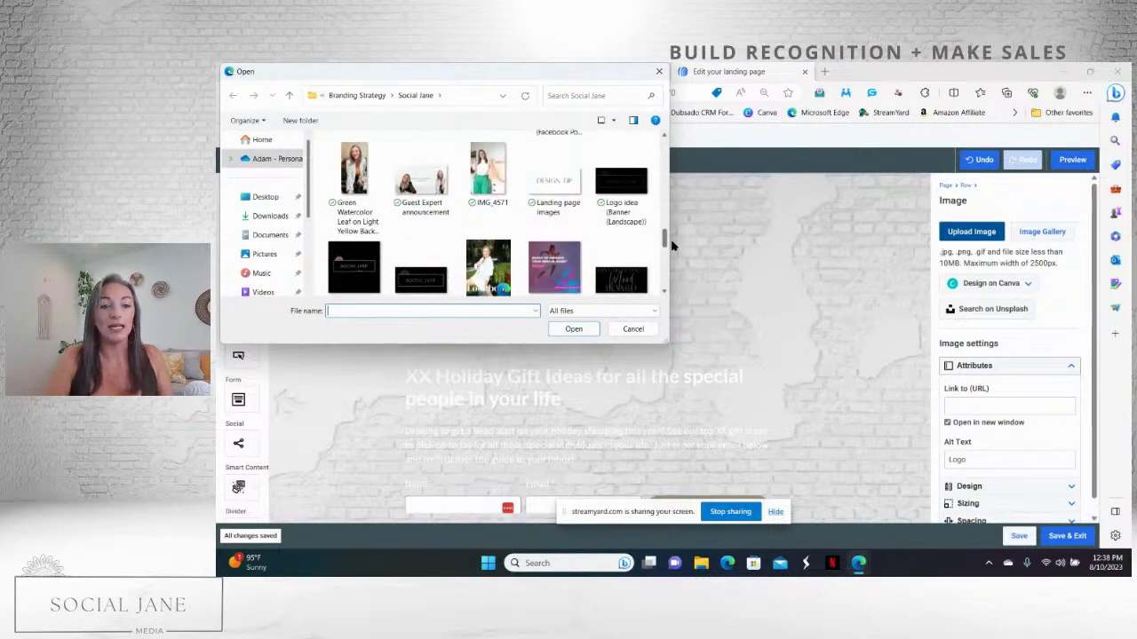
scroll(672, 245, down, 1)
click(417, 232)
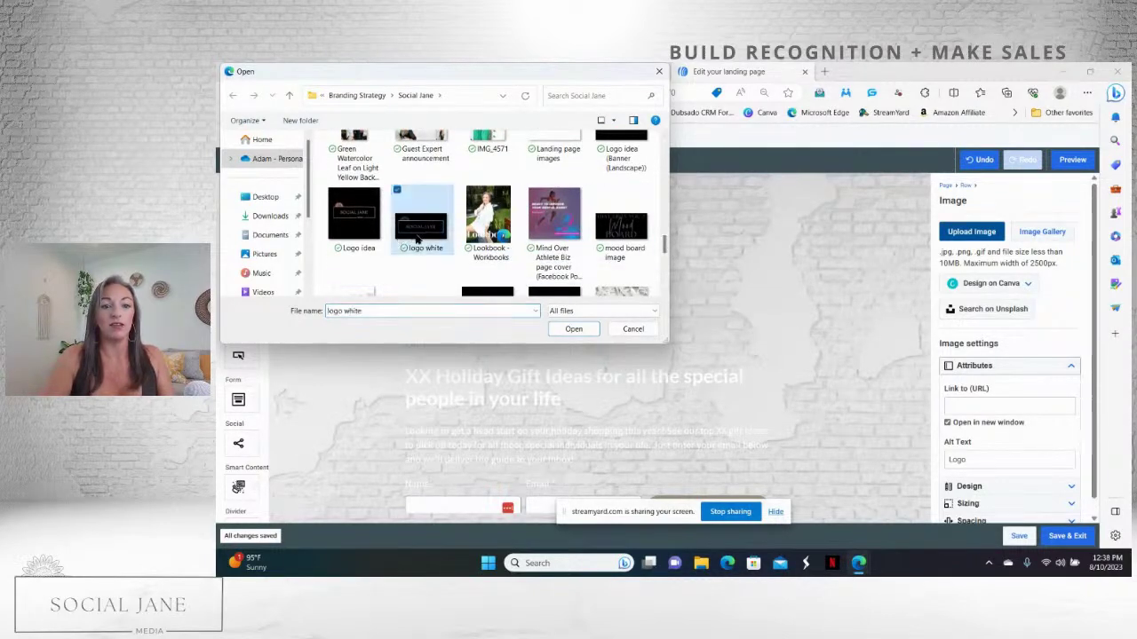
click(576, 327)
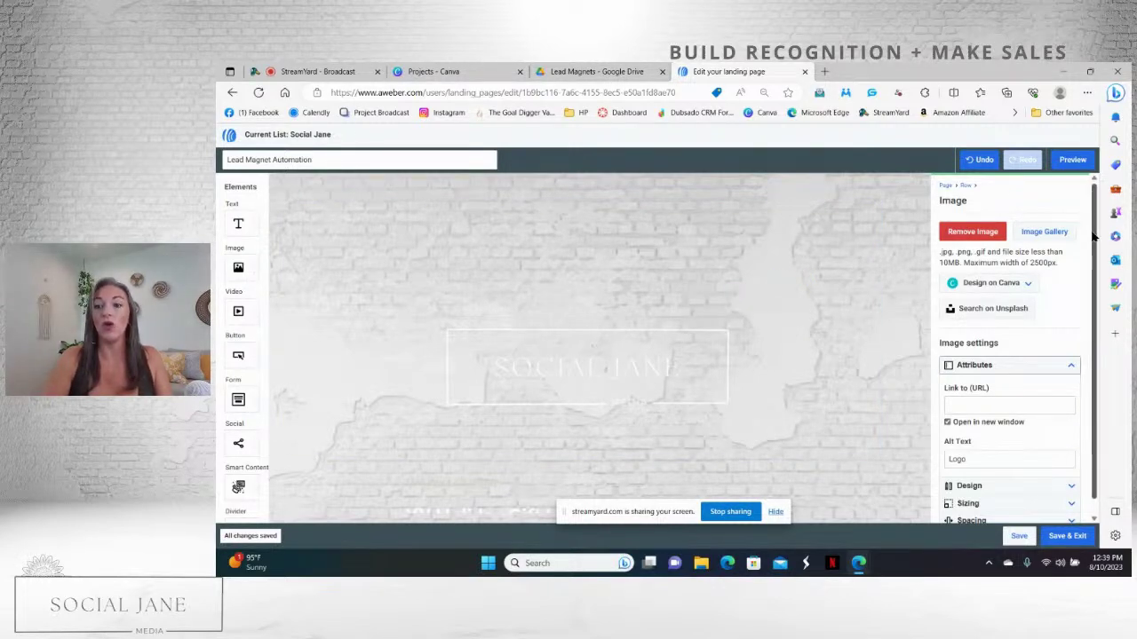
- Set the page background color to pink #E19796 and lower the background image's opacity to 55%
click(944, 184)
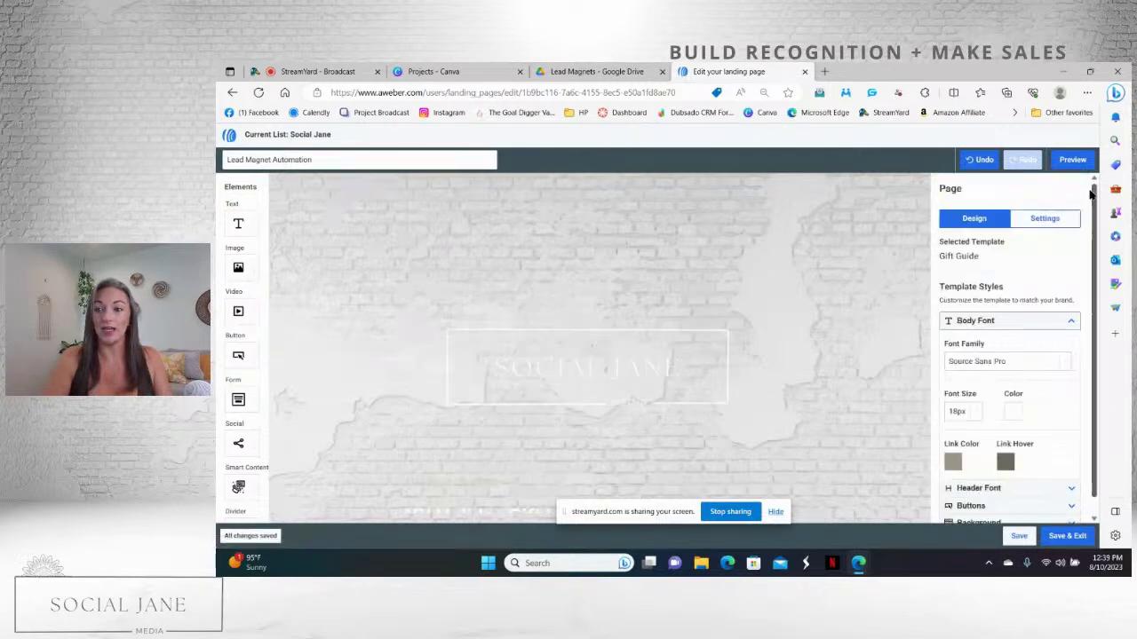
scroll(1092, 373, down, 1)
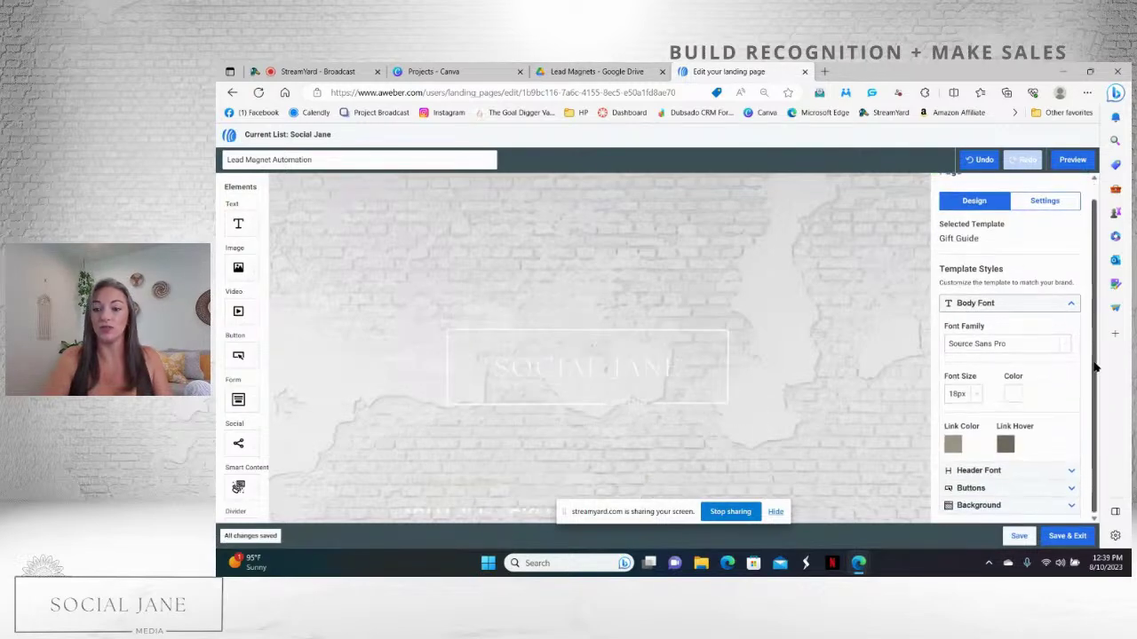
click(1074, 505)
scroll(1096, 506, down, 3)
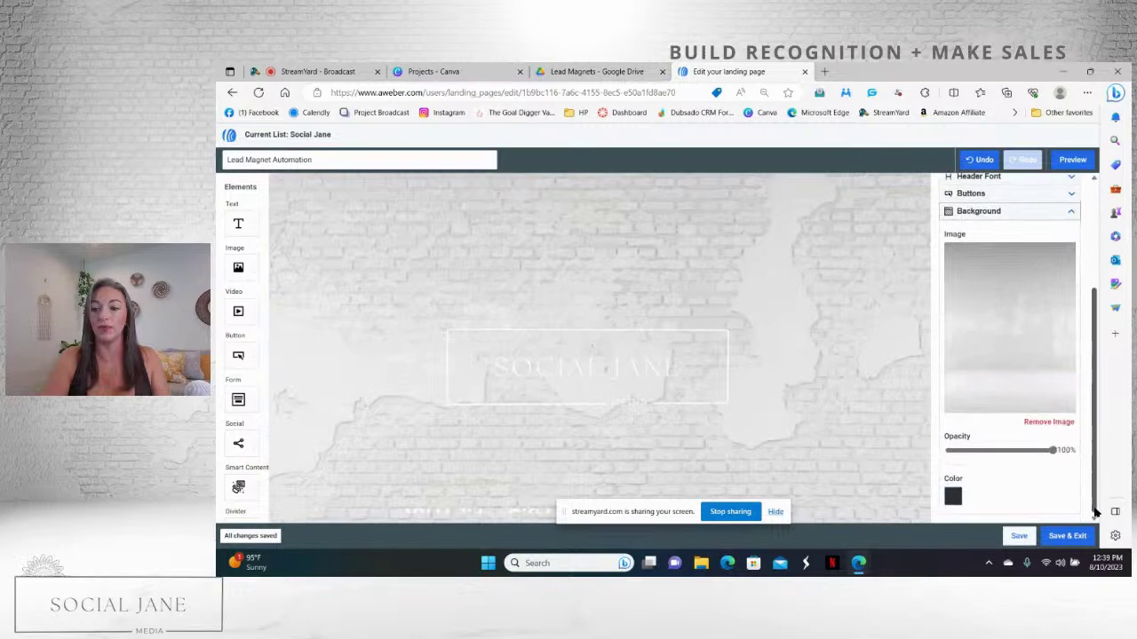
click(953, 498)
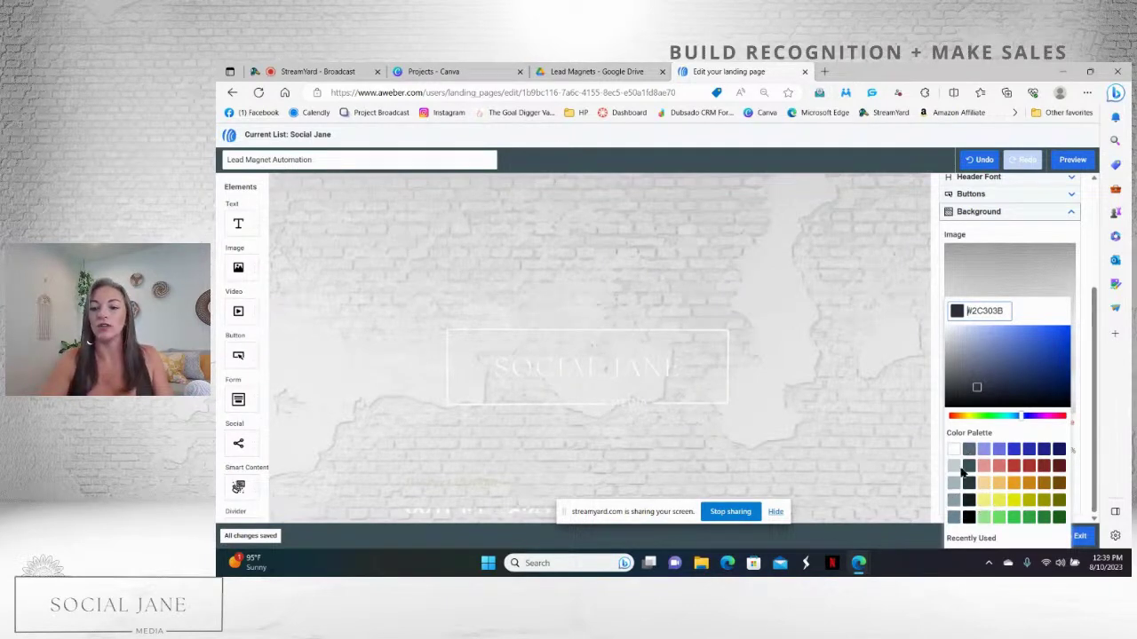
click(984, 468)
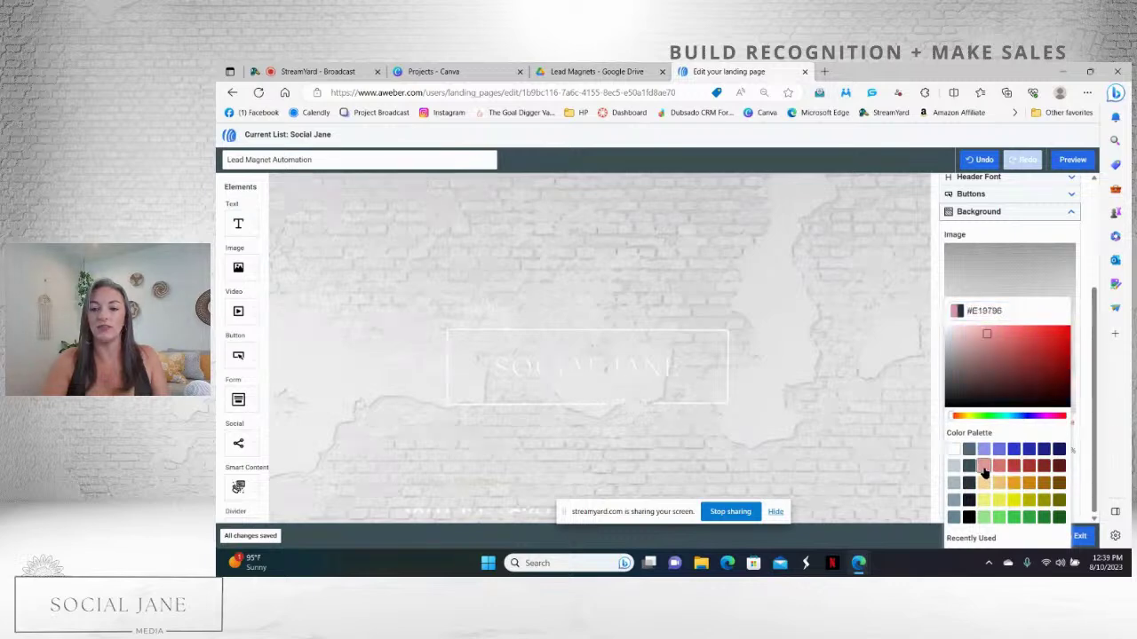
click(1084, 504)
click(1053, 452)
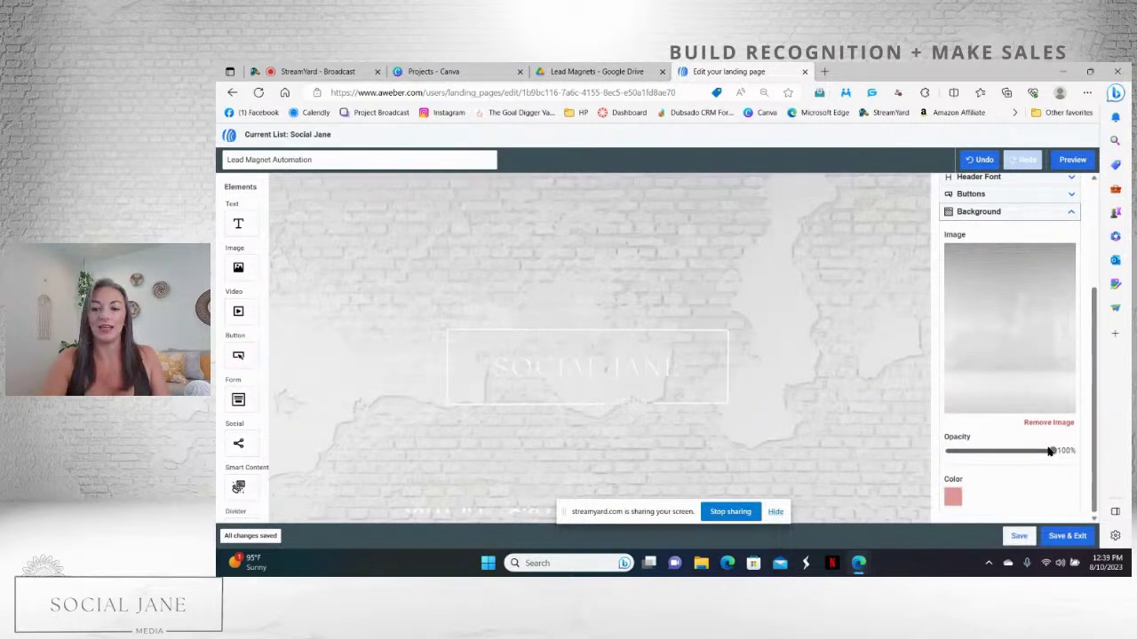
drag(1053, 452, 1011, 451)
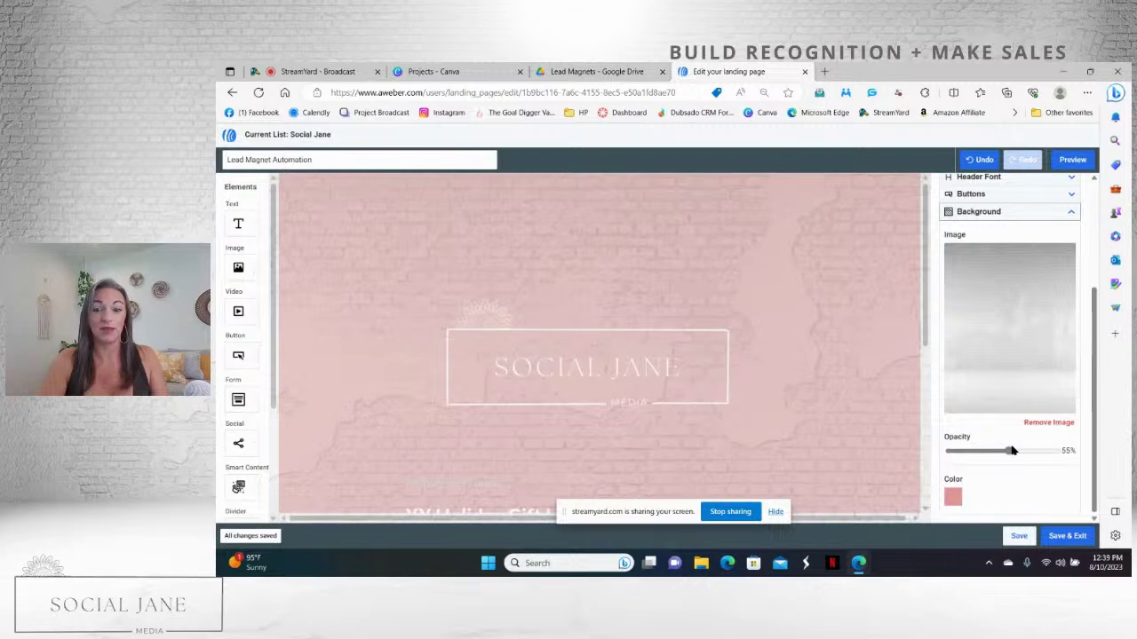
- Set the page background color to dark gray #545454
click(954, 498)
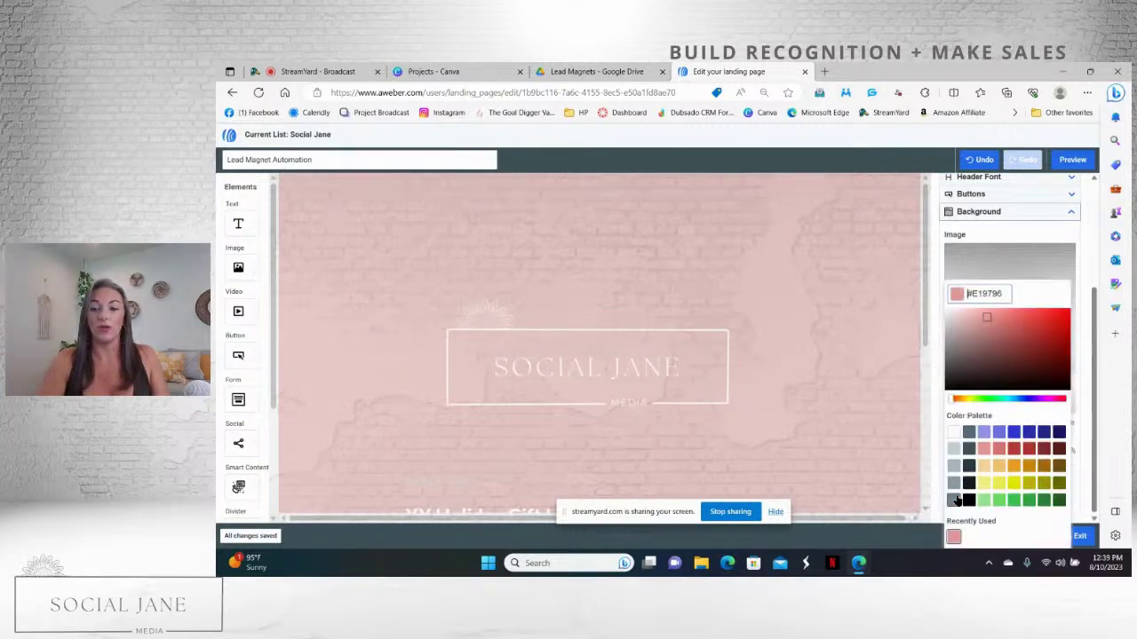
drag(1002, 294, 955, 293)
text(545454)
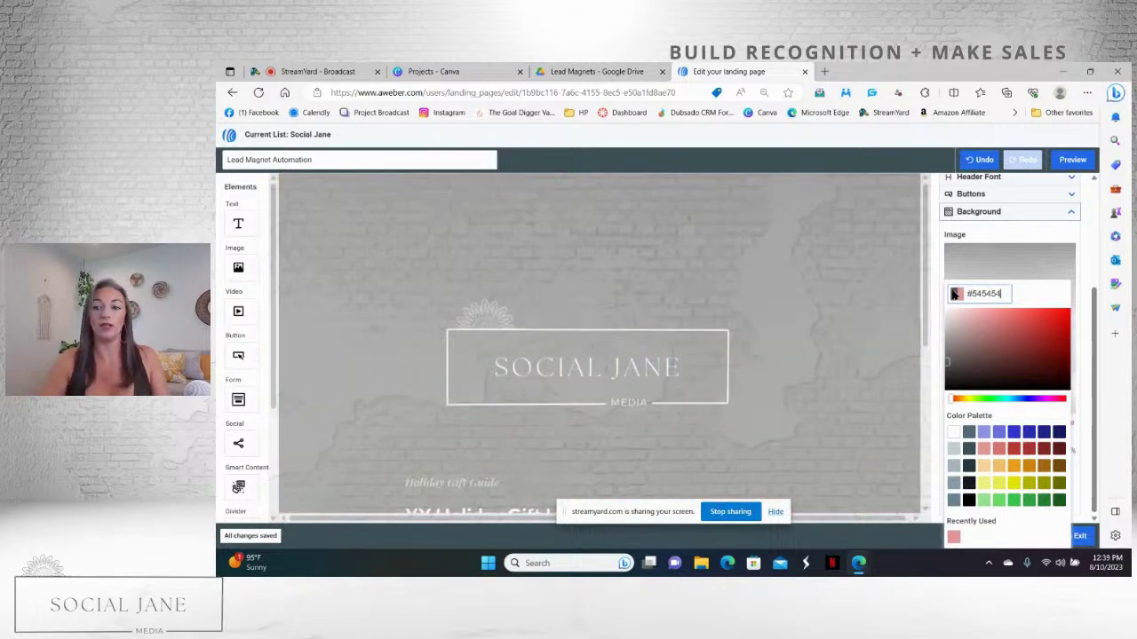
click(1085, 322)
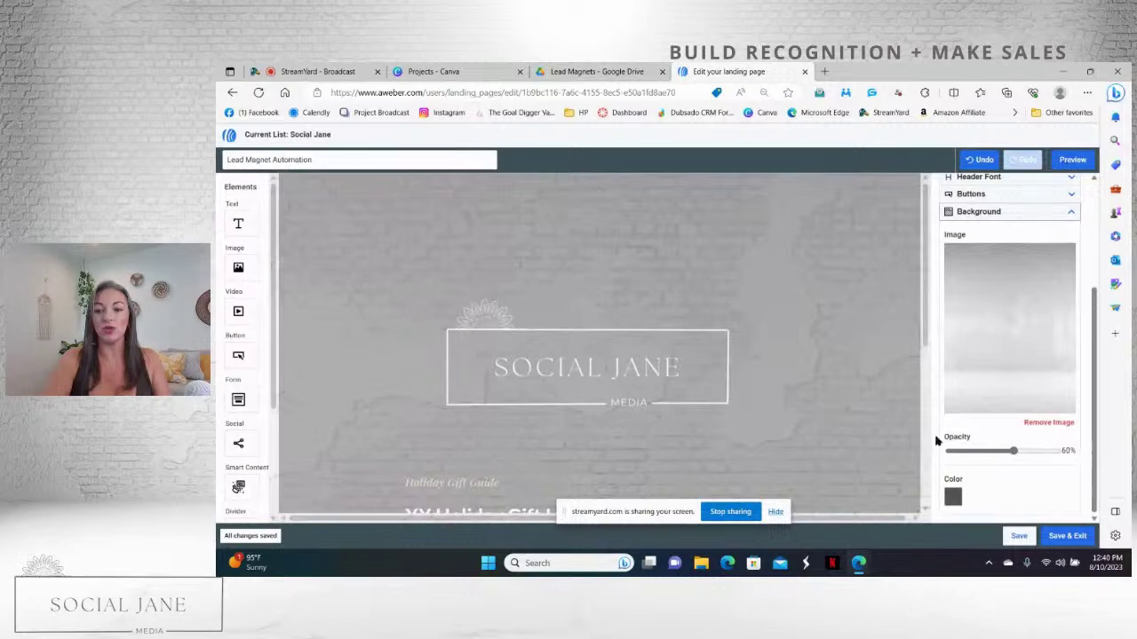
- Compare the logo's Thumbnail and Optimized display sizes, keep Optimized, and enable full width on mobile
drag(926, 343, 916, 287)
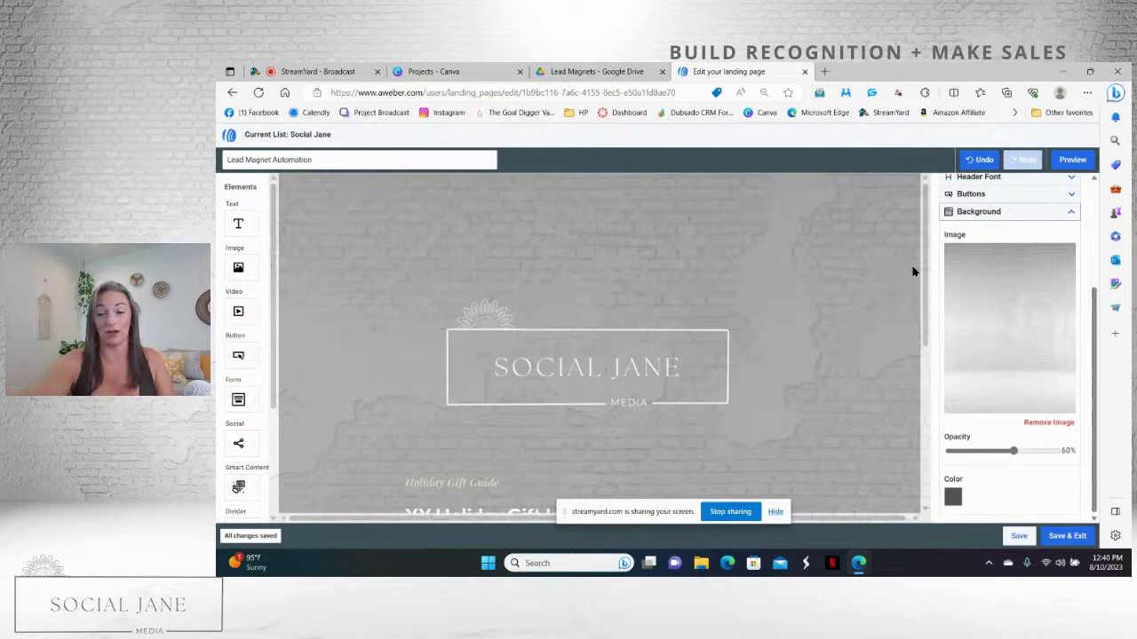
scroll(1092, 329, up, 2)
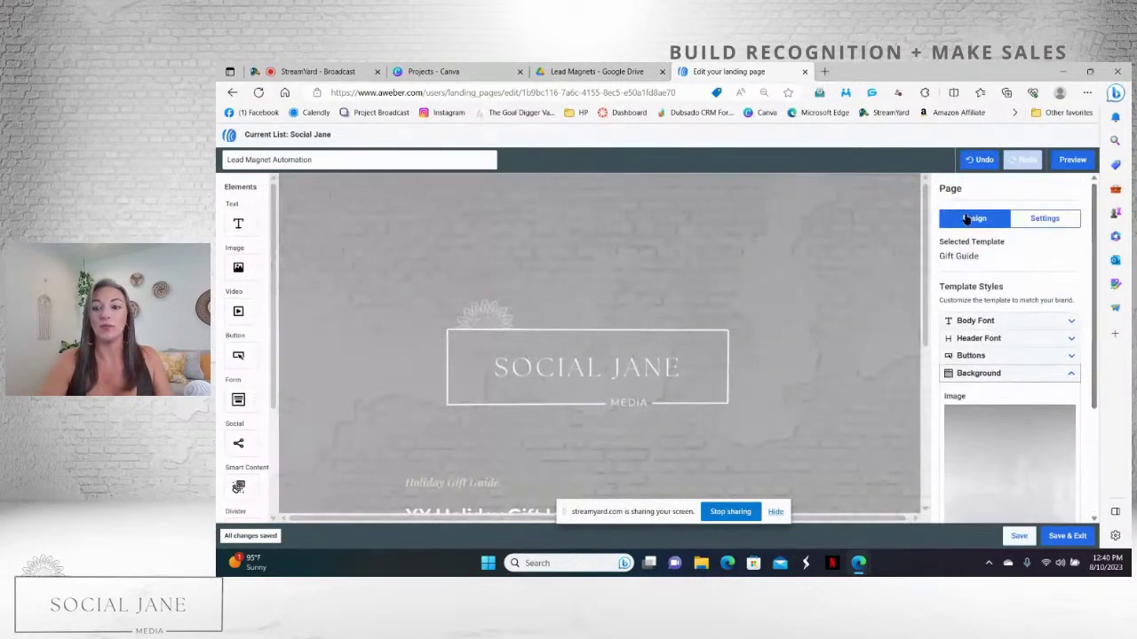
drag(925, 201, 931, 265)
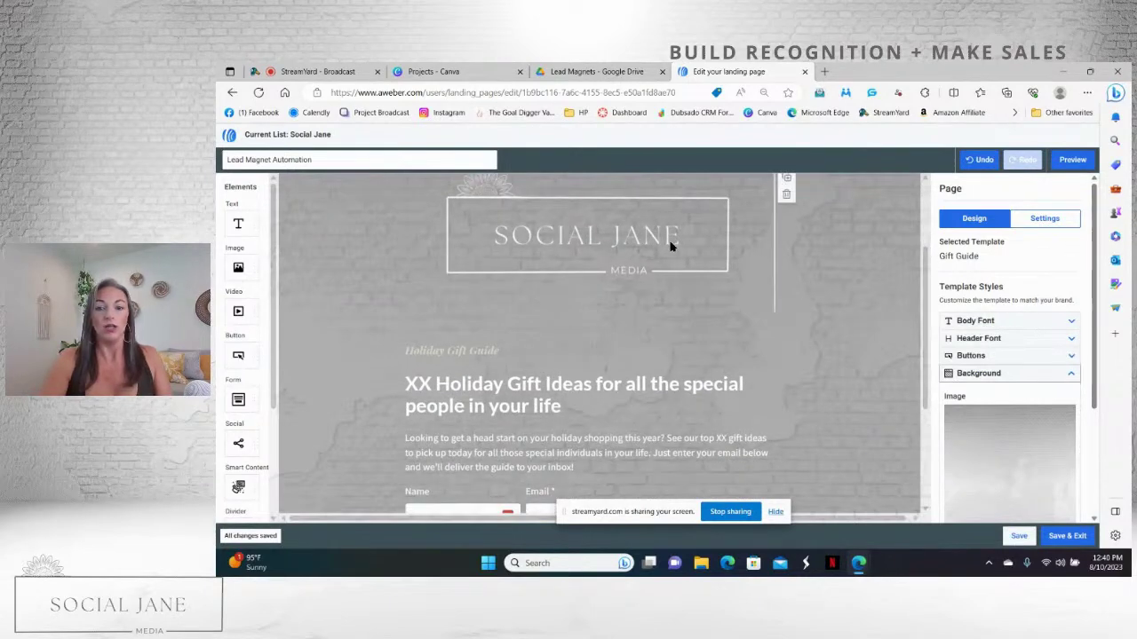
click(672, 246)
scroll(910, 285, up, 2)
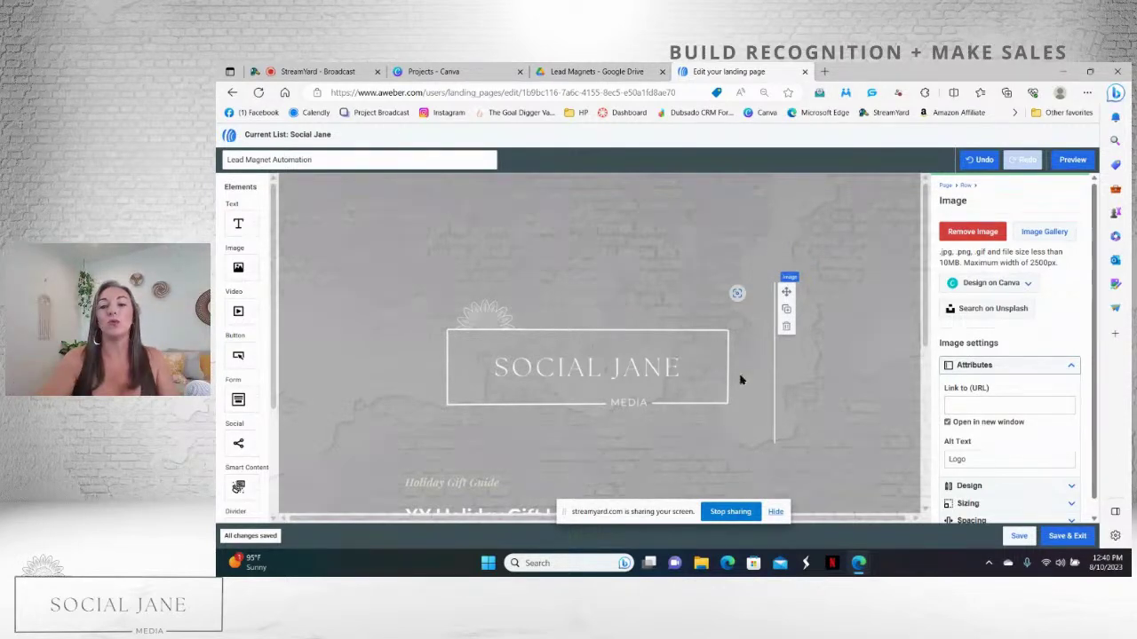
drag(928, 333, 930, 428)
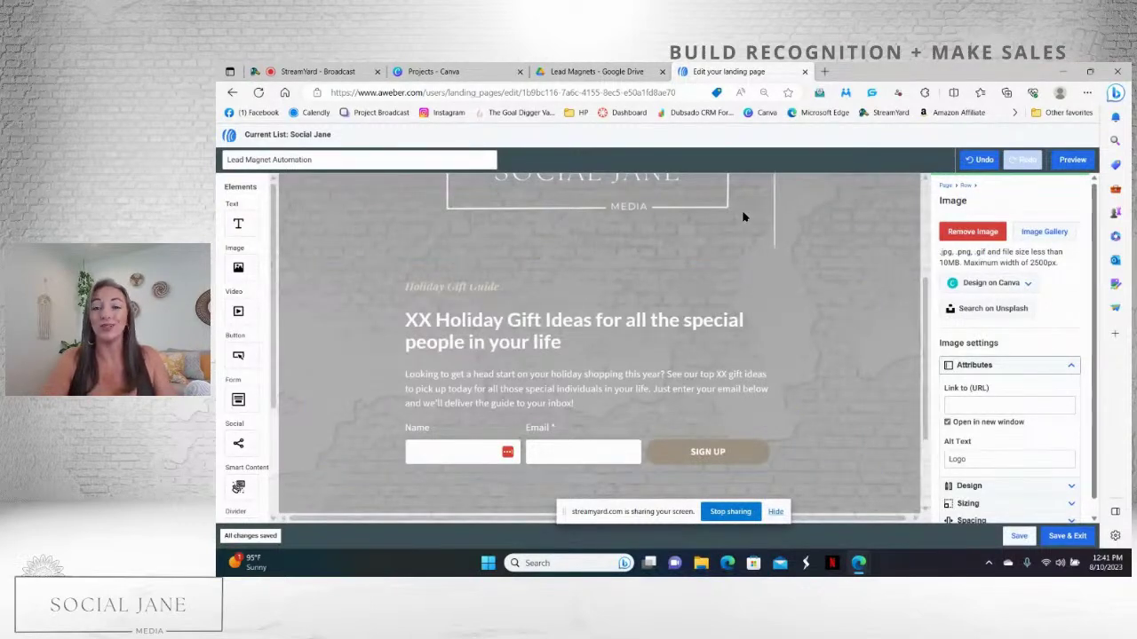
scroll(1093, 475, down, 1)
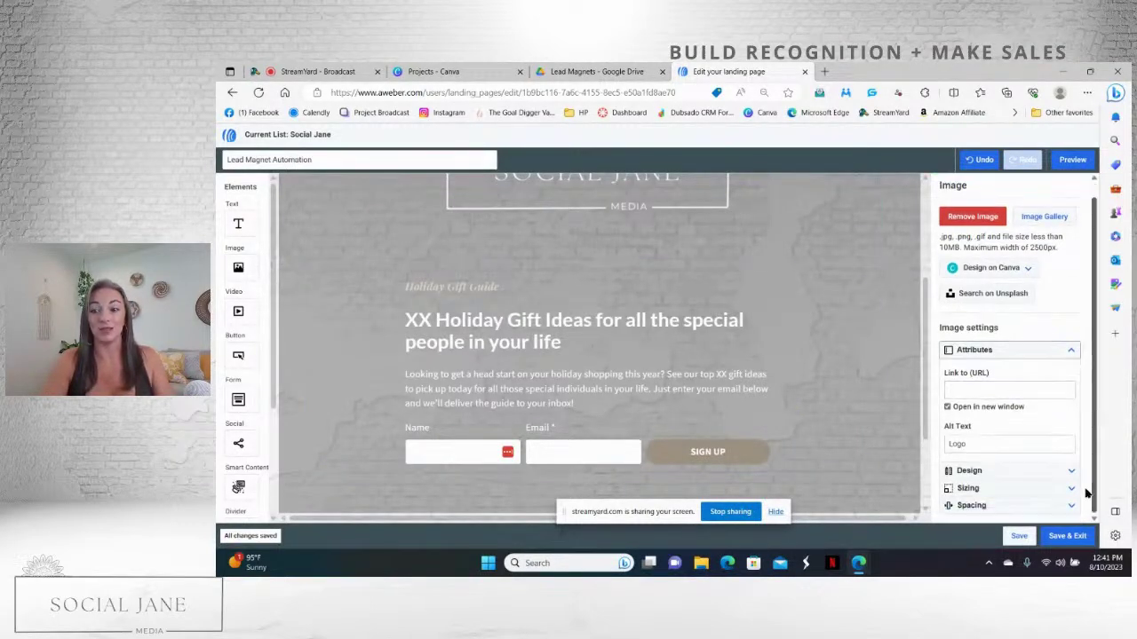
click(1072, 488)
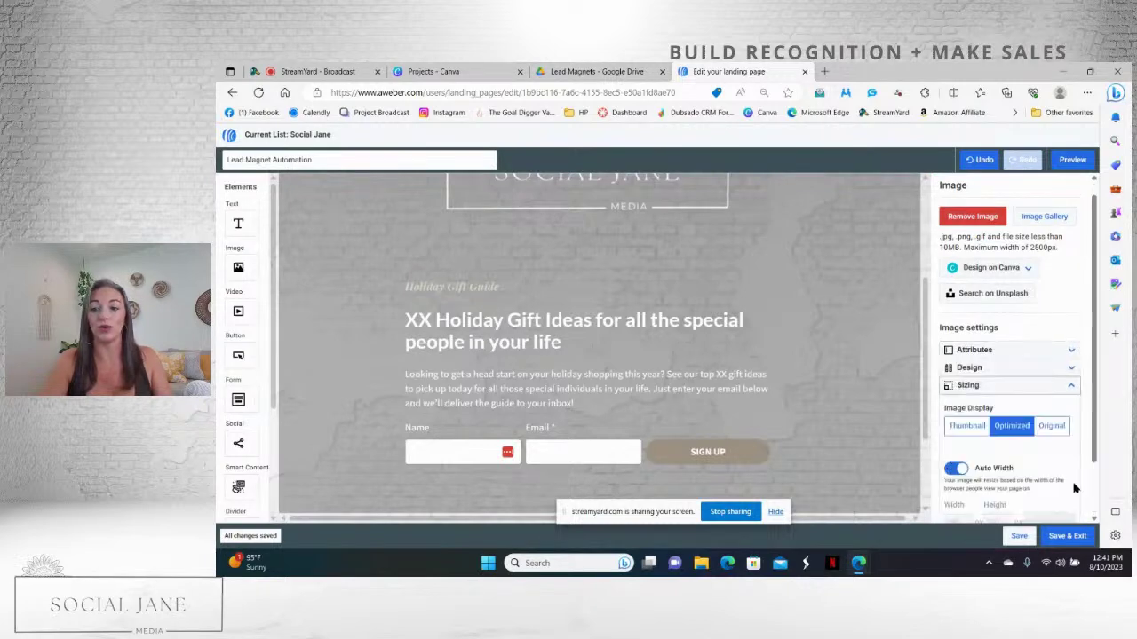
click(961, 428)
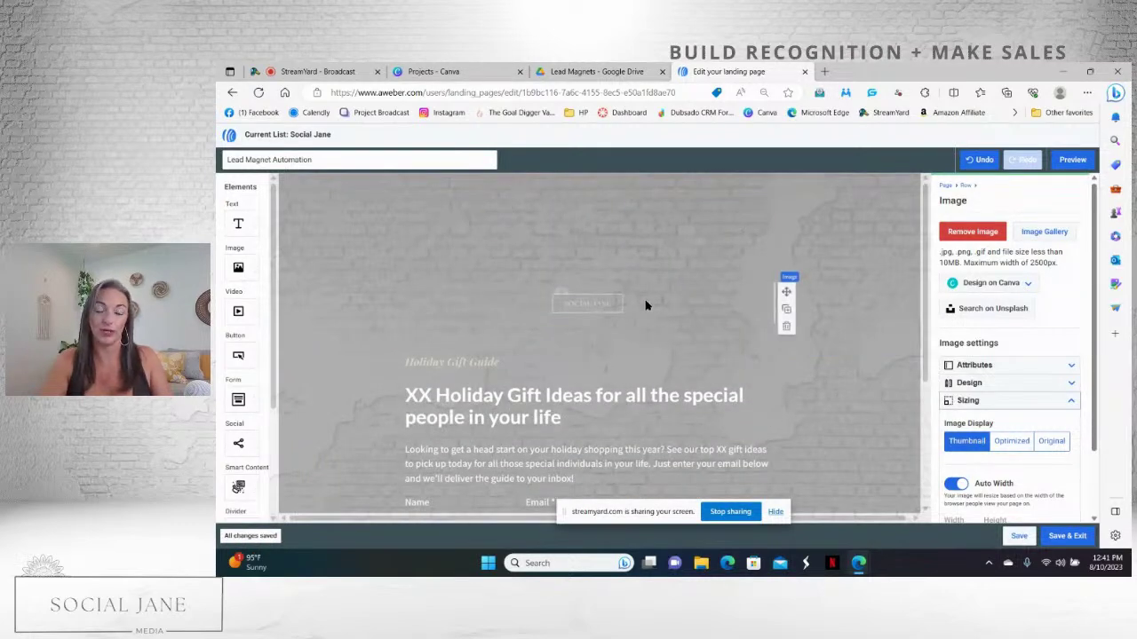
click(1008, 446)
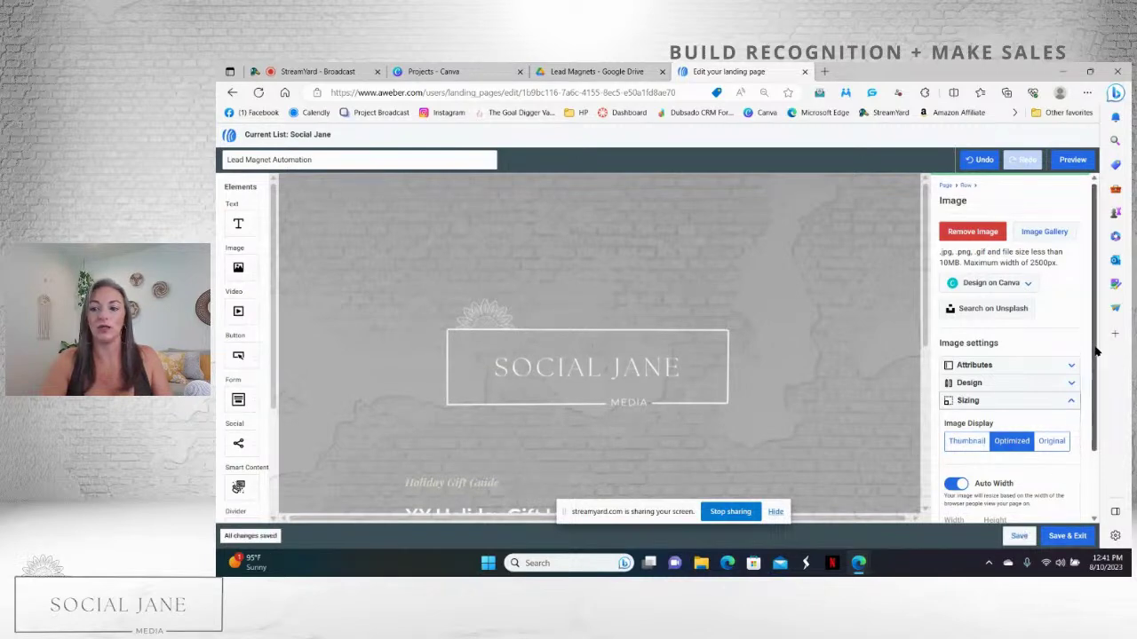
scroll(1093, 432, down, 1)
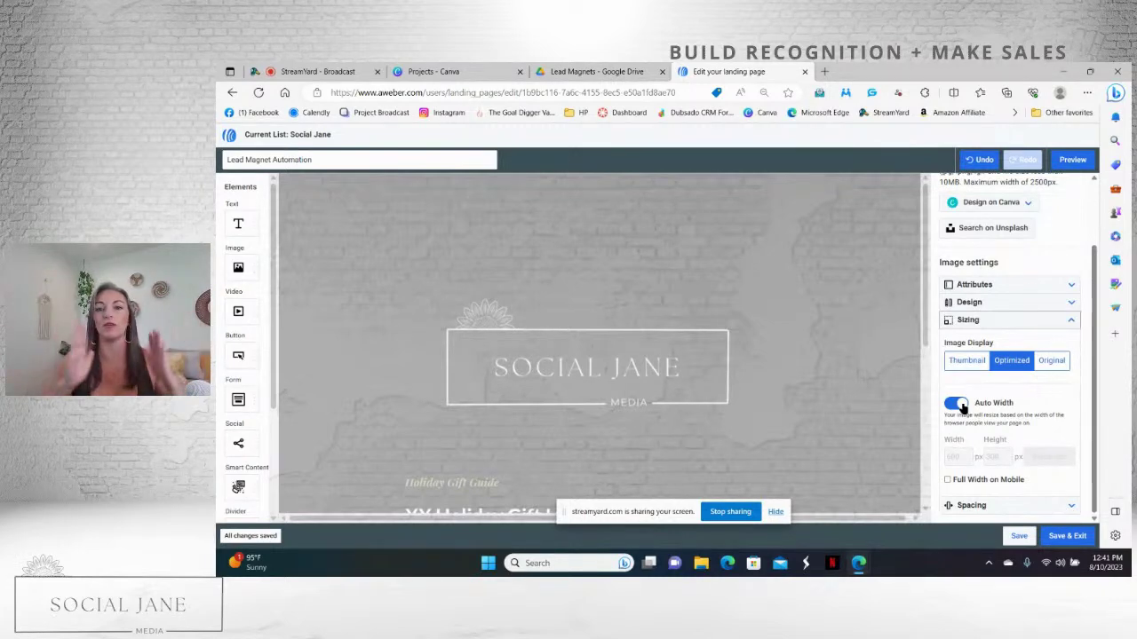
click(948, 480)
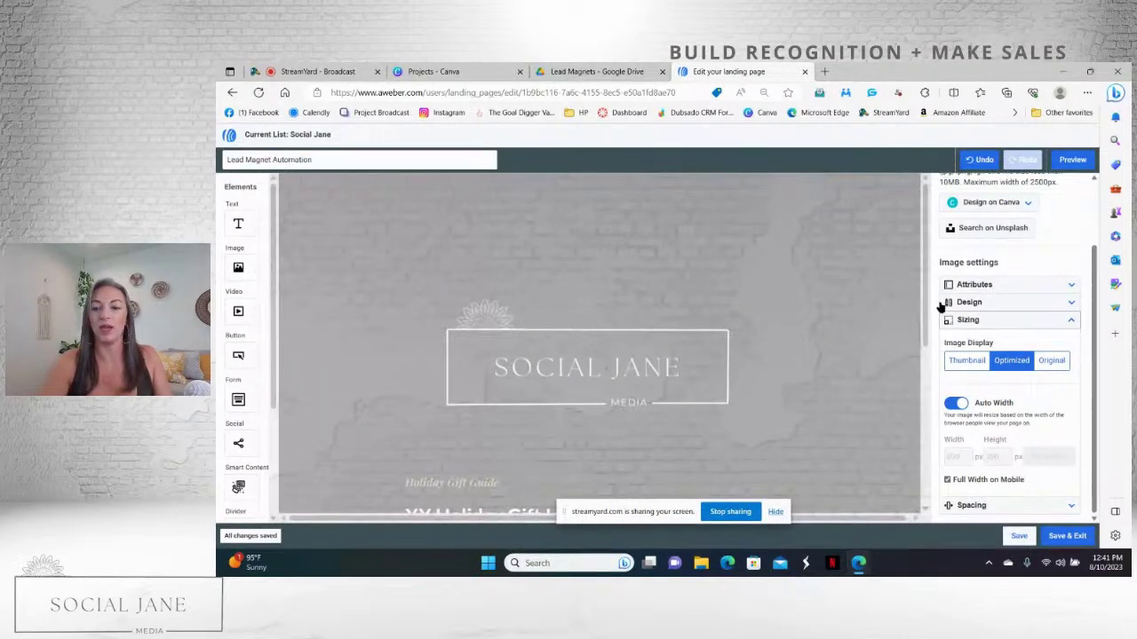
- Try the stacked layout for the sign-up form and switch it back to the side-by-side layout
drag(923, 300, 932, 388)
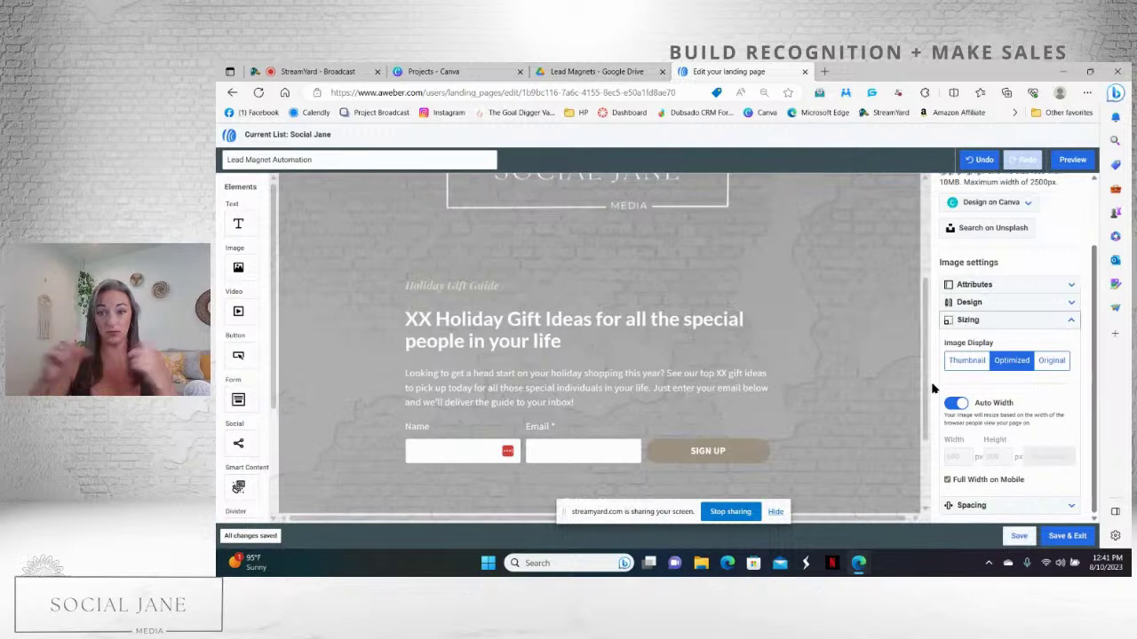
click(520, 286)
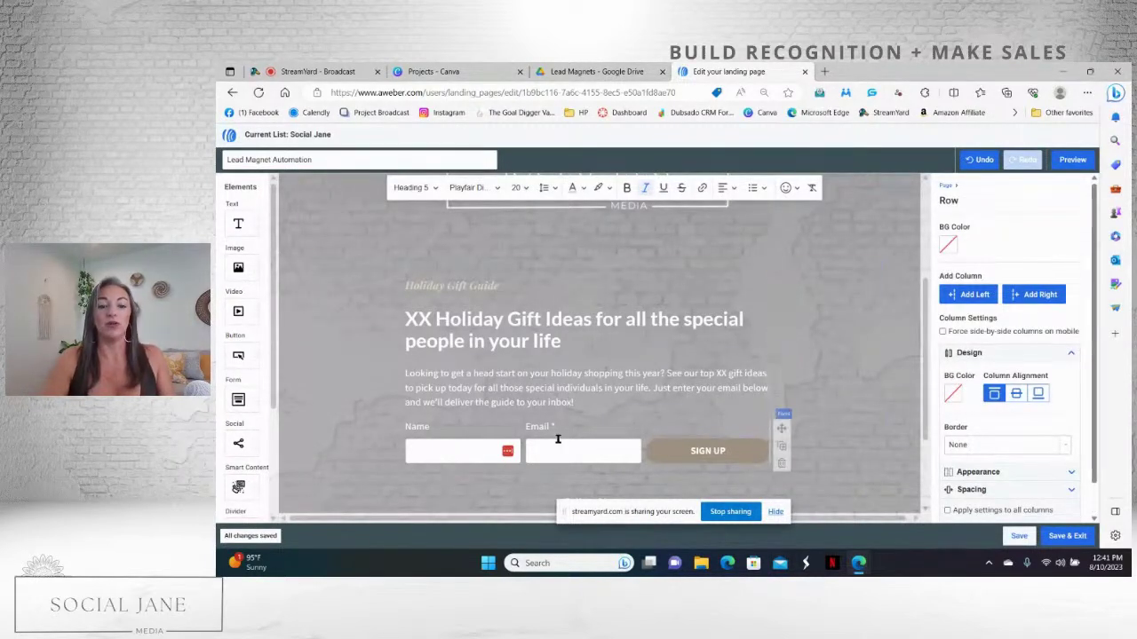
click(600, 448)
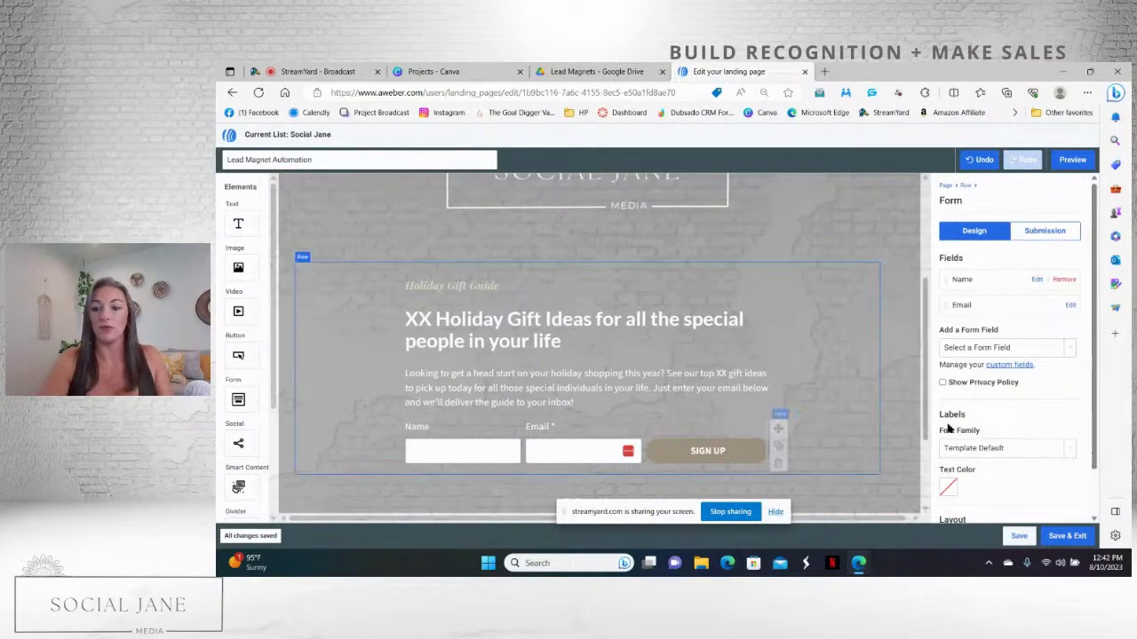
scroll(1097, 367, down, 2)
click(949, 501)
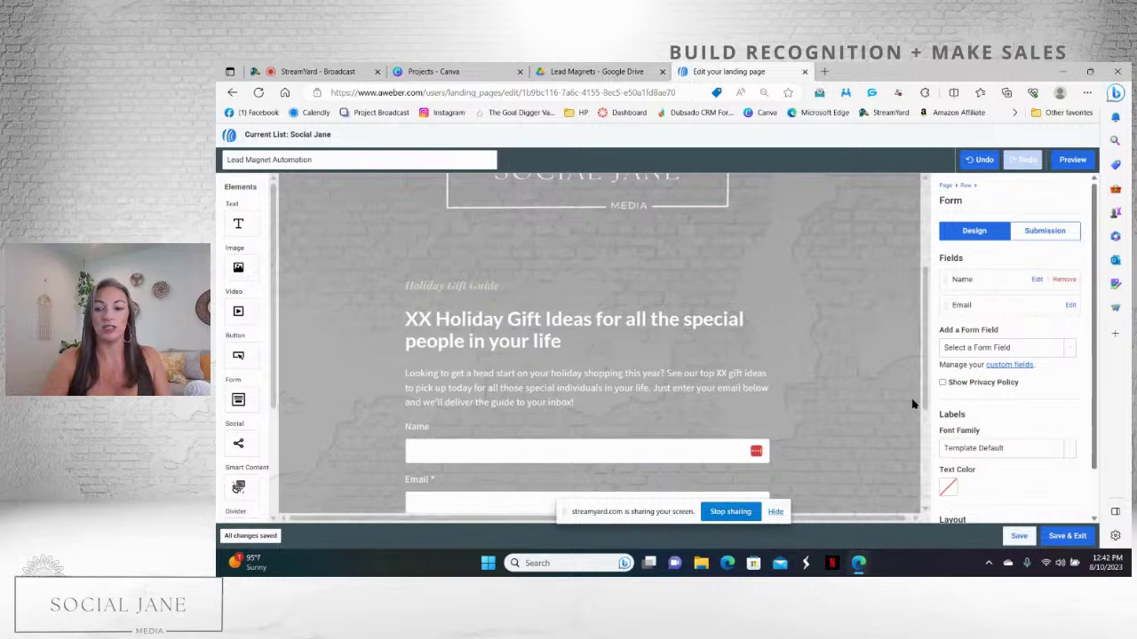
scroll(924, 414, down, 2)
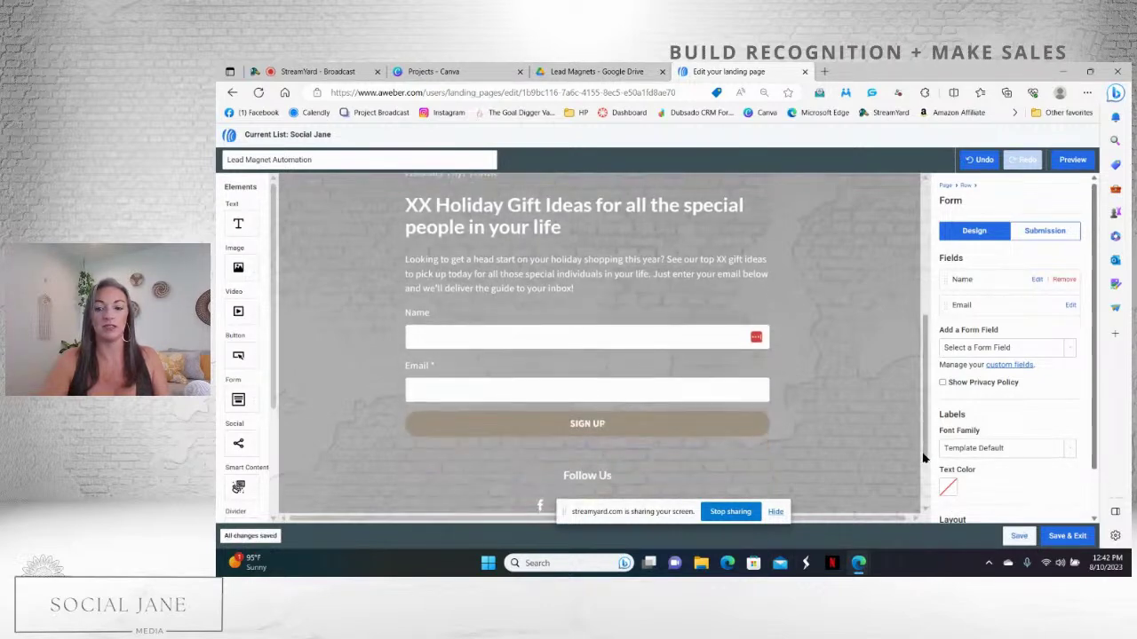
scroll(1094, 426, down, 1)
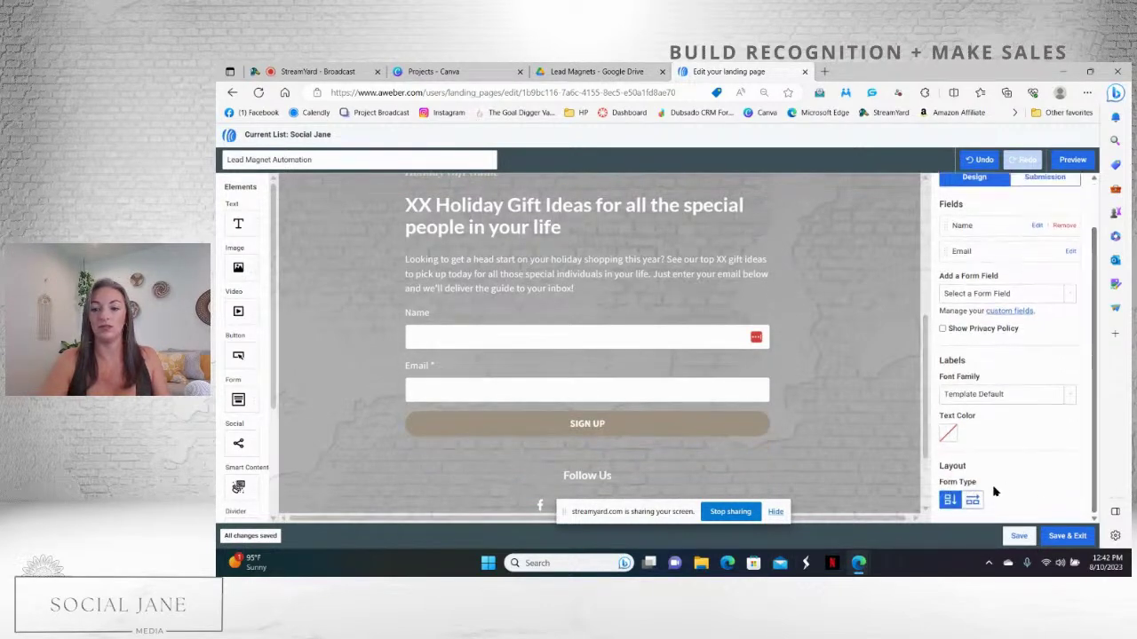
click(975, 499)
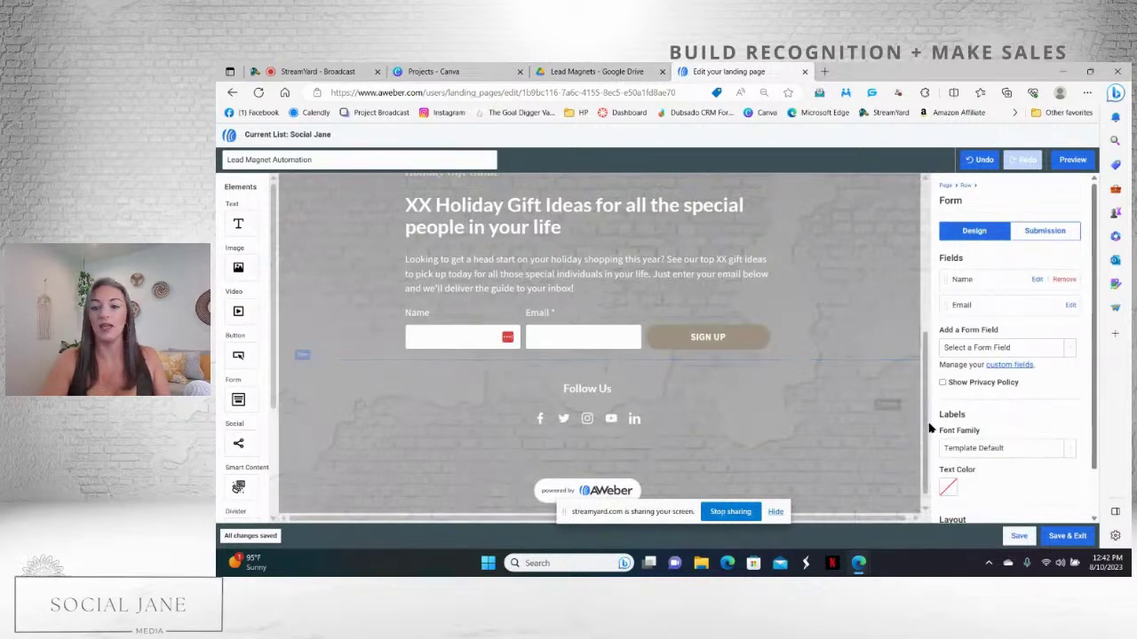
- Insert a new row between the logo and the "Holiday Gift Guide" text and split it into two columns
drag(926, 370, 929, 292)
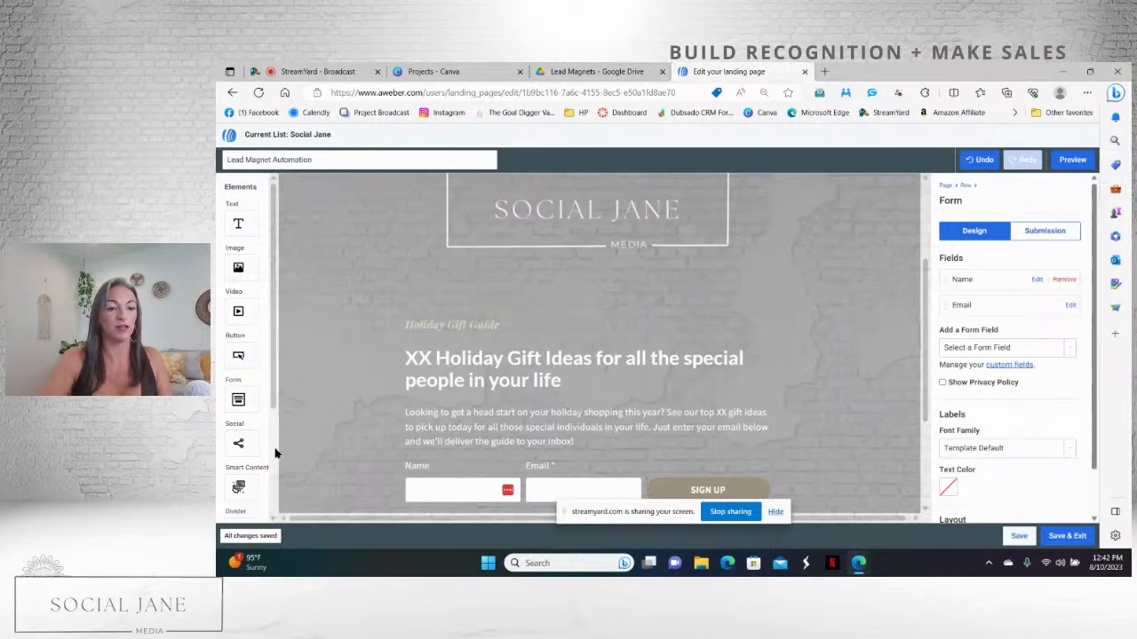
scroll(249, 426, down, 2)
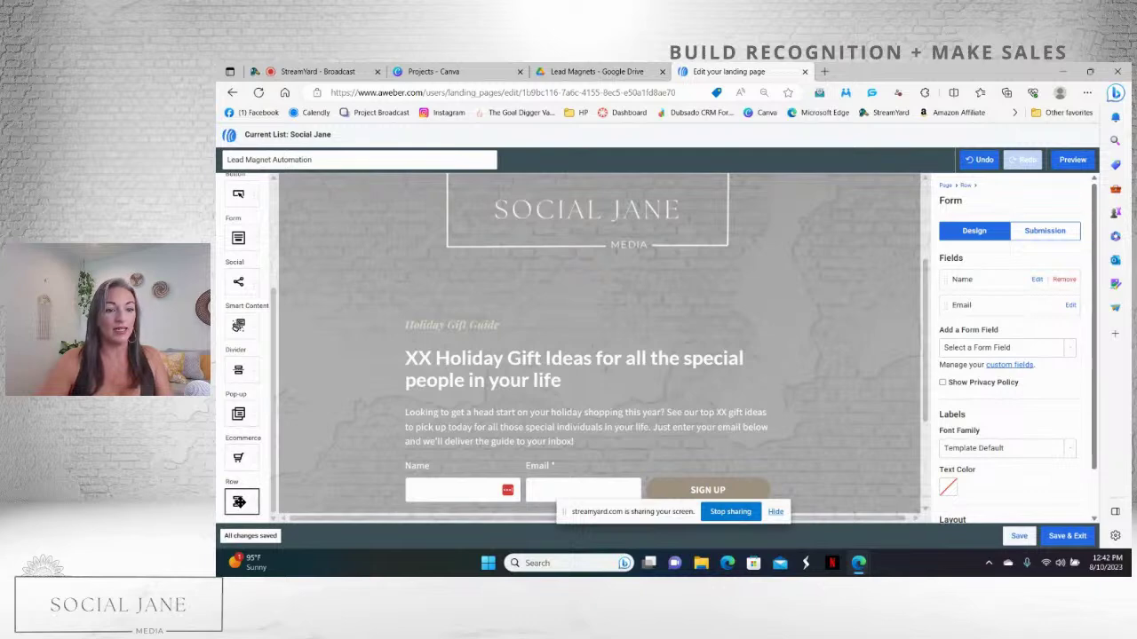
drag(238, 502, 490, 303)
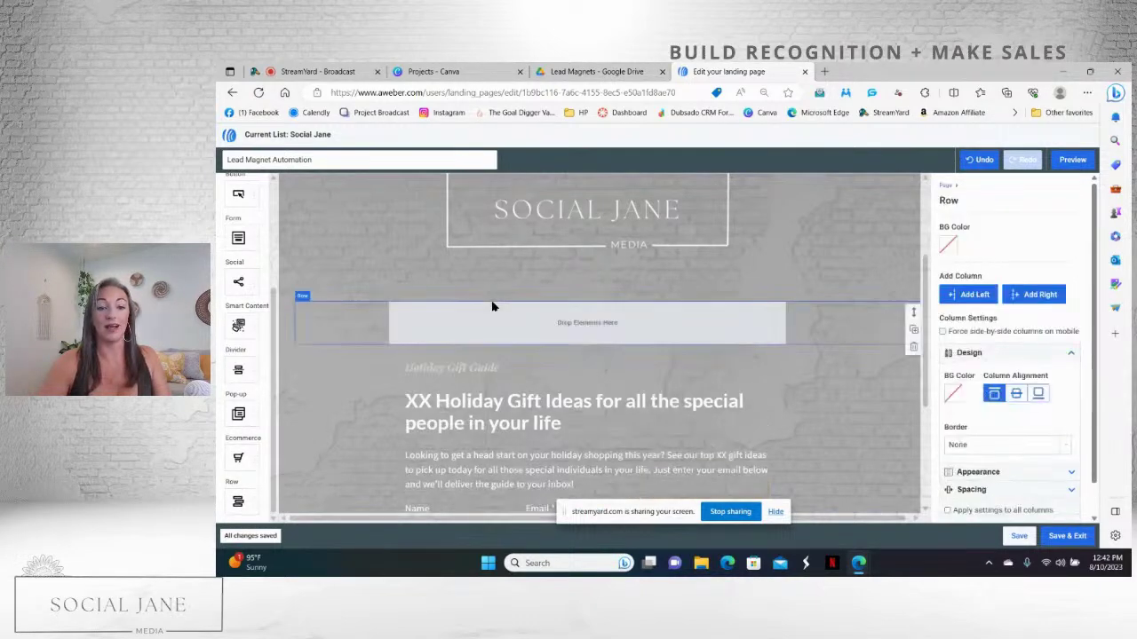
click(1033, 296)
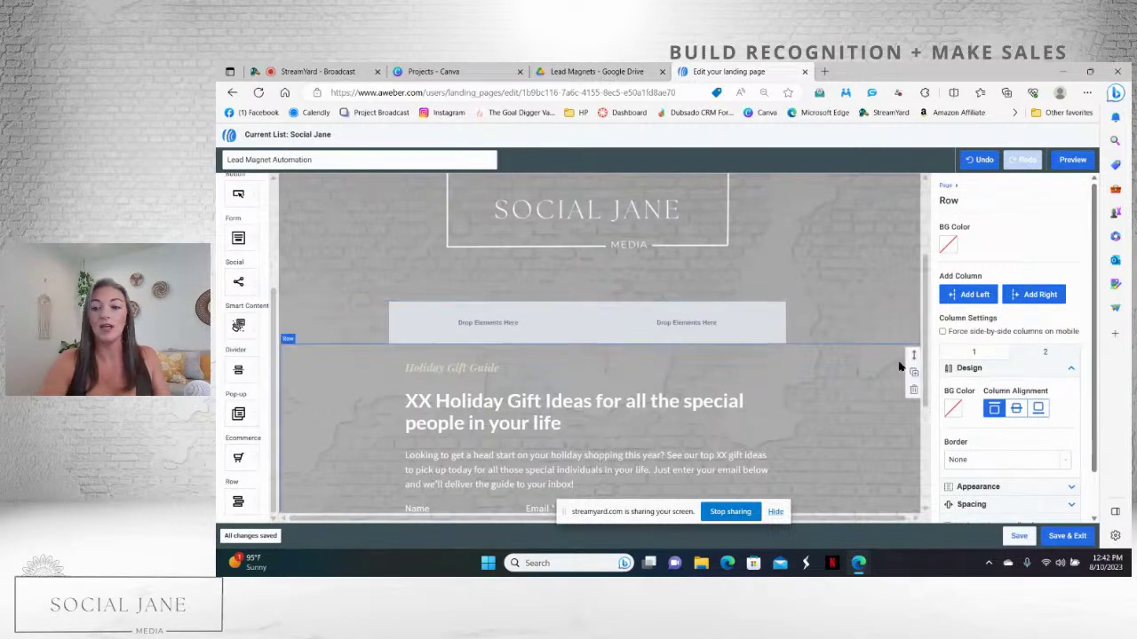
- Move the sign-up form into the right column of the new two-column row
scroll(925, 358, down, 2)
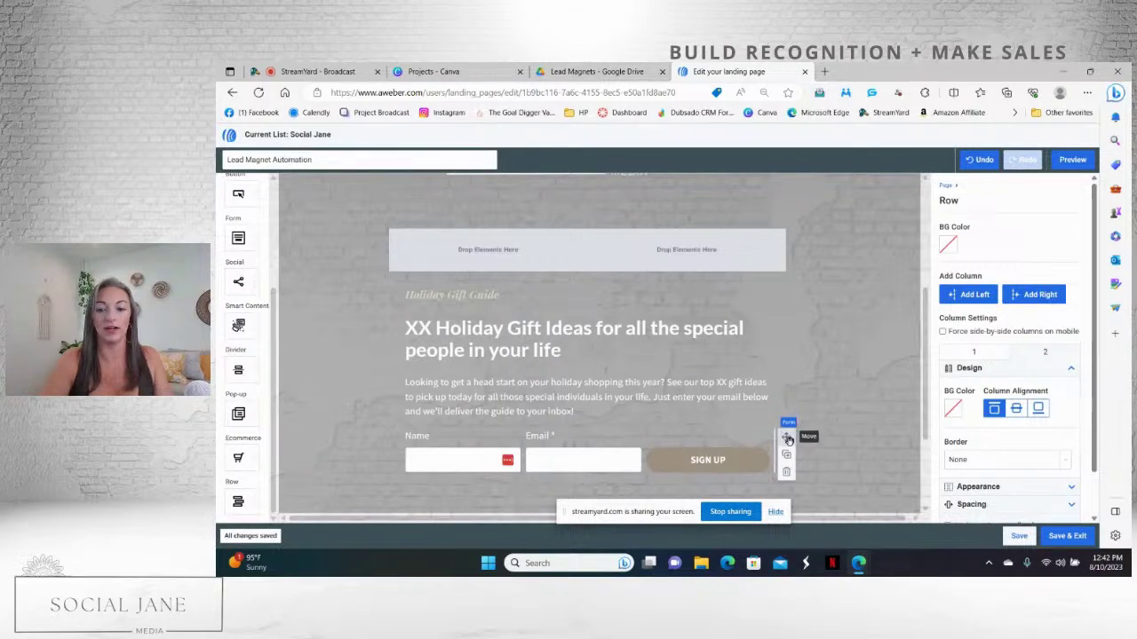
drag(787, 439, 715, 252)
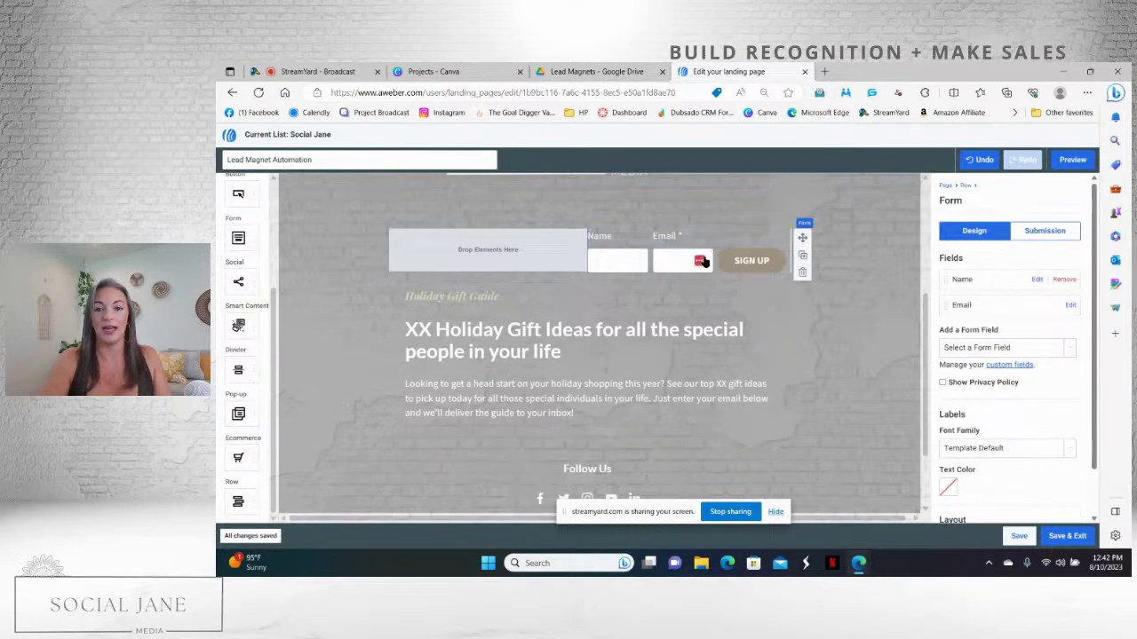
scroll(1096, 373, down, 1)
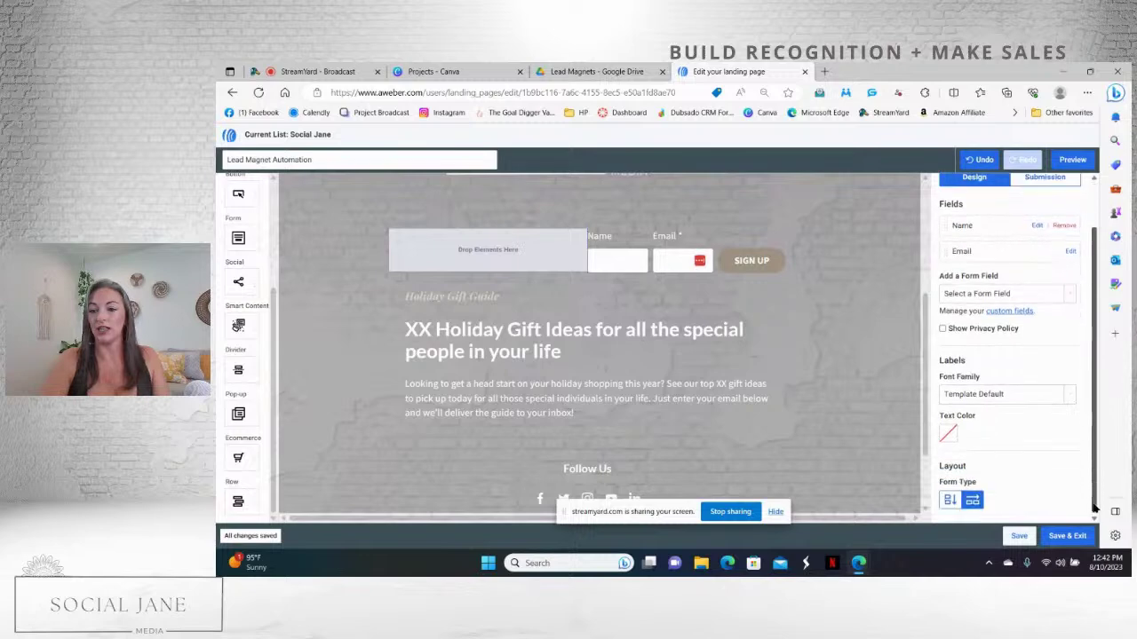
- Stack the sign-up form fields vertically and move the gift ideas heading and its description paragraph into the left column
click(949, 501)
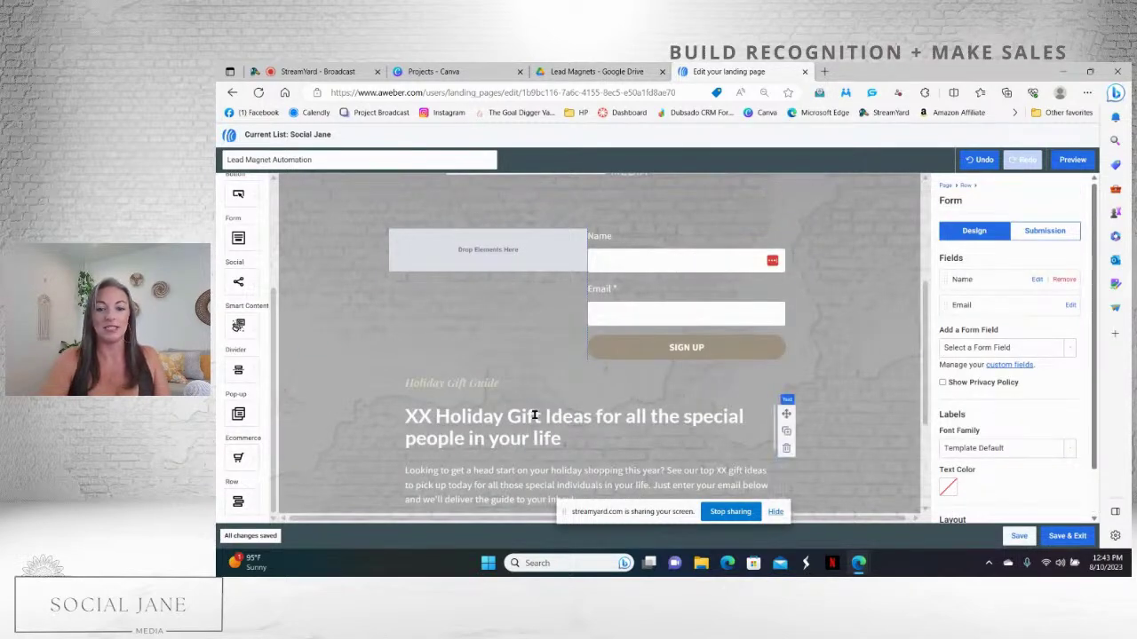
drag(786, 414, 487, 253)
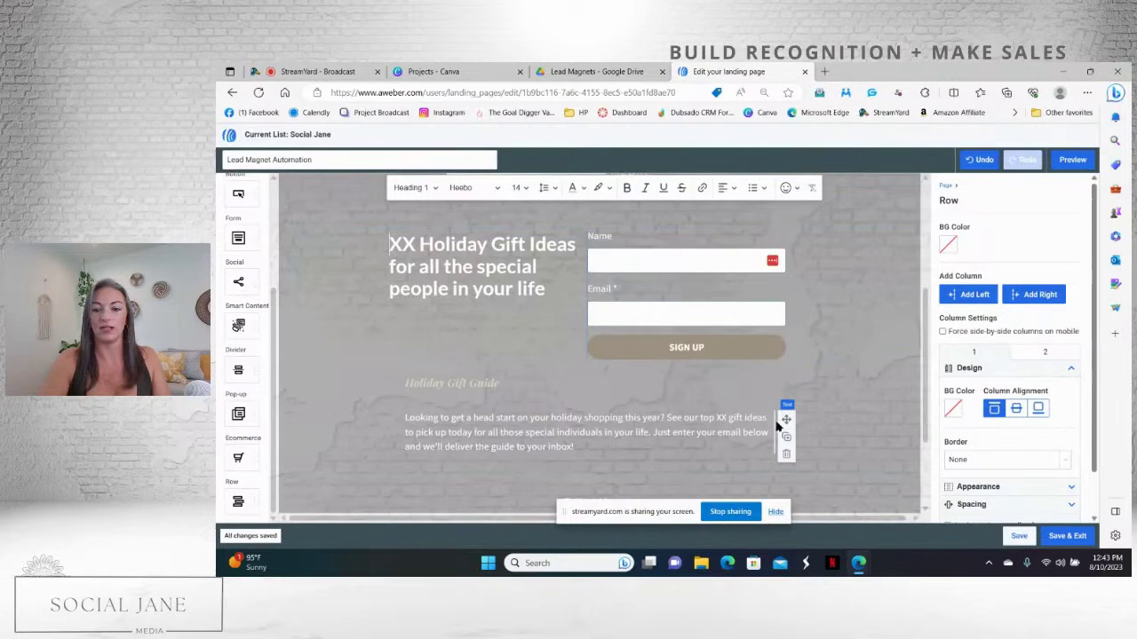
drag(785, 419, 415, 296)
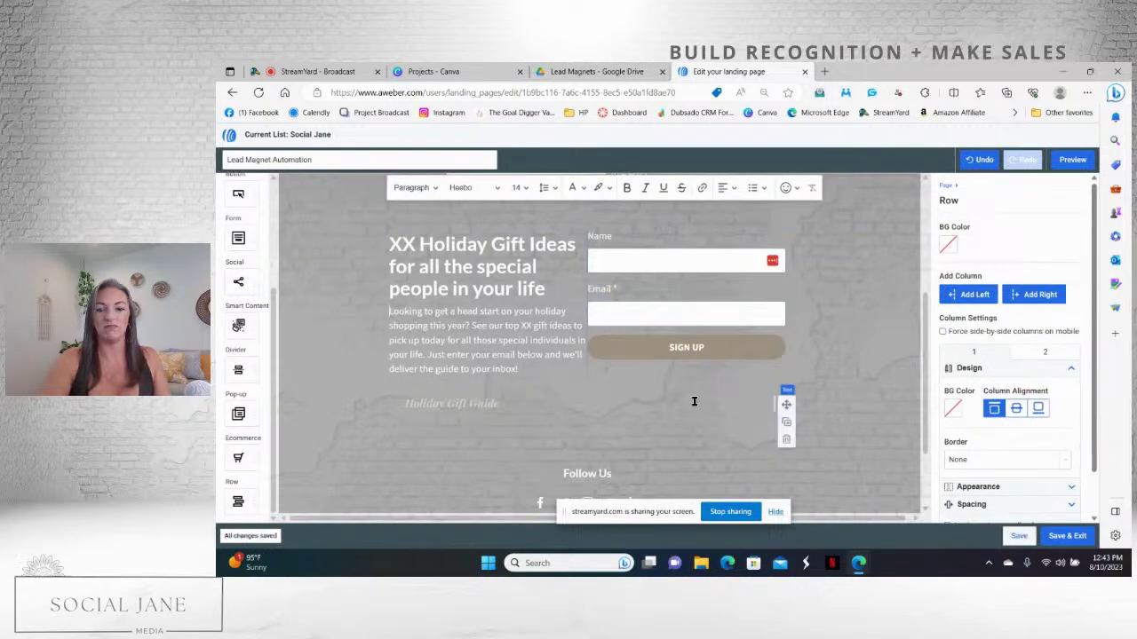
- Delete the leftover "Holiday Gift Guide" text below the two-column row and check the page layout
click(786, 439)
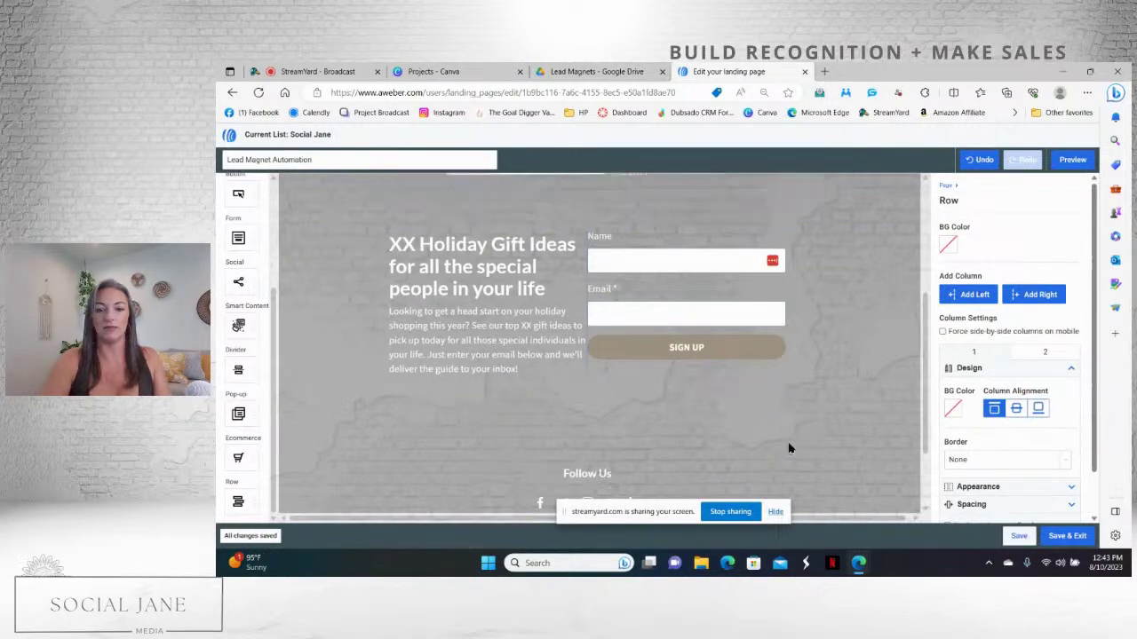
drag(928, 410, 931, 246)
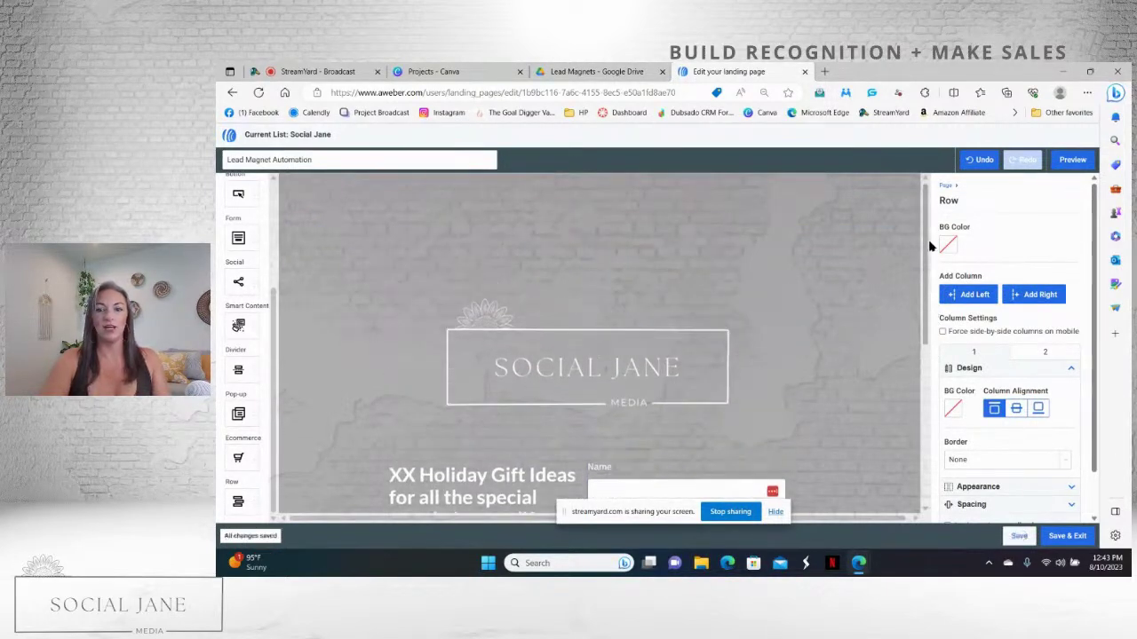
drag(934, 290, 924, 378)
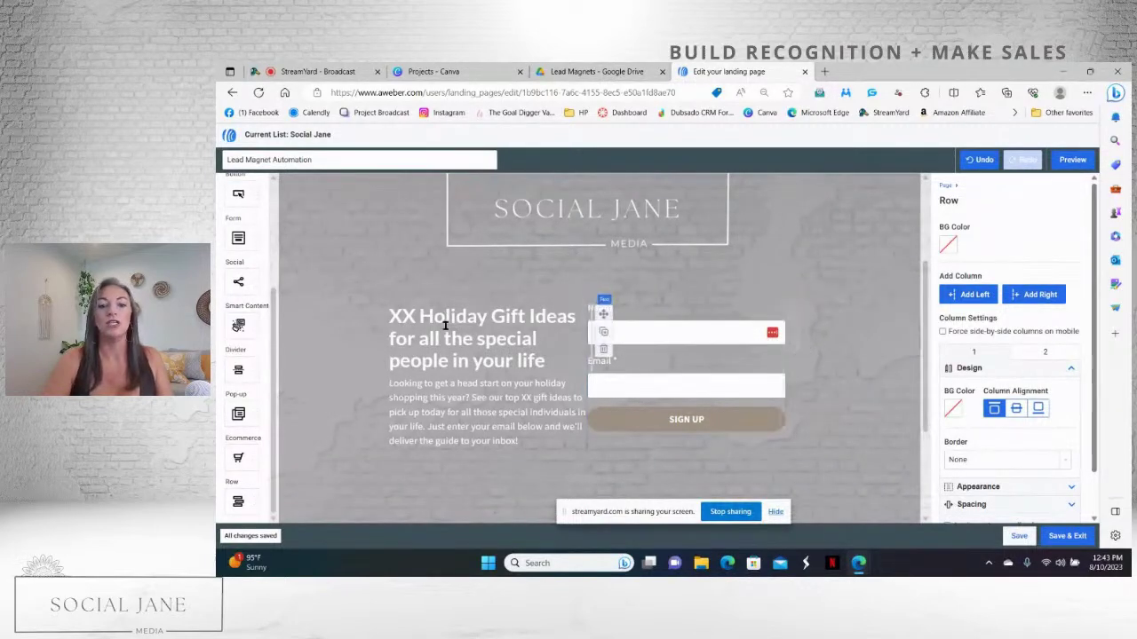
click(238, 502)
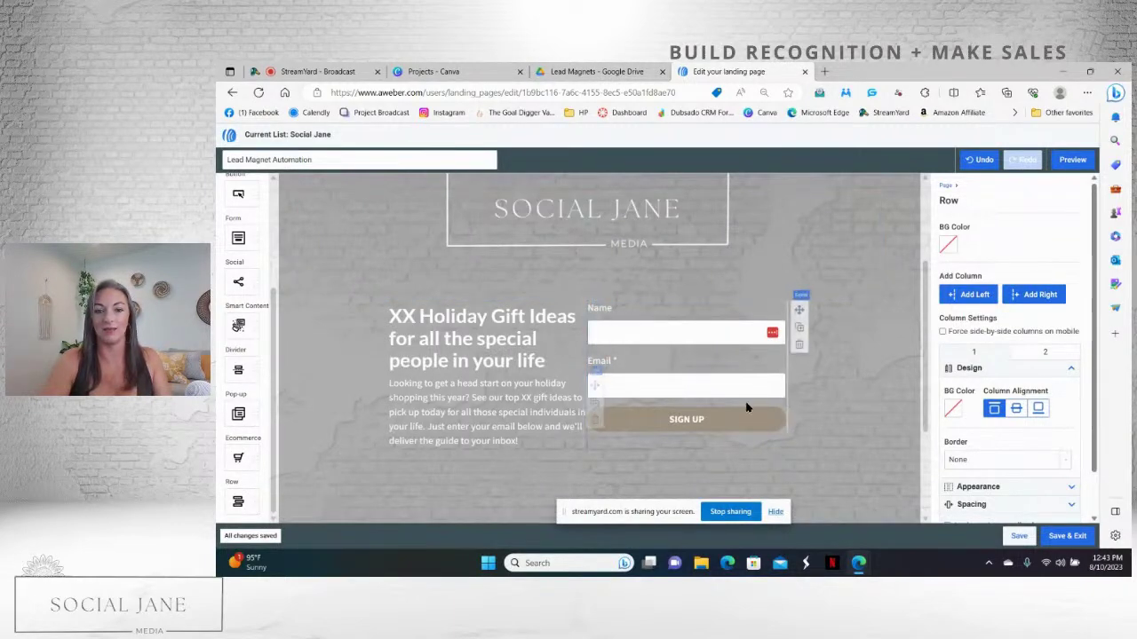
- Replace the left column's heading with "Learn how to build your lead magnet is 6 simple steps!"
drag(545, 360, 384, 320)
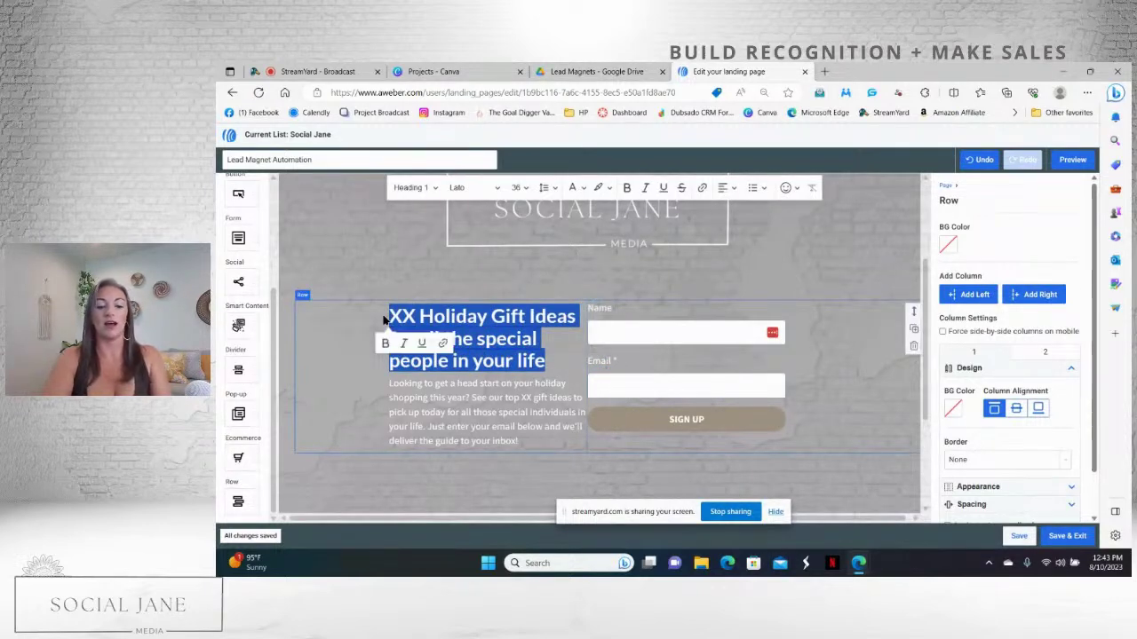
key(BackSpace)
text(Learn ho)
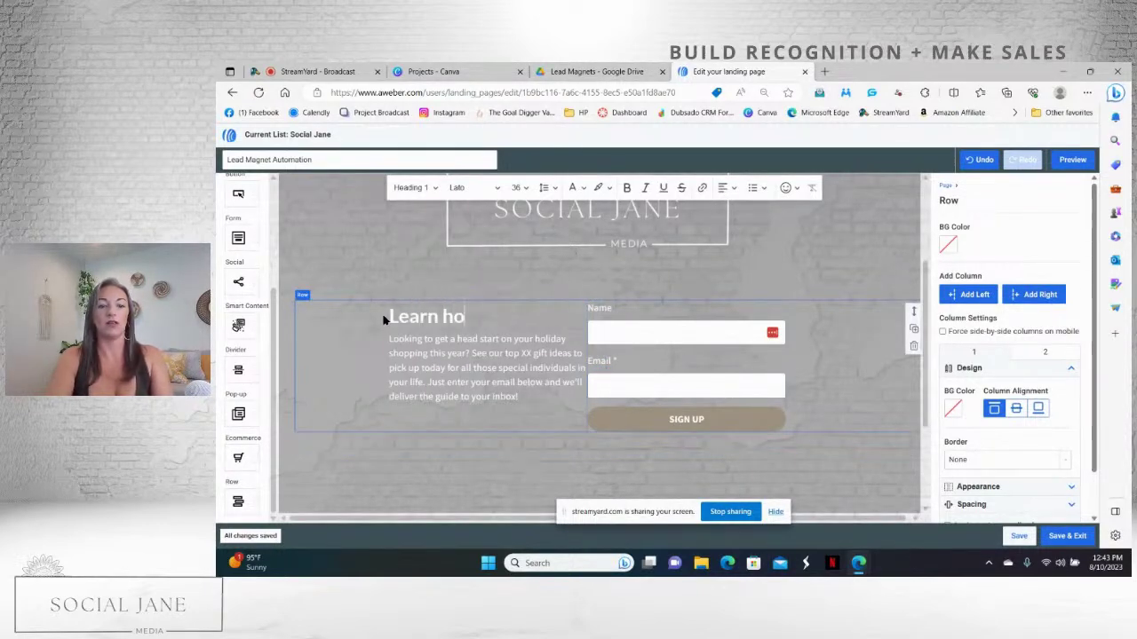
text(w to)
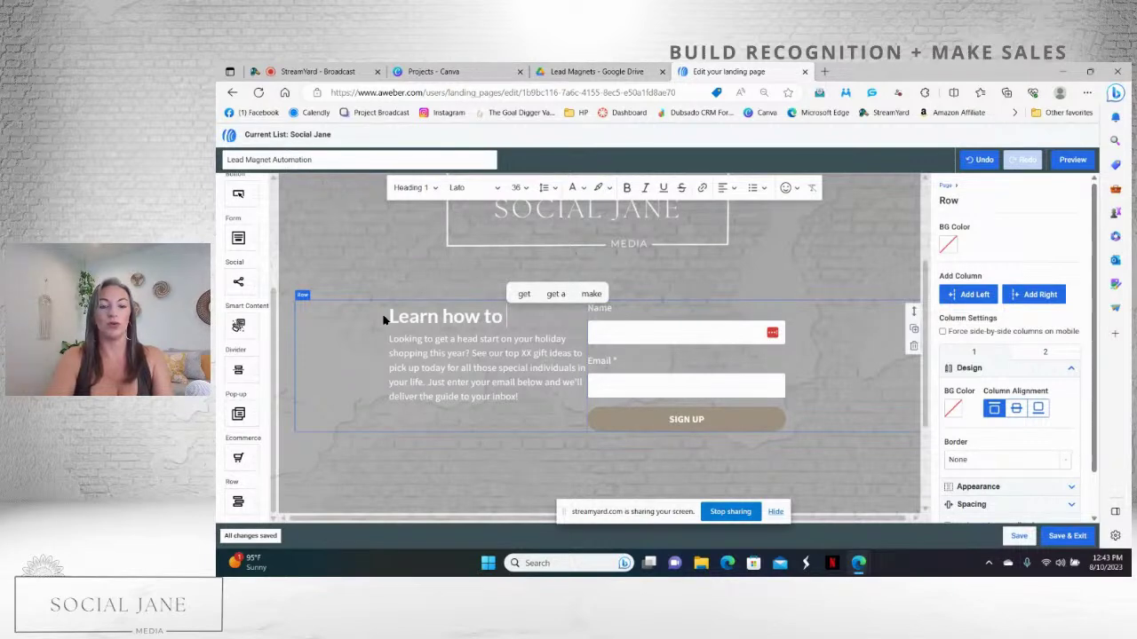
text( build y)
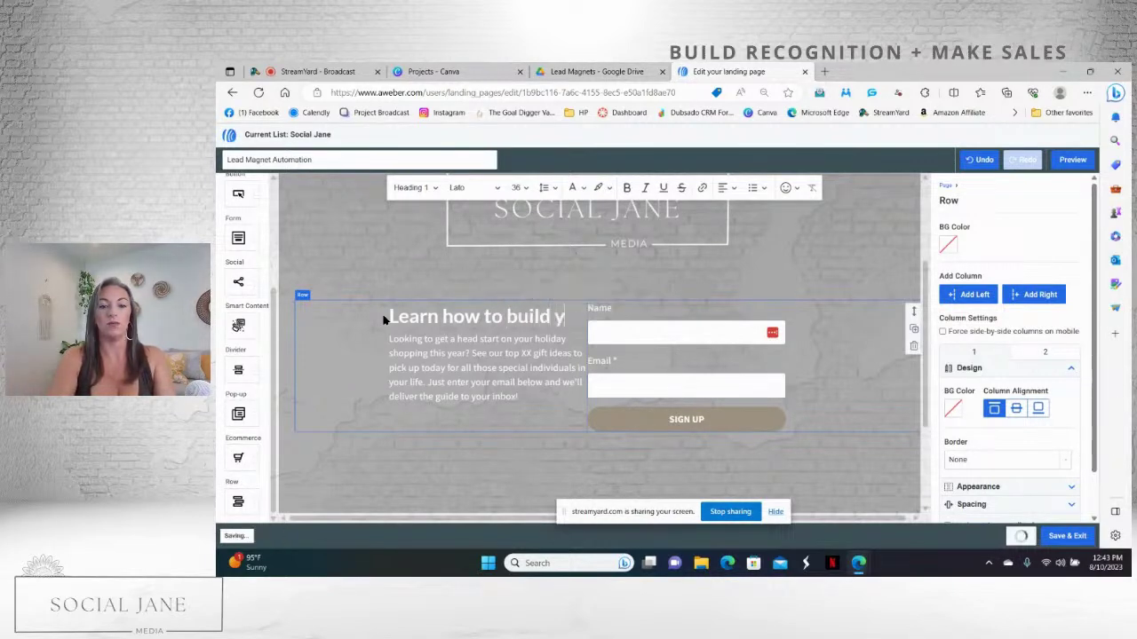
text(our lead ma)
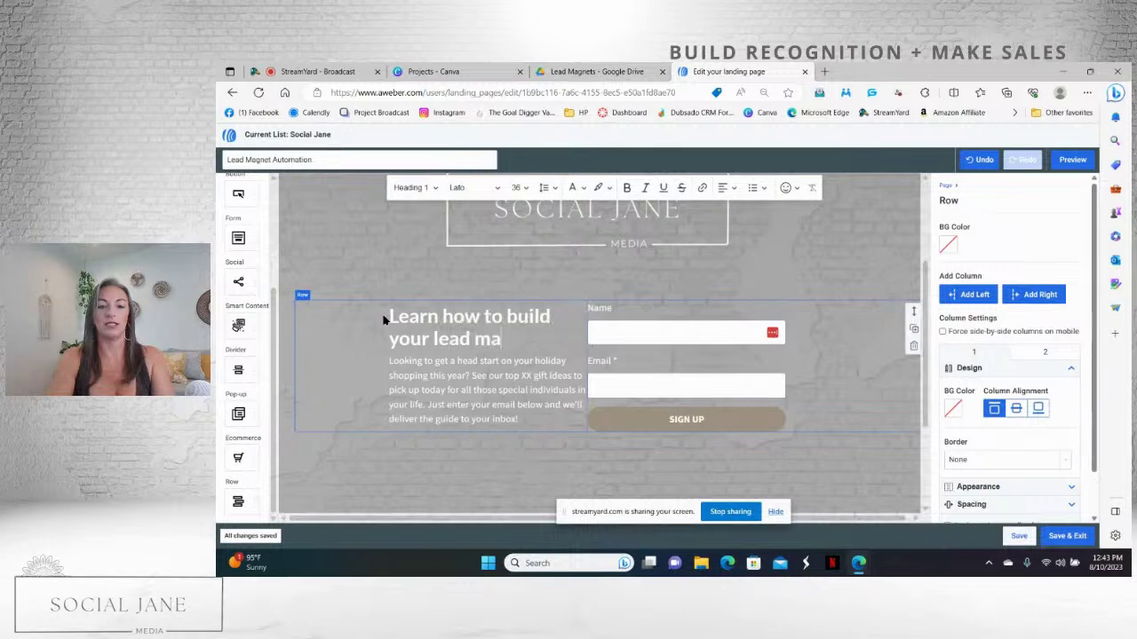
text(gnet is)
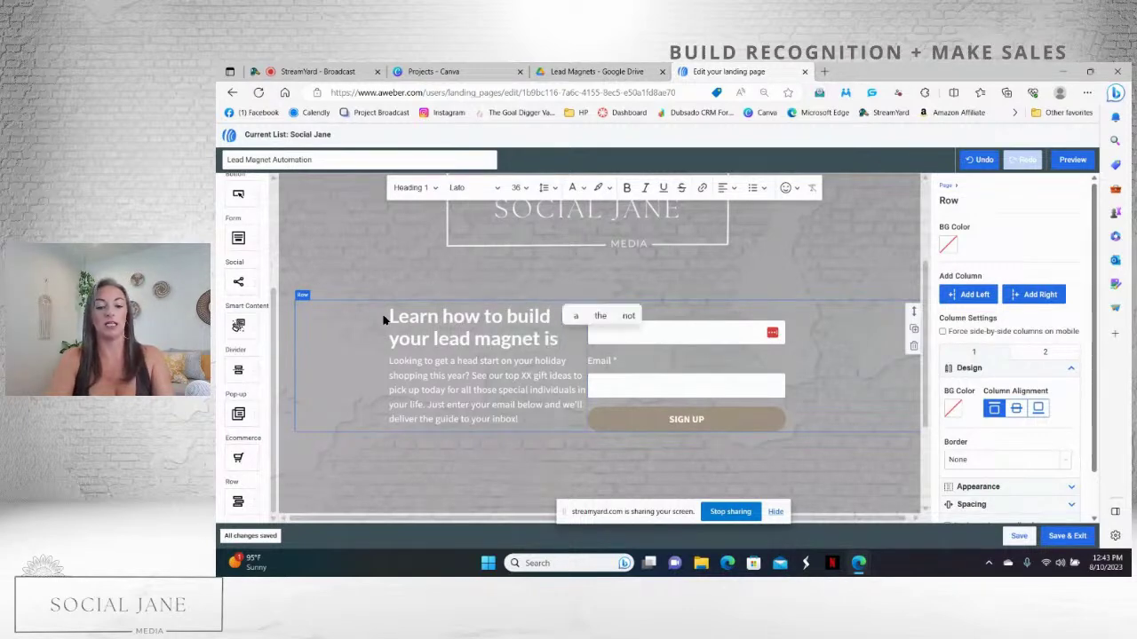
text( 6 simple steps)
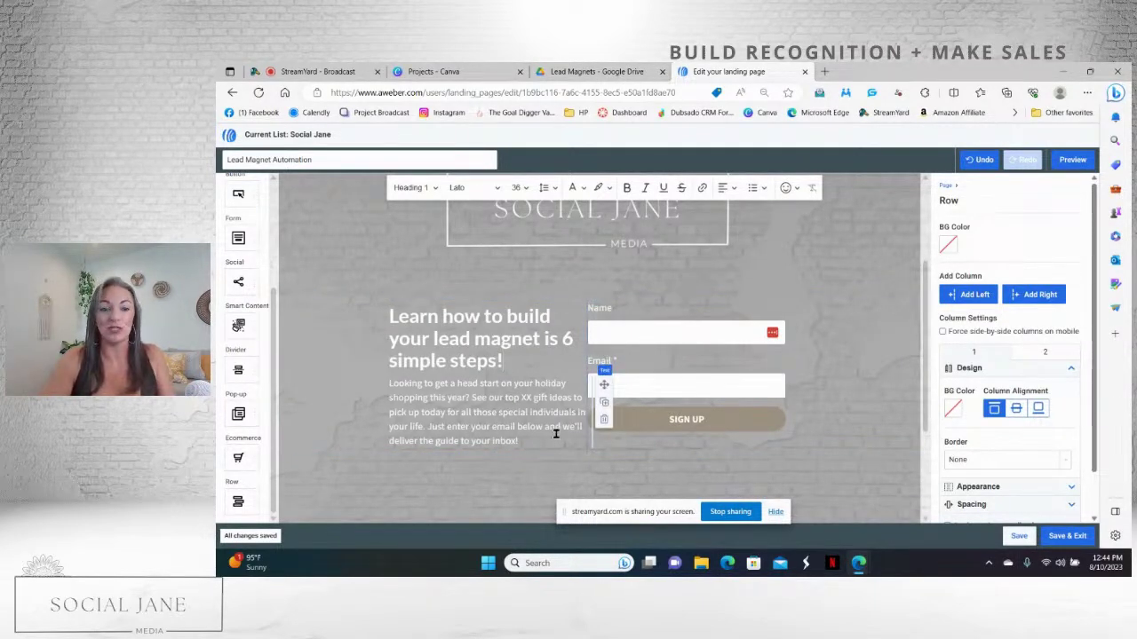
- Make the Name field required in the sign-up form
drag(536, 441, 389, 382)
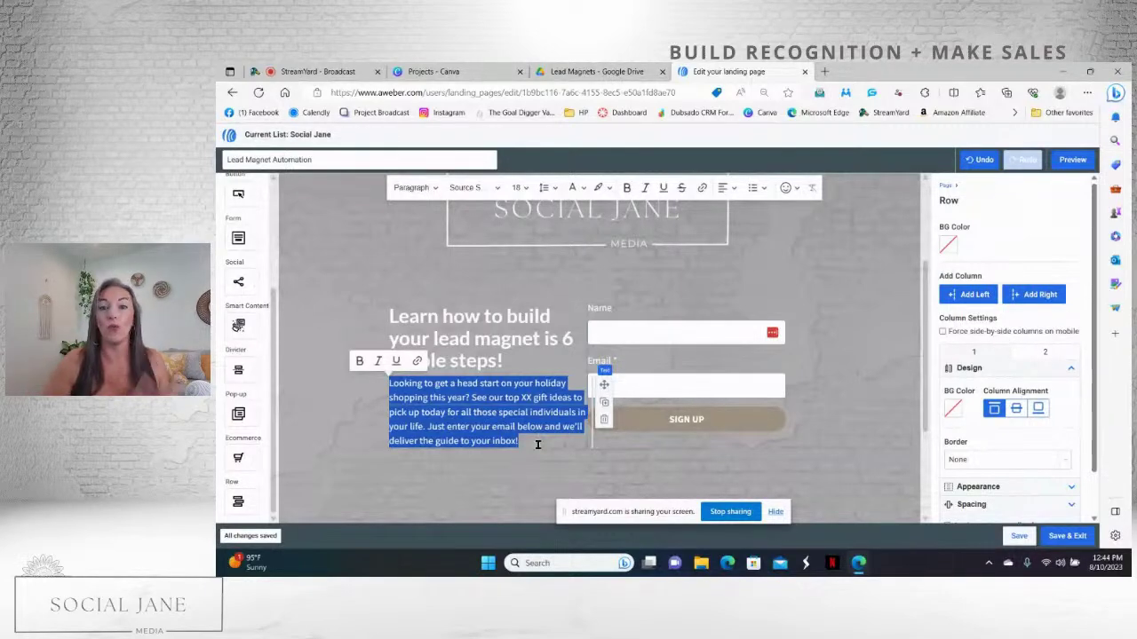
click(710, 337)
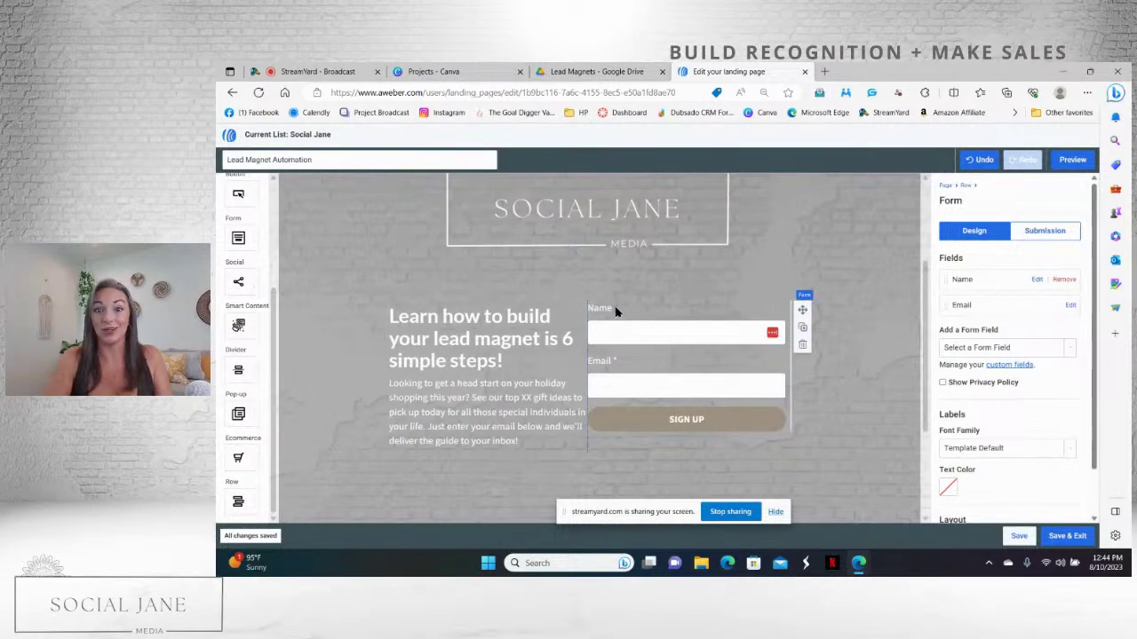
click(1035, 280)
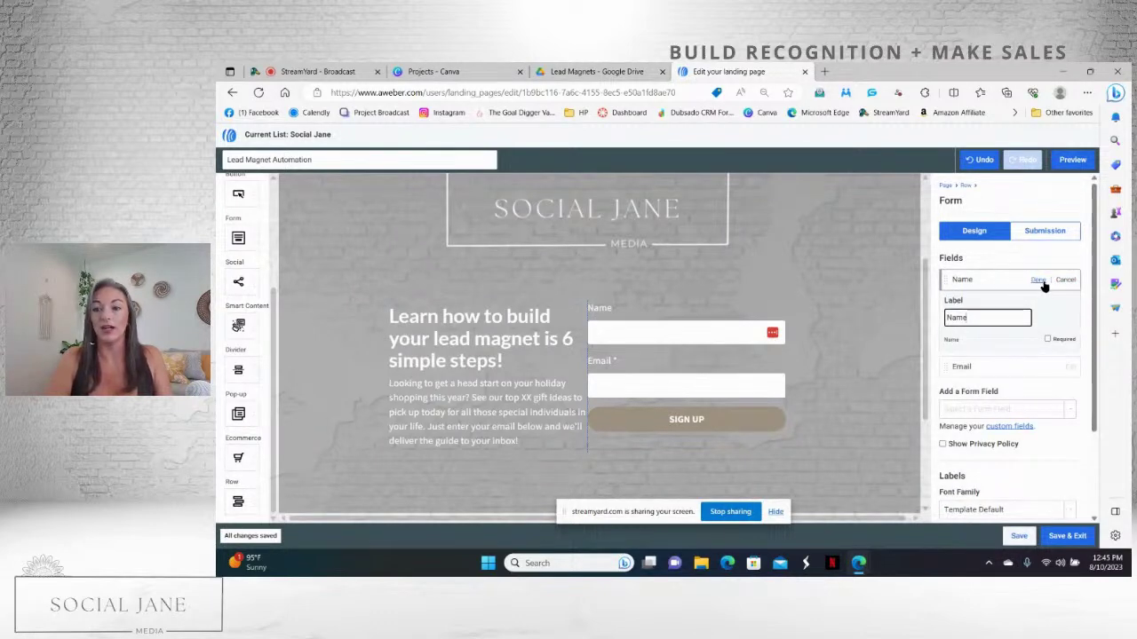
click(1047, 338)
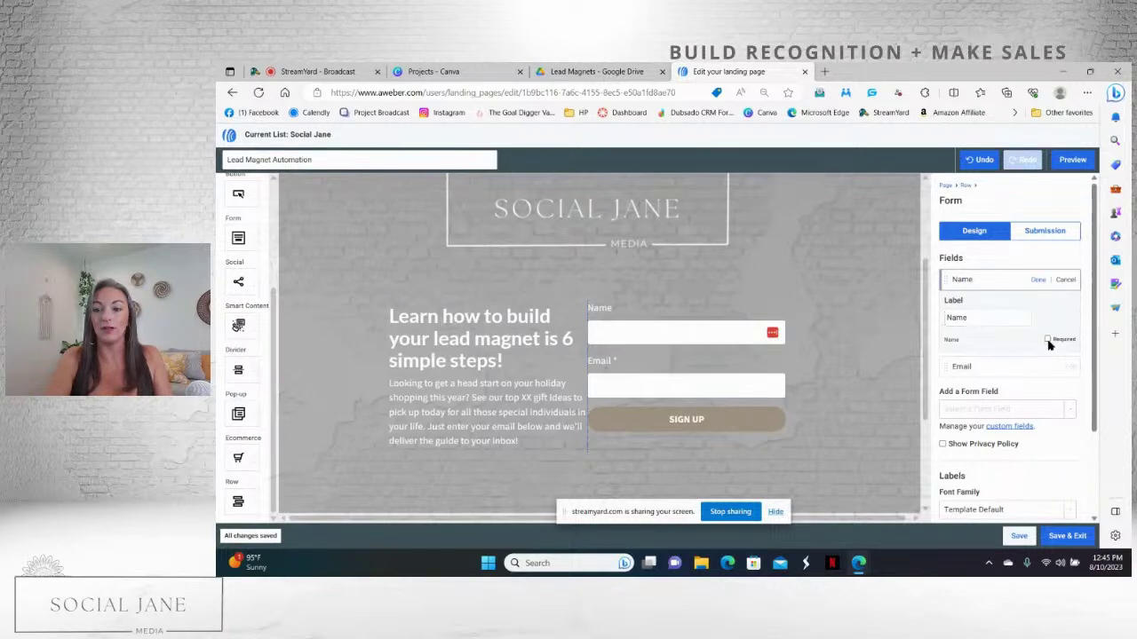
click(1039, 281)
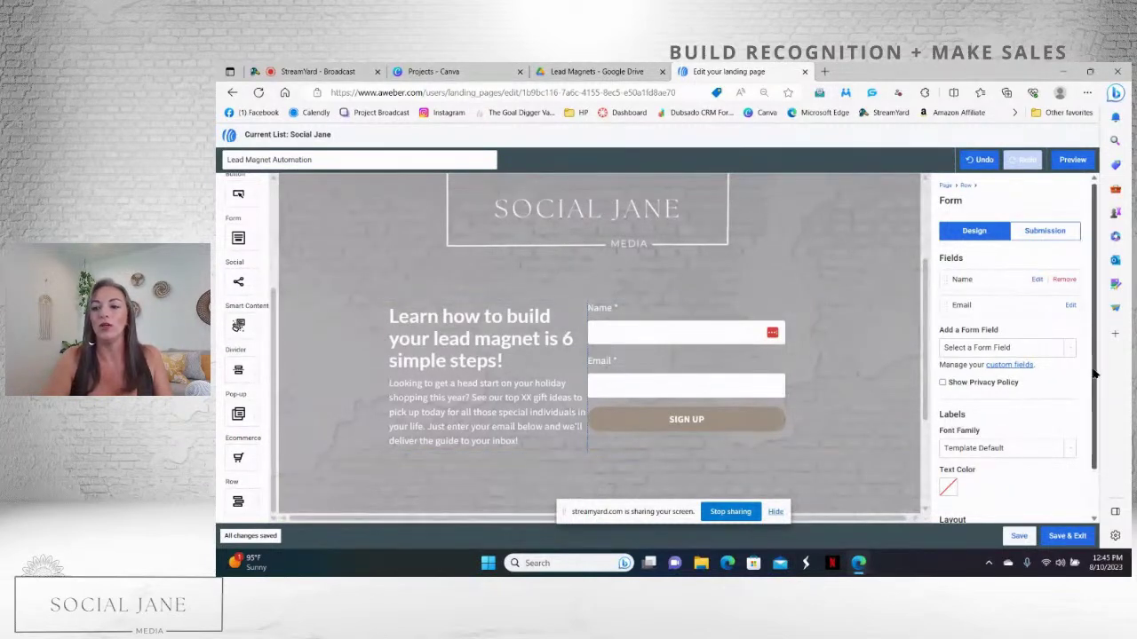
- Try showing the privacy policy on the sign-up form and turn it back off
mouse_move(1095, 374)
mouse_down()
mouse_move(1104, 454)
mouse_move(1098, 372)
mouse_up()
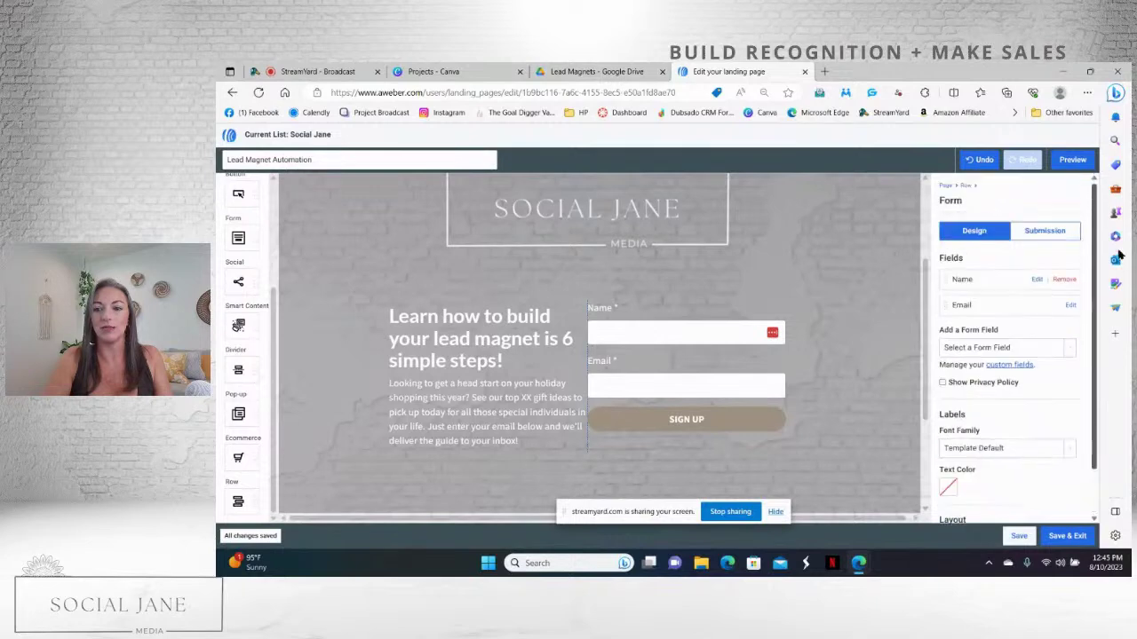
click(942, 383)
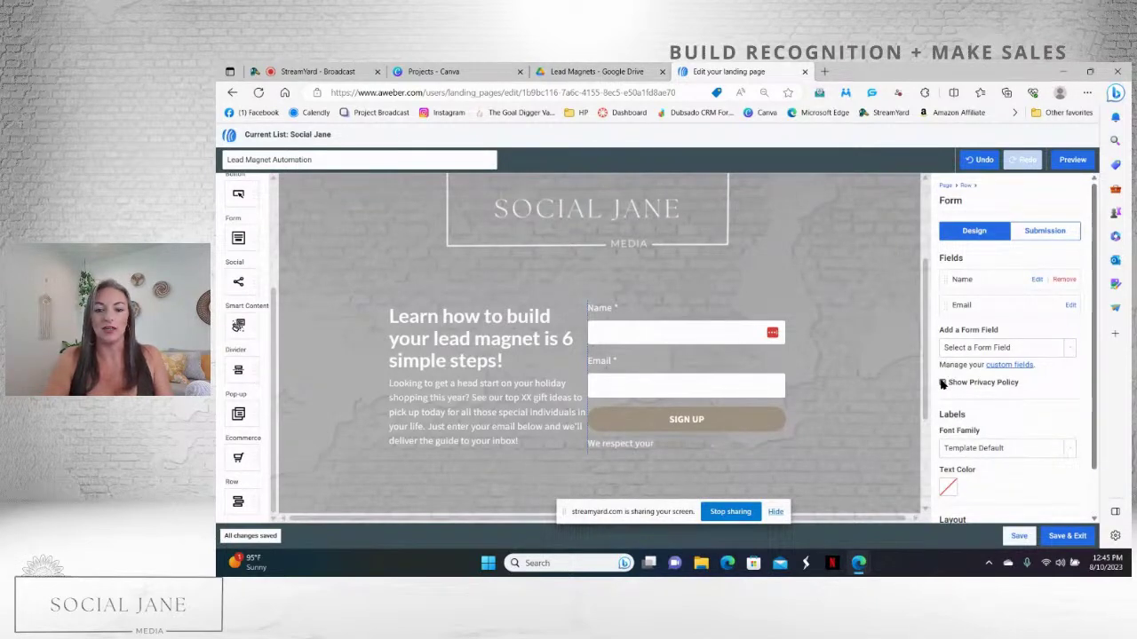
click(943, 383)
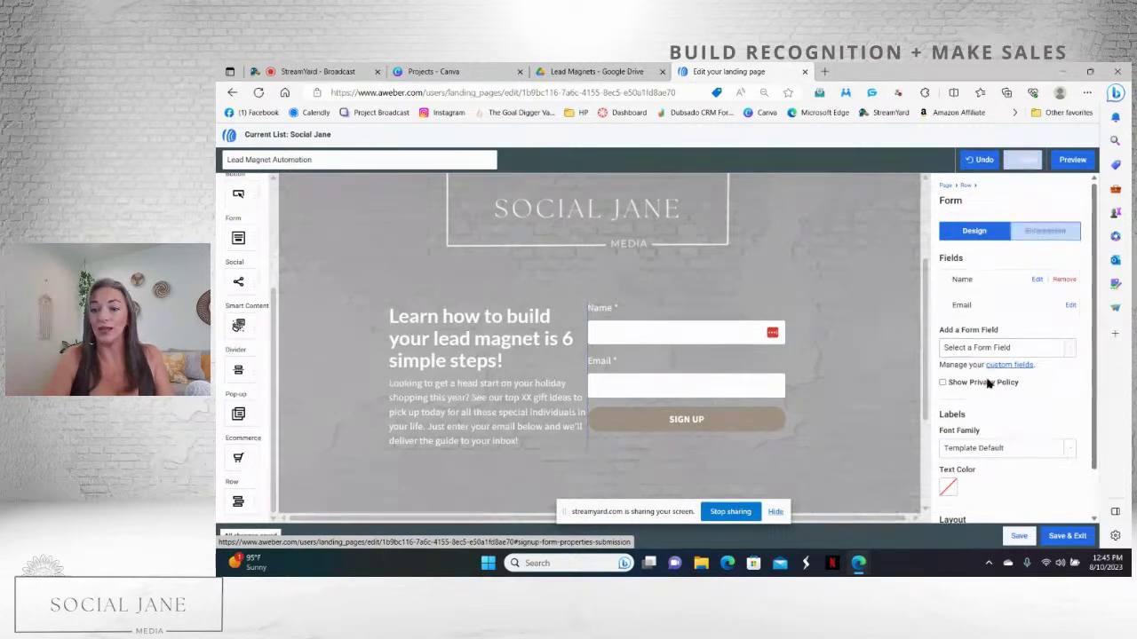
- In the form's submission settings, keep the Simple thank you page and add the tag "trainingautomation"
click(1057, 235)
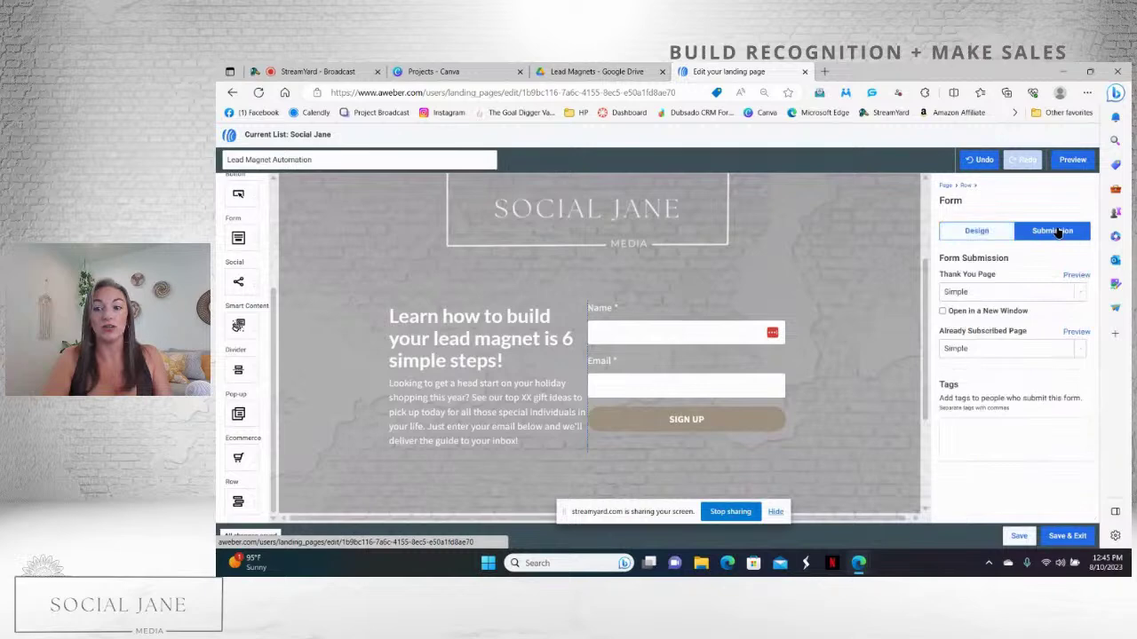
click(1080, 298)
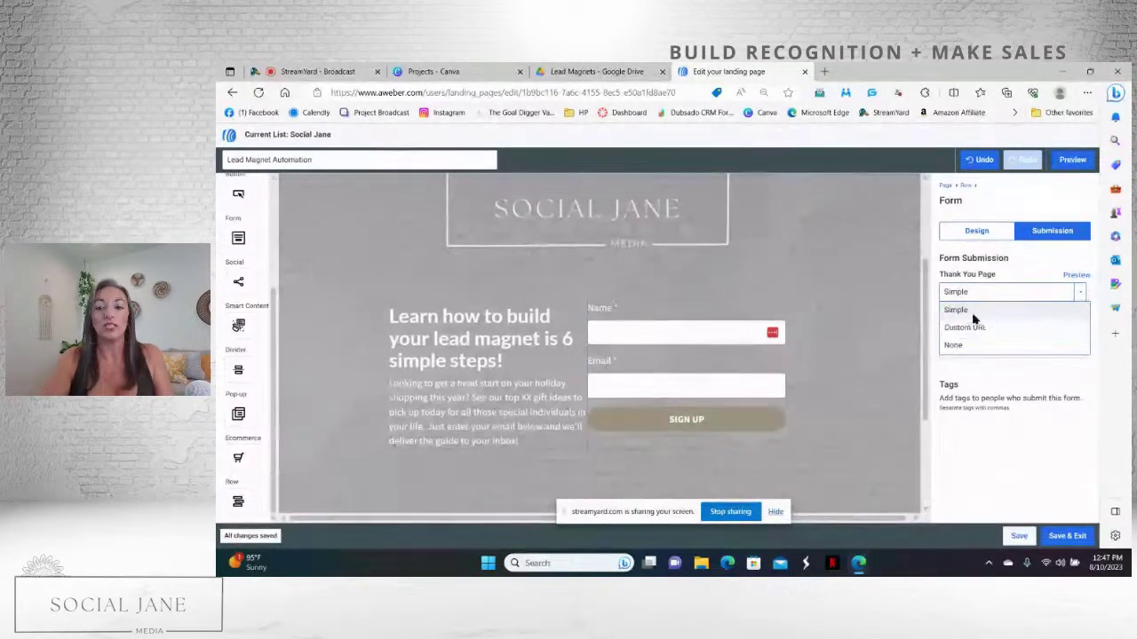
click(967, 312)
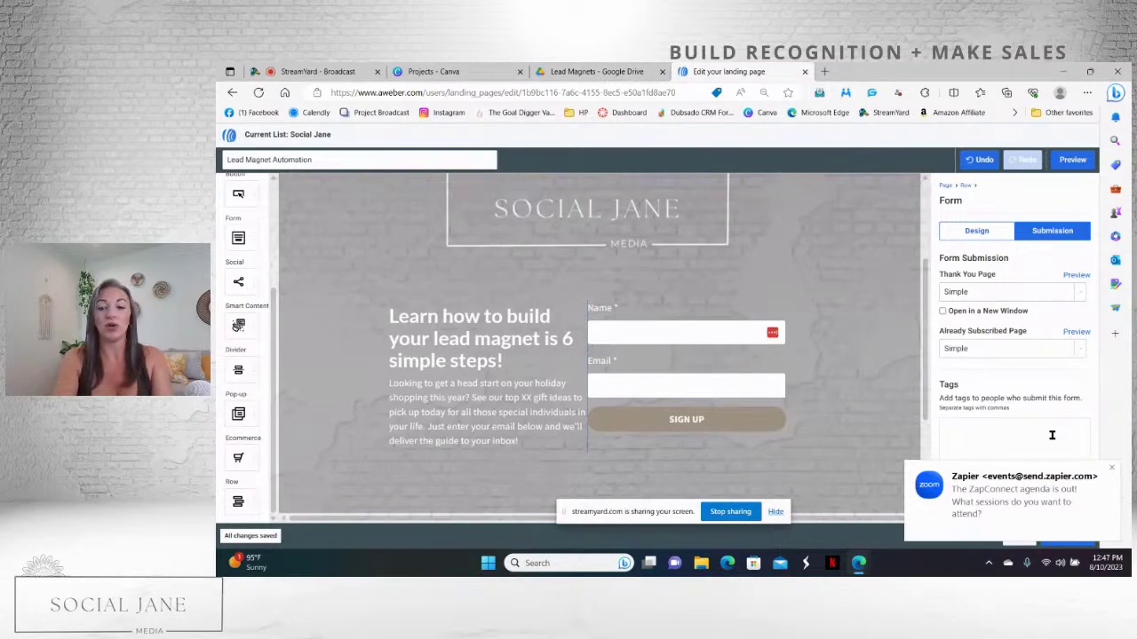
text(training)
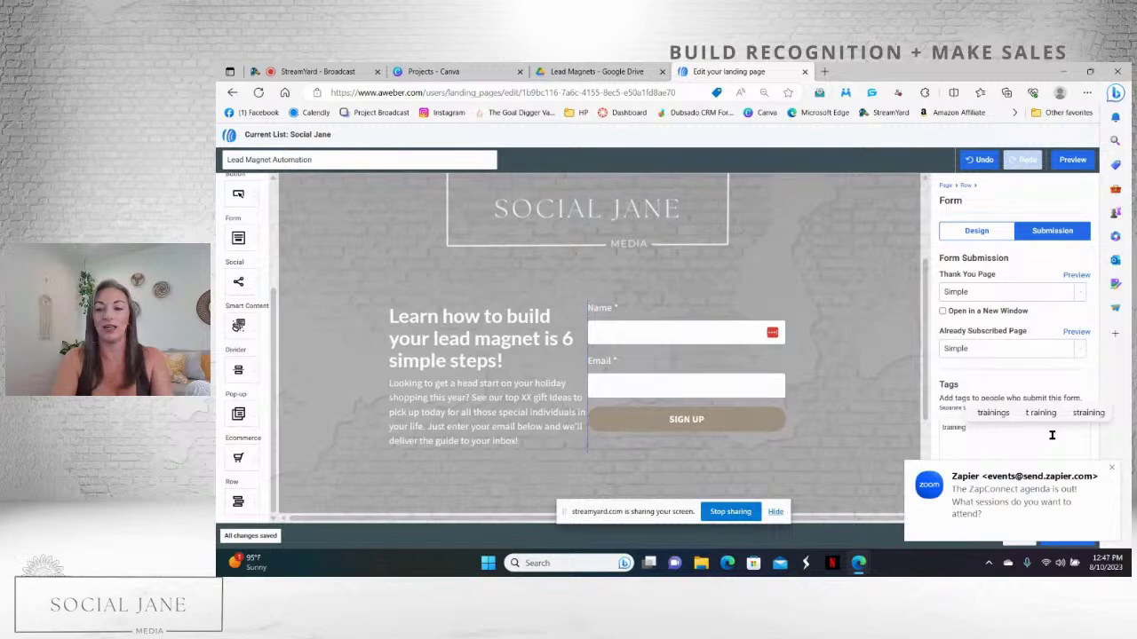
text(automation)
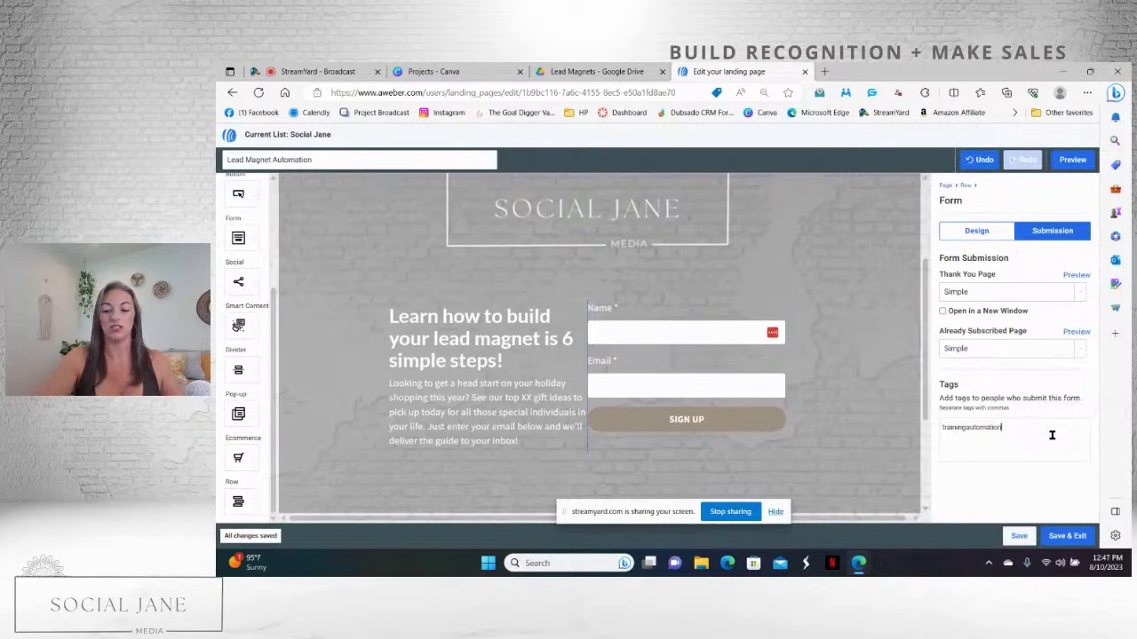
key(Return)
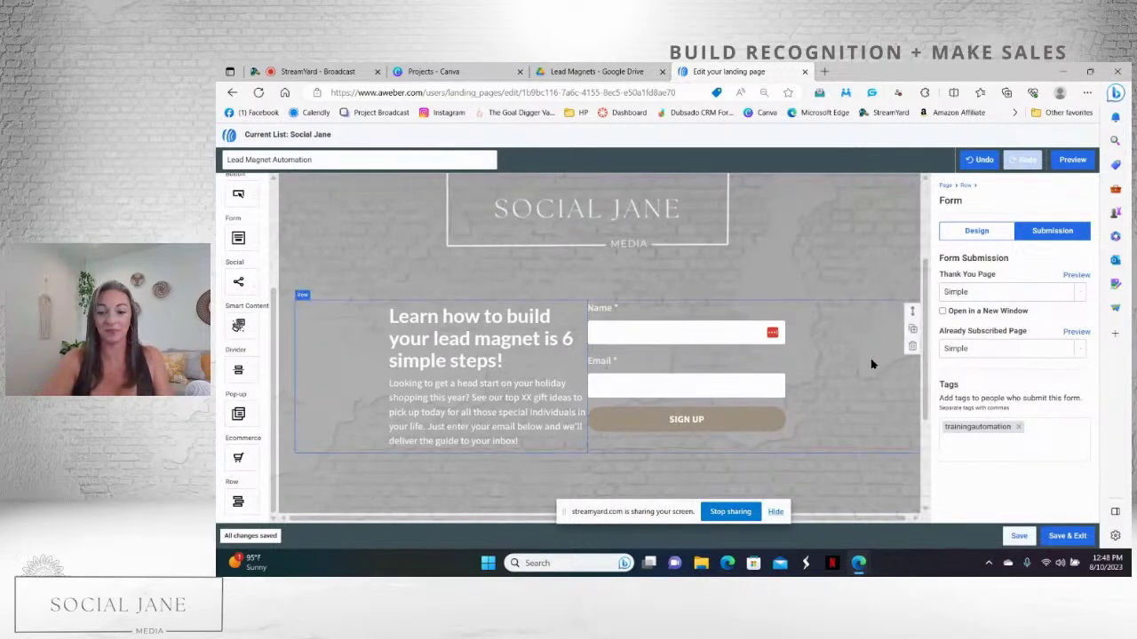
- Remove the Twitter and LinkedIn accounts from the social icons under "Follow Us"
drag(927, 380, 914, 477)
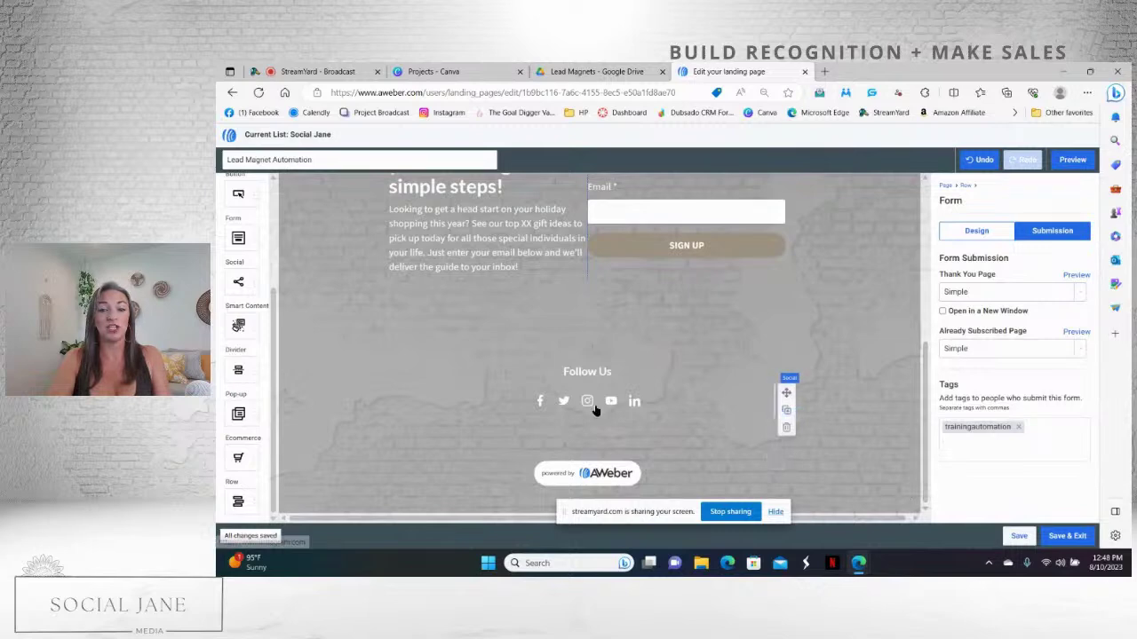
click(633, 407)
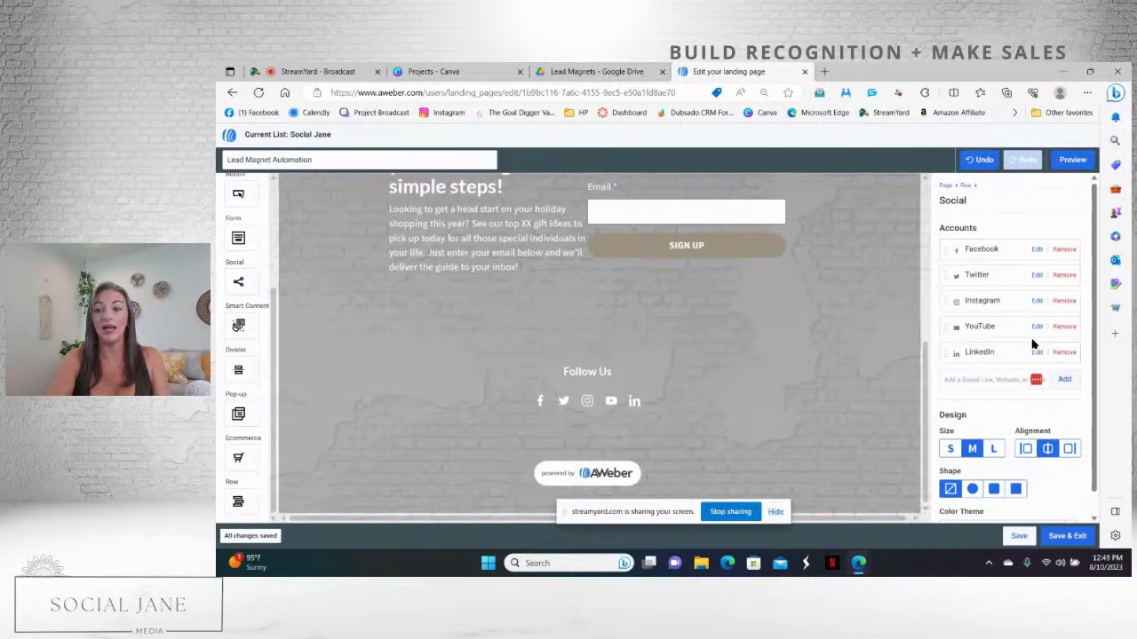
click(1060, 276)
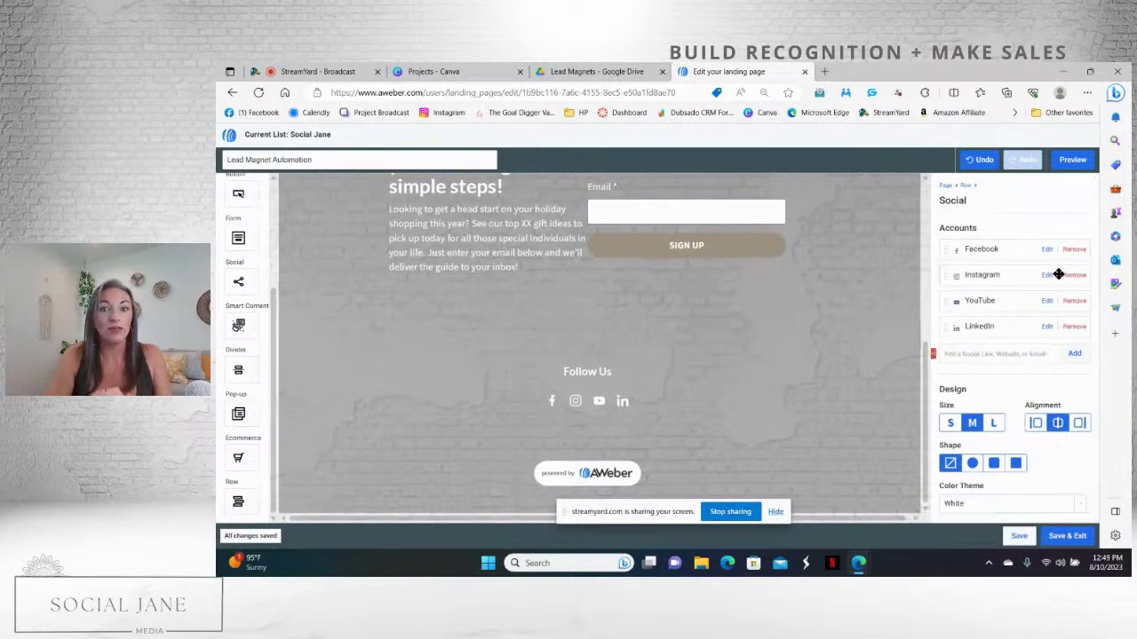
click(1074, 328)
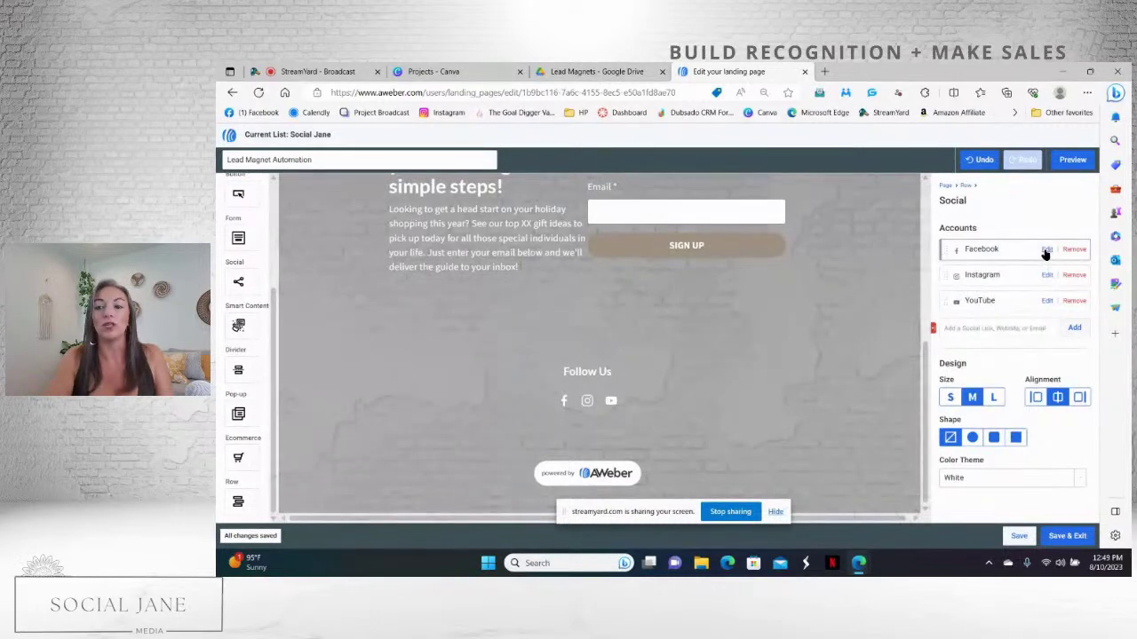
- Open the Facebook account's link for editing in the social icons settings and look over the available page elements
click(972, 252)
click(947, 274)
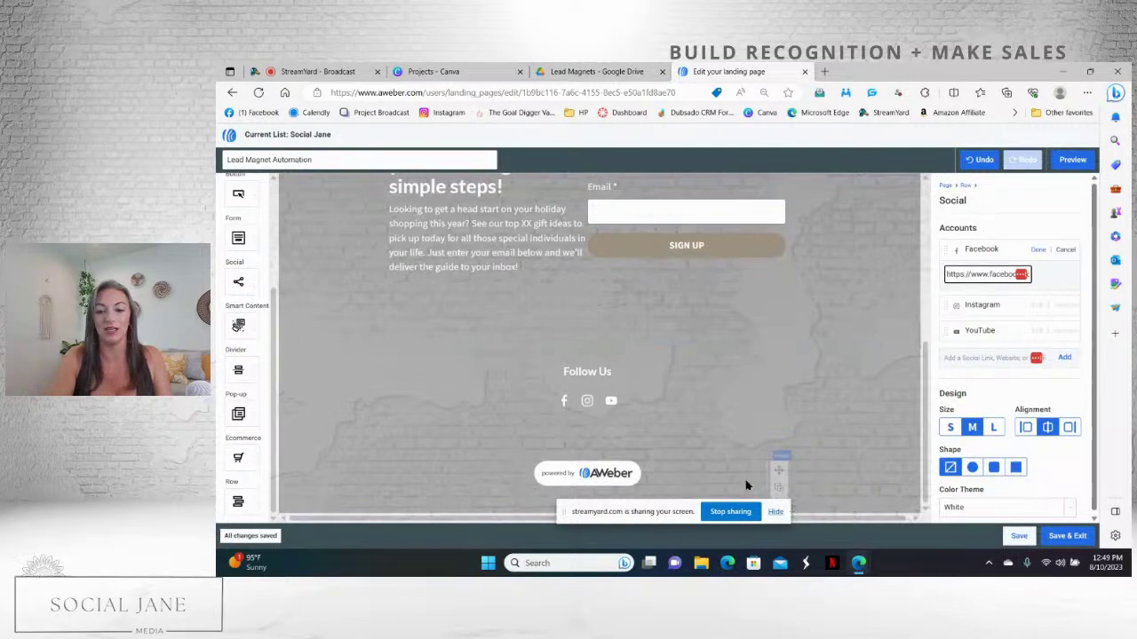
scroll(786, 484, up, 1)
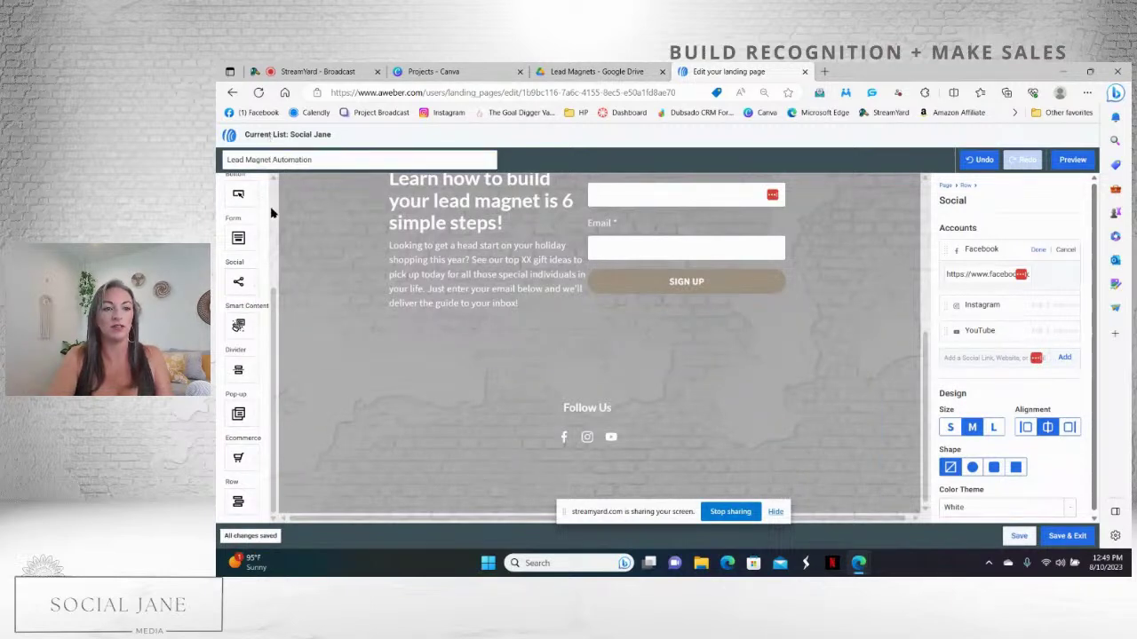
scroll(260, 222, up, 3)
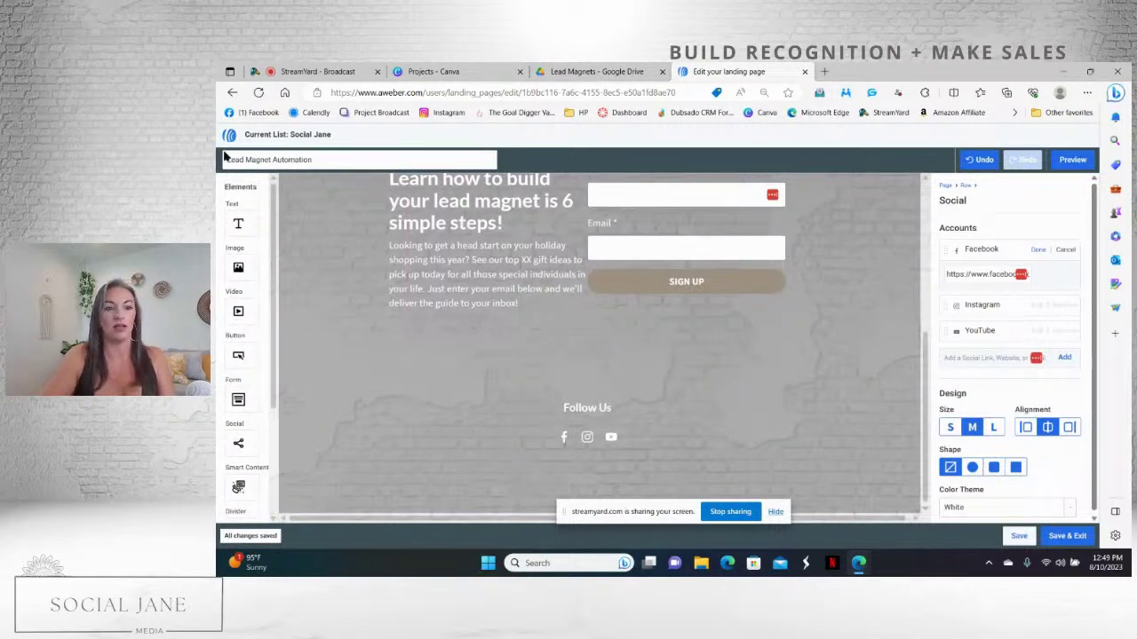
- Add an image element below the "Follow Us" social icons and upload the "logo white" file into it
drag(242, 268, 595, 474)
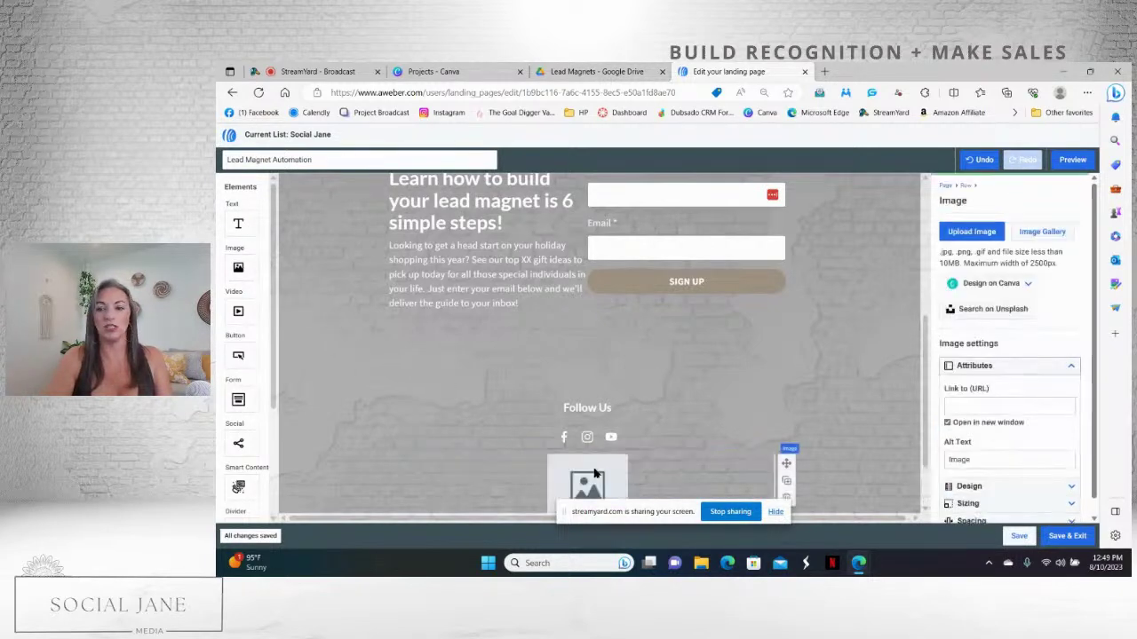
click(965, 234)
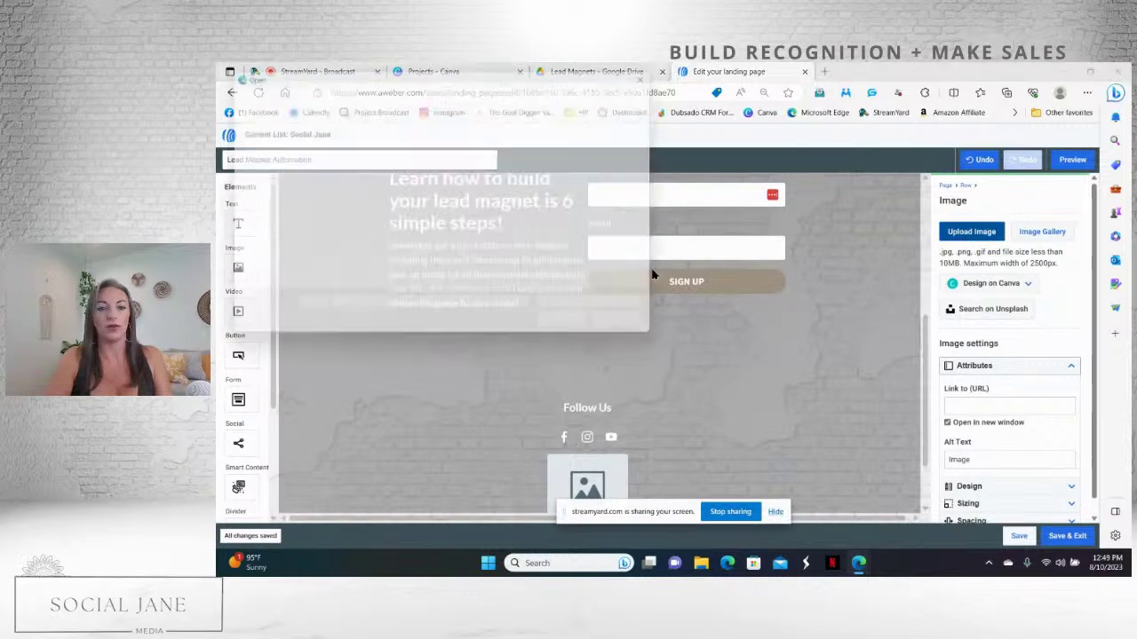
drag(664, 144, 667, 256)
click(441, 204)
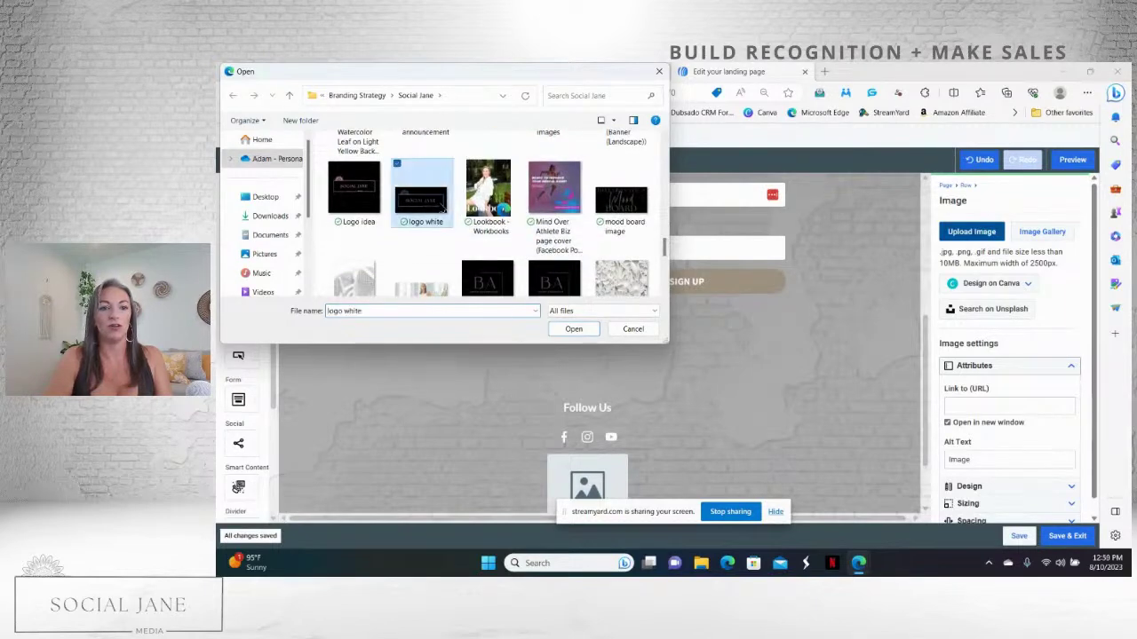
click(573, 329)
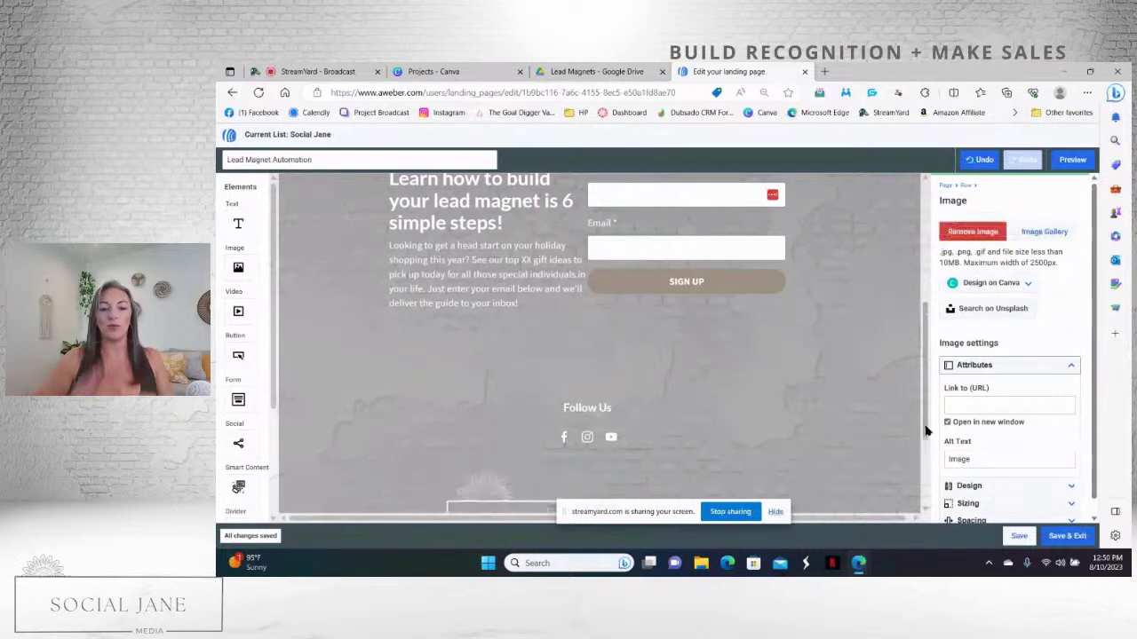
- Preview the landing page in desktop and mobile views, then return to the editor
drag(925, 431, 920, 248)
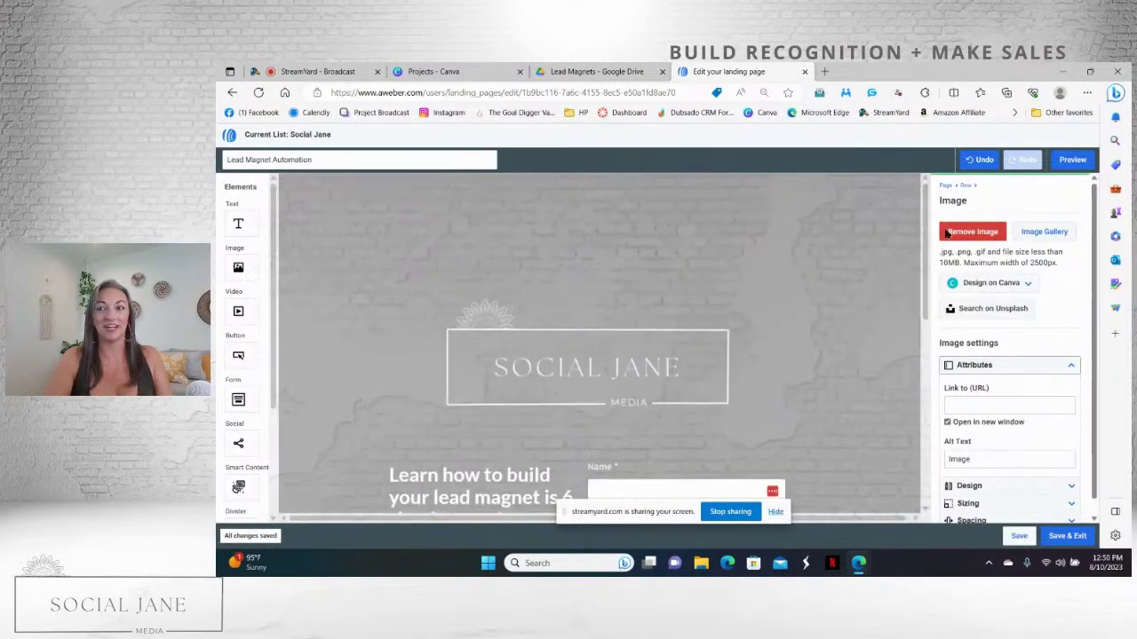
click(1072, 160)
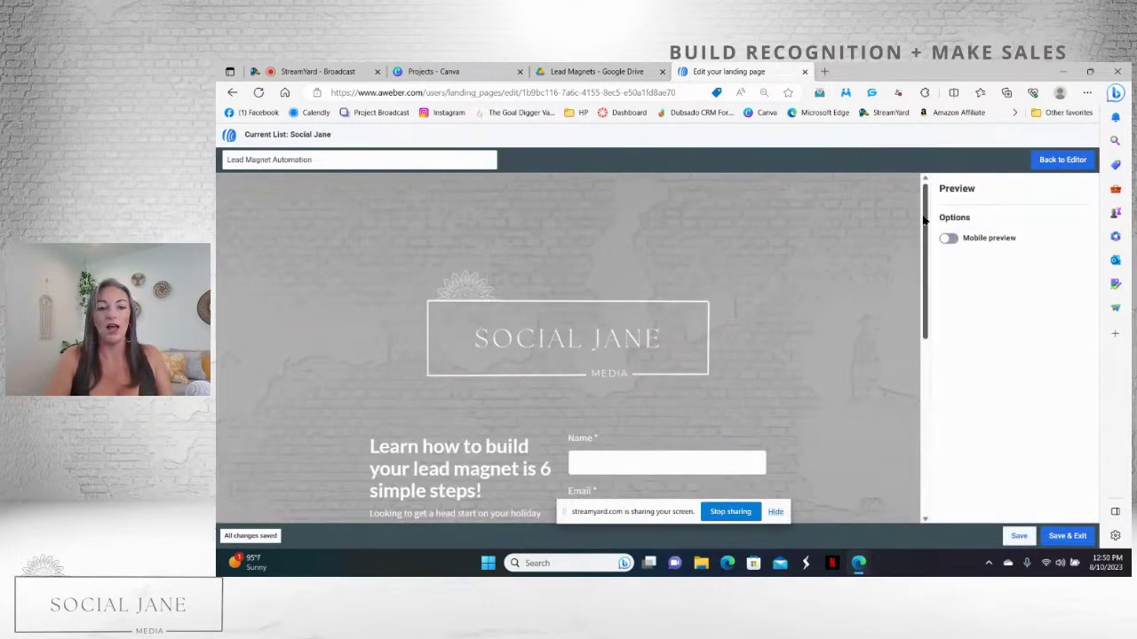
mouse_move(923, 219)
mouse_down()
mouse_move(923, 398)
mouse_move(926, 222)
mouse_up()
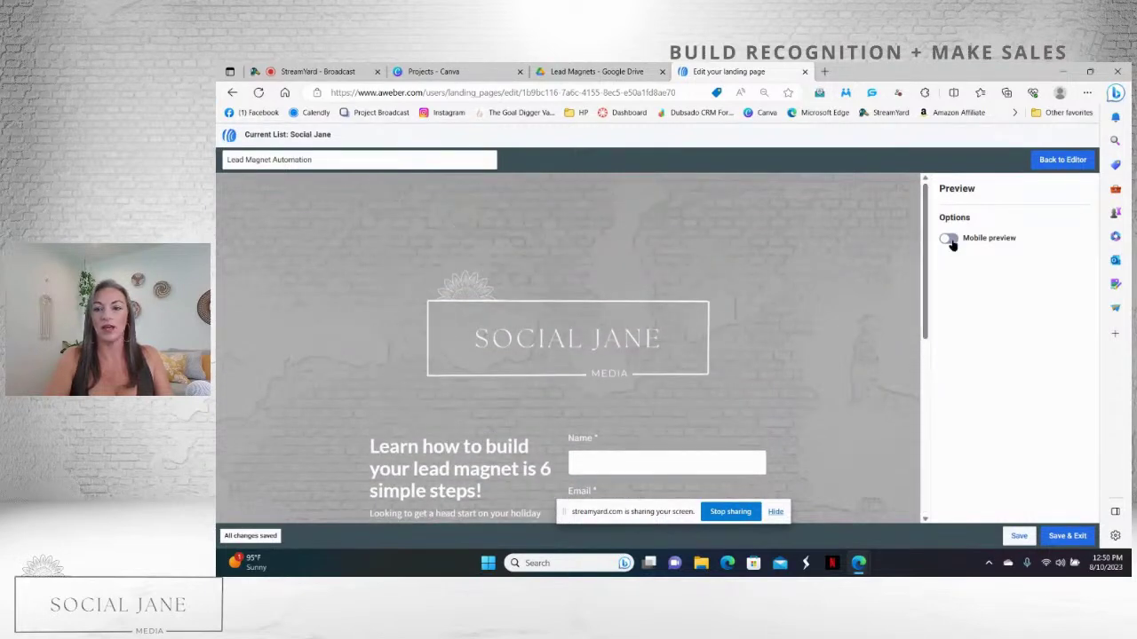
click(948, 239)
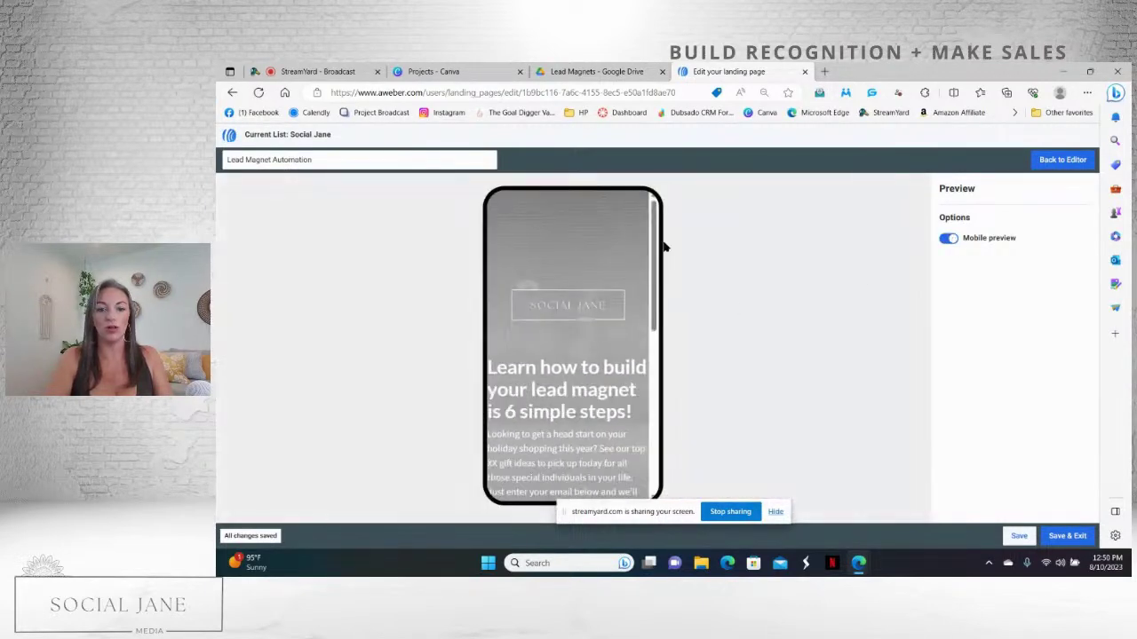
drag(653, 233, 655, 199)
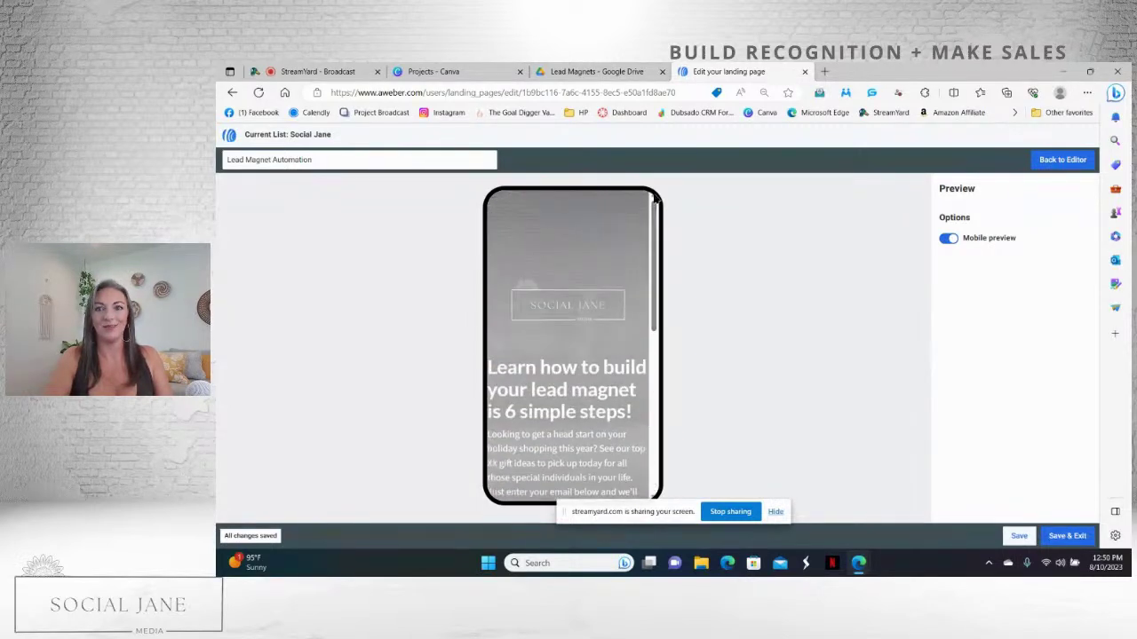
click(1062, 160)
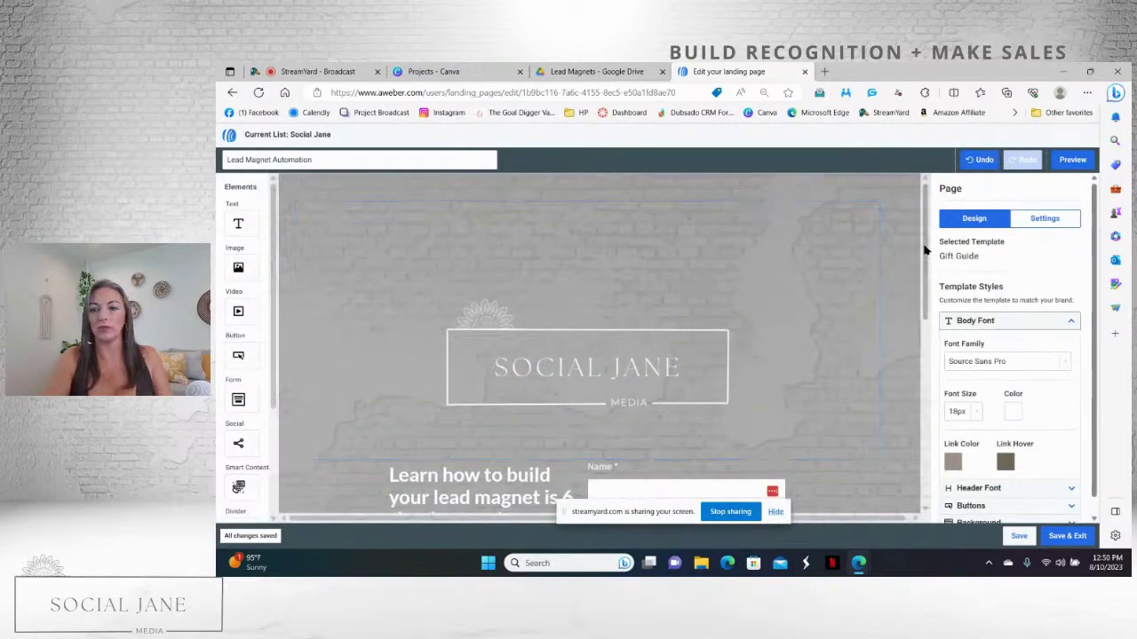
- Set the form's sign-up button colour to pink #E19796 and its hover colour to the recently used dark grey
scroll(924, 250, down, 3)
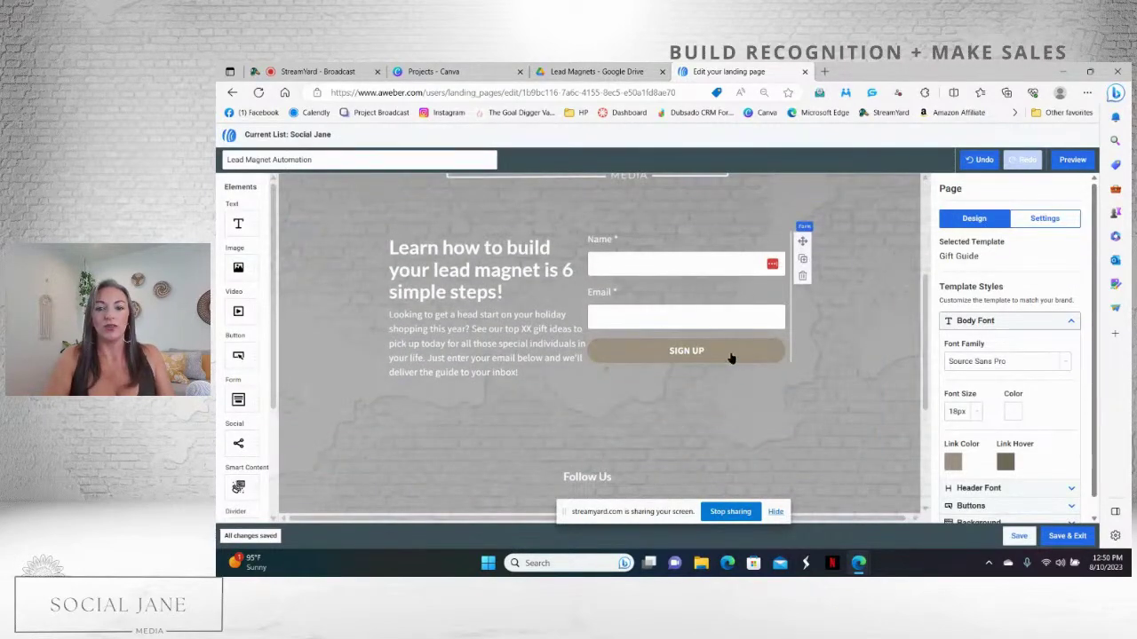
click(661, 258)
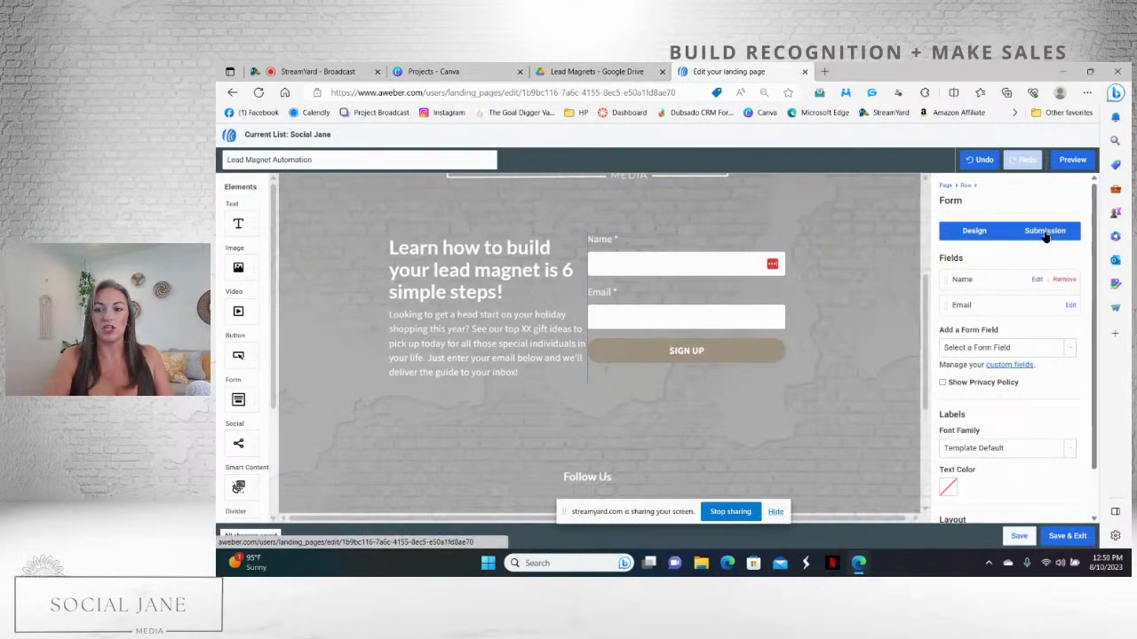
click(726, 357)
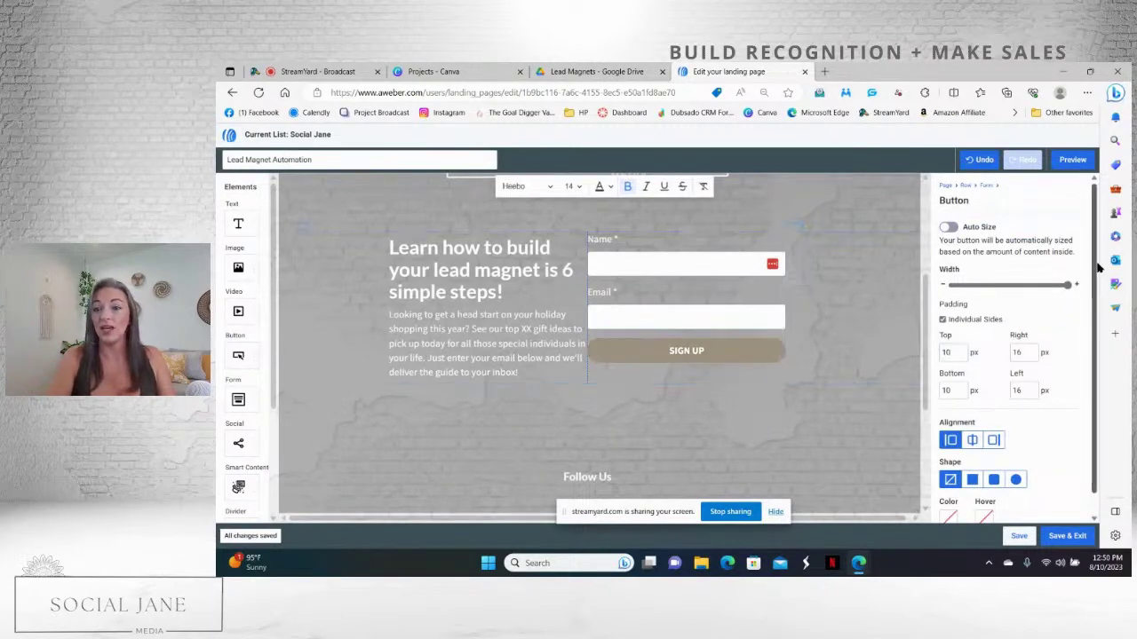
drag(1092, 250, 1096, 276)
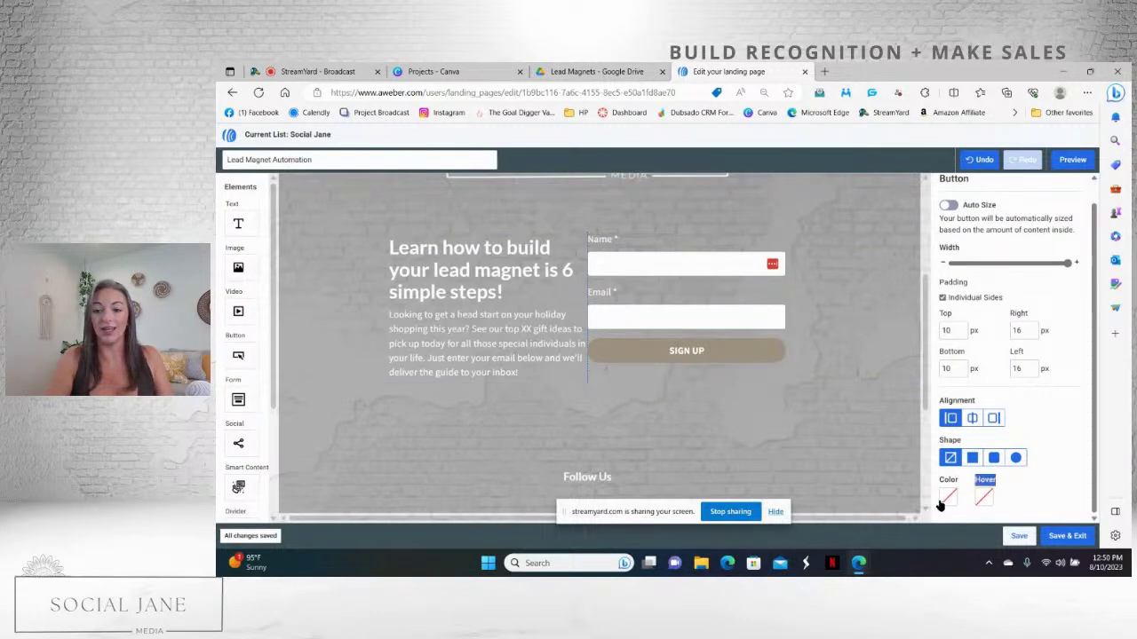
click(983, 500)
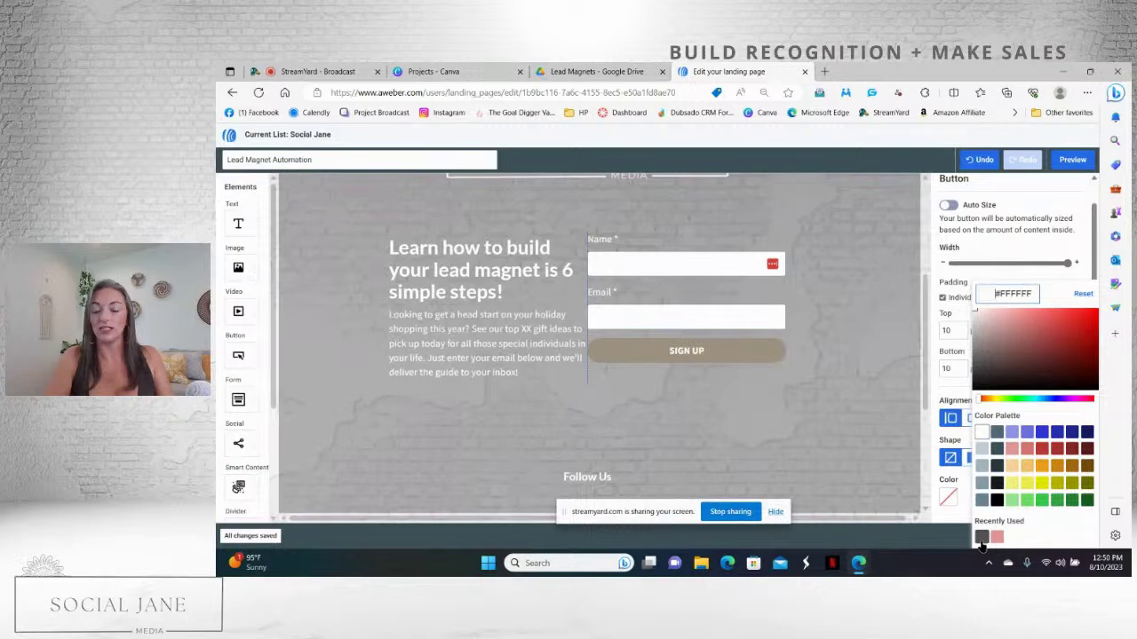
click(981, 539)
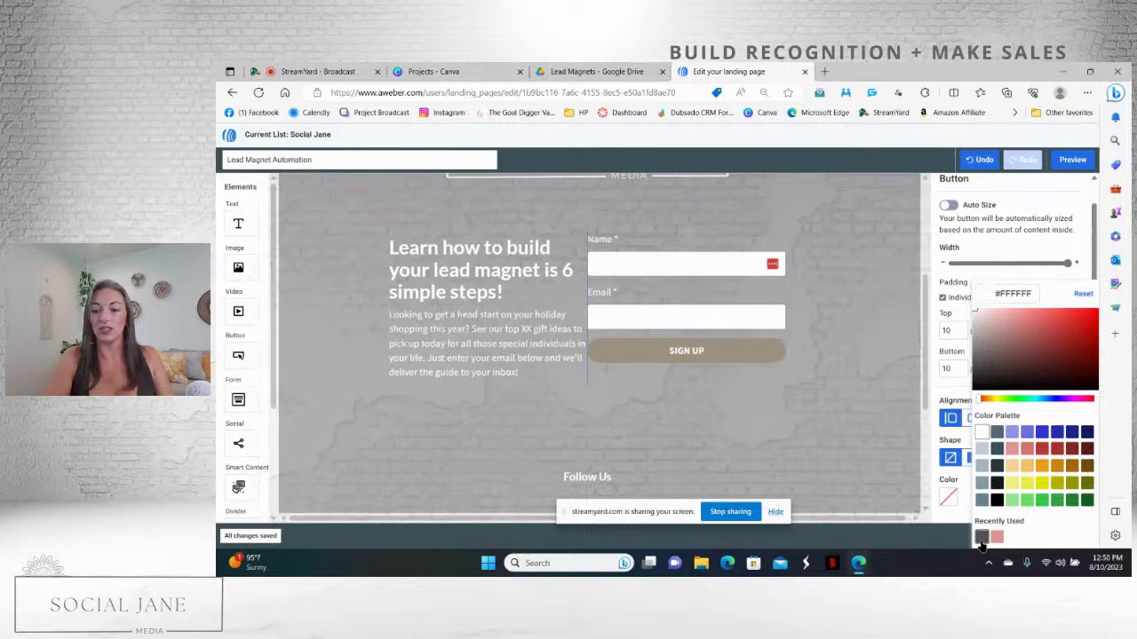
click(949, 500)
click(964, 537)
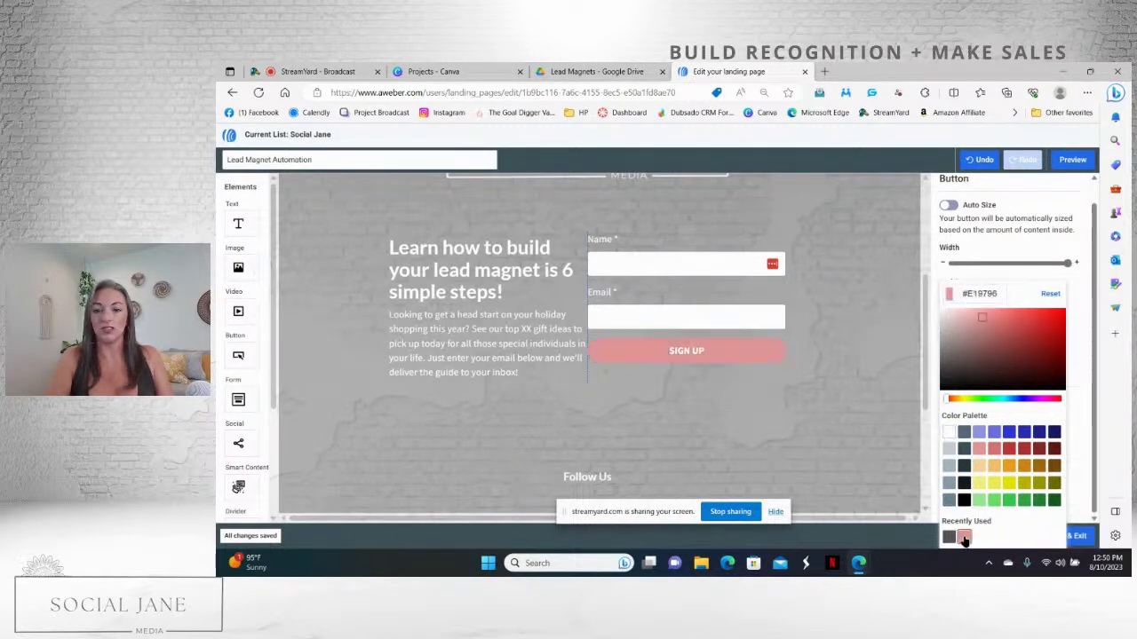
click(1076, 428)
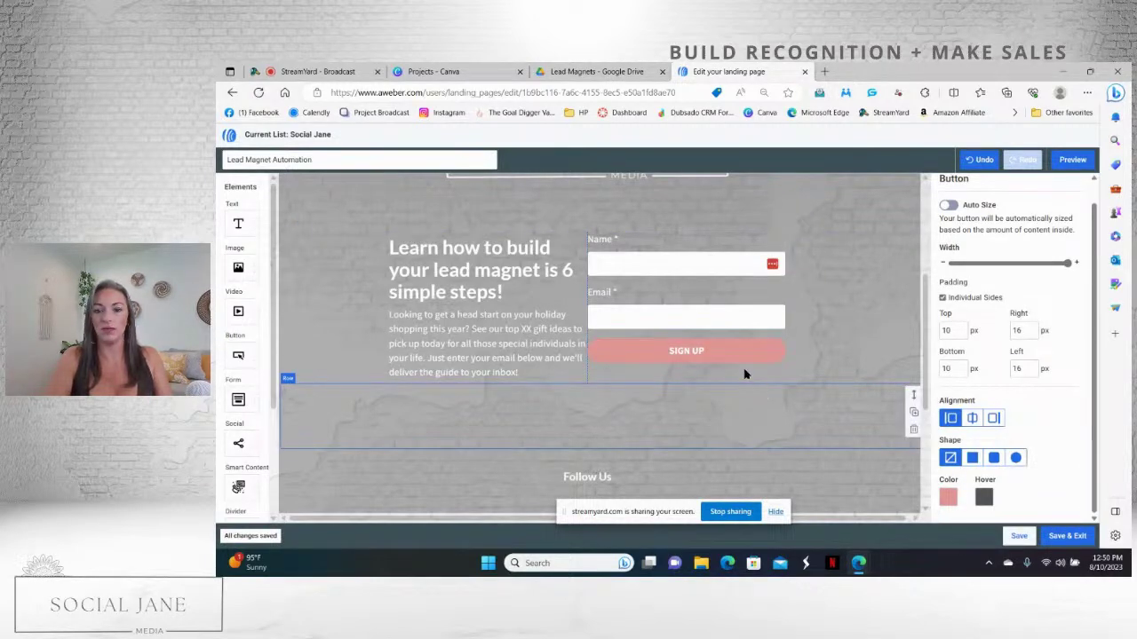
- Replace the form button's text with "Download Now!"
click(711, 351)
drag(710, 352, 655, 352)
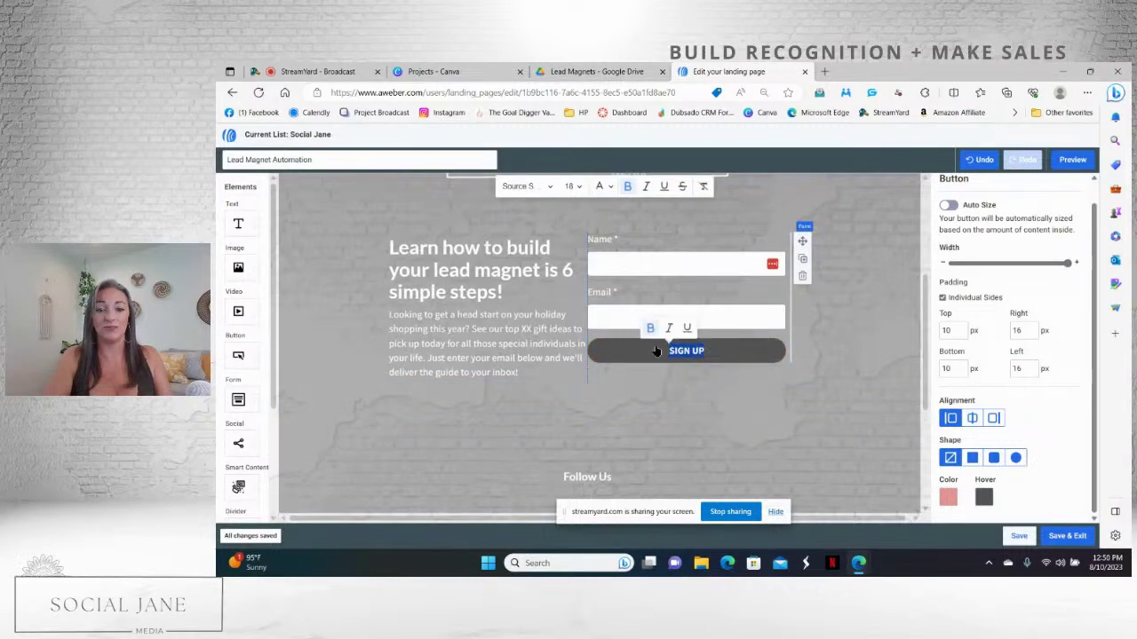
text(Downlo)
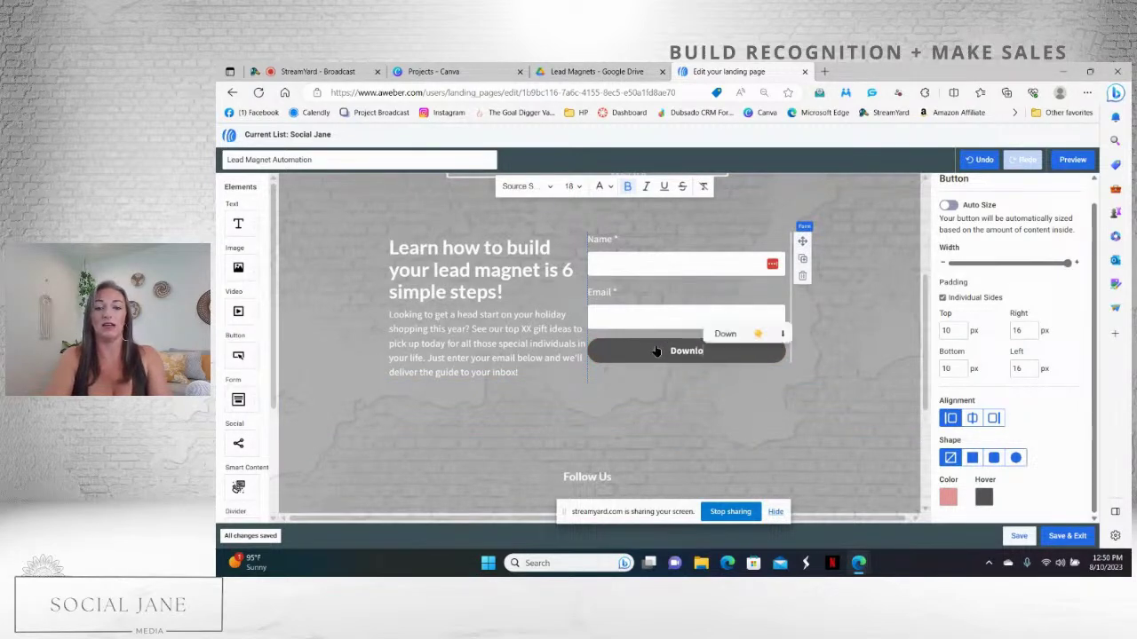
text(ad Now!)
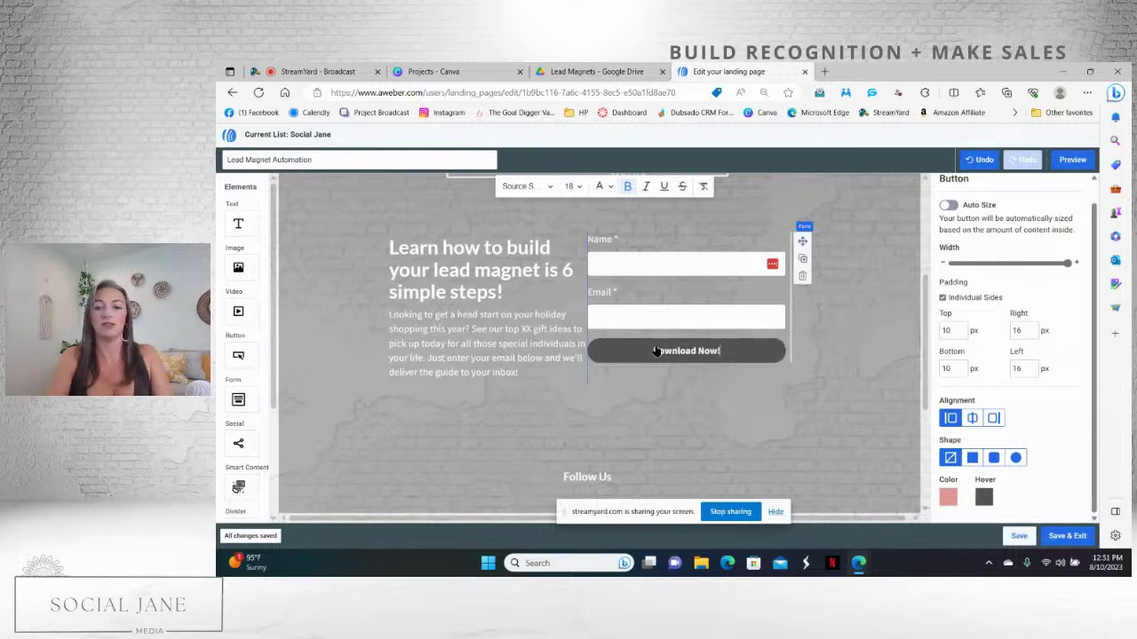
click(766, 409)
click(766, 409)
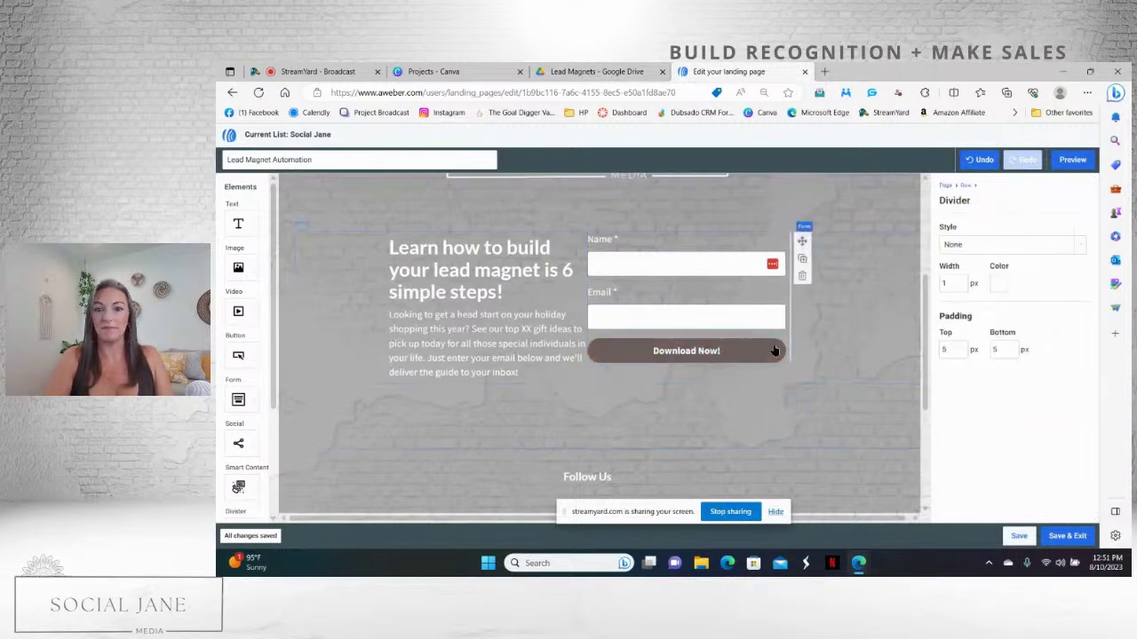
- Duplicate the sign-up form and move the copy between the "Follow Us" social icons and the lower logo
drag(924, 359, 908, 218)
mouse_move(907, 275)
mouse_down()
mouse_move(909, 316)
mouse_move(928, 271)
mouse_up()
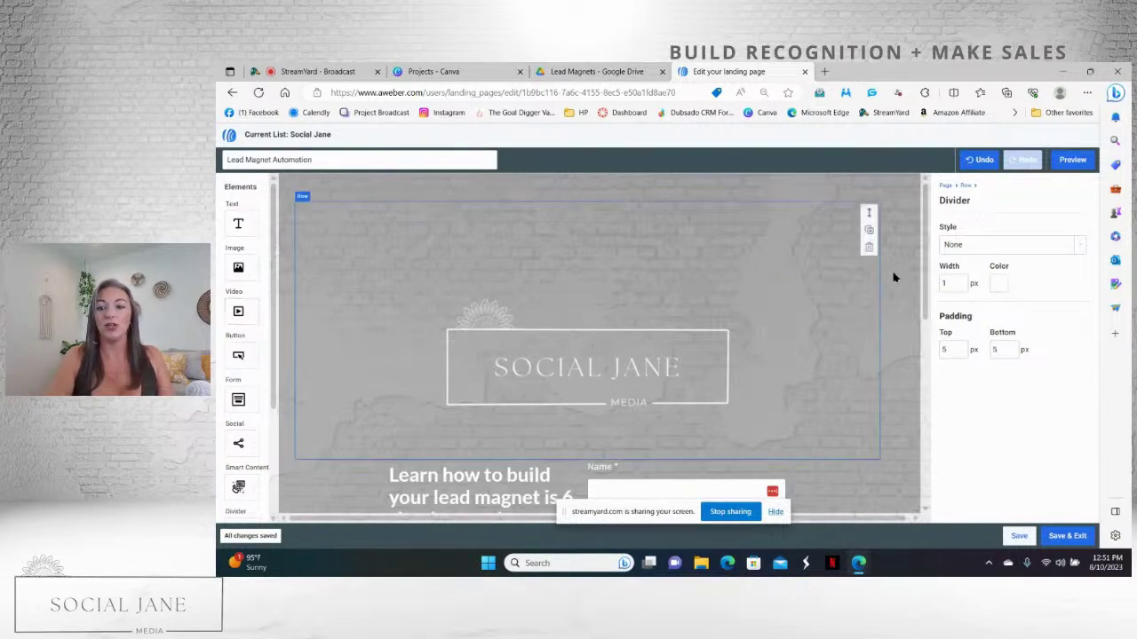
drag(924, 269, 920, 344)
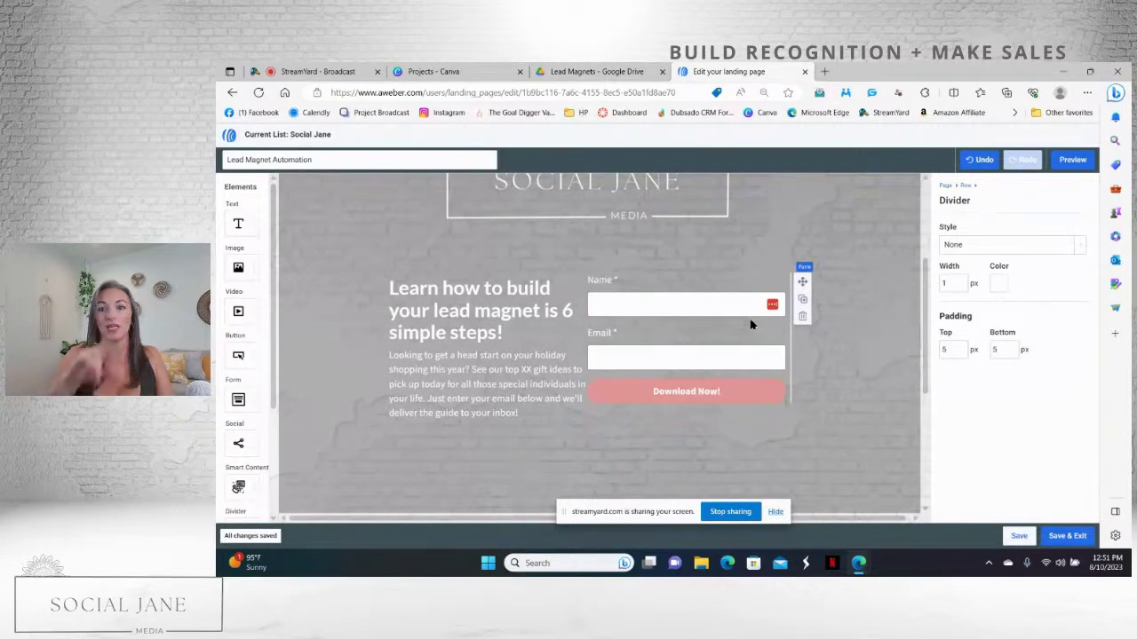
click(802, 303)
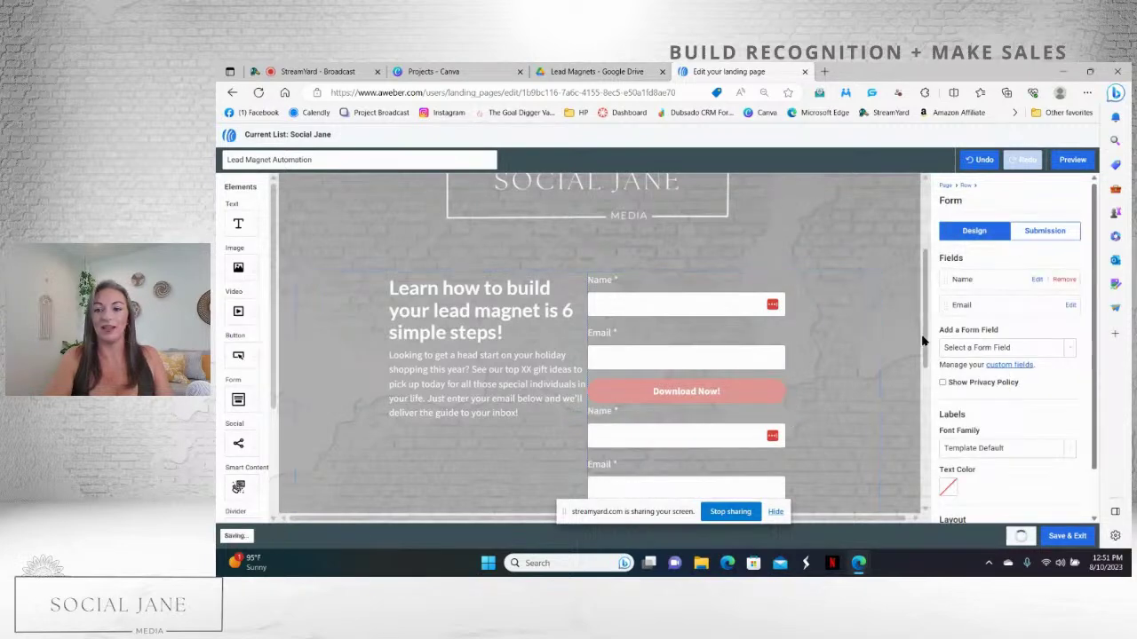
scroll(921, 335, down, 3)
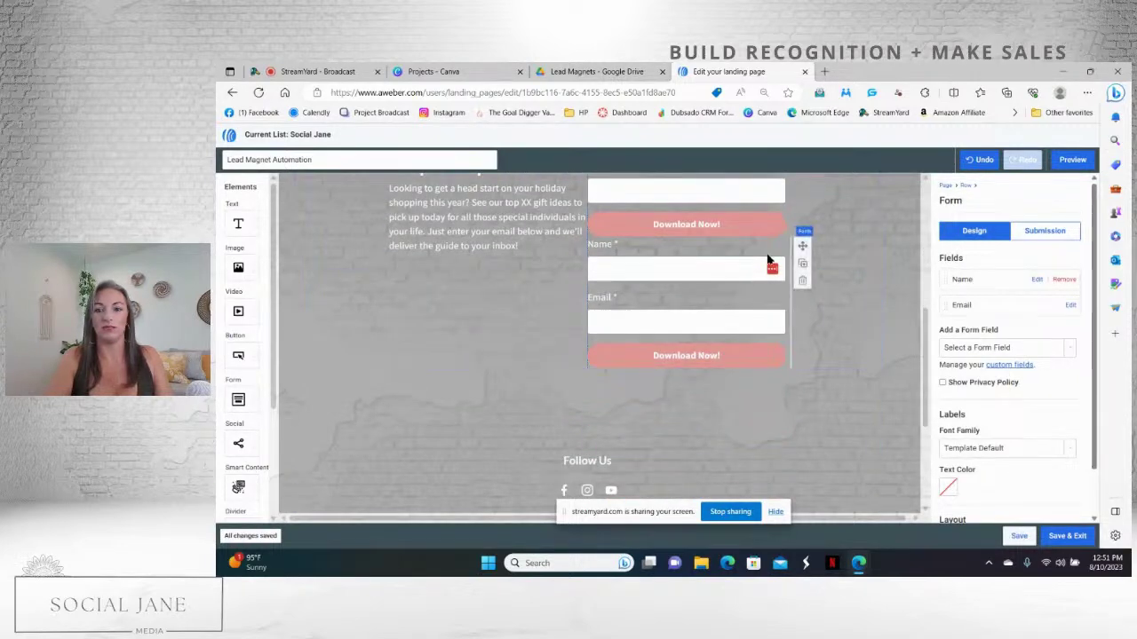
drag(788, 410, 621, 406)
- Review the whole page layout and check the tag in the copied form's submission settings
drag(923, 417, 915, 240)
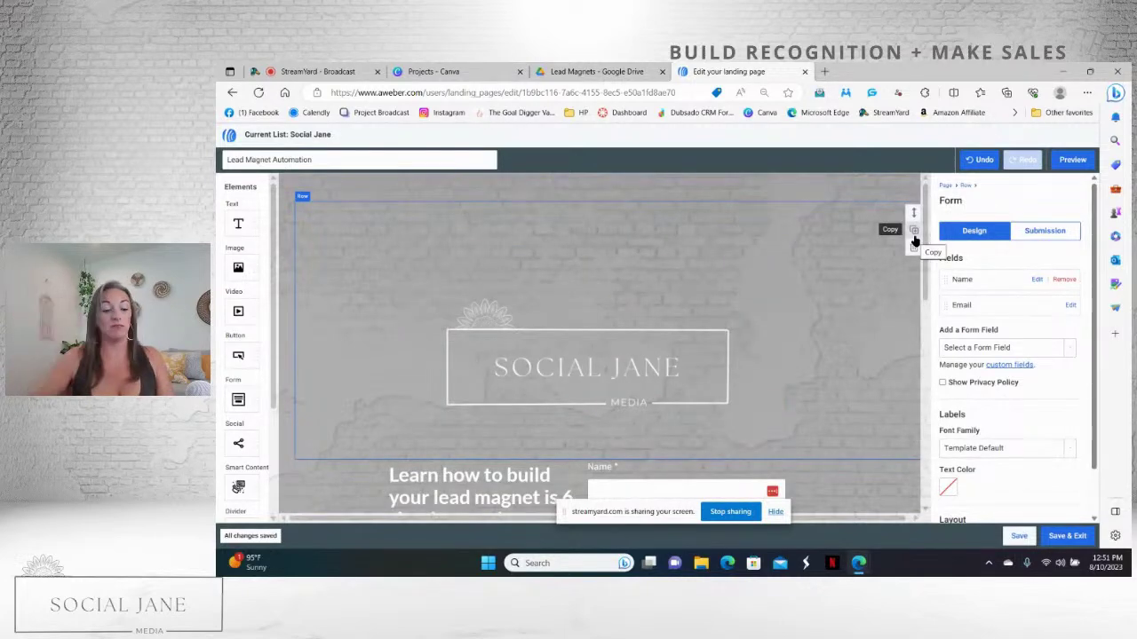
drag(926, 254, 924, 464)
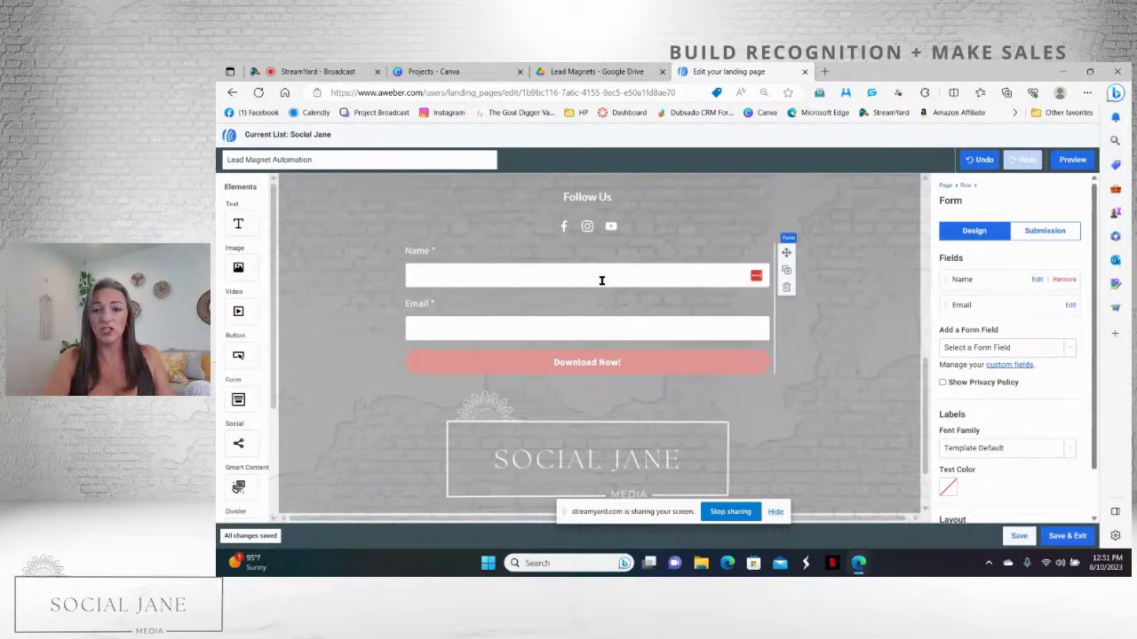
click(1050, 238)
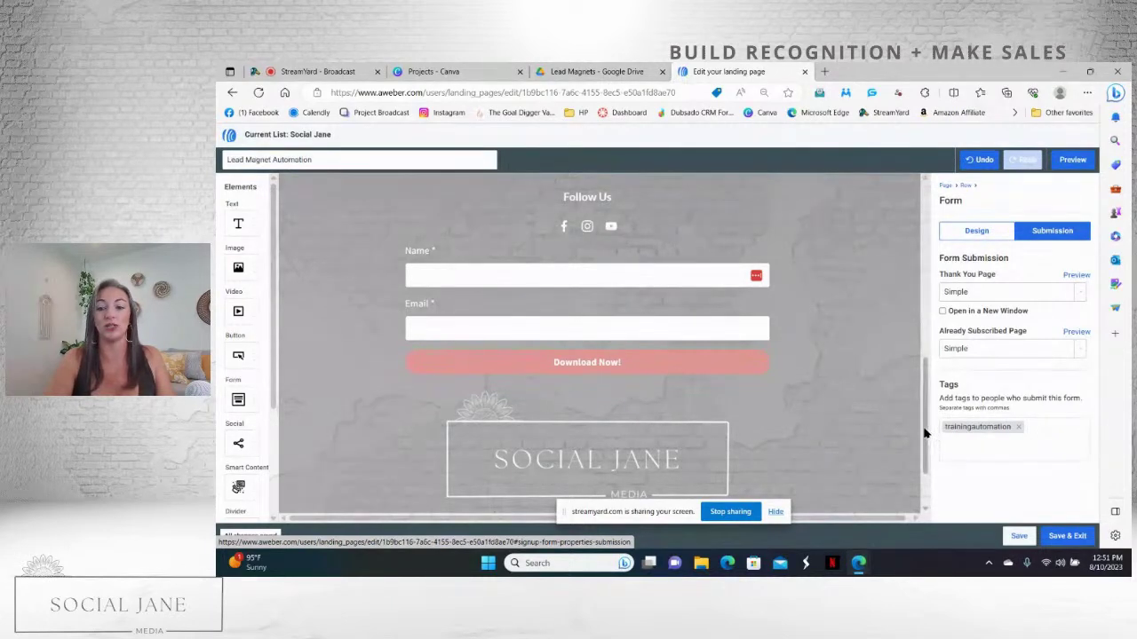
scroll(923, 418, up, 1)
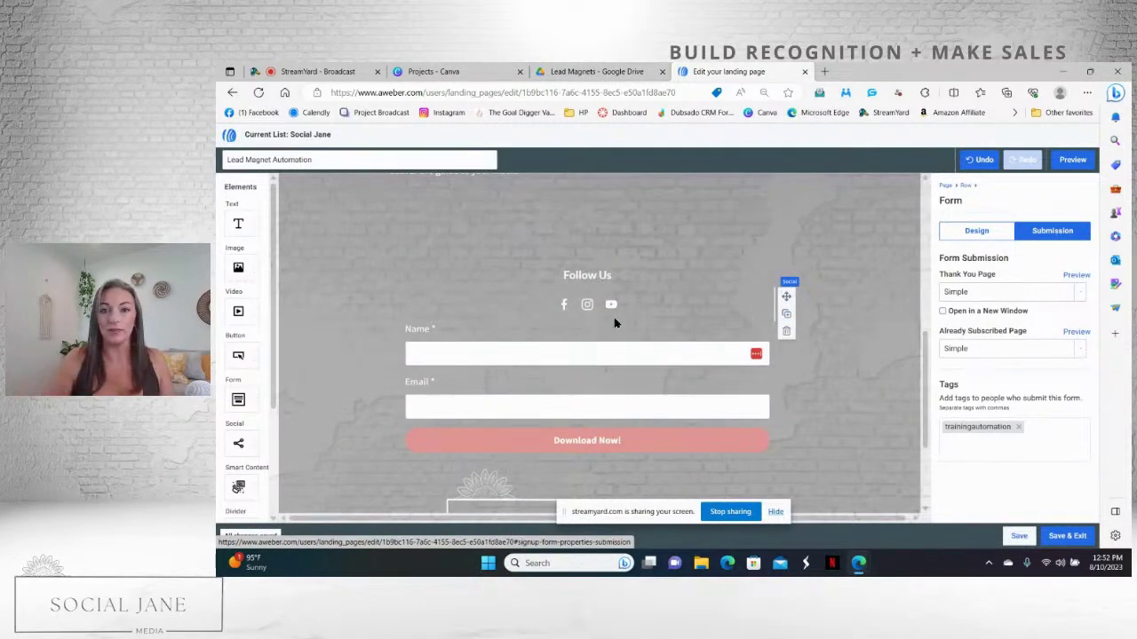
drag(924, 397, 921, 195)
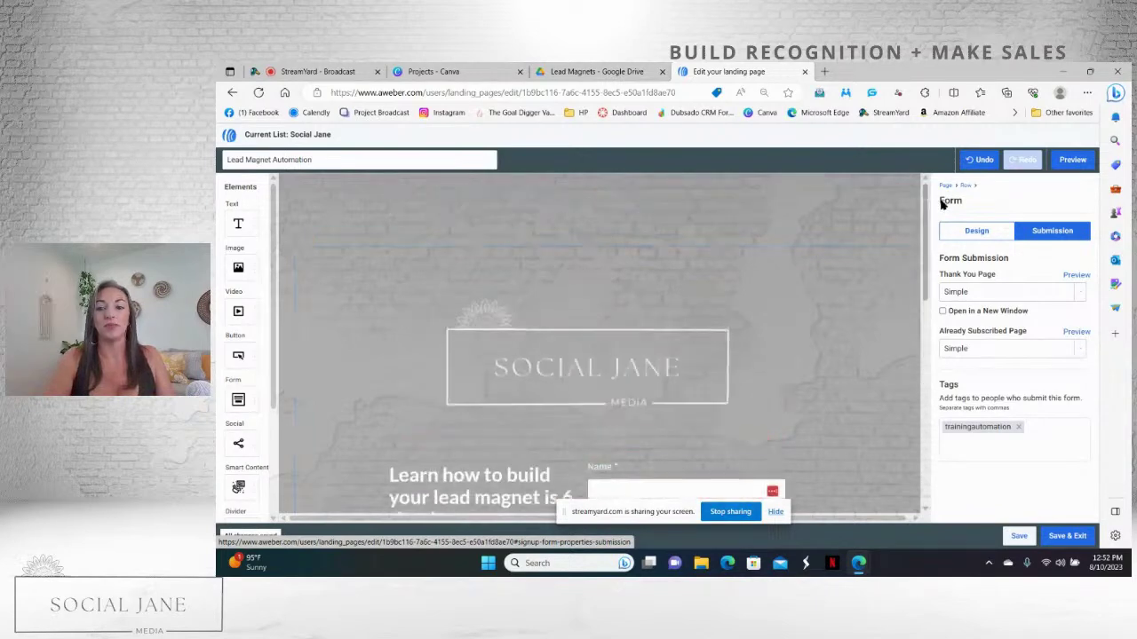
- Save and exit the editor, and publish the "Lead Magnet Automation" landing page
click(1055, 535)
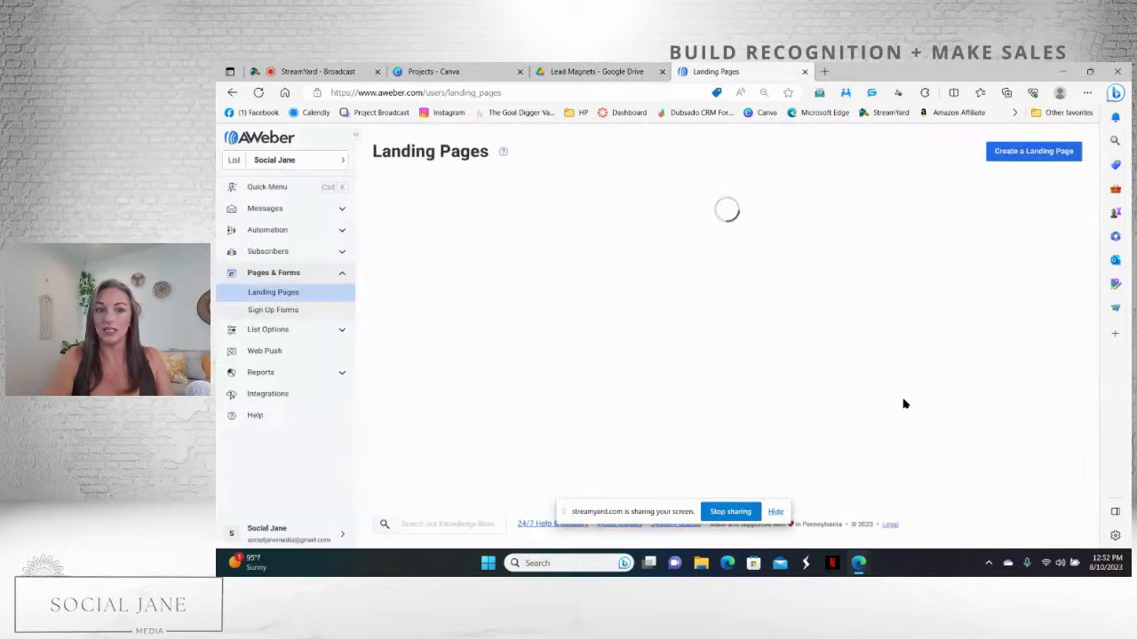
click(1055, 265)
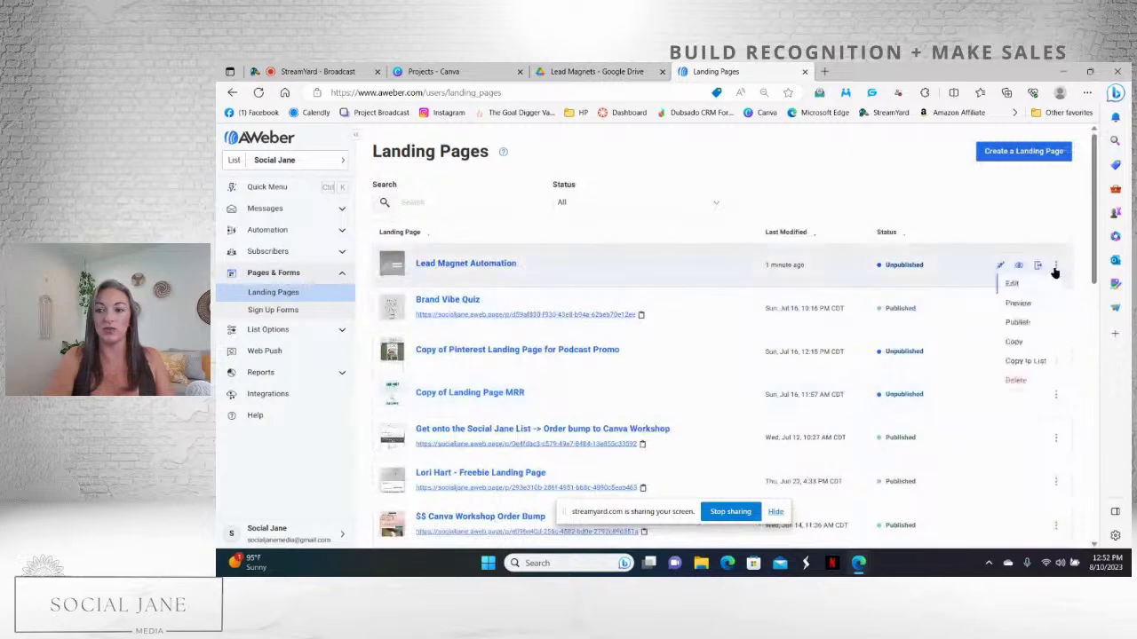
click(1027, 326)
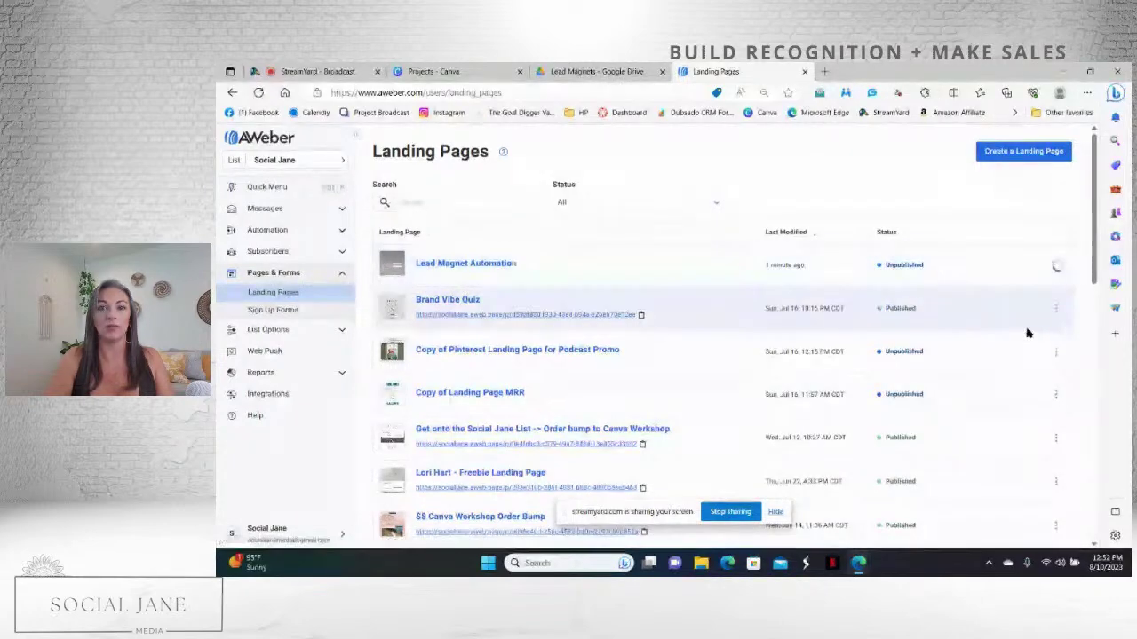
click(763, 264)
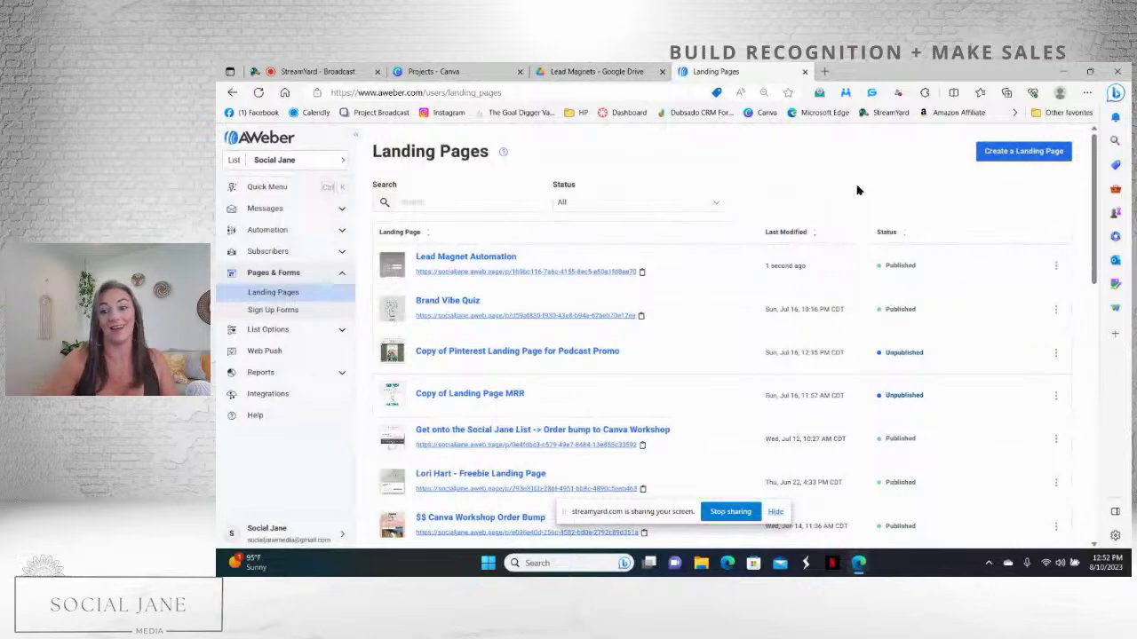
- Go to the automation campaigns and create a new campaign from the Blank Campaign template
click(296, 231)
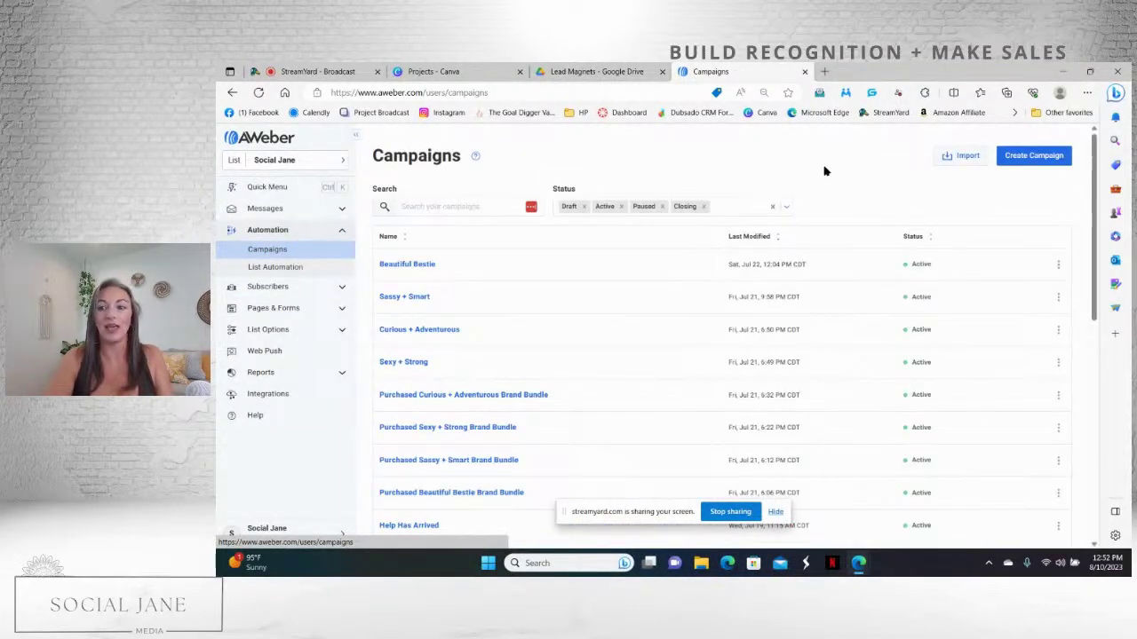
click(1024, 165)
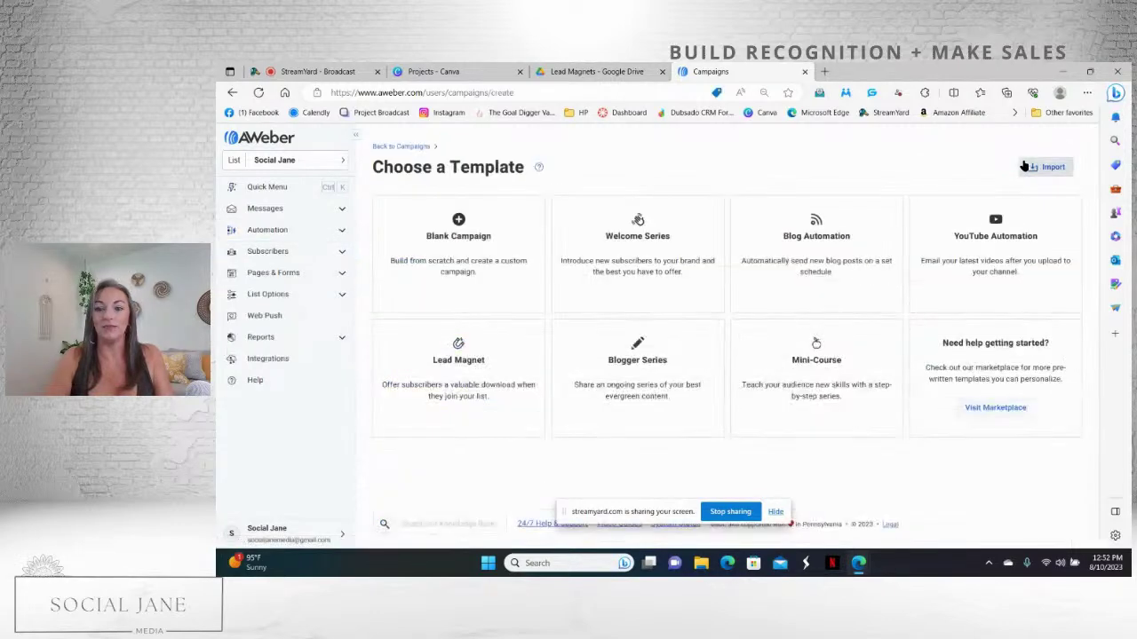
click(460, 297)
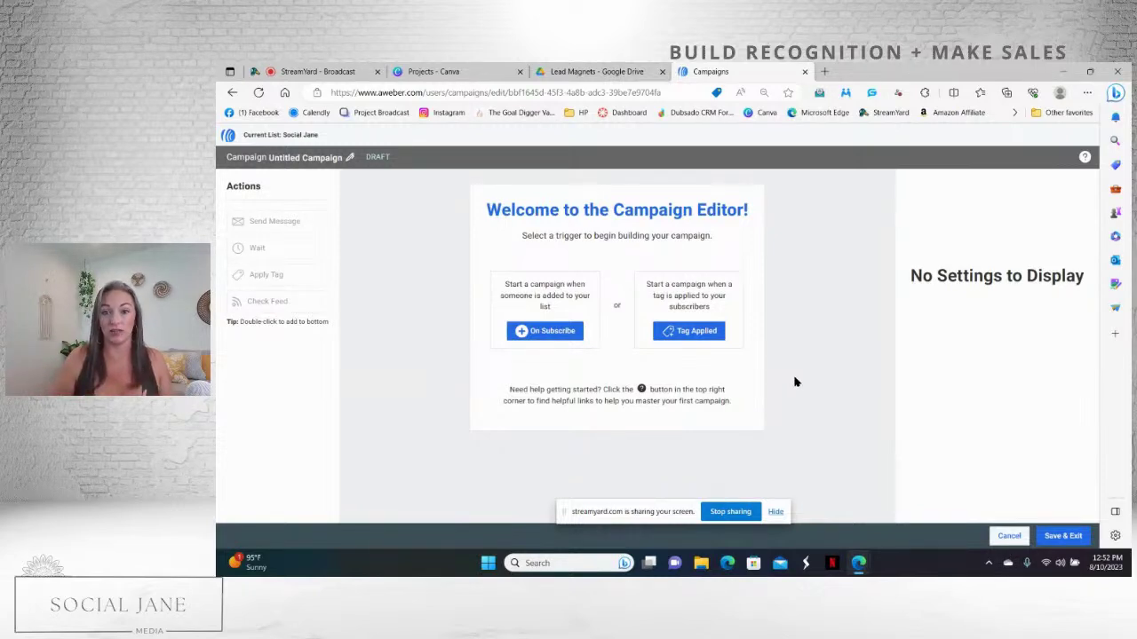
- Start the campaign with a Tag Applied trigger that uses the tag "trainingautomation"
click(696, 331)
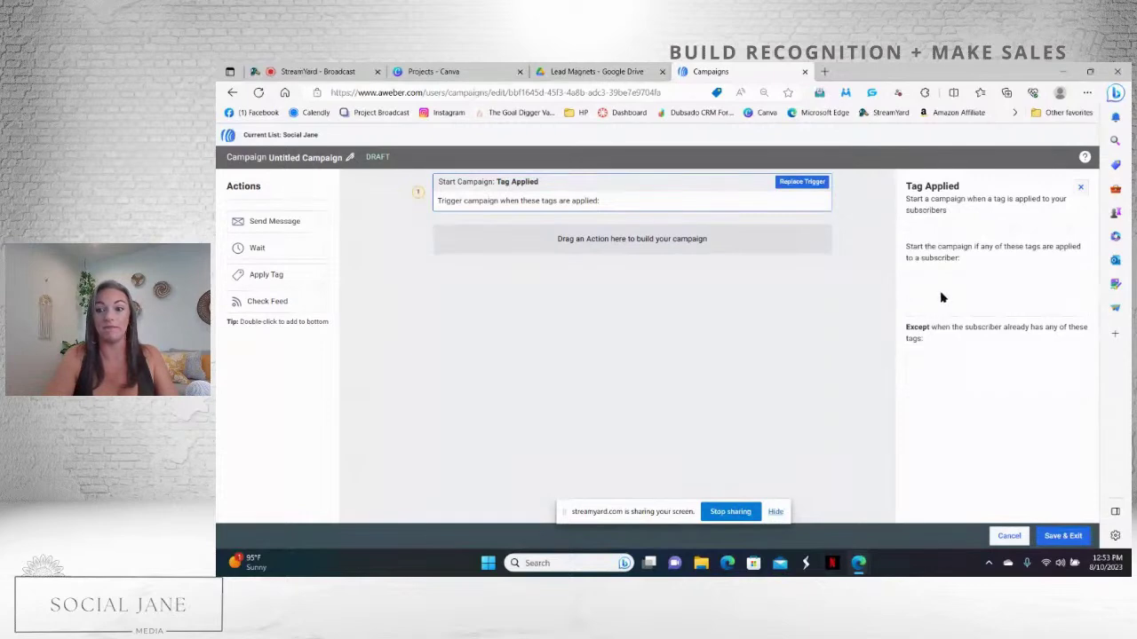
click(967, 275)
text(train)
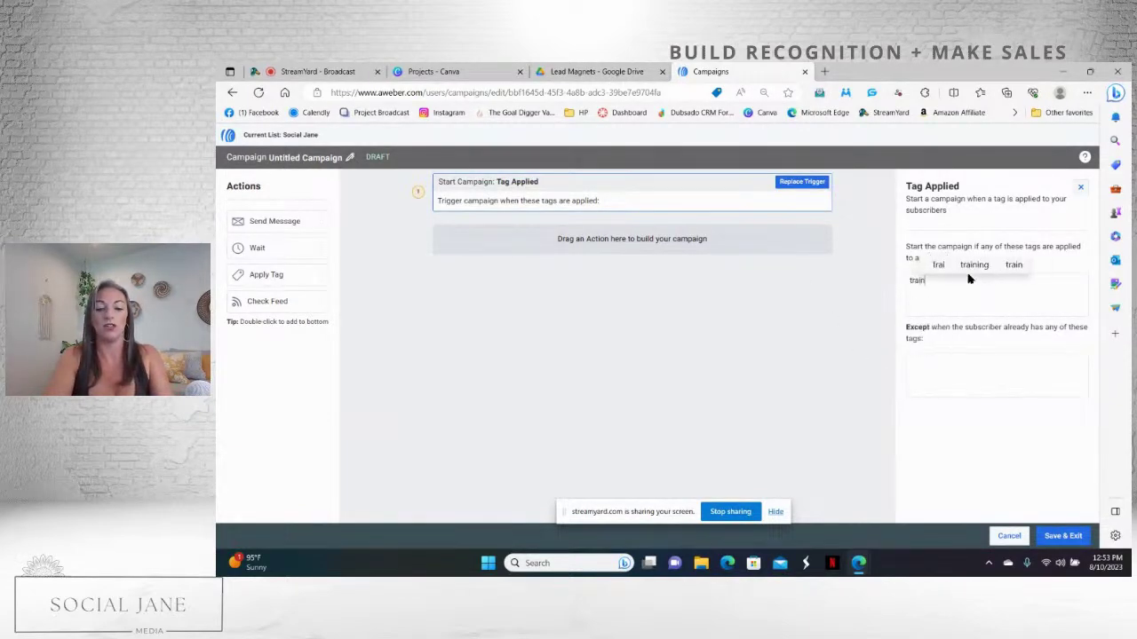
text(ingautomation)
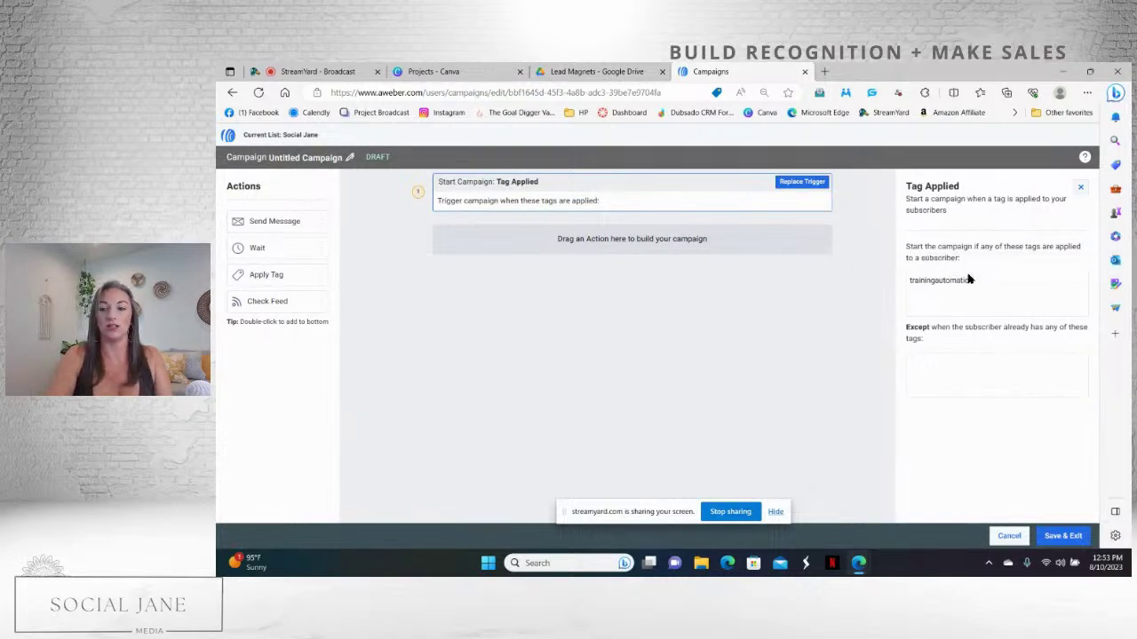
key(Return)
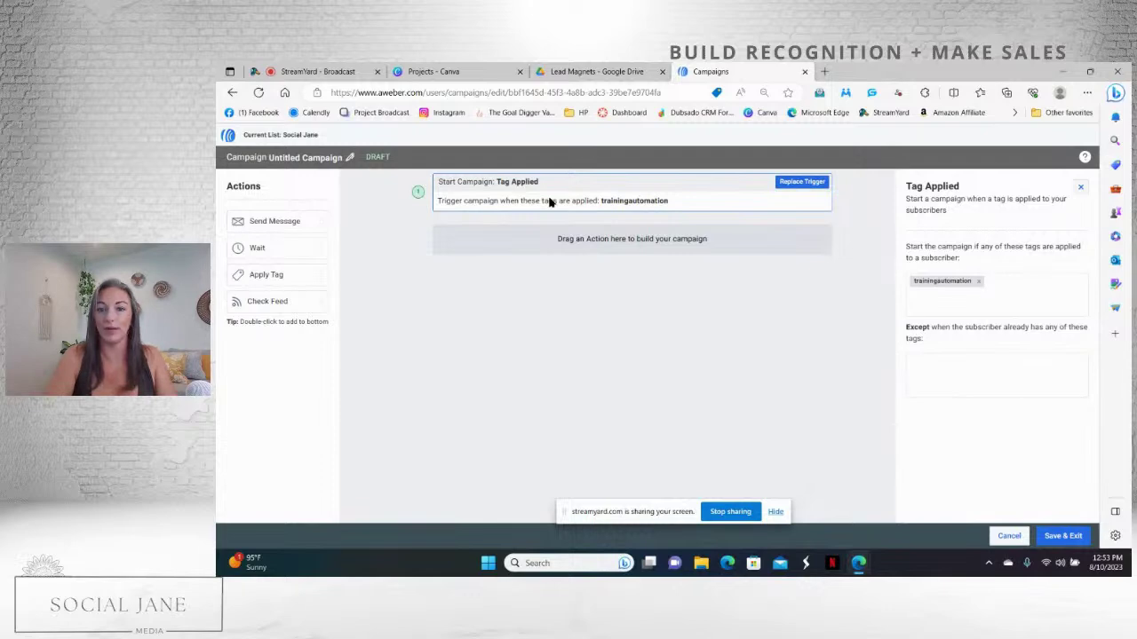
- Add a Send Message action below the trigger and create its message with the Drag & Drop Email Builder
click(289, 251)
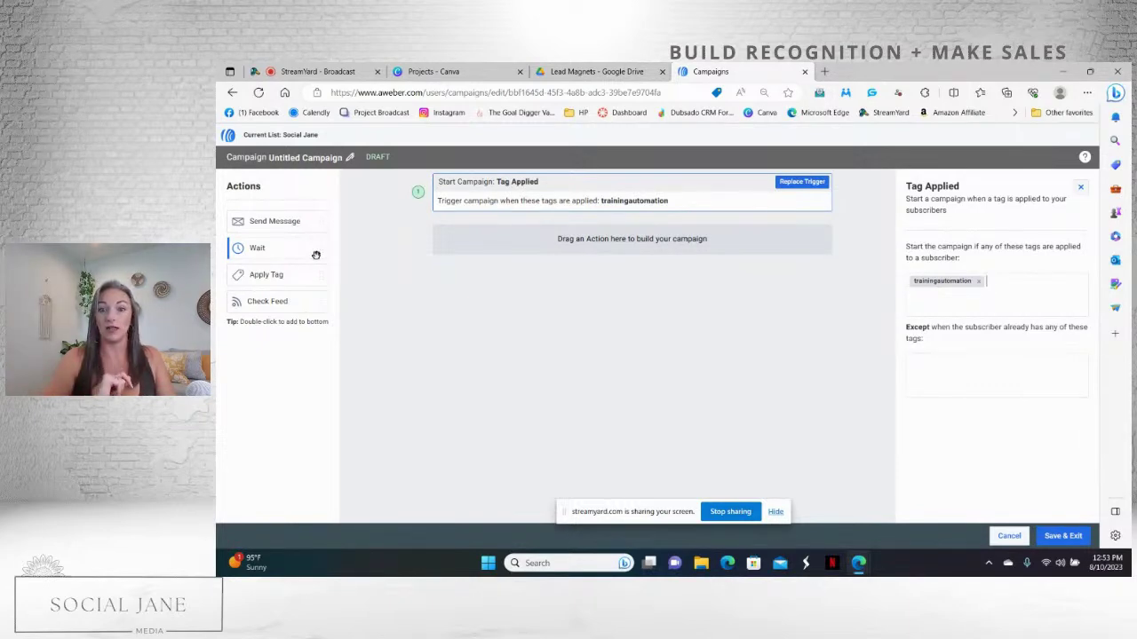
drag(325, 223, 578, 242)
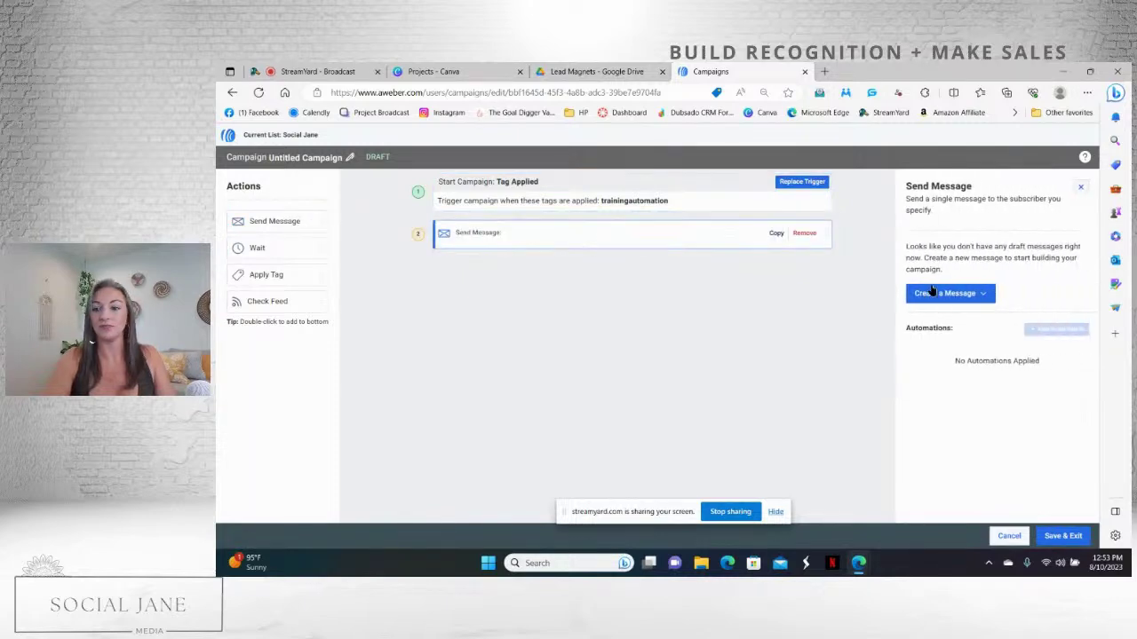
click(942, 293)
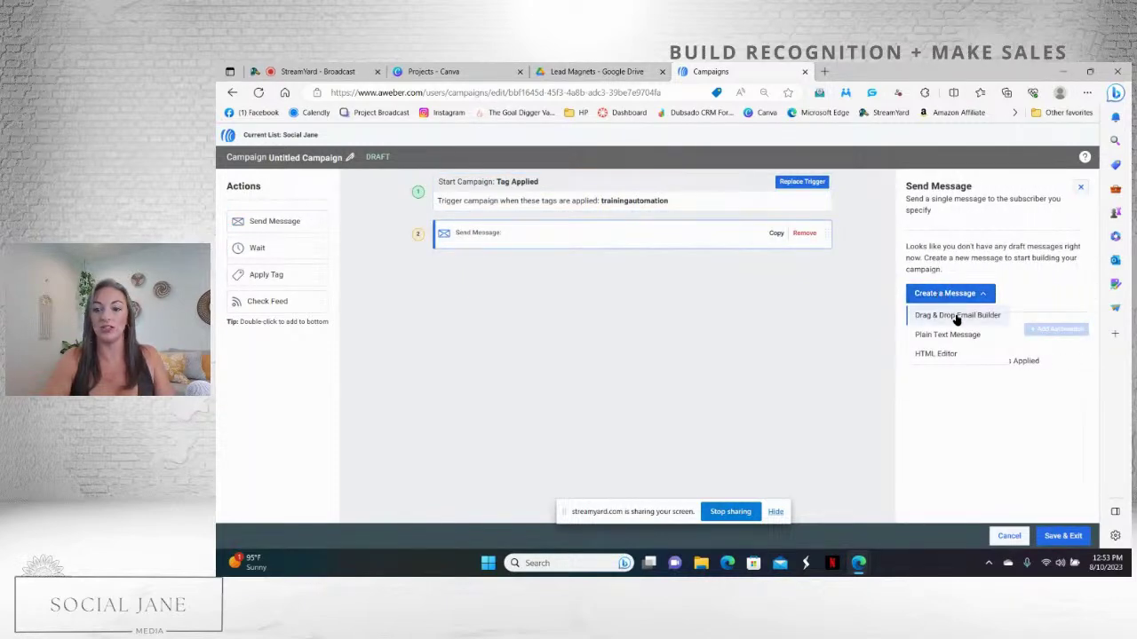
click(957, 320)
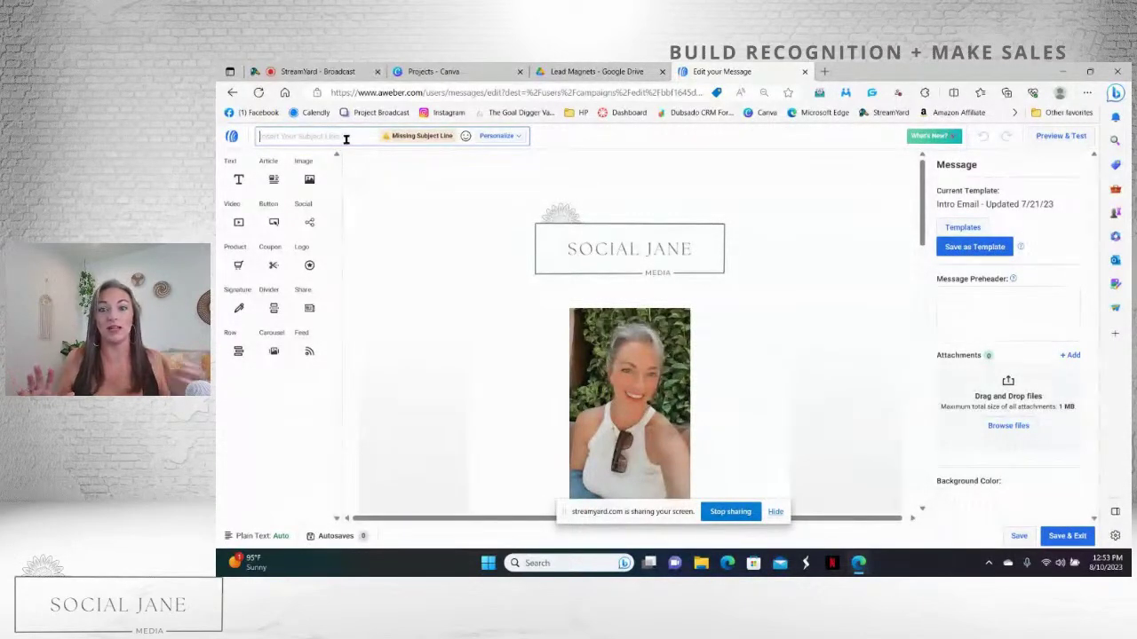
- Enter the email subject line "Open Me!! Your Free Lead magnet" and look through the available emojis without adding one
click(346, 139)
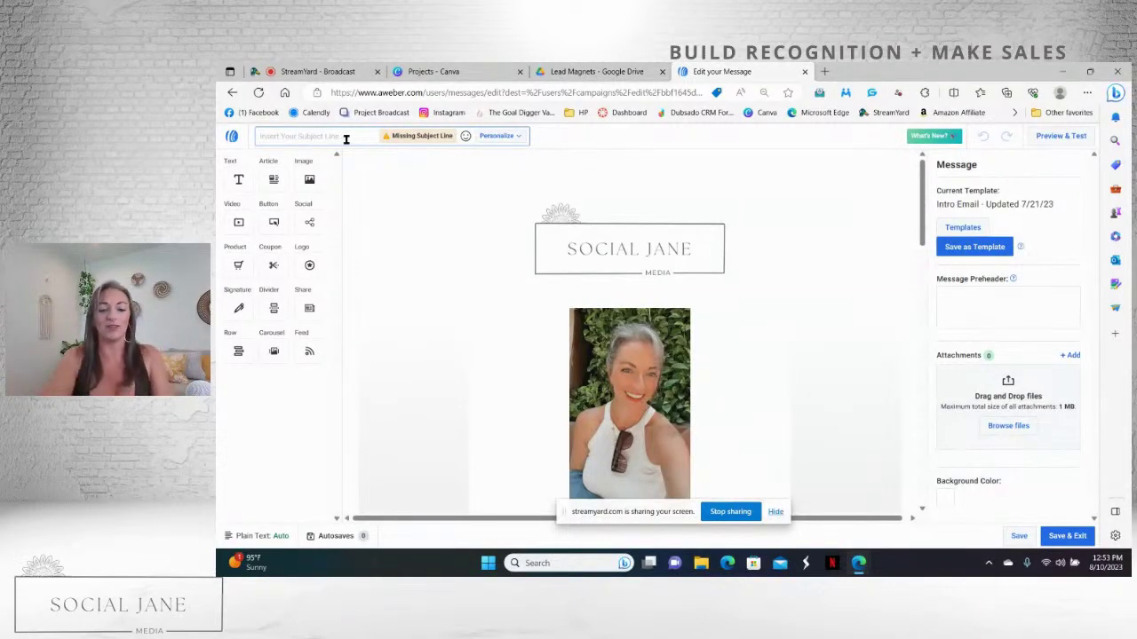
text(Open )
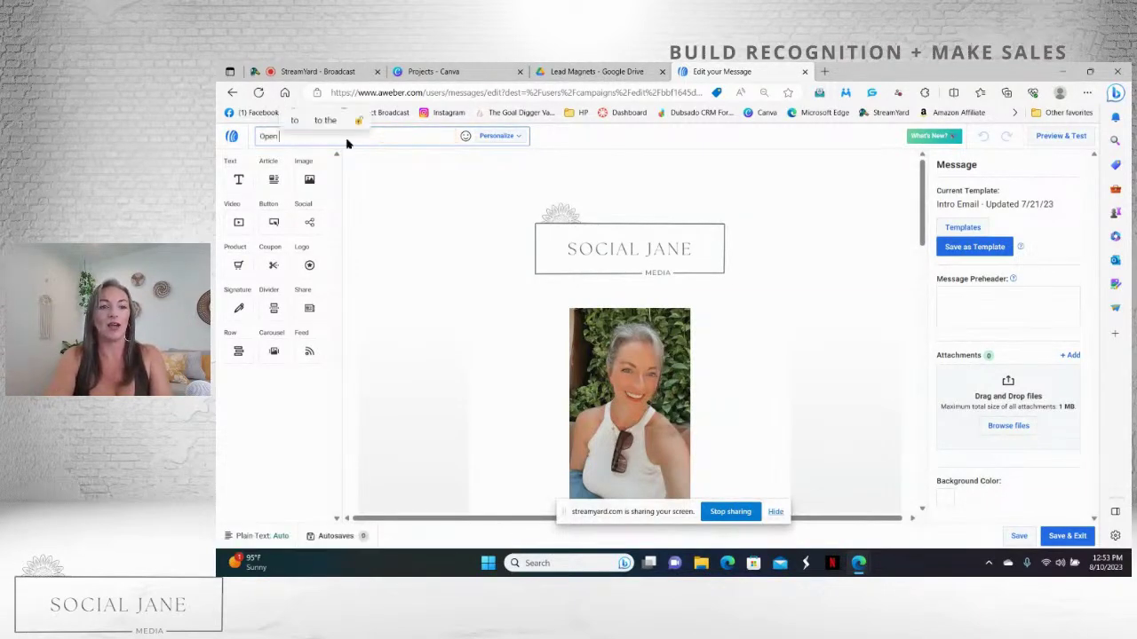
text(Me!! Your Free )
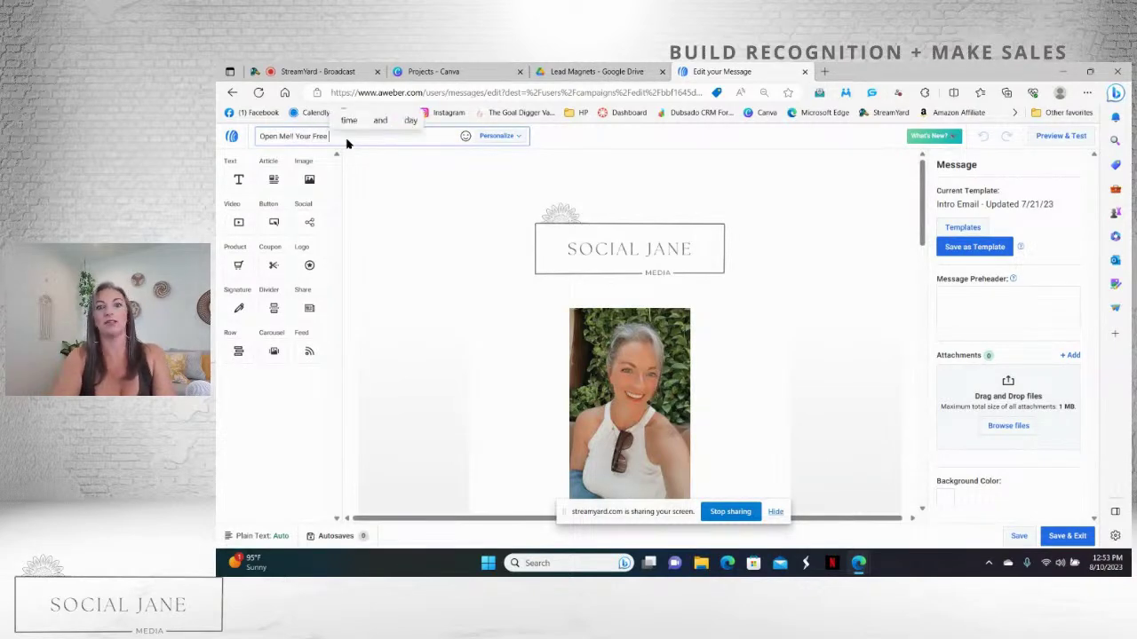
text(Lead magnet)
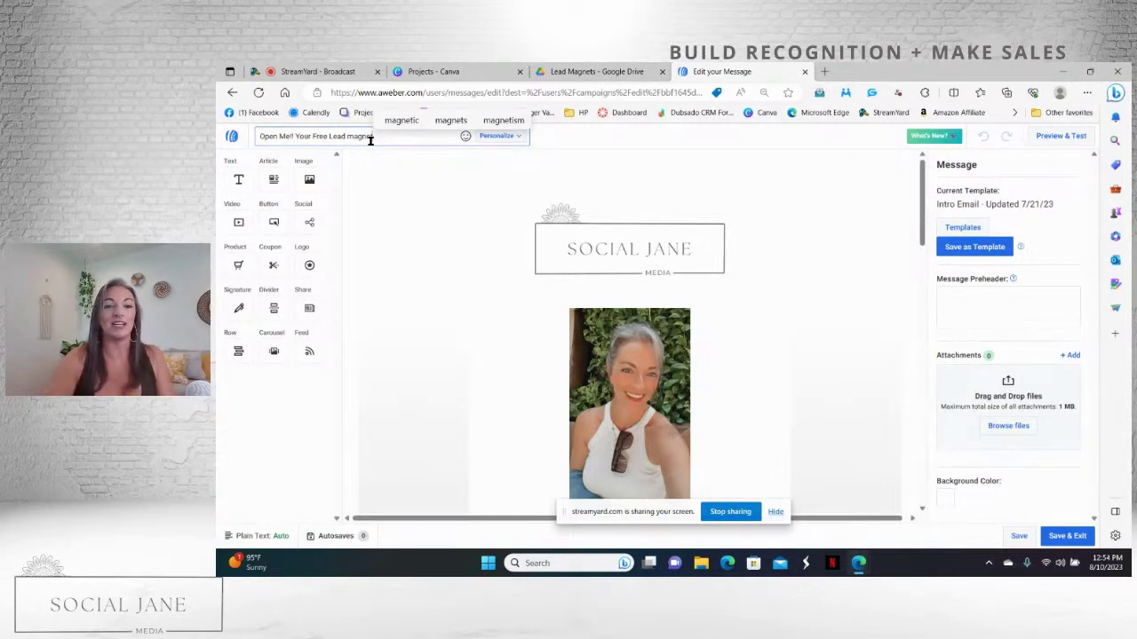
click(465, 138)
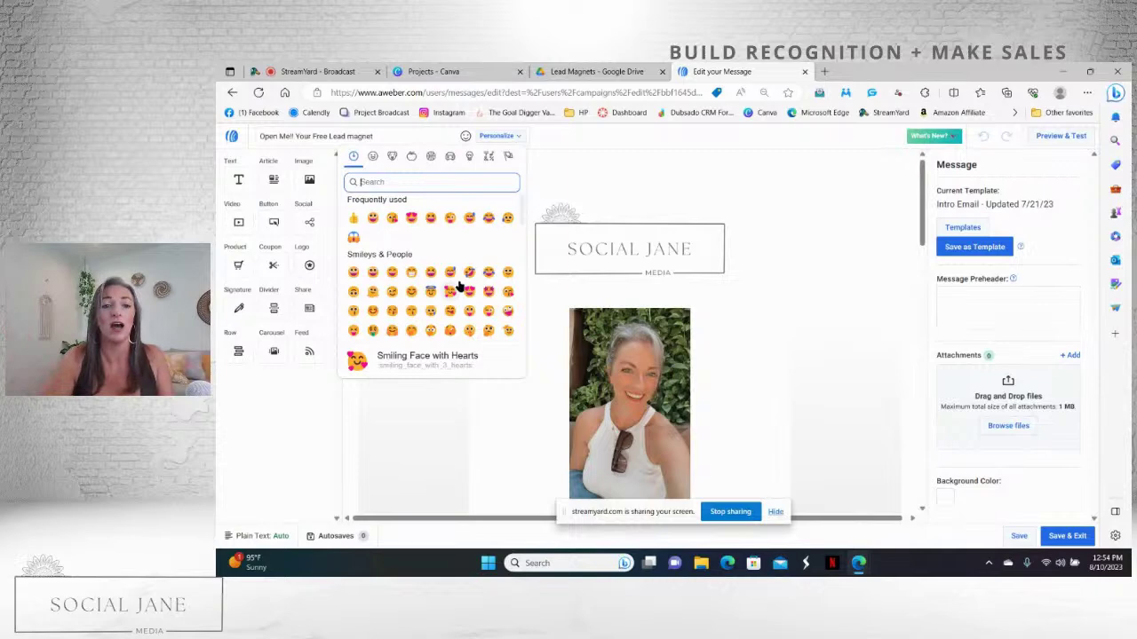
click(548, 178)
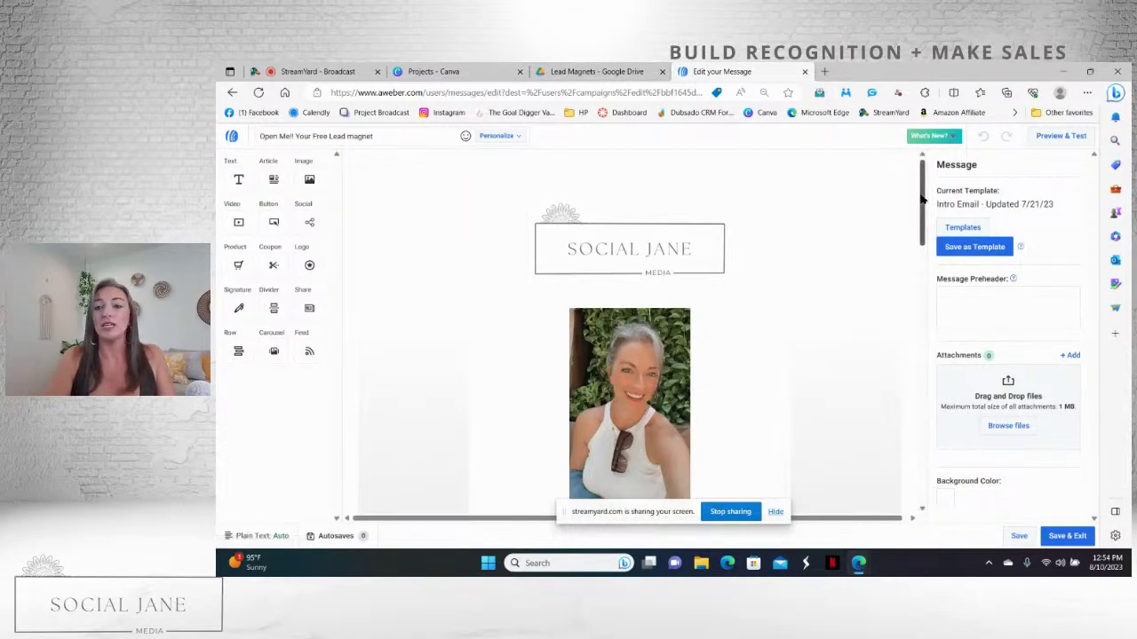
- Browse the saved templates and the template gallery, and switch the email to the Wane template
mouse_move(921, 199)
mouse_down()
mouse_move(924, 344)
mouse_move(923, 182)
mouse_up()
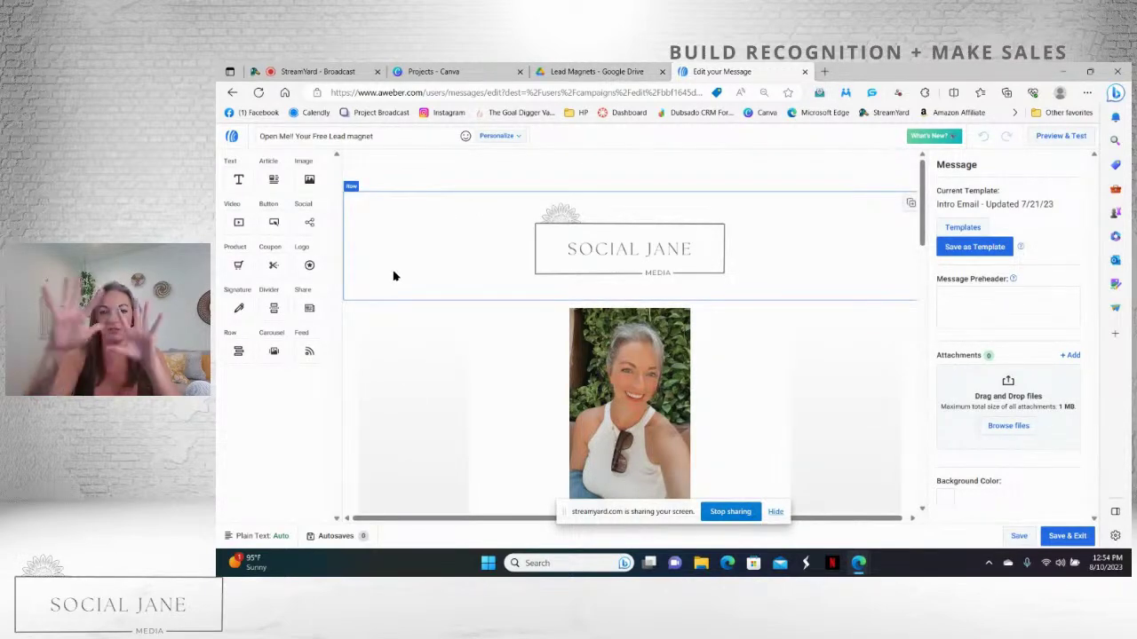
click(966, 230)
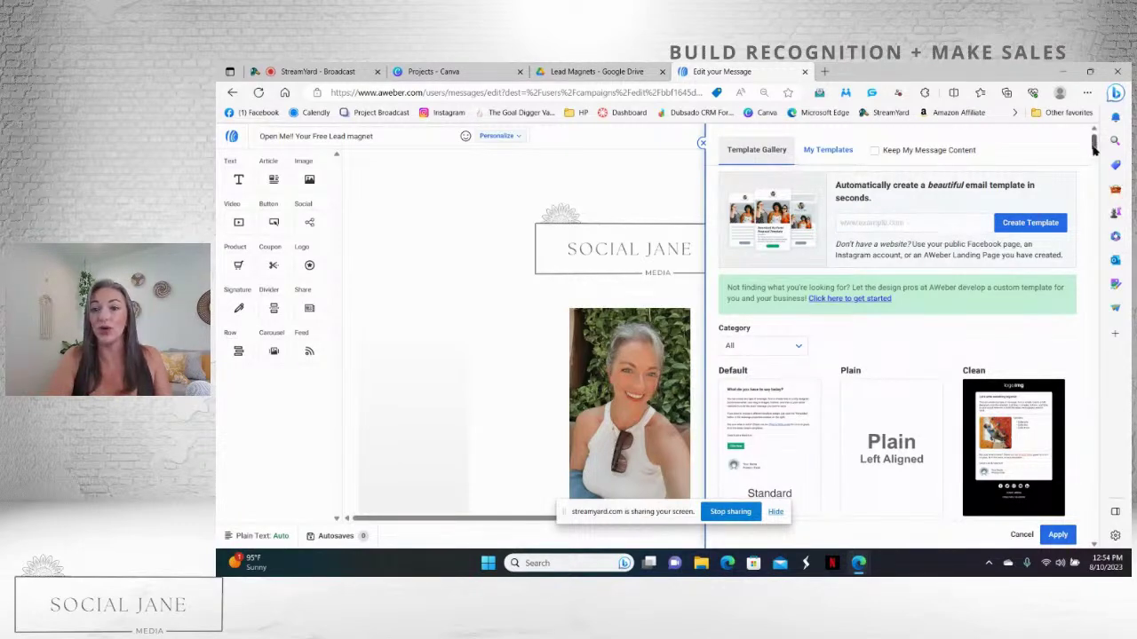
click(829, 151)
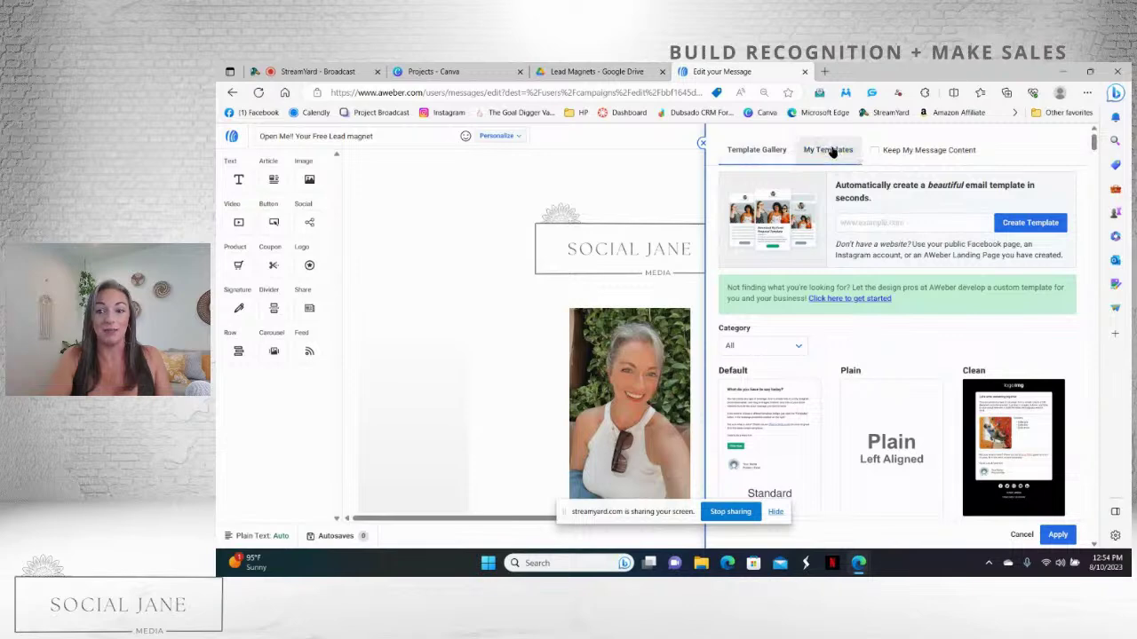
drag(1095, 242, 1098, 325)
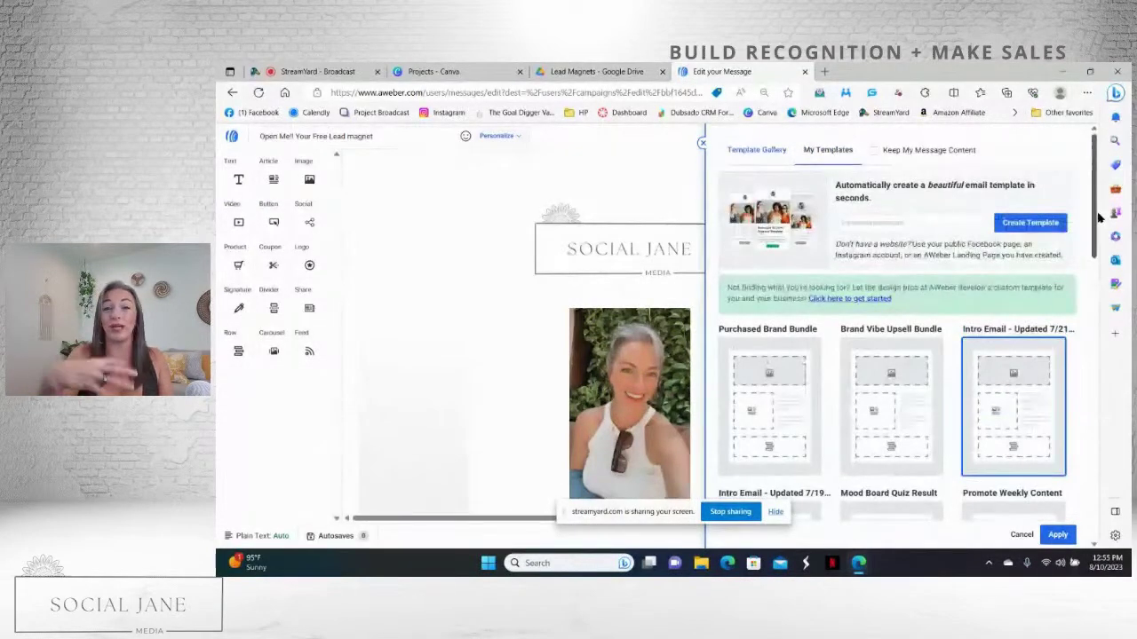
click(757, 151)
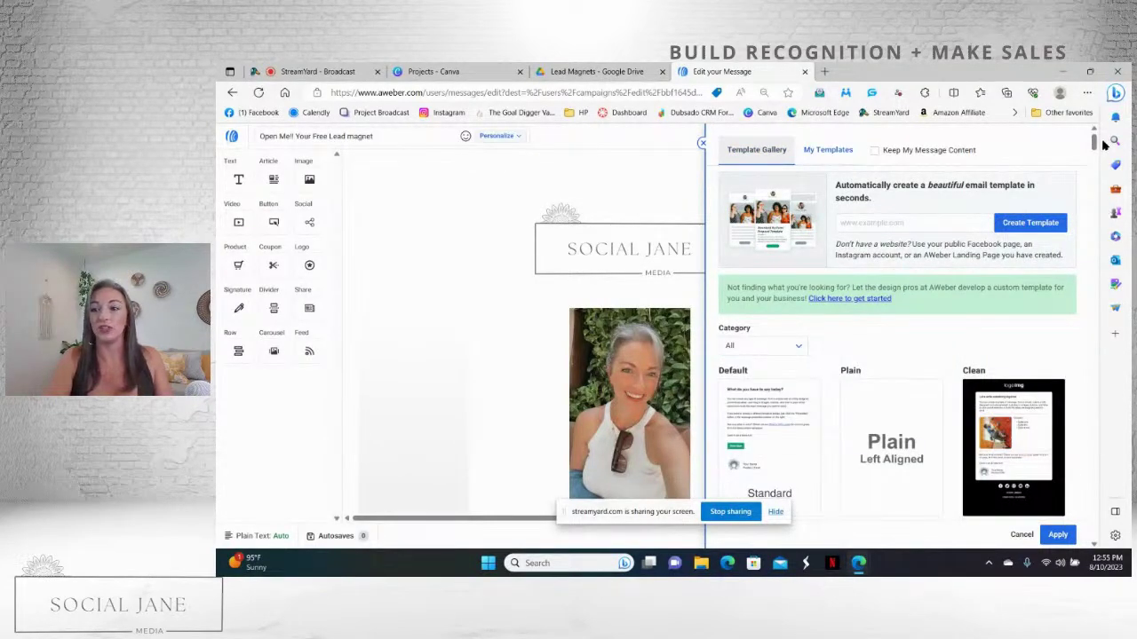
drag(1097, 145, 1097, 169)
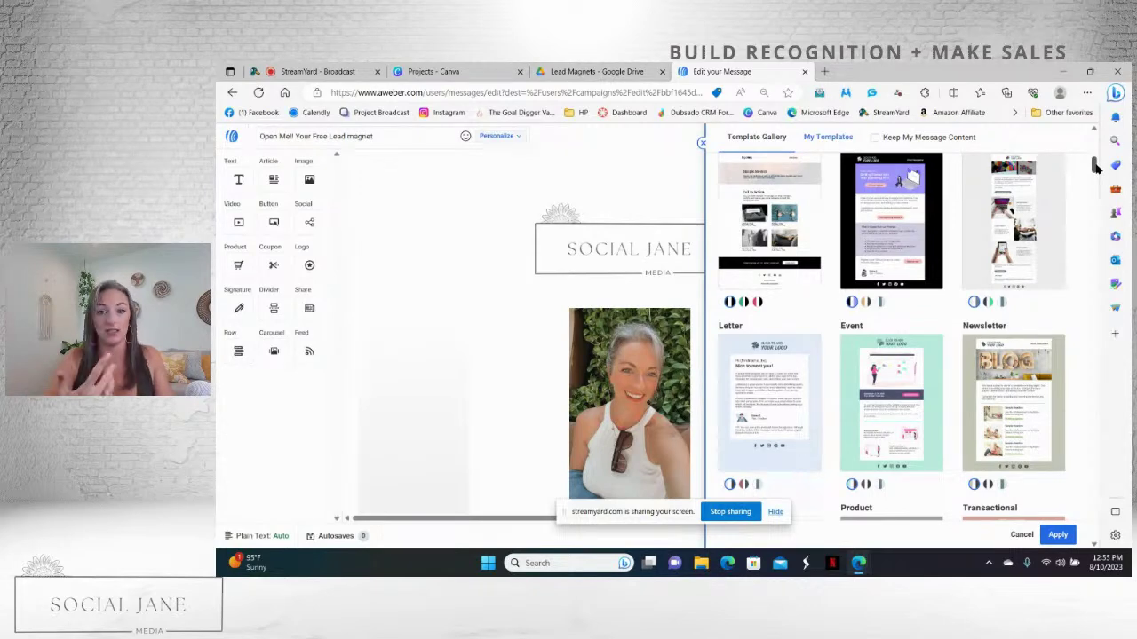
drag(1096, 167, 1098, 179)
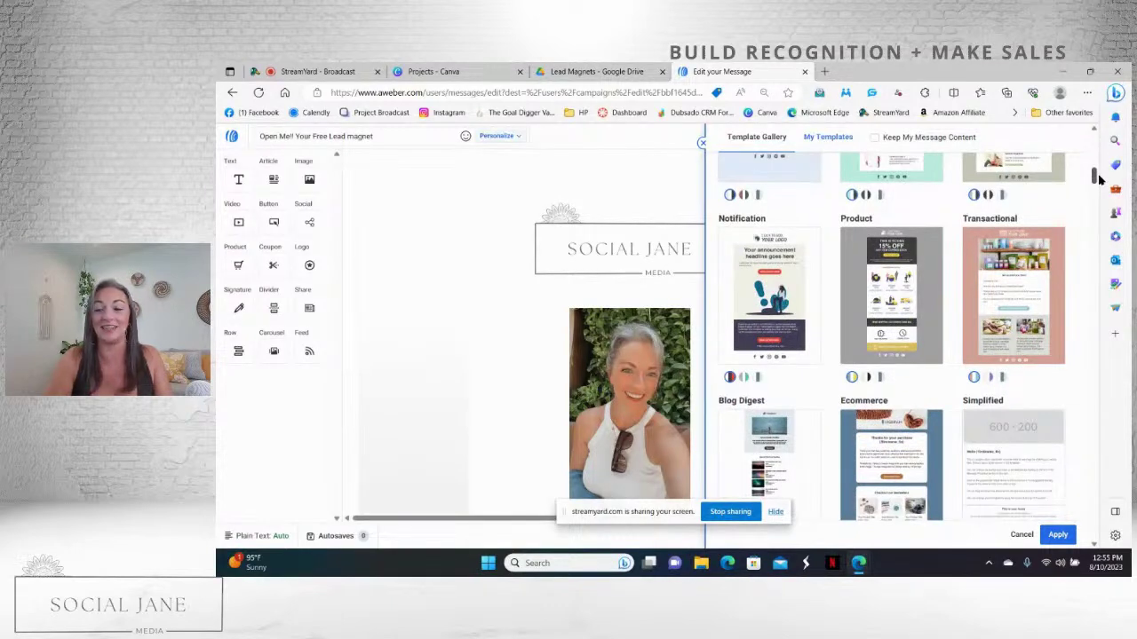
drag(1099, 179, 1099, 194)
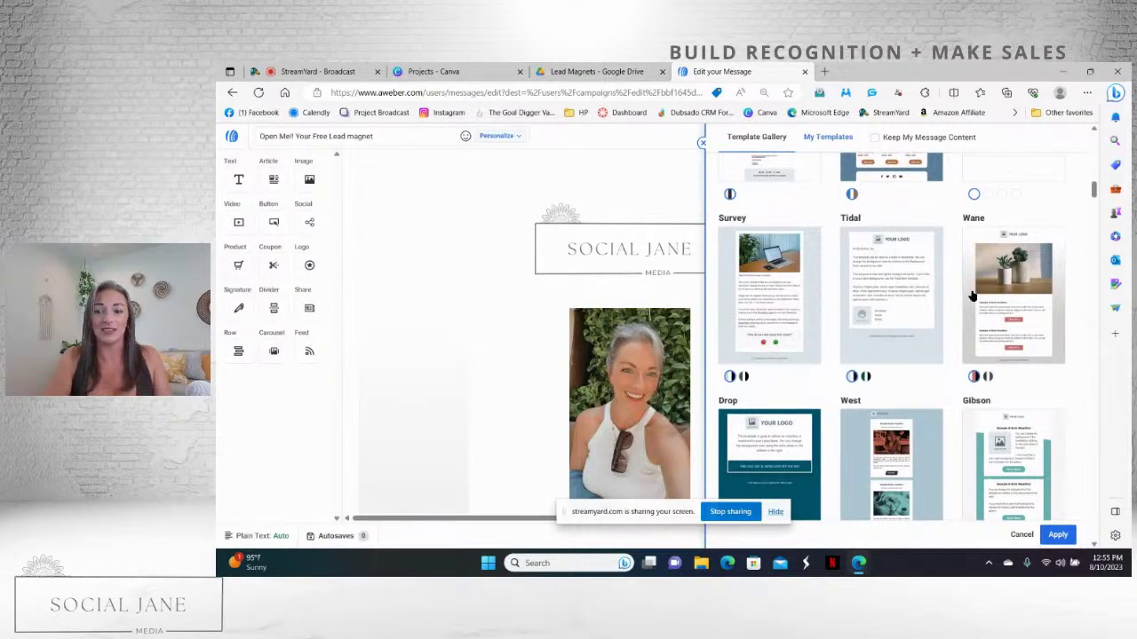
click(1019, 324)
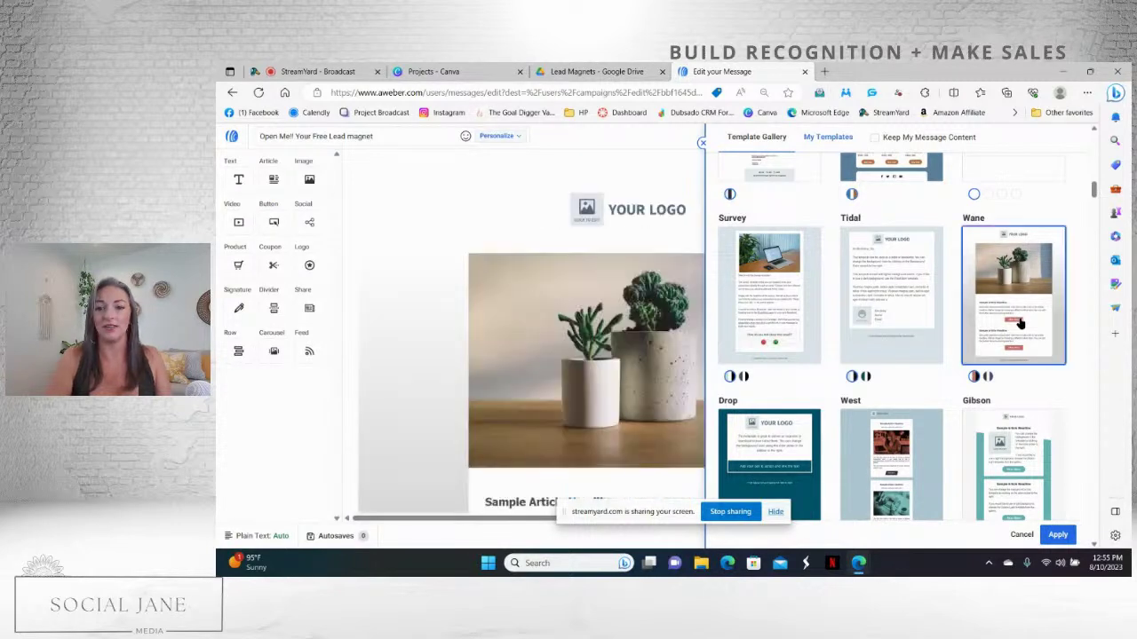
click(405, 211)
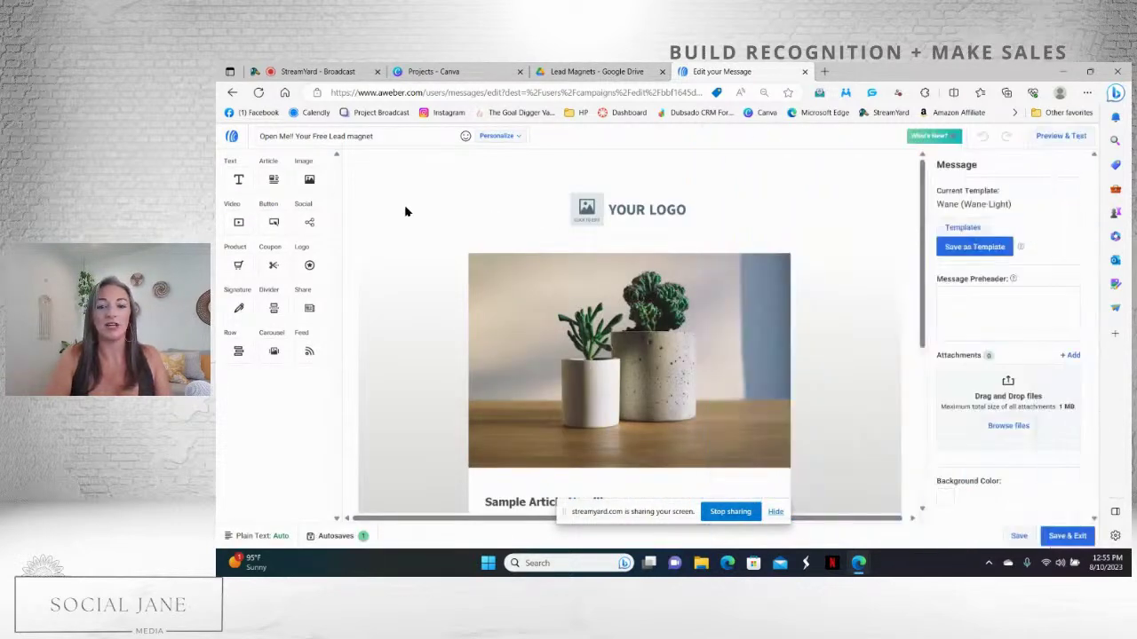
- Replace the "YOUR LOGO" placeholder with the uploaded Social Jane Media logo image
drag(923, 248, 920, 159)
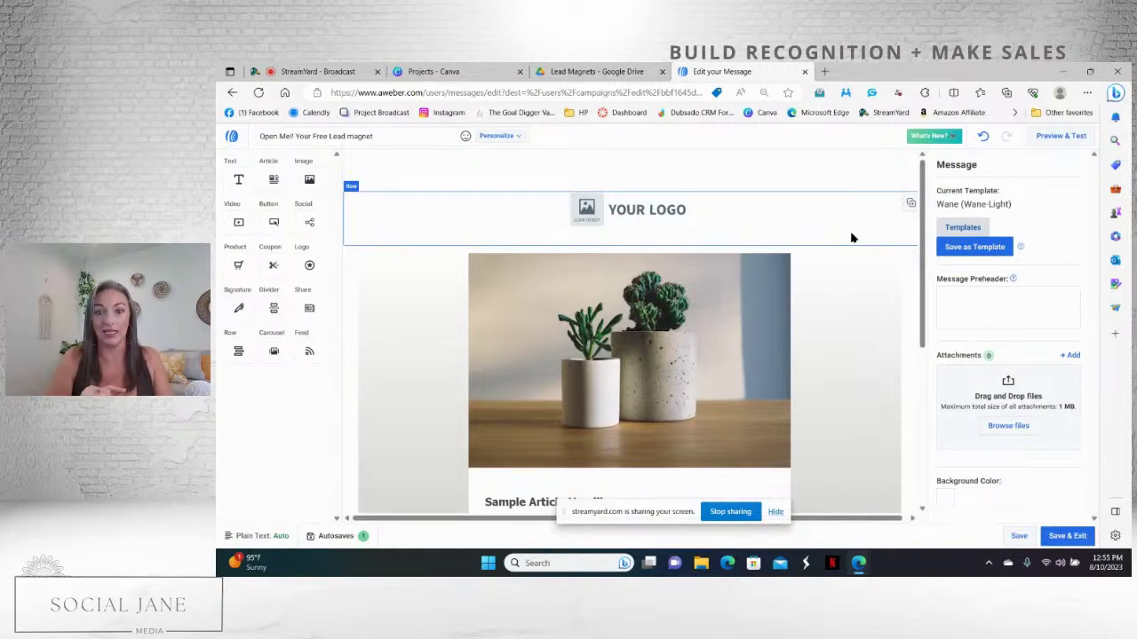
click(643, 210)
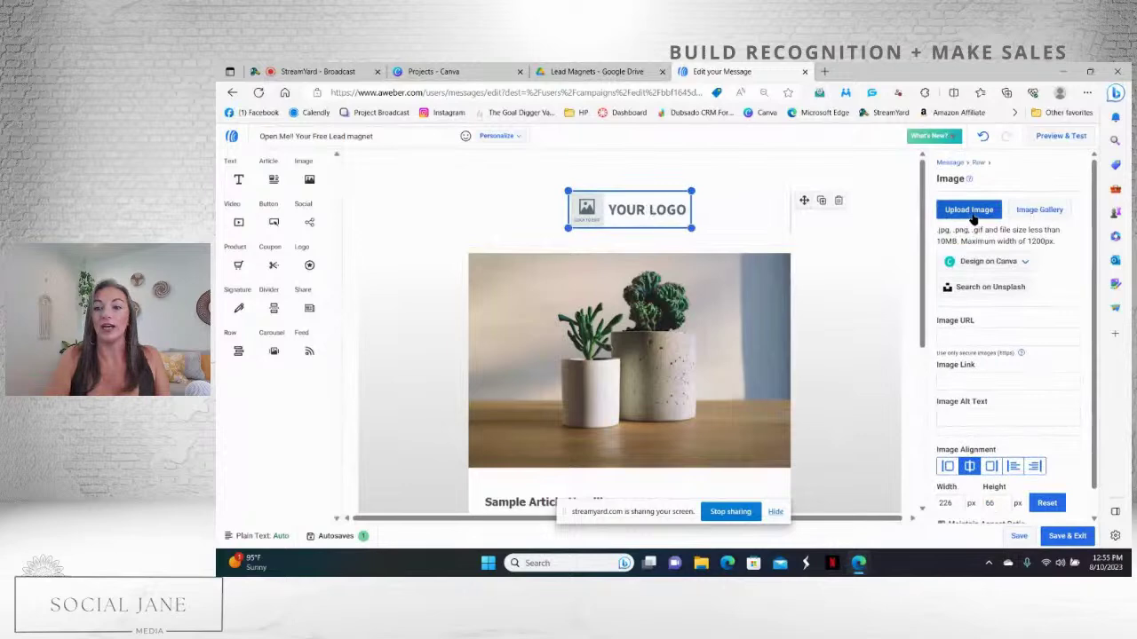
click(968, 212)
drag(664, 158, 673, 238)
click(624, 209)
click(573, 329)
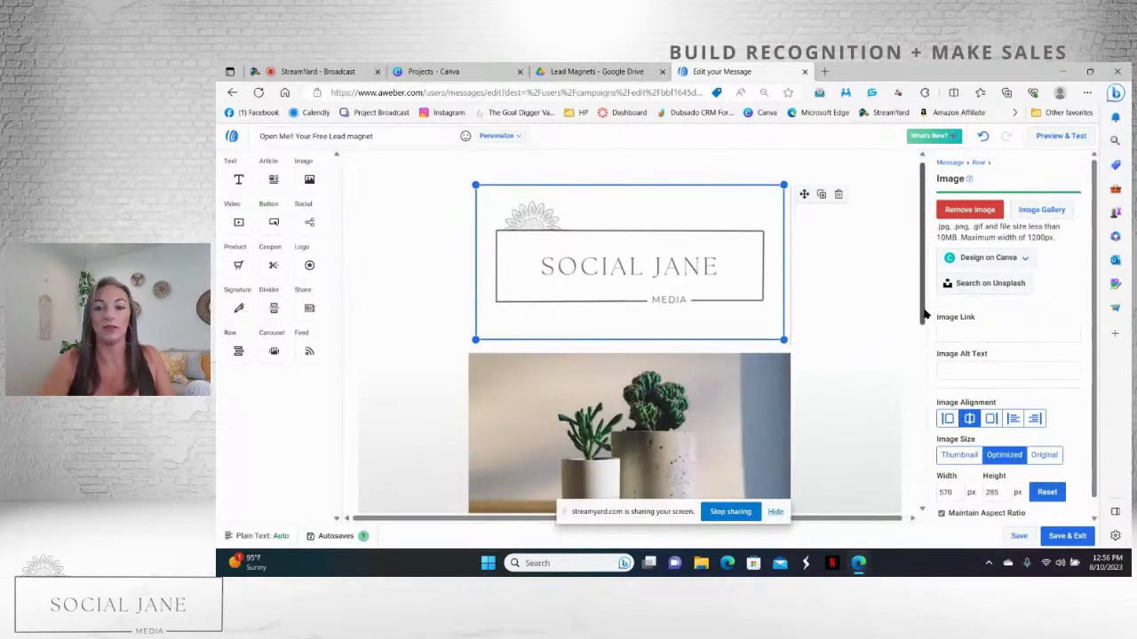
- Shrink the Social Jane Media logo proportionally to about 378 by 189 px
drag(923, 309, 924, 322)
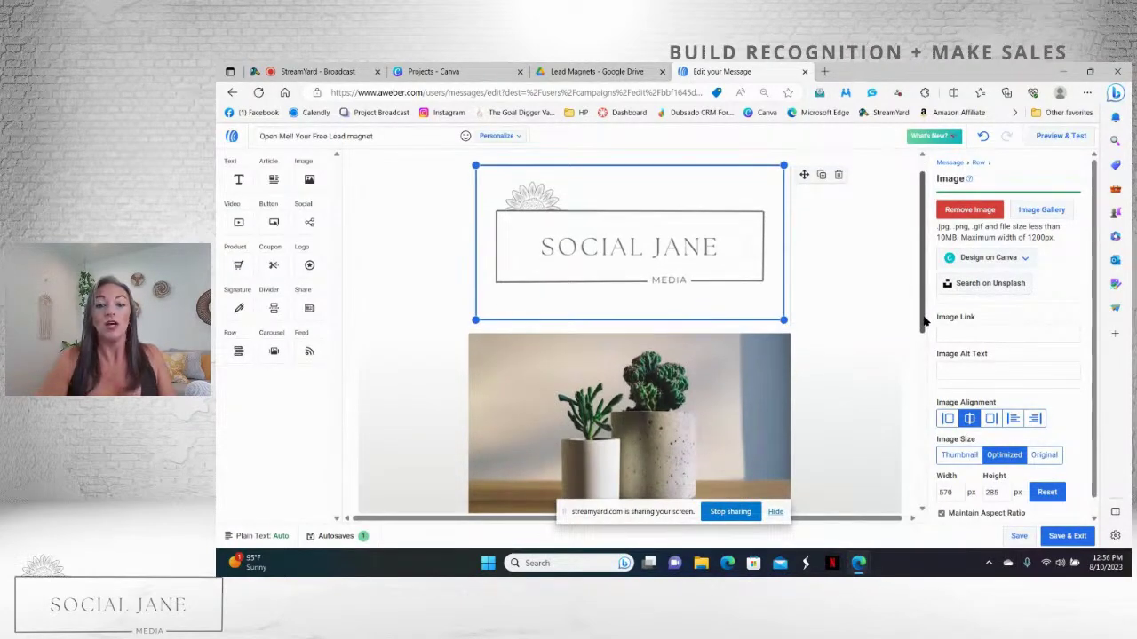
drag(783, 320, 738, 244)
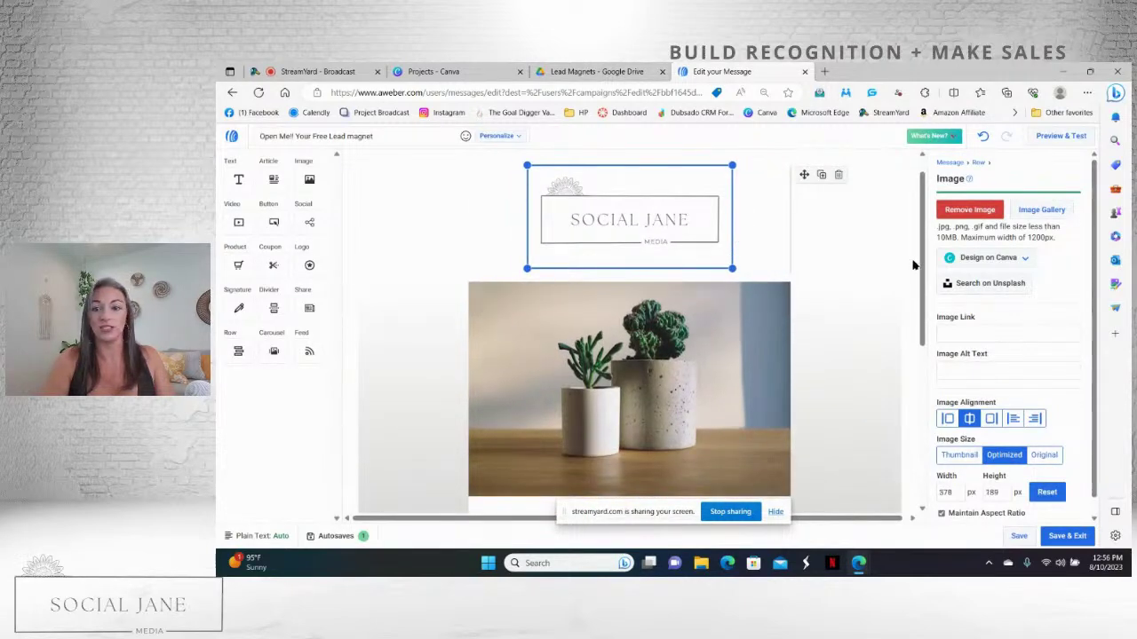
scroll(920, 278, up, 2)
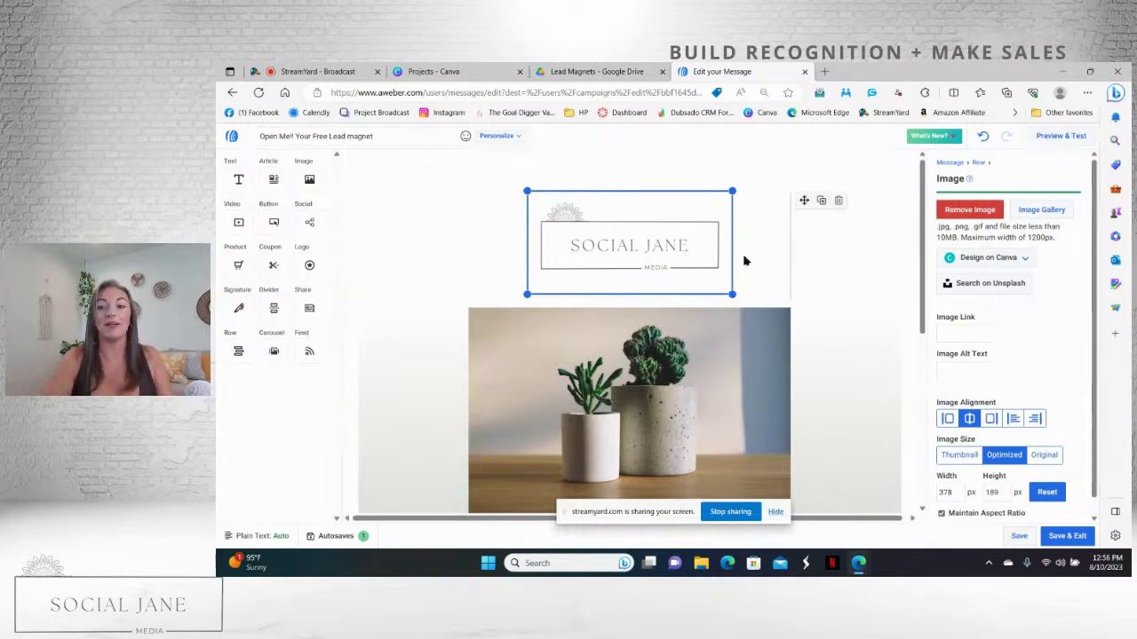
- Replace the potted cactus image in the email with the uploaded "Updated 06.07.23 Discover your Lead Magnet Questionnaire" cover image
drag(924, 280, 915, 340)
click(613, 315)
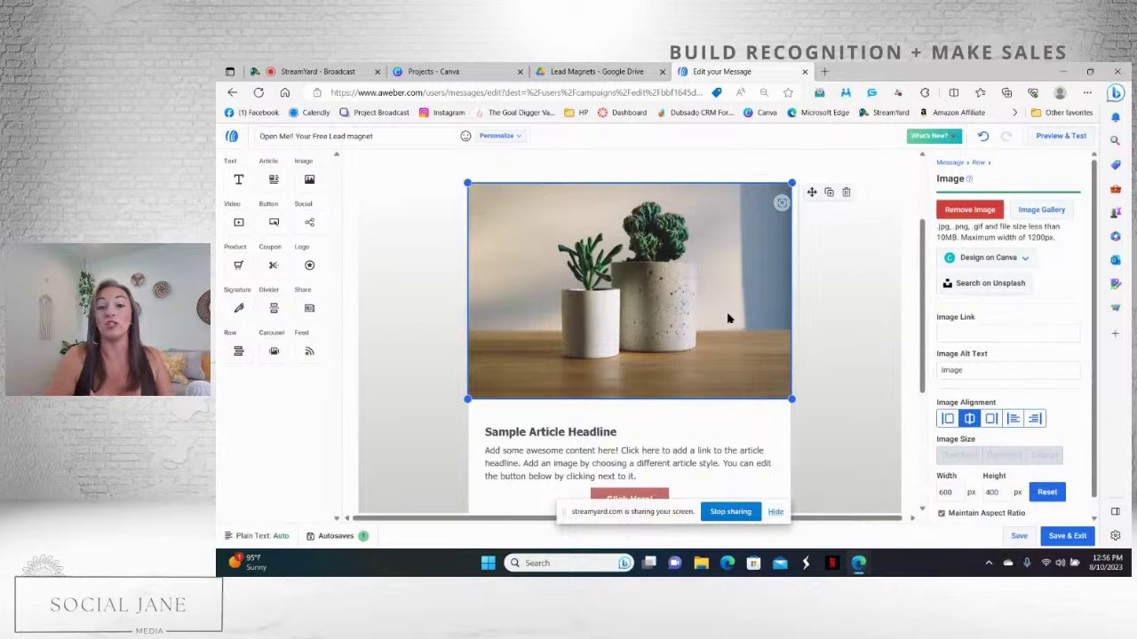
click(969, 210)
click(968, 213)
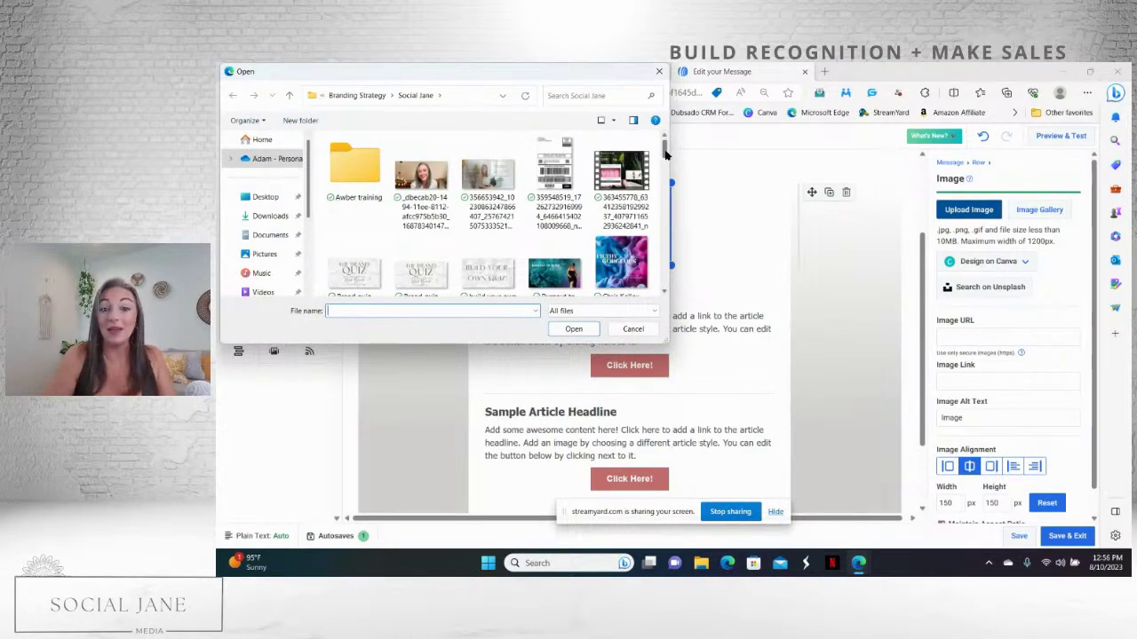
drag(664, 155, 678, 272)
click(555, 222)
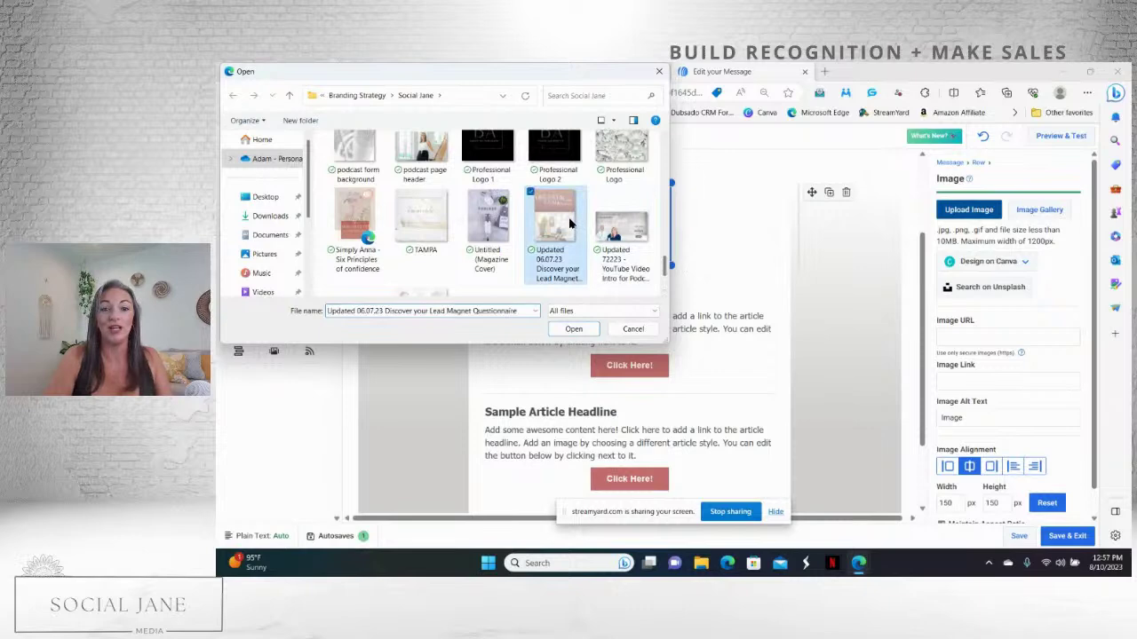
click(574, 330)
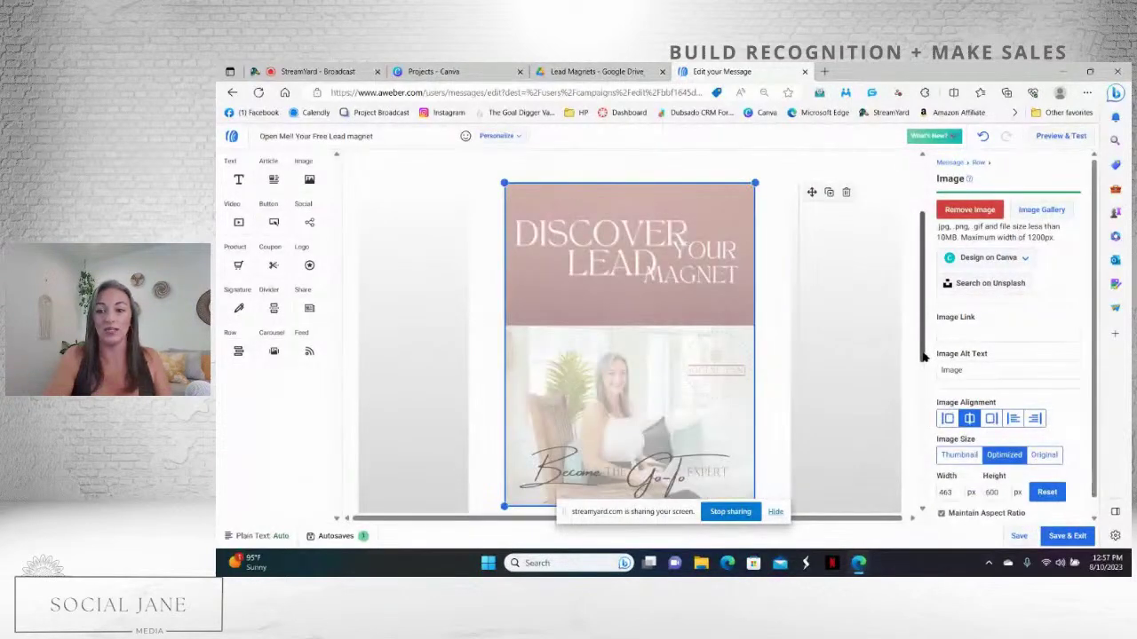
- Shrink the lead magnet cover image proportionally to about 213 by 276 px
drag(923, 355, 924, 364)
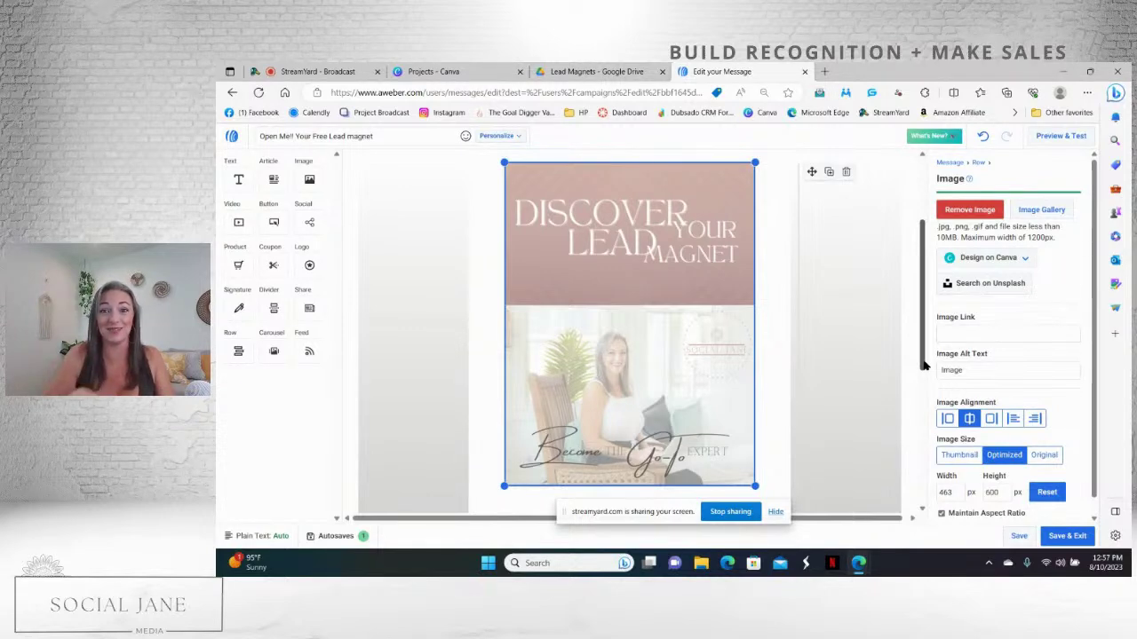
scroll(923, 364, down, 1)
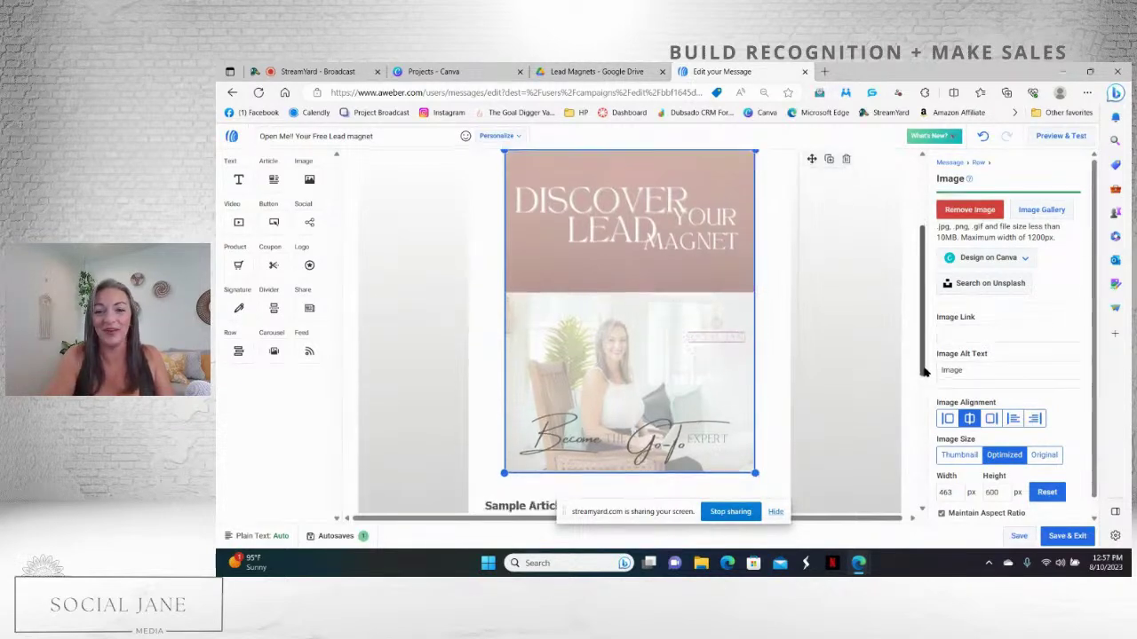
drag(753, 468, 686, 297)
drag(923, 375, 922, 281)
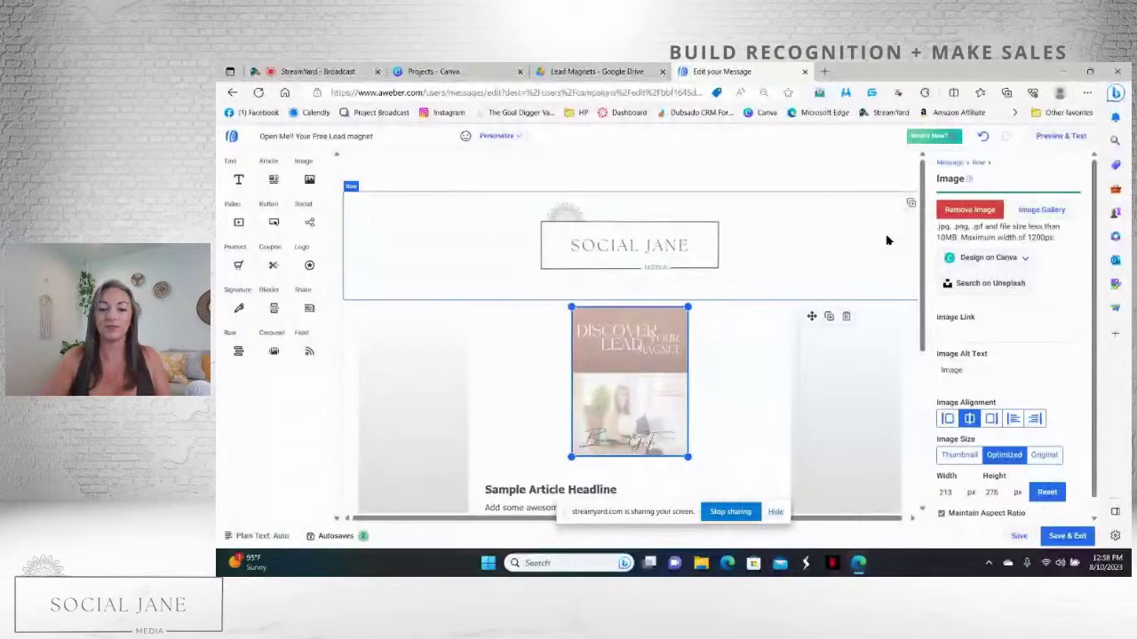
scroll(924, 262, down, 1)
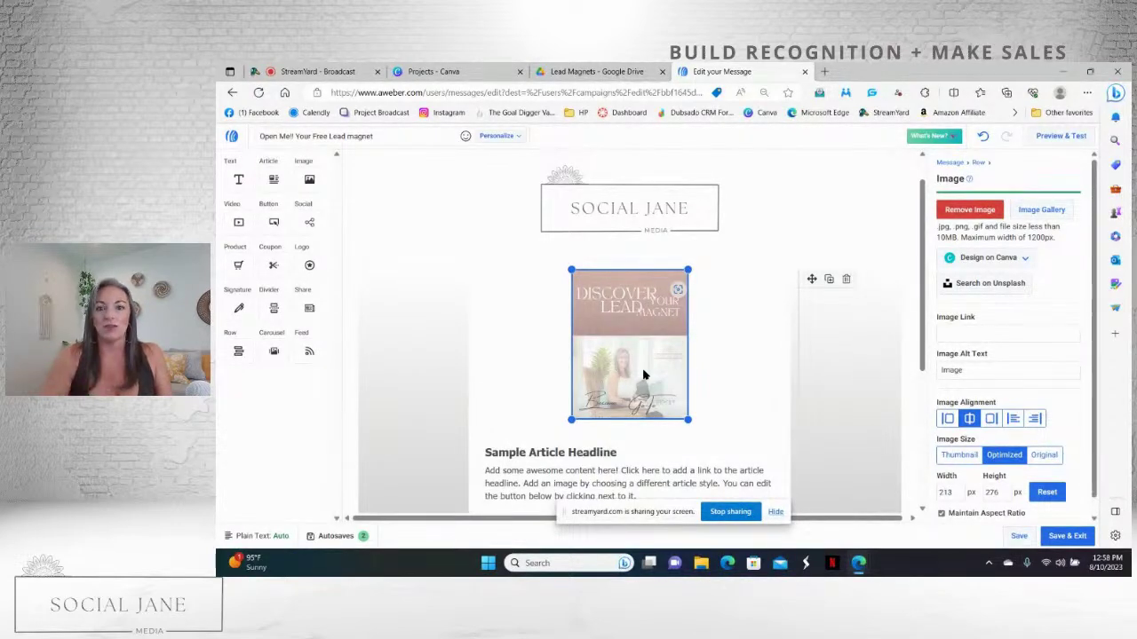
- Switch to Google Drive, look through the lead magnet PDF, and check that its Facebook icon link opens the group page
click(596, 75)
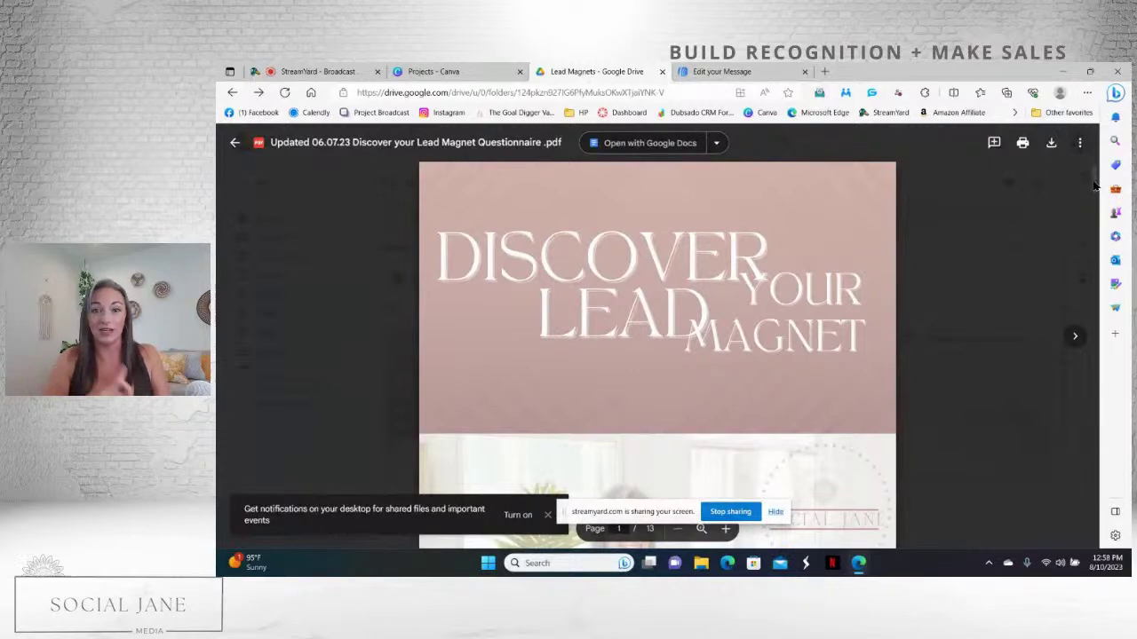
drag(1094, 185, 1097, 233)
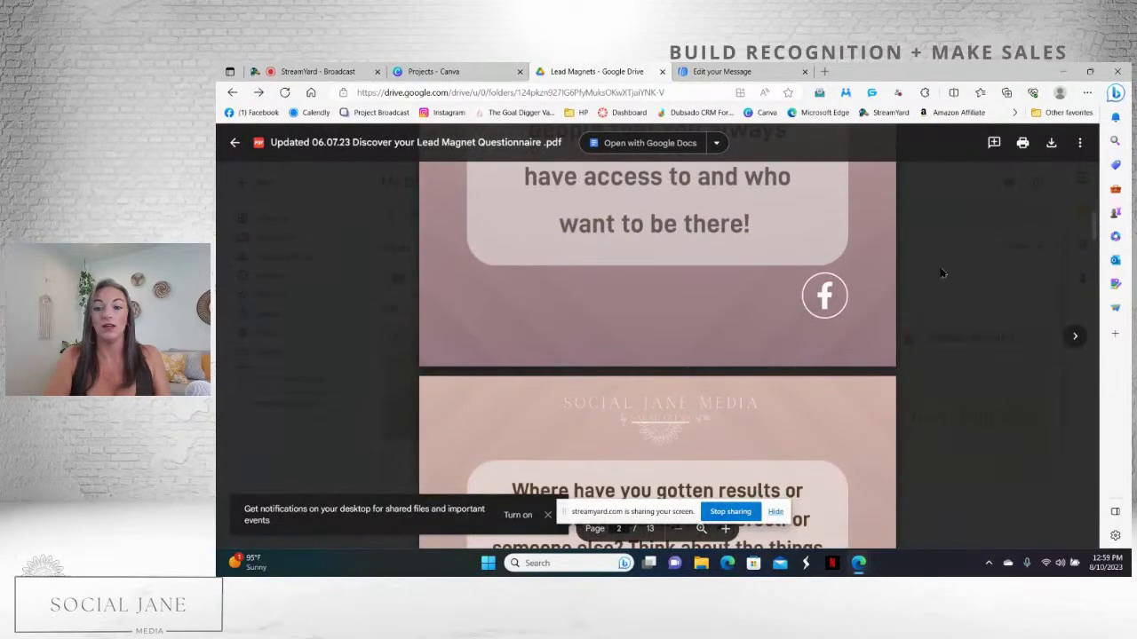
click(822, 298)
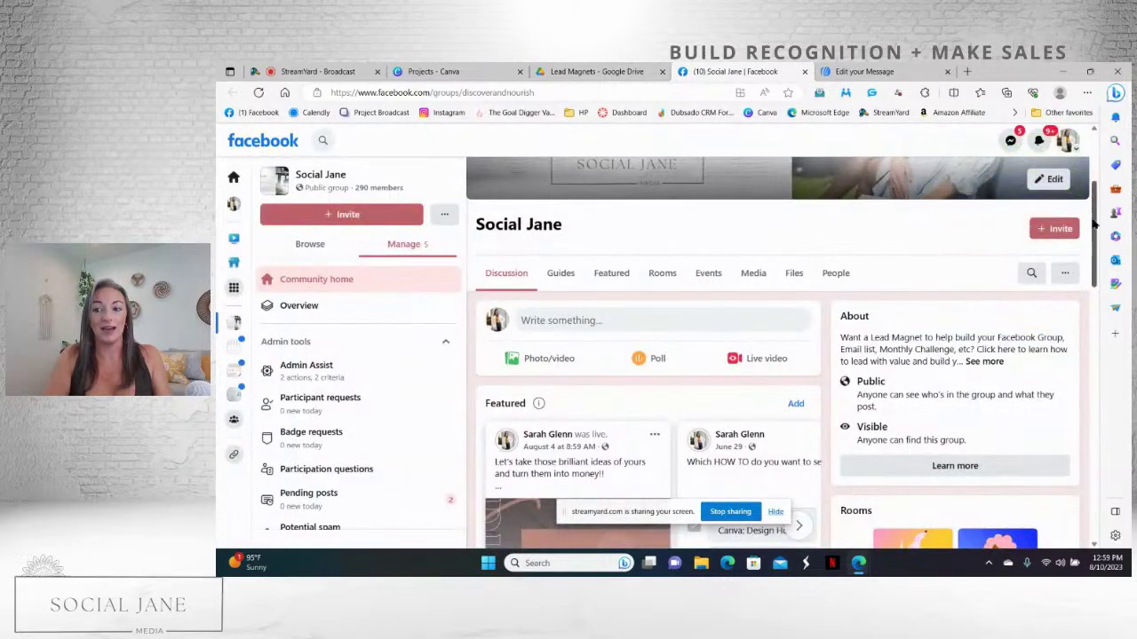
click(595, 71)
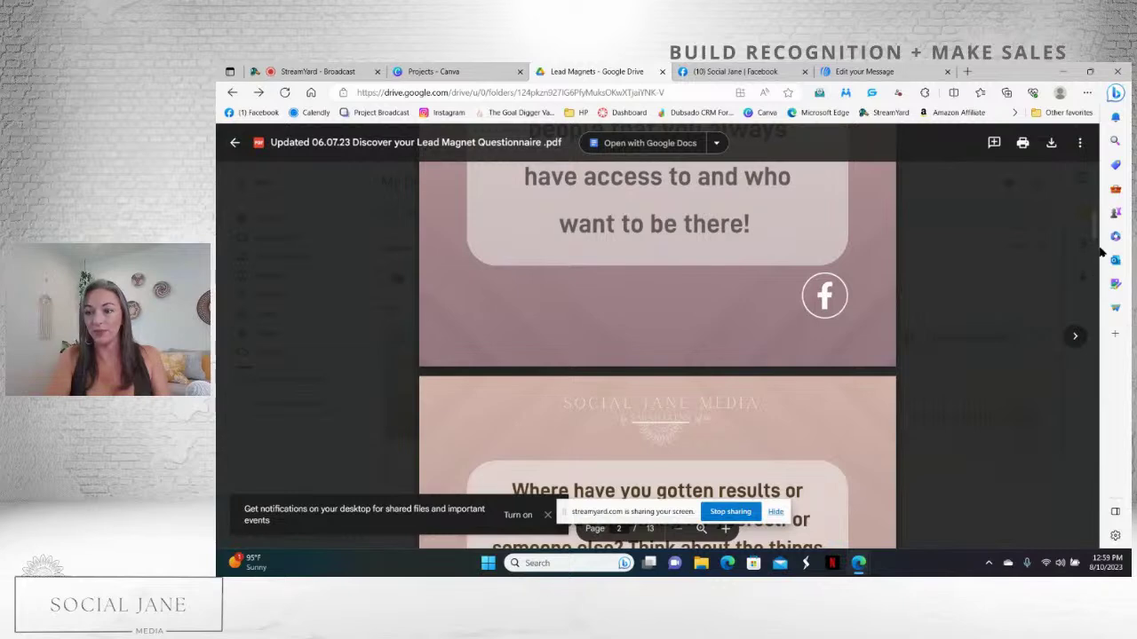
scroll(1094, 234, up, 6)
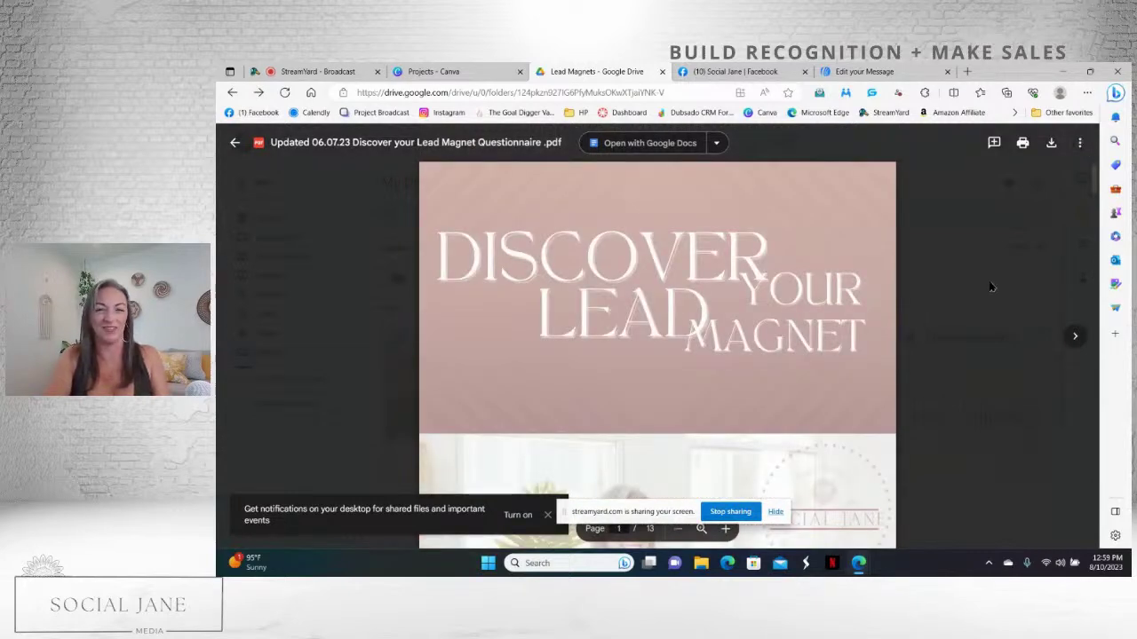
- Set the lead magnet PDF's general access to "Anyone with the link" and copy its sharing link
click(1078, 142)
click(971, 169)
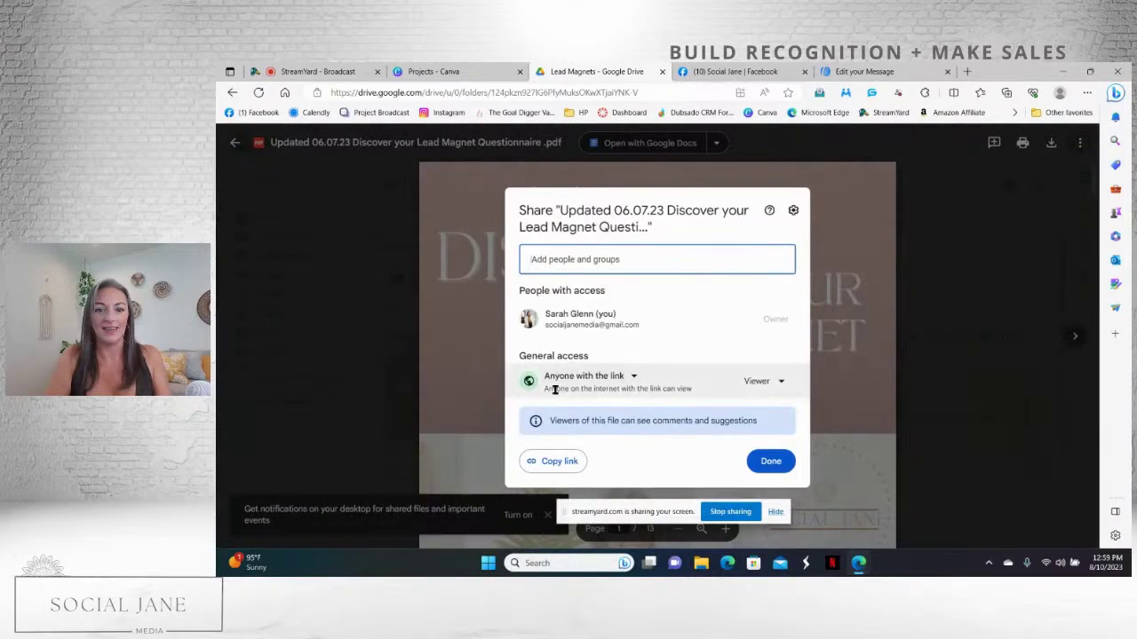
click(632, 379)
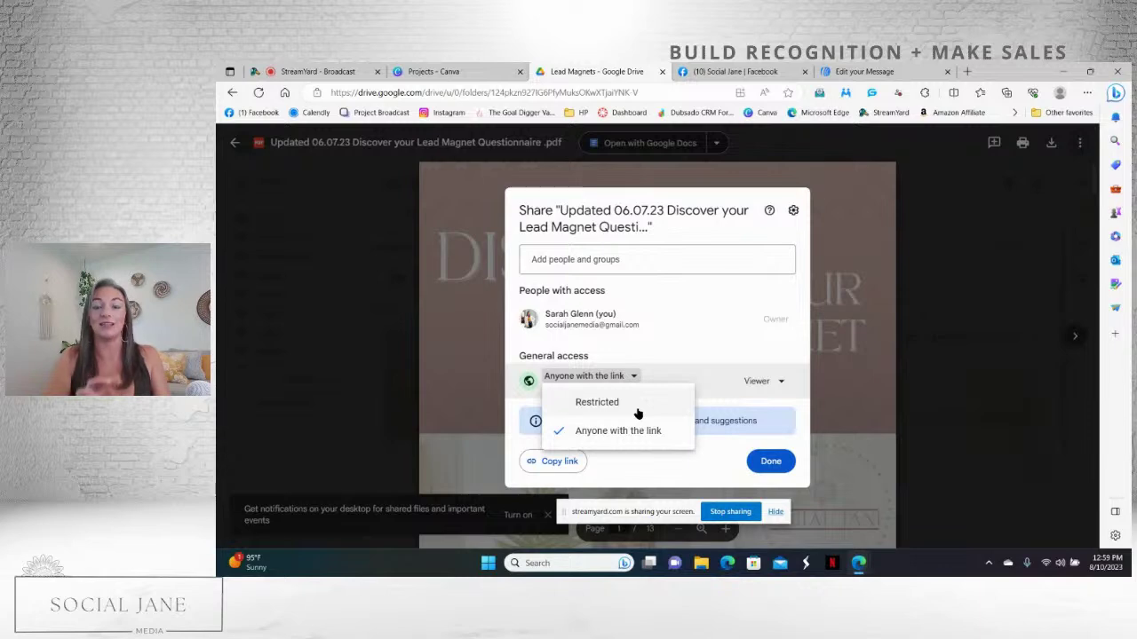
click(588, 429)
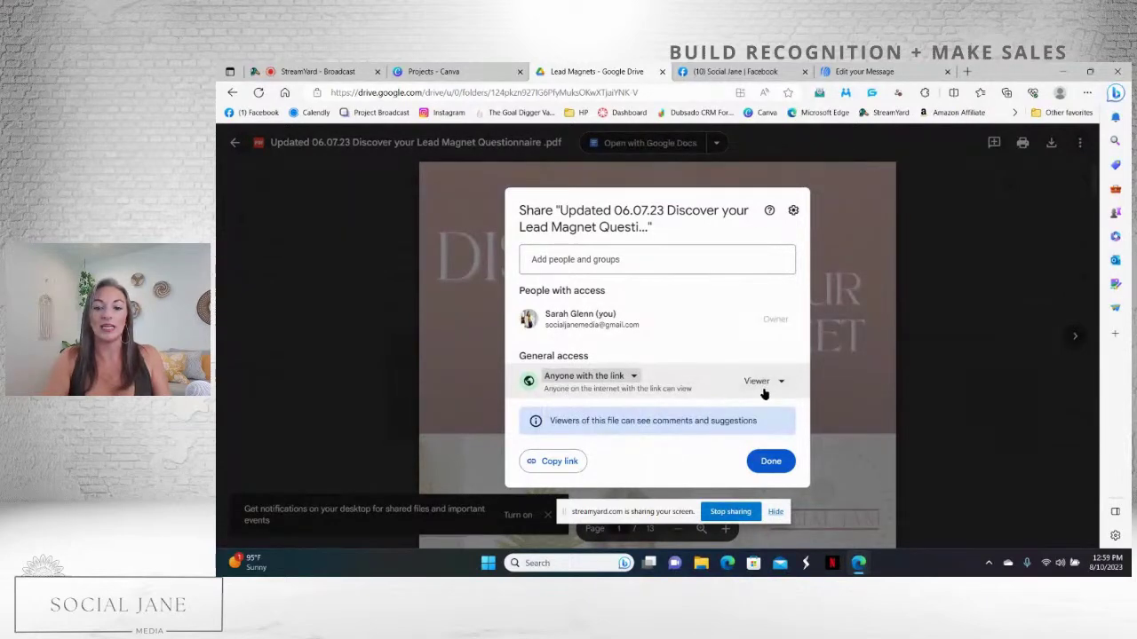
click(536, 460)
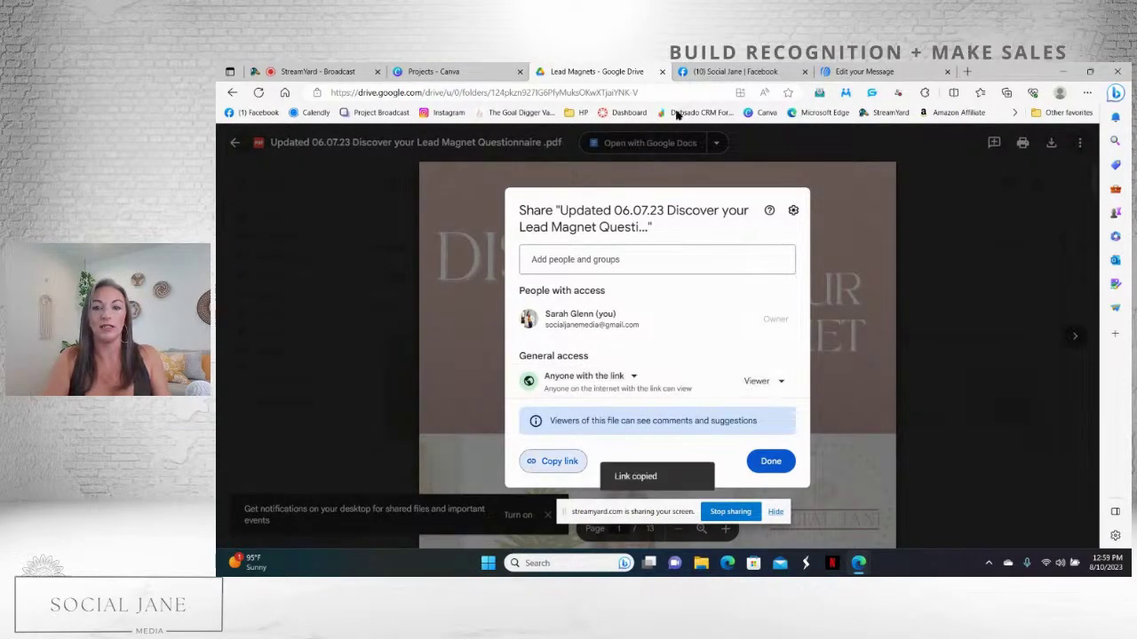
- Return to the AWeber message and paste the copied Drive link as the cover image's link
click(900, 73)
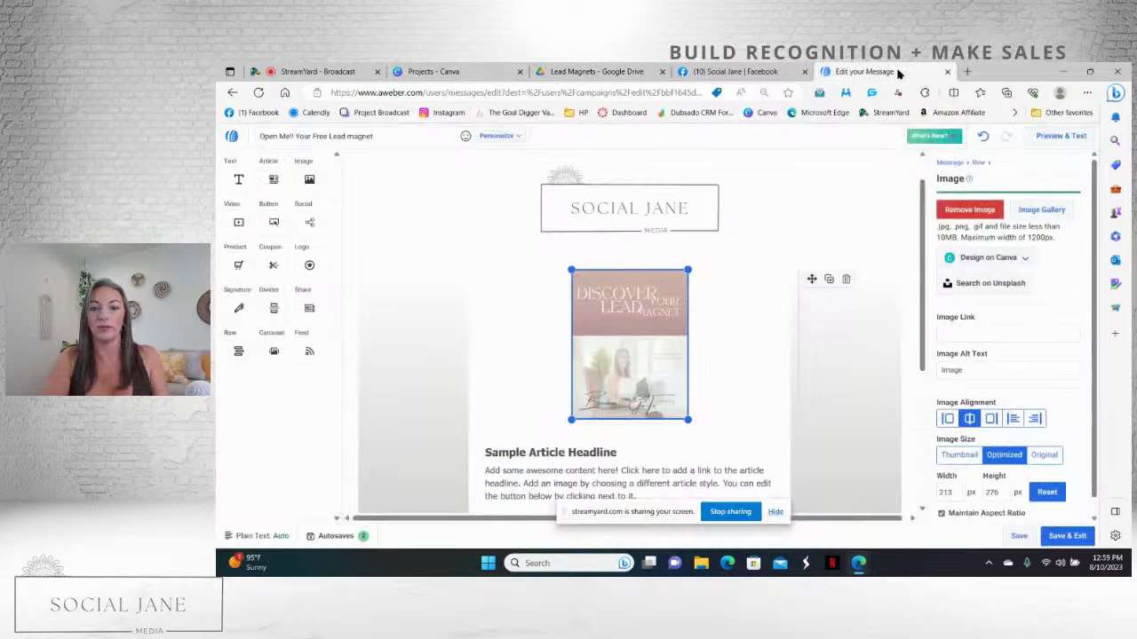
click(970, 334)
right_click(969, 333)
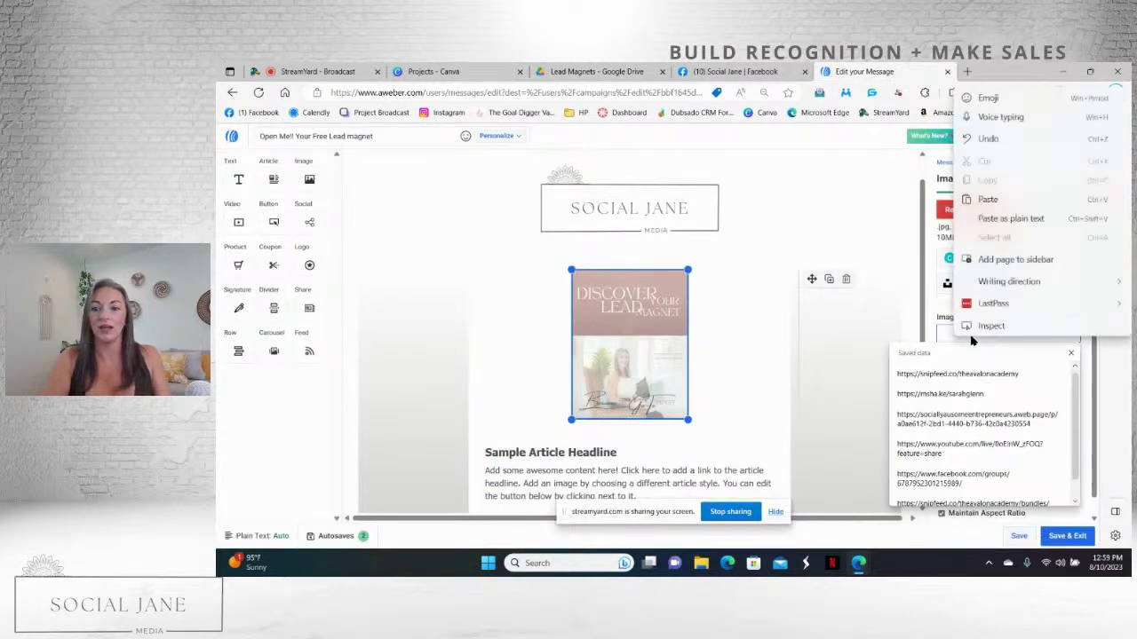
click(997, 199)
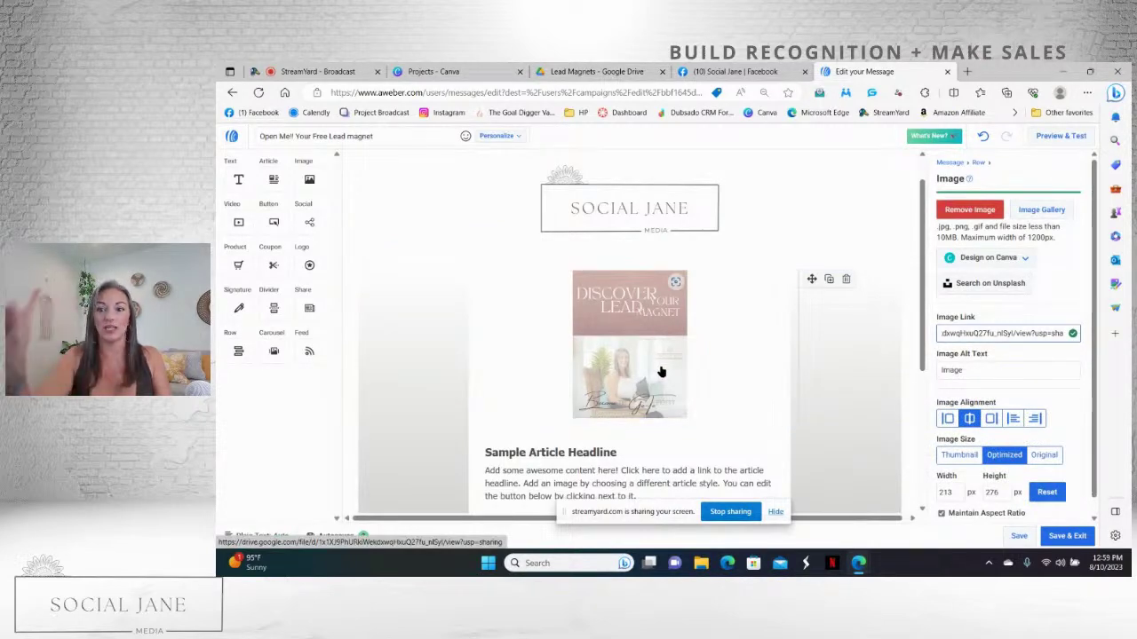
- Replace the first "Sample Article Headline" with "6 simple steps to building your lead magnet!"
drag(918, 305, 924, 401)
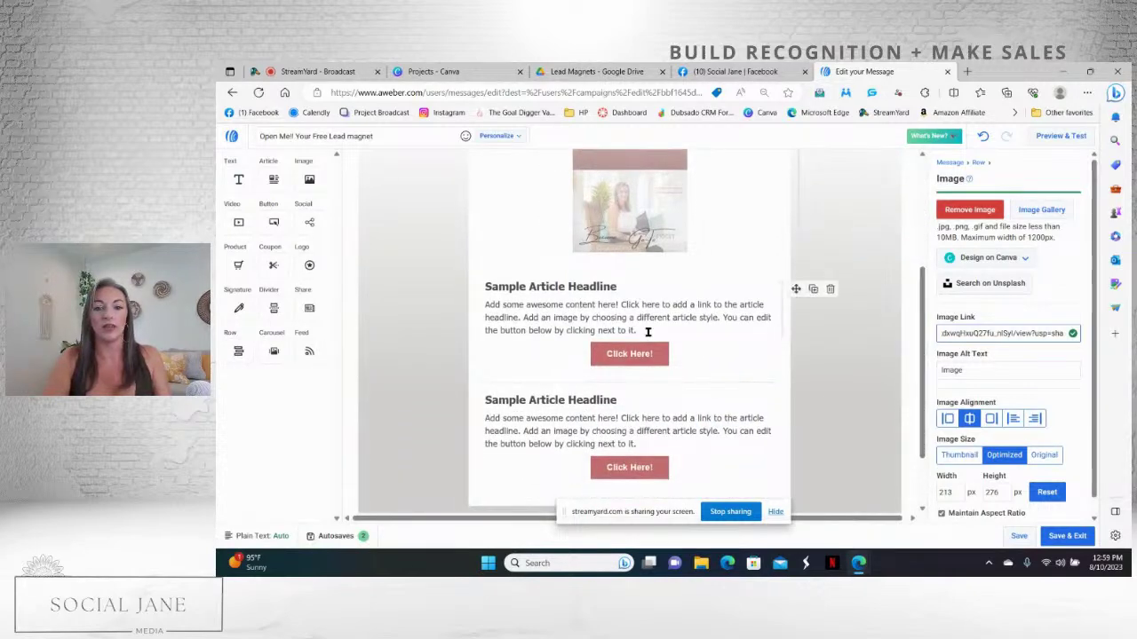
drag(623, 287, 484, 286)
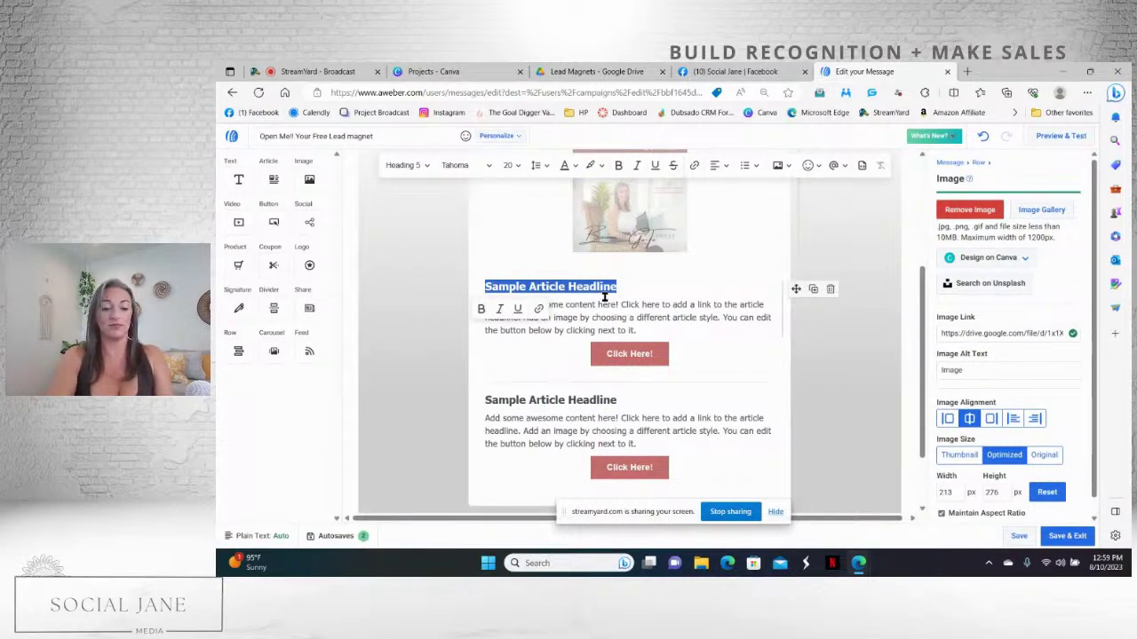
text(6 )
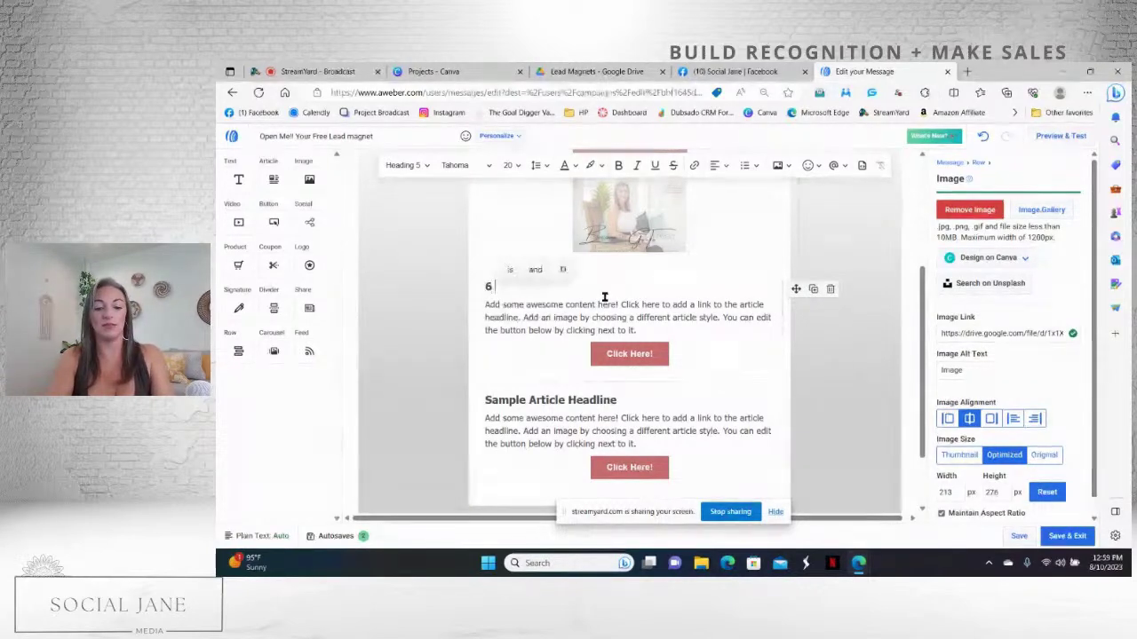
text(simple steps)
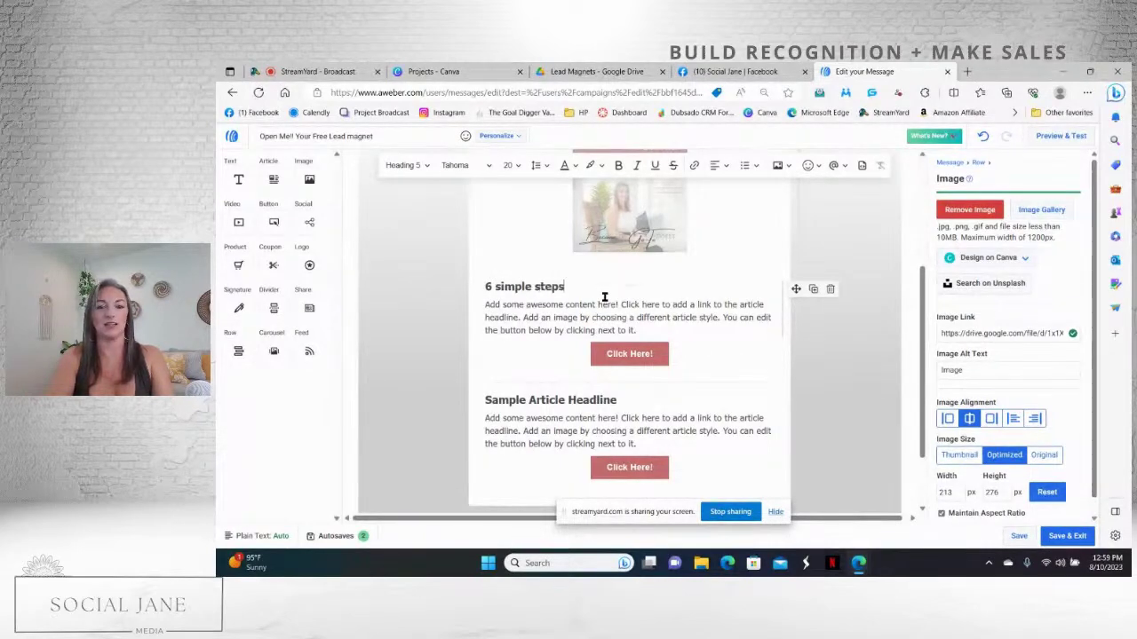
text( to building your lea)
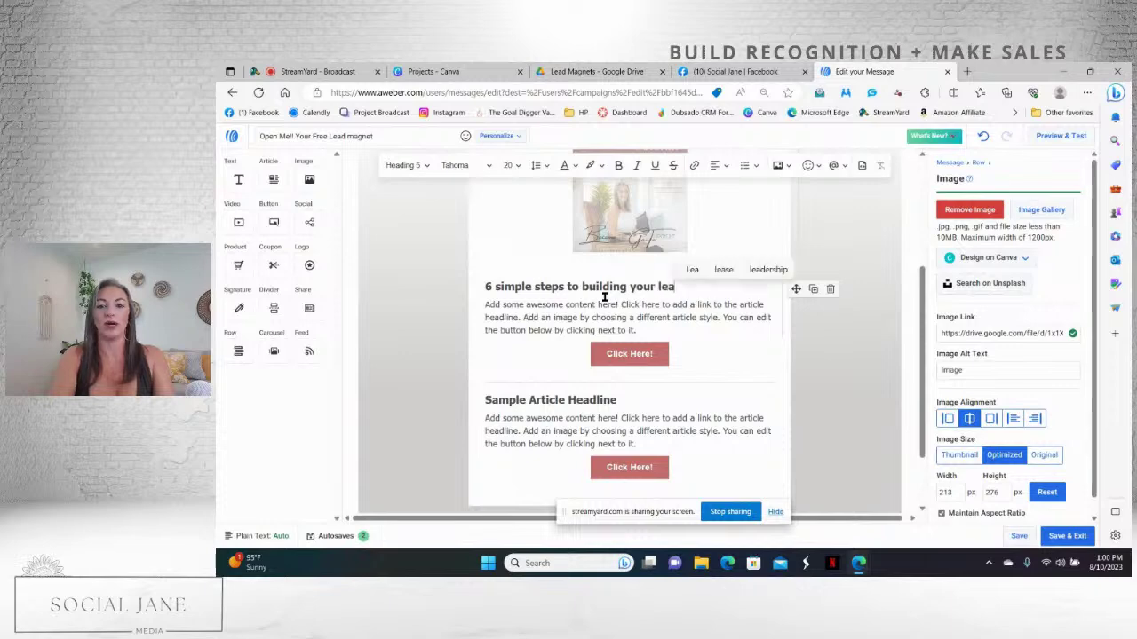
text(d magnet!)
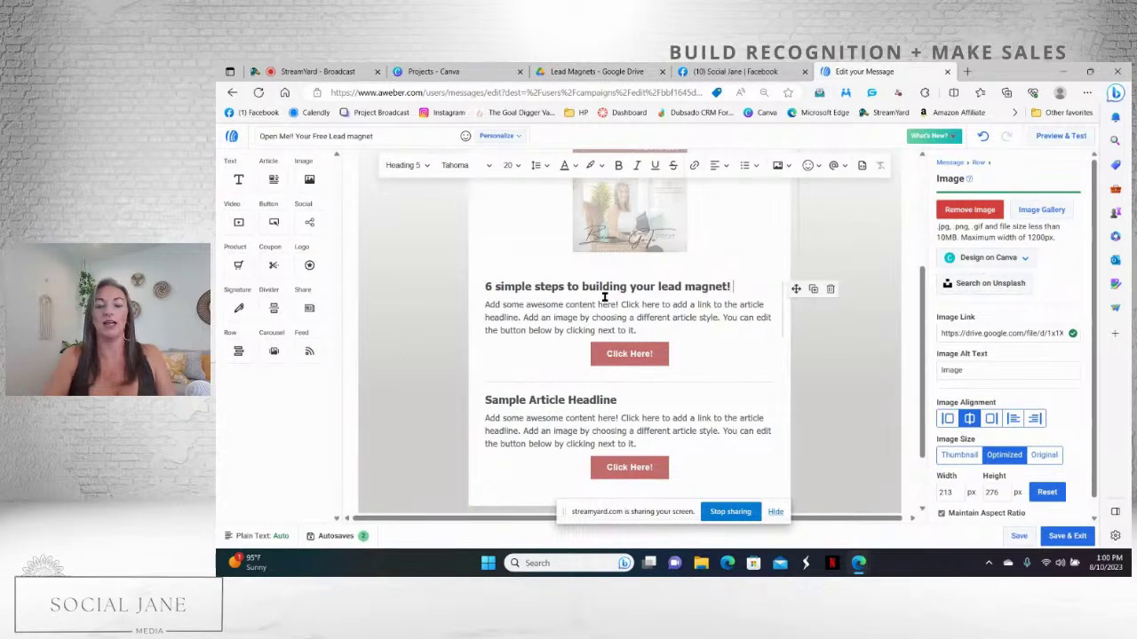
click(508, 239)
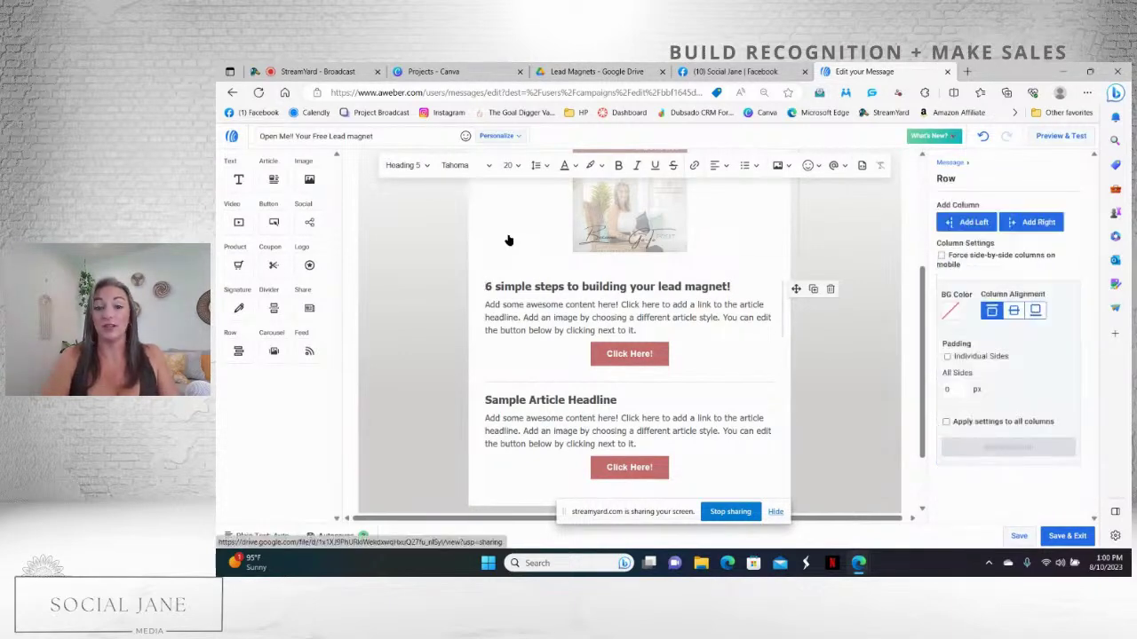
- Add the greeting "Hey {{ subscriber.first_name | capitalize }}!" above the first headline using the subscriber's first-name field, followed by an empty line
key(Return)
key(Up)
text(Hey)
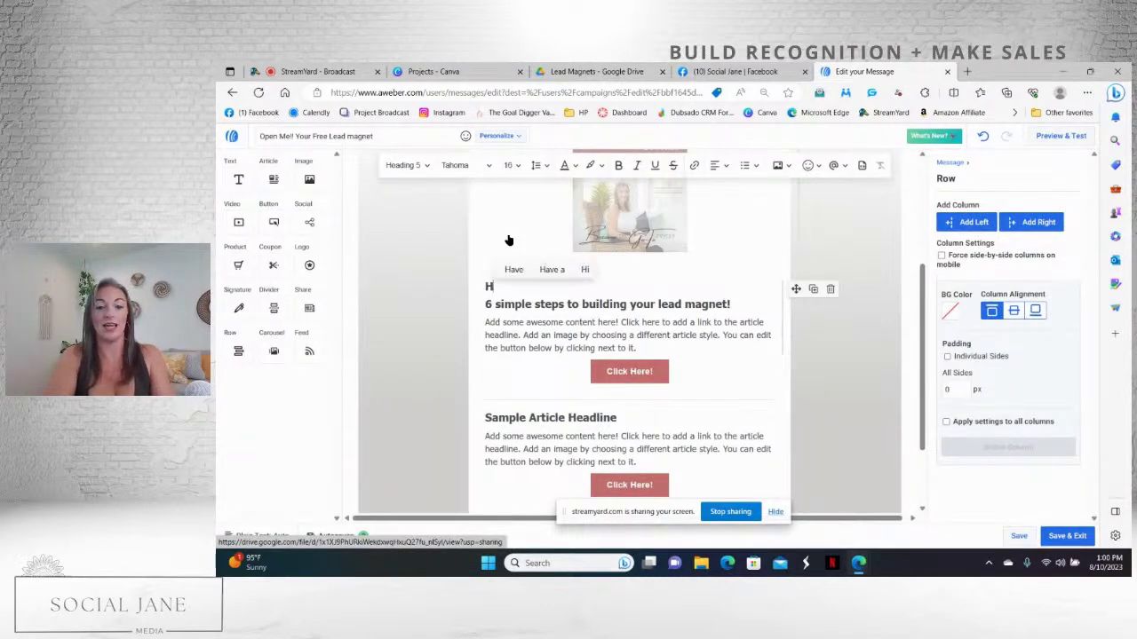
click(845, 167)
click(903, 182)
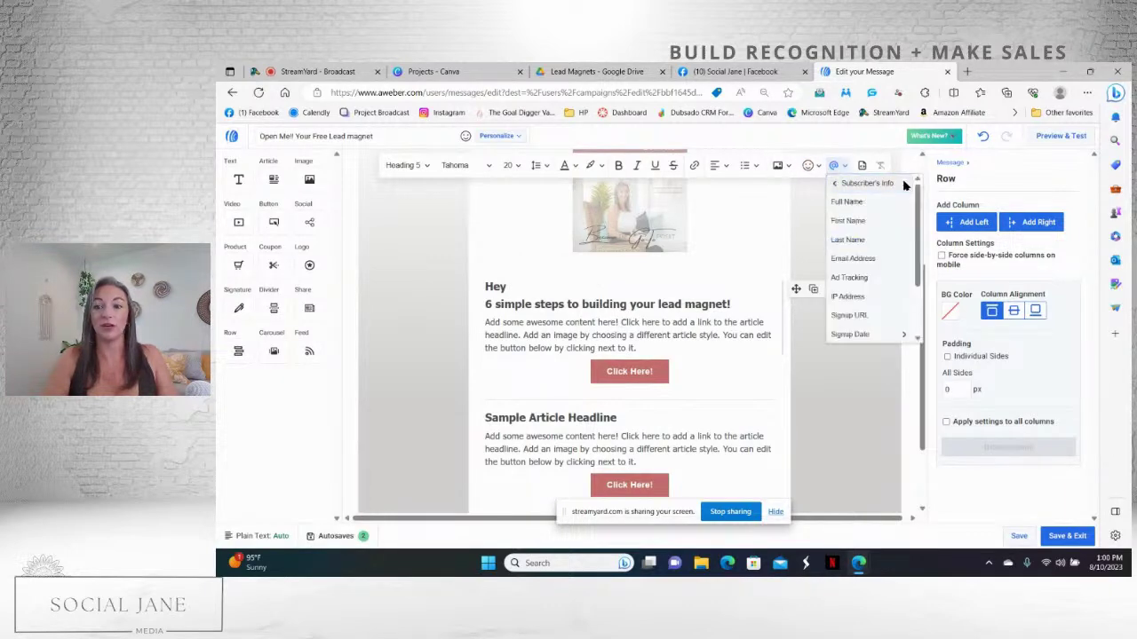
click(875, 226)
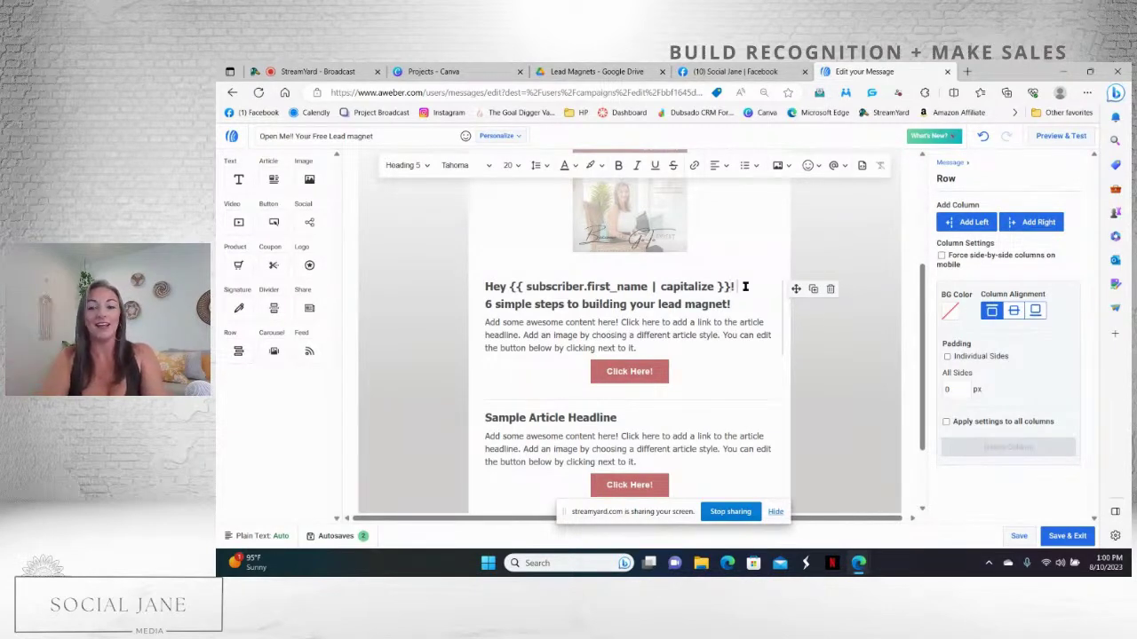
key(Return)
- Try toggling bold formatting on the "Hey {{ subscriber.first_name | capitalize }}!" greeting line
drag(746, 286, 484, 286)
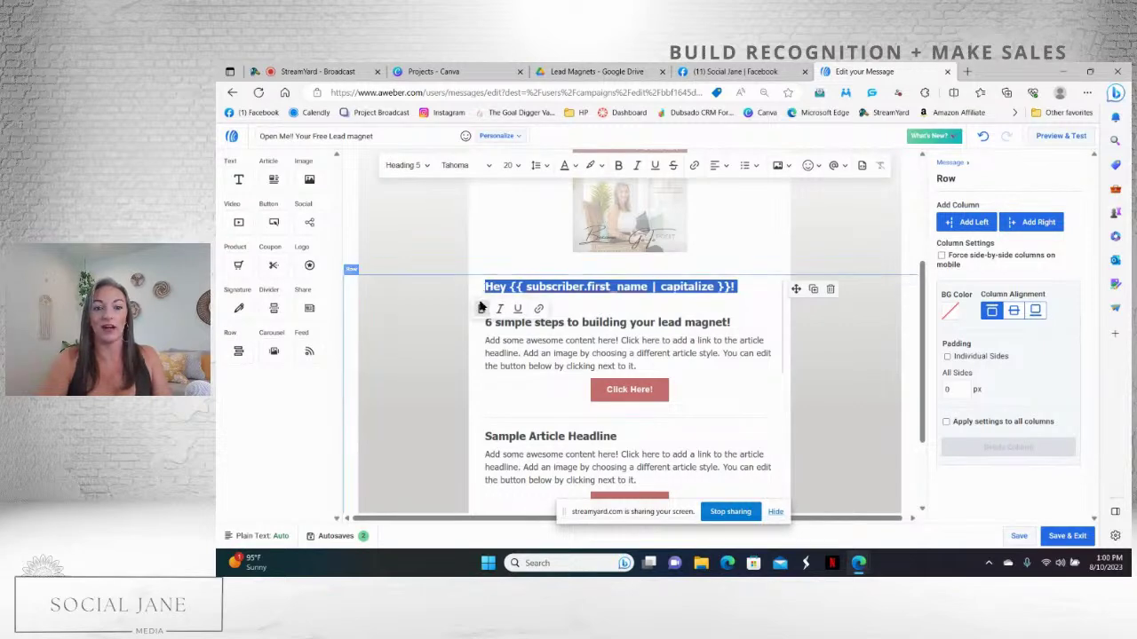
click(481, 309)
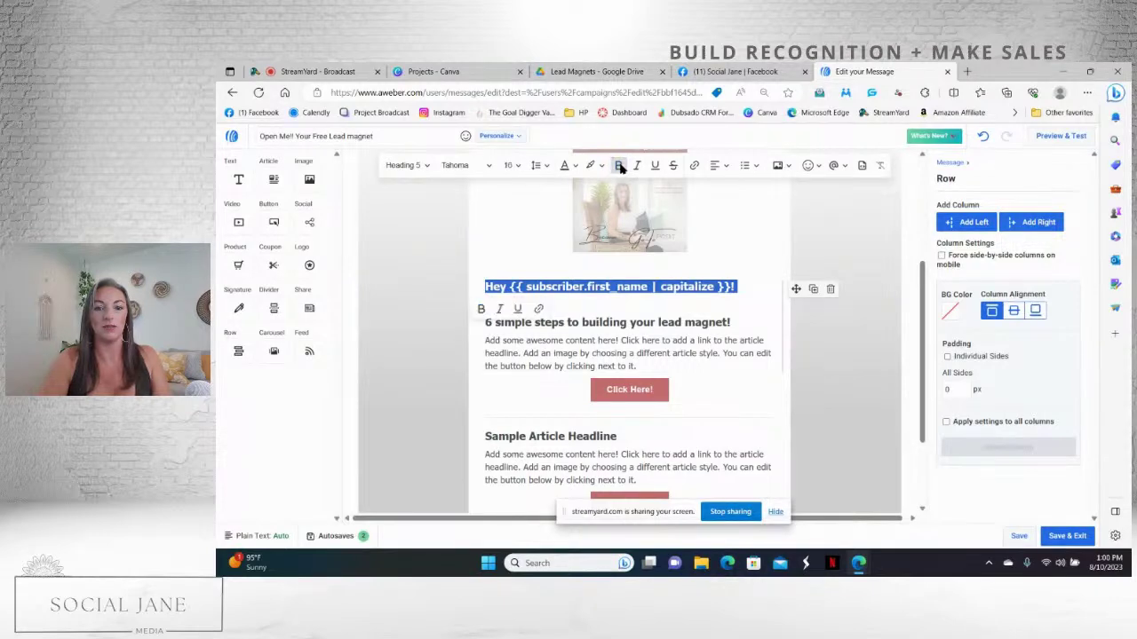
click(751, 288)
drag(750, 288, 348, 270)
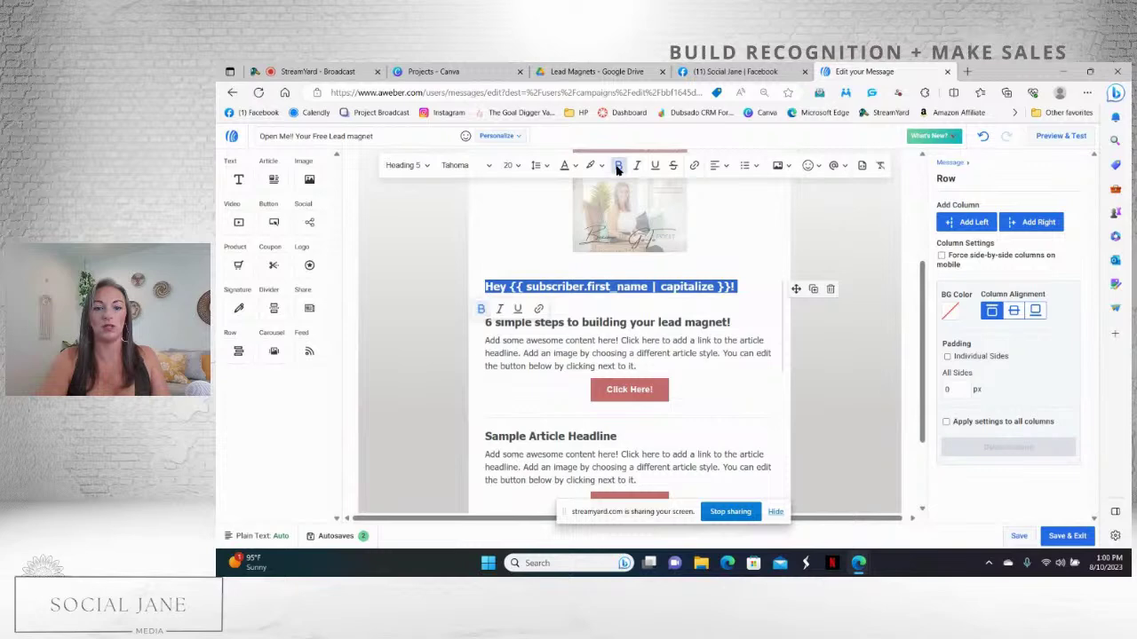
click(747, 286)
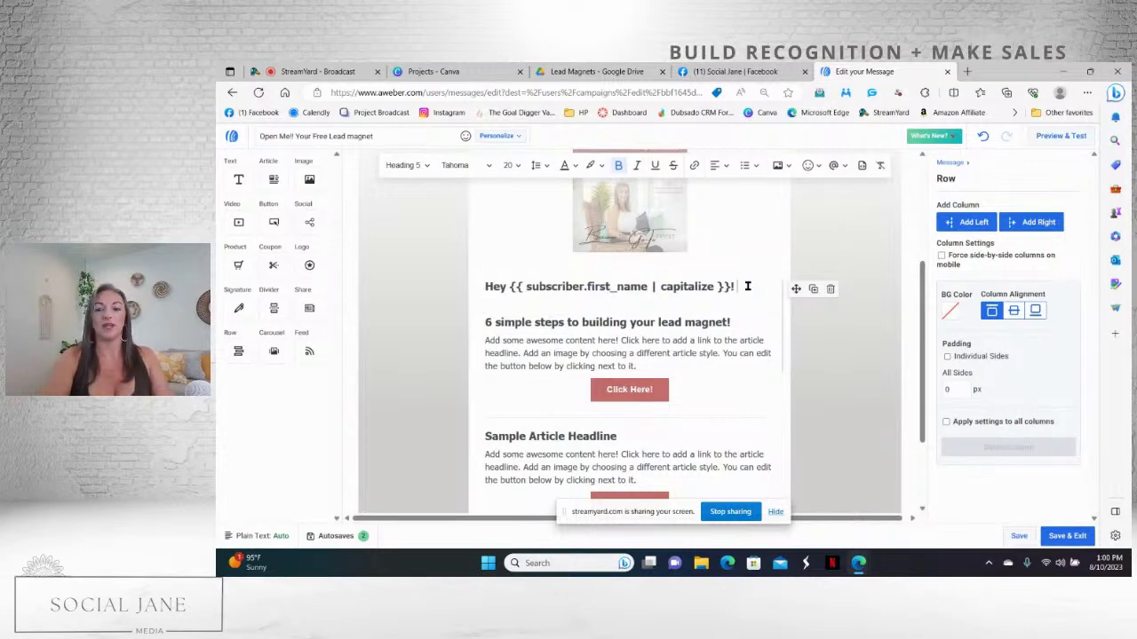
- Format the greeting line in Open Sans at size 15
drag(747, 286, 482, 288)
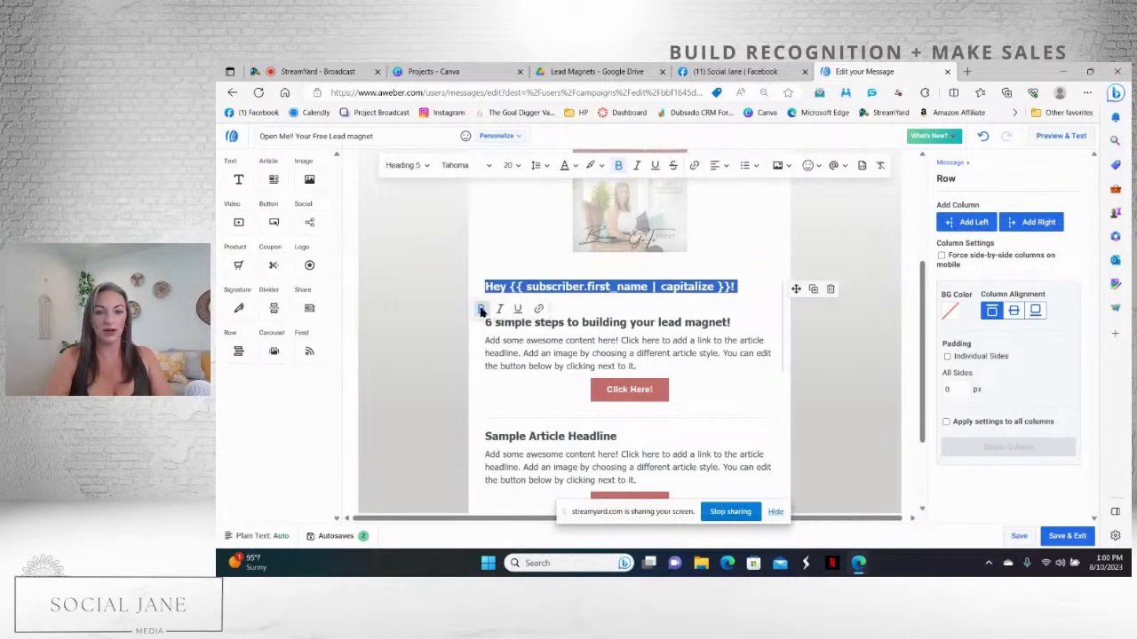
click(512, 165)
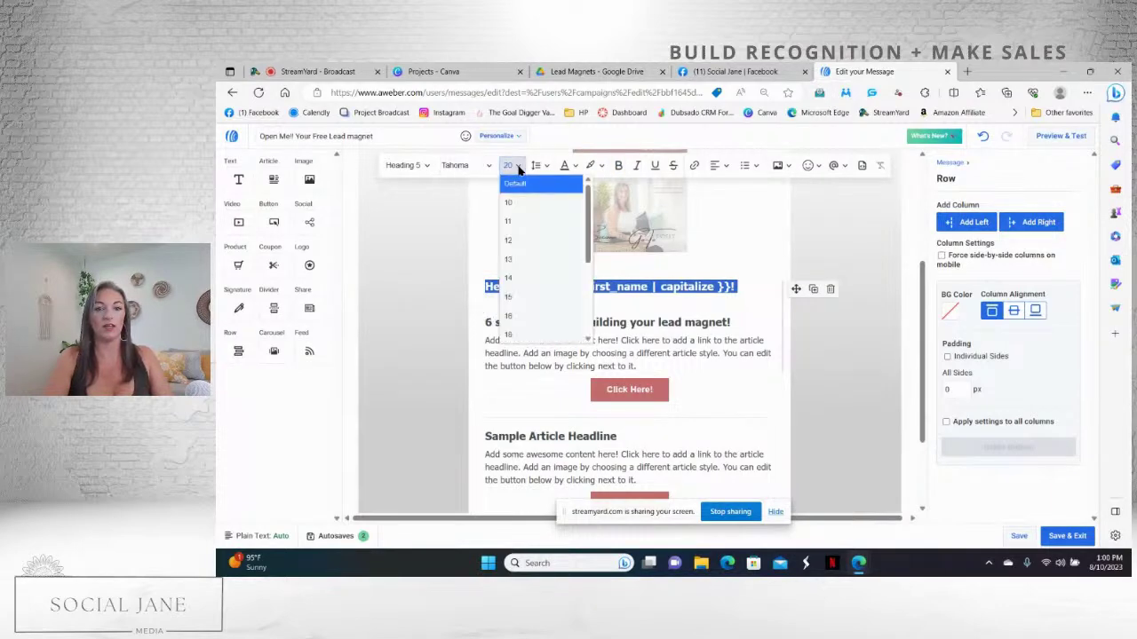
click(562, 297)
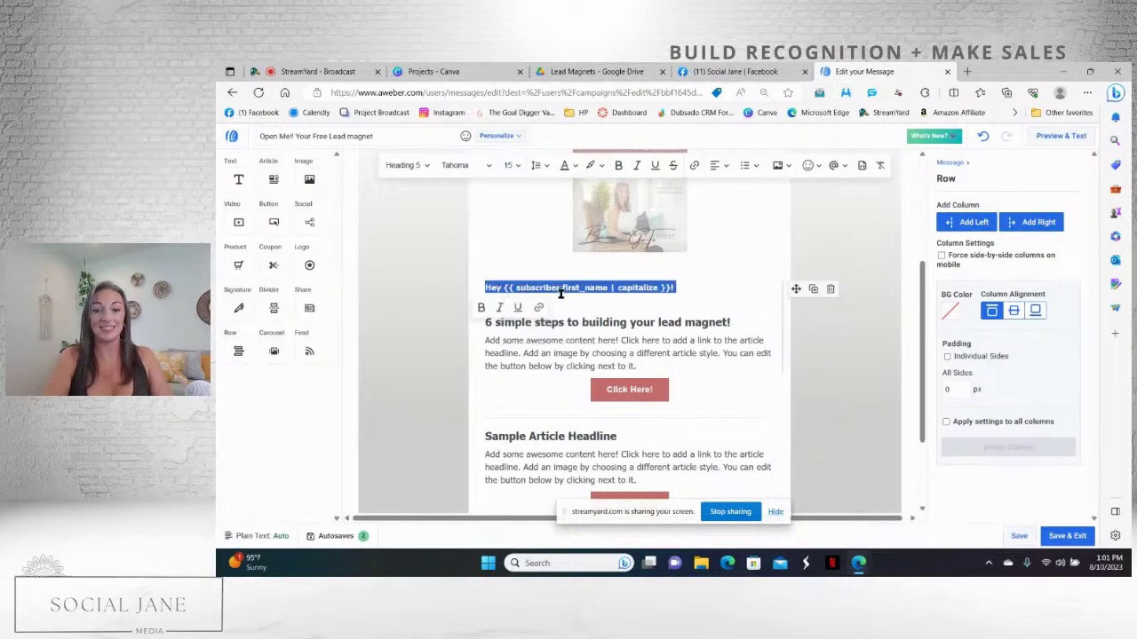
click(479, 165)
drag(557, 216, 562, 323)
click(514, 263)
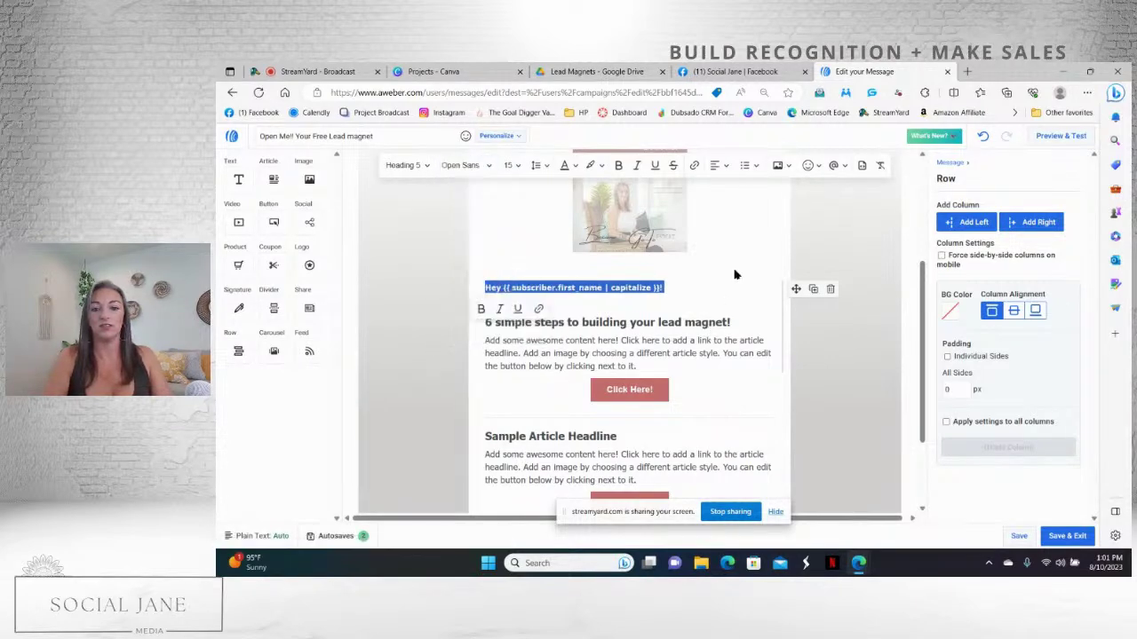
click(700, 302)
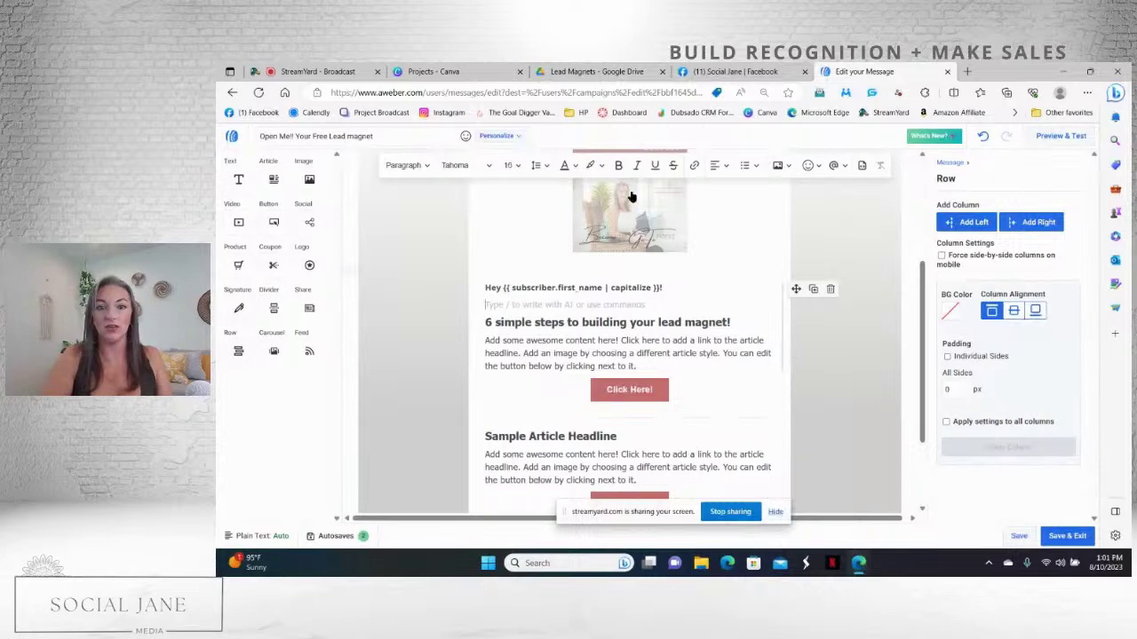
- Look through the font color palette and the Subscriber's Info personalization fields available for the message text
click(569, 167)
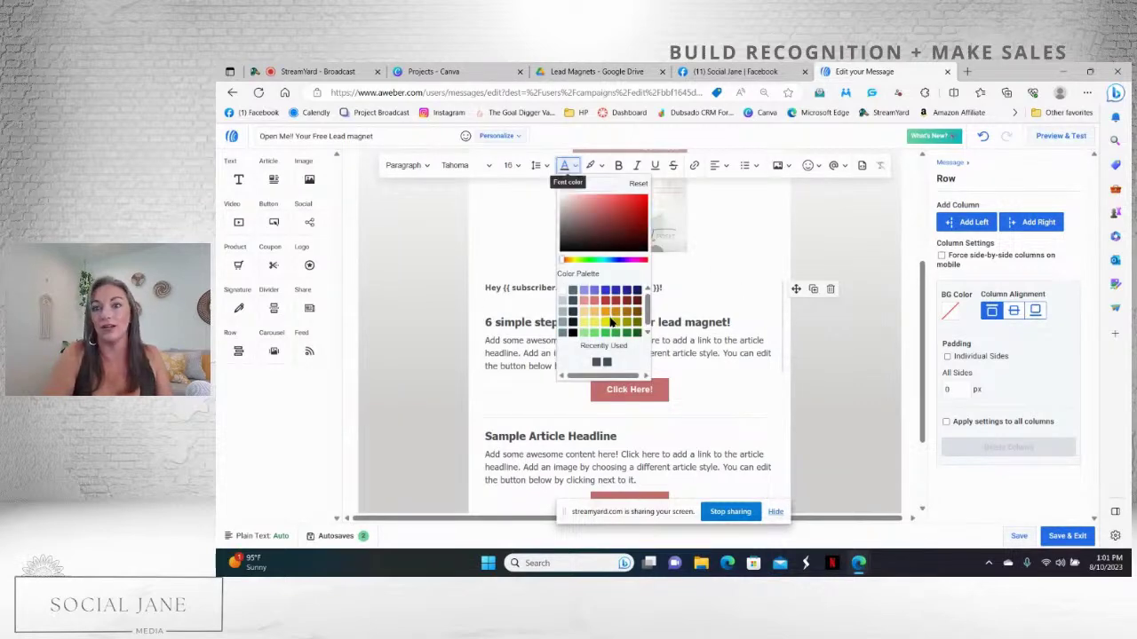
click(715, 299)
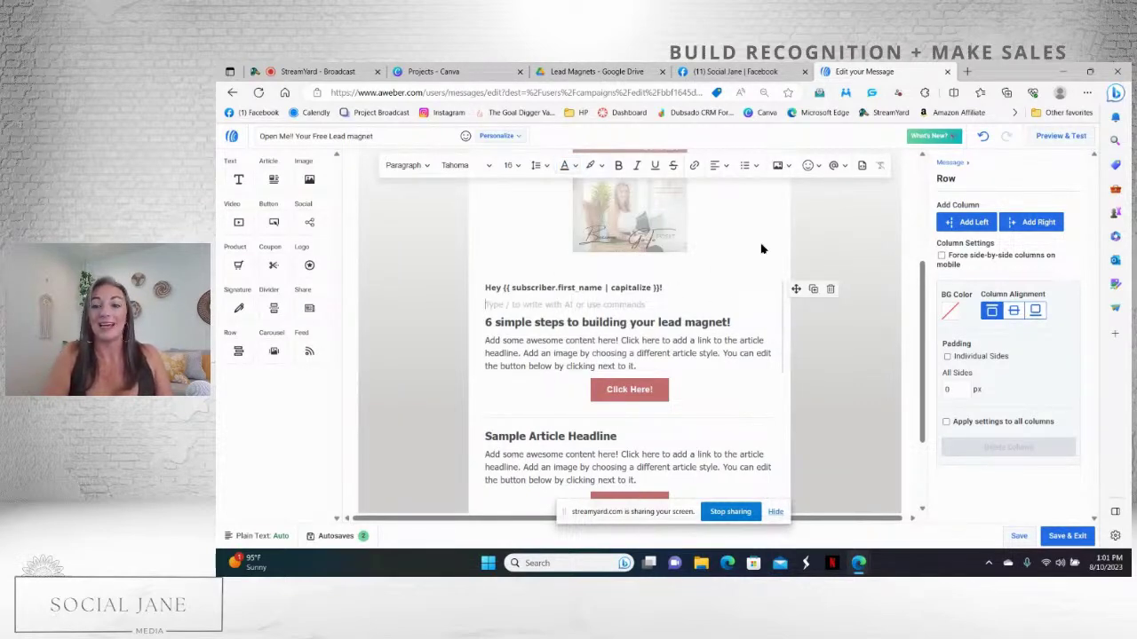
click(835, 165)
click(902, 186)
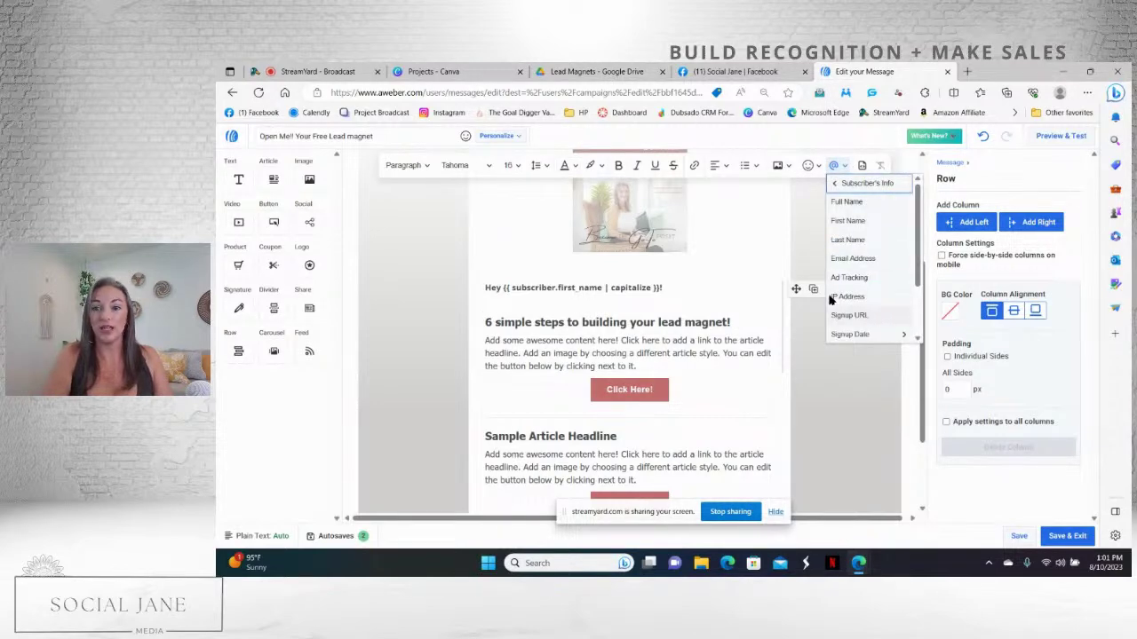
click(685, 295)
drag(637, 365, 485, 323)
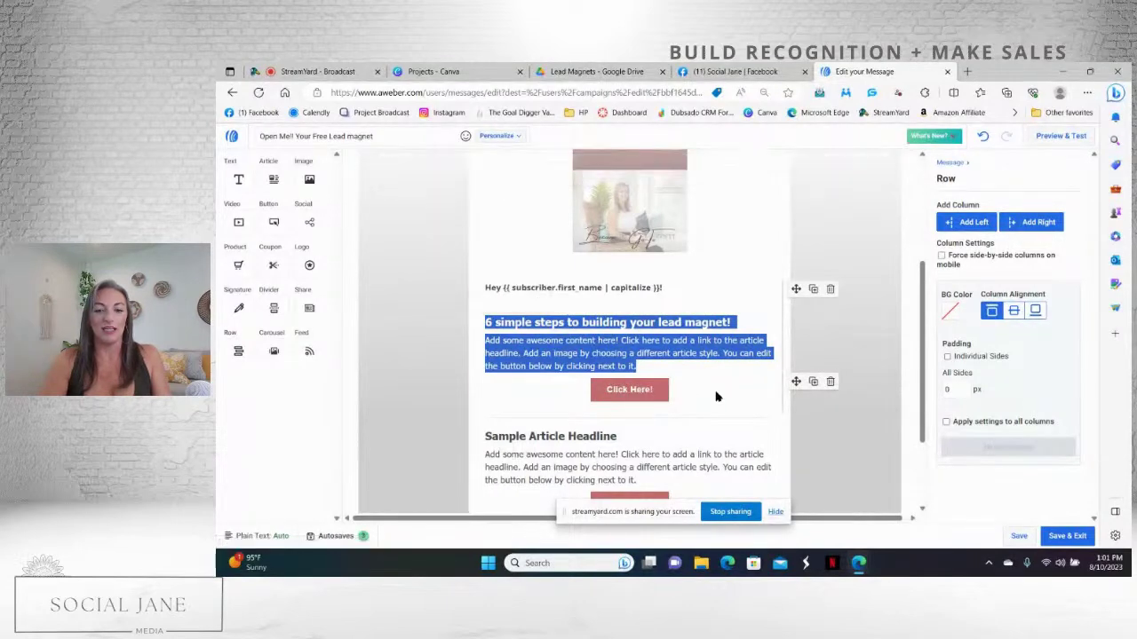
- Link the "Click Here!" button under the "6 simple steps" text to the copied Google Drive file URL
click(628, 394)
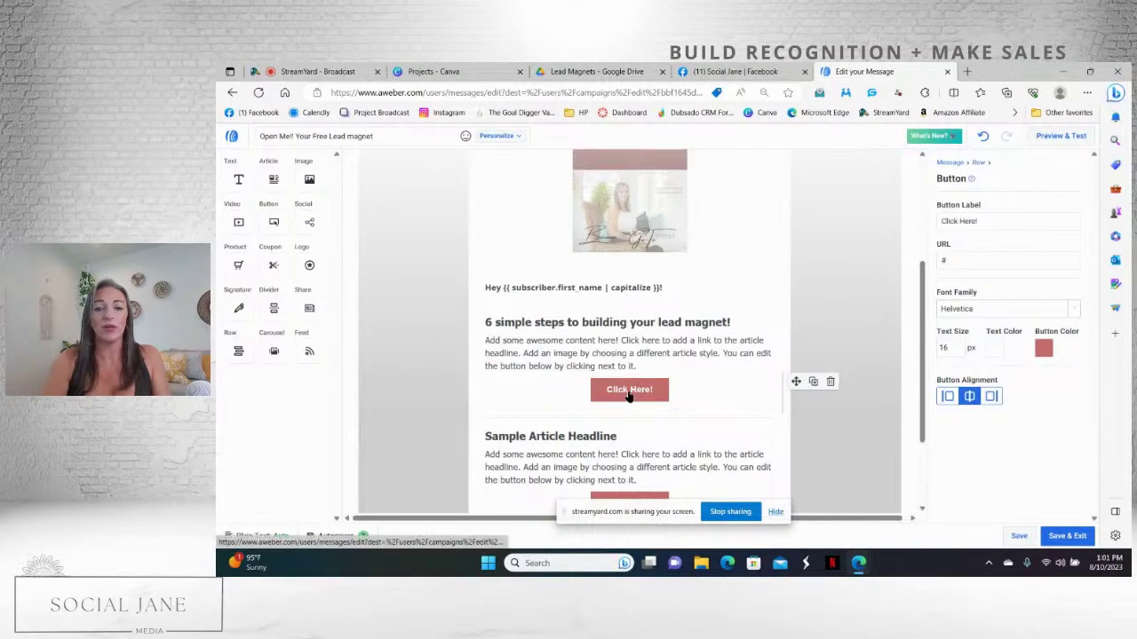
click(972, 262)
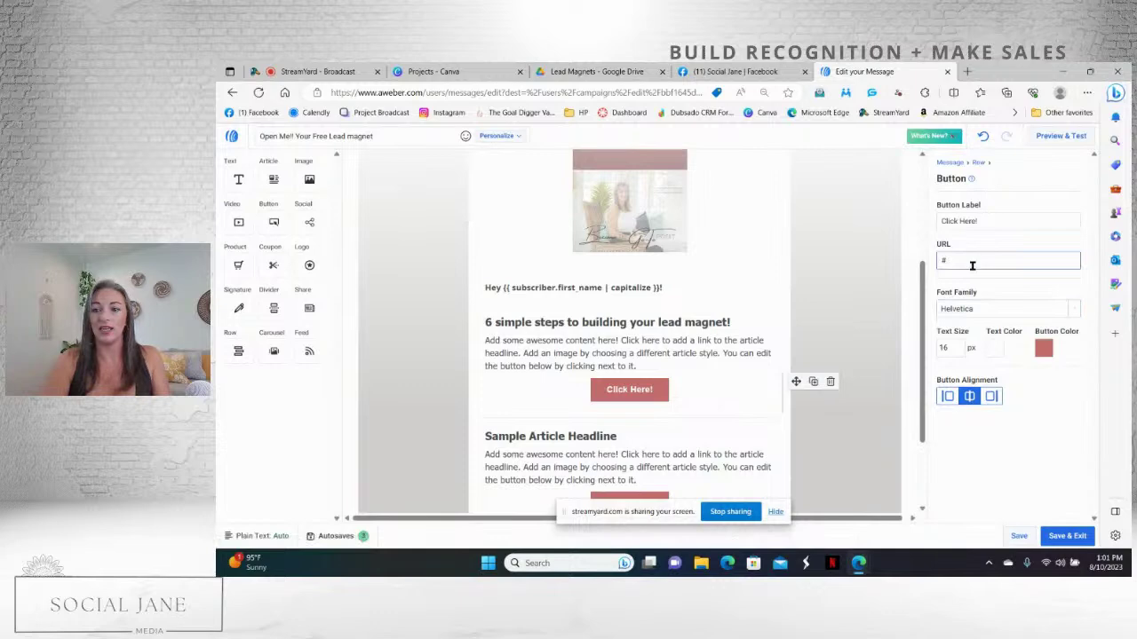
right_click(971, 259)
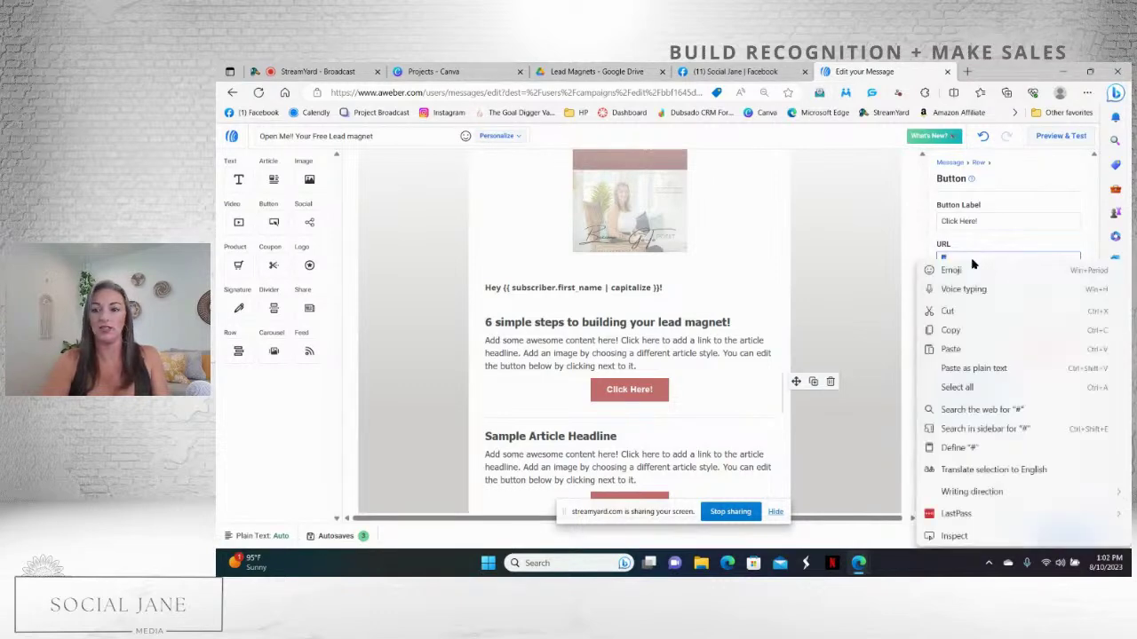
click(951, 349)
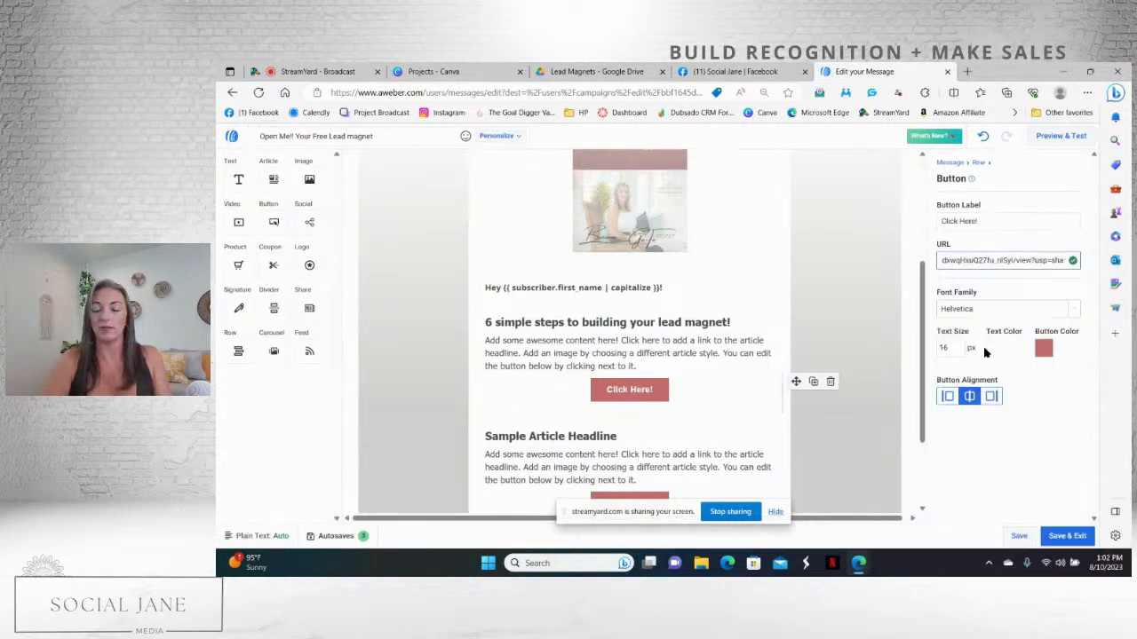
- Change the linked button's label to "Download Now!"
triple_click(981, 221)
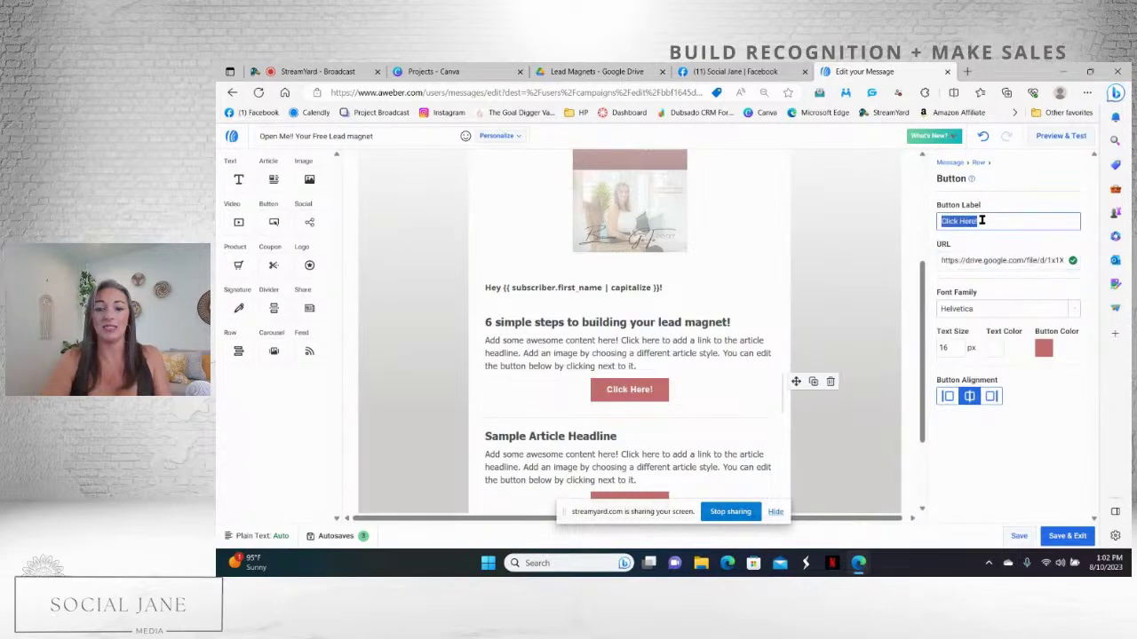
text(Download h)
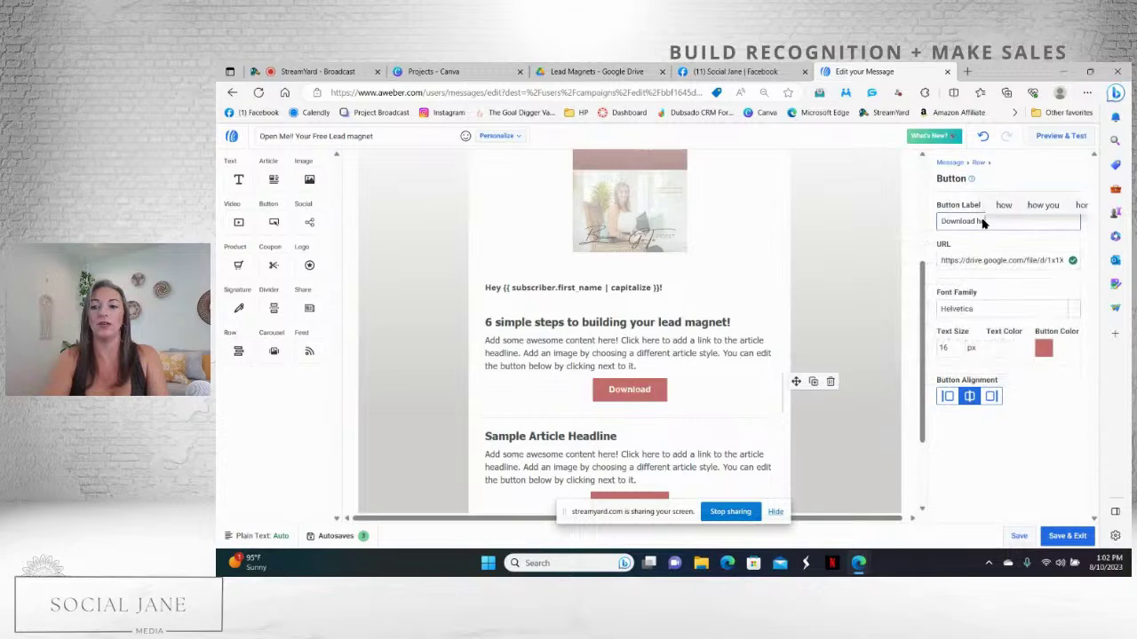
key(BackSpace)
text(Now!)
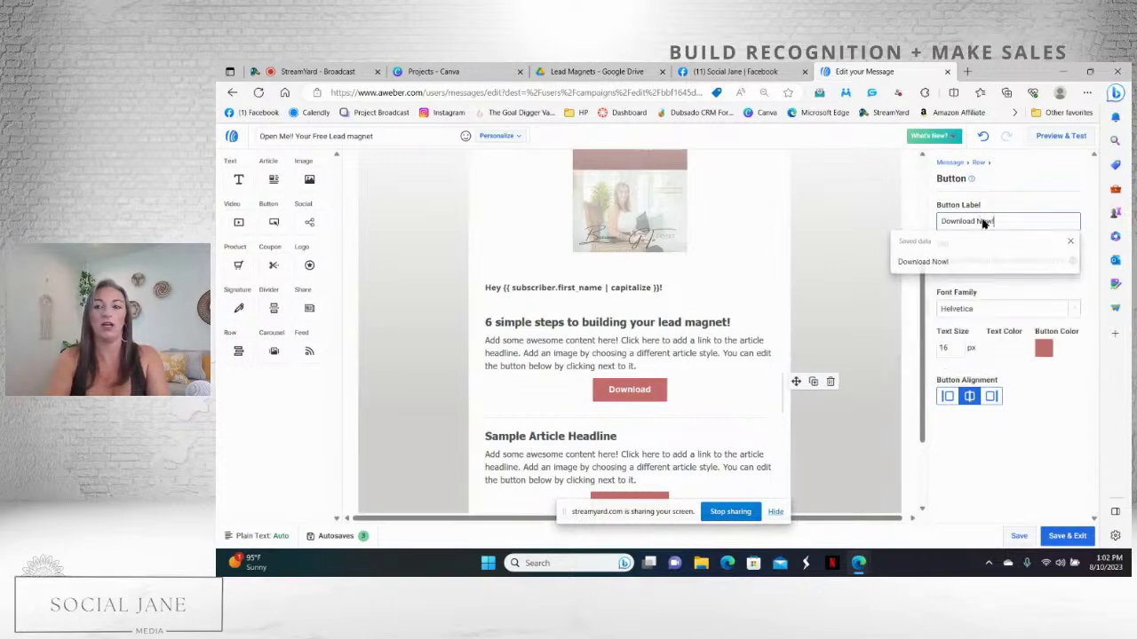
- Recolor the "Download Now!" button with the recently used dark slate gray and keep its text color
click(1044, 348)
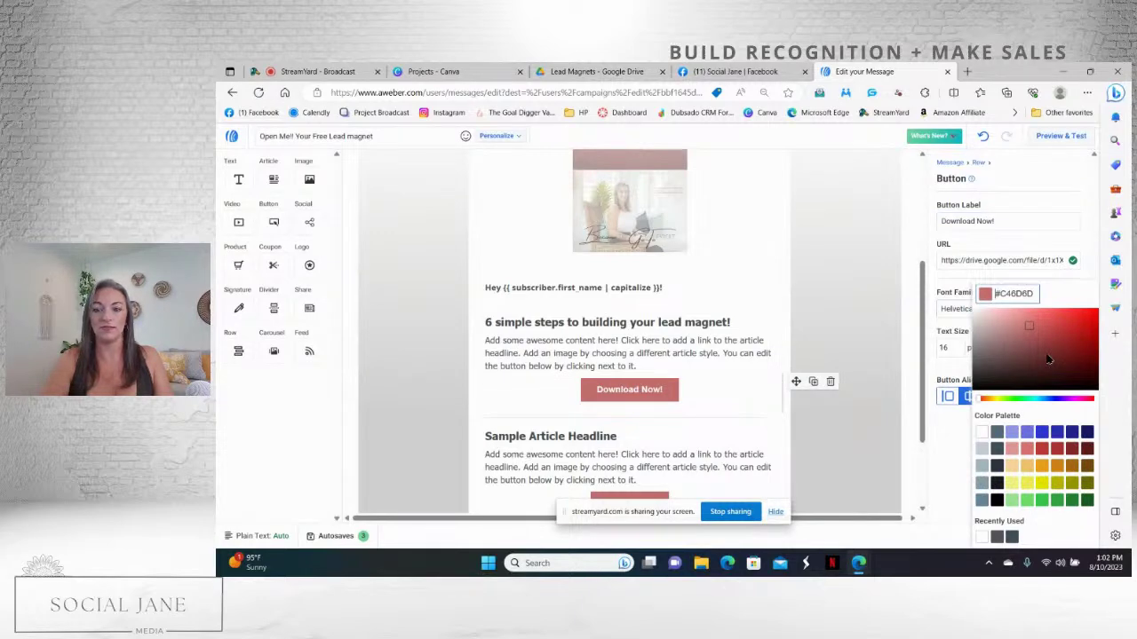
click(1011, 537)
click(947, 431)
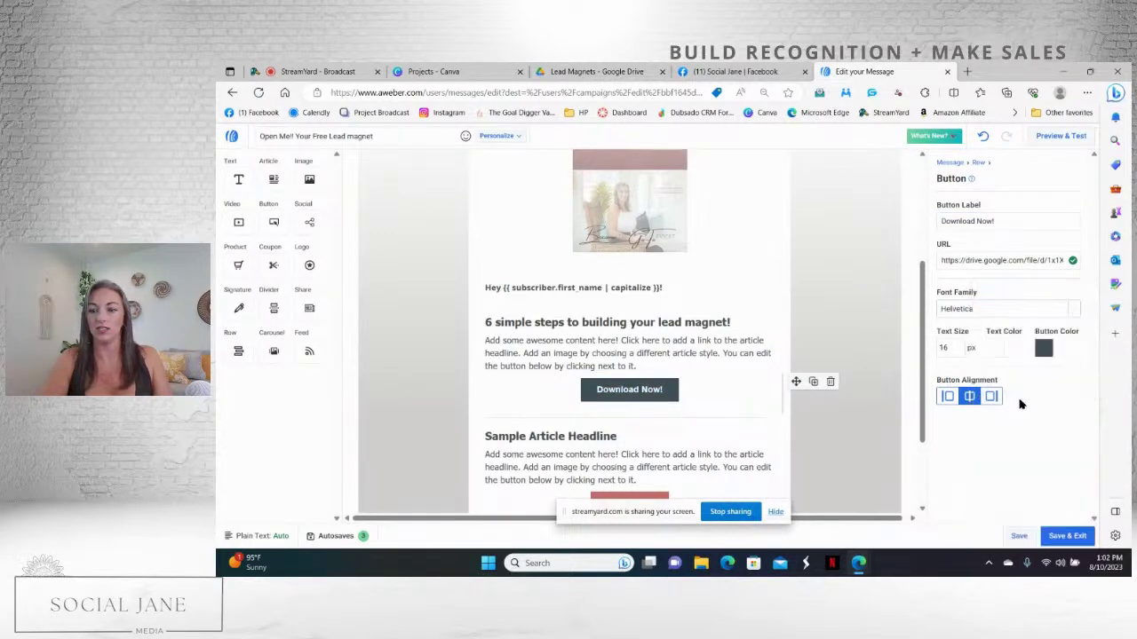
click(996, 351)
click(949, 453)
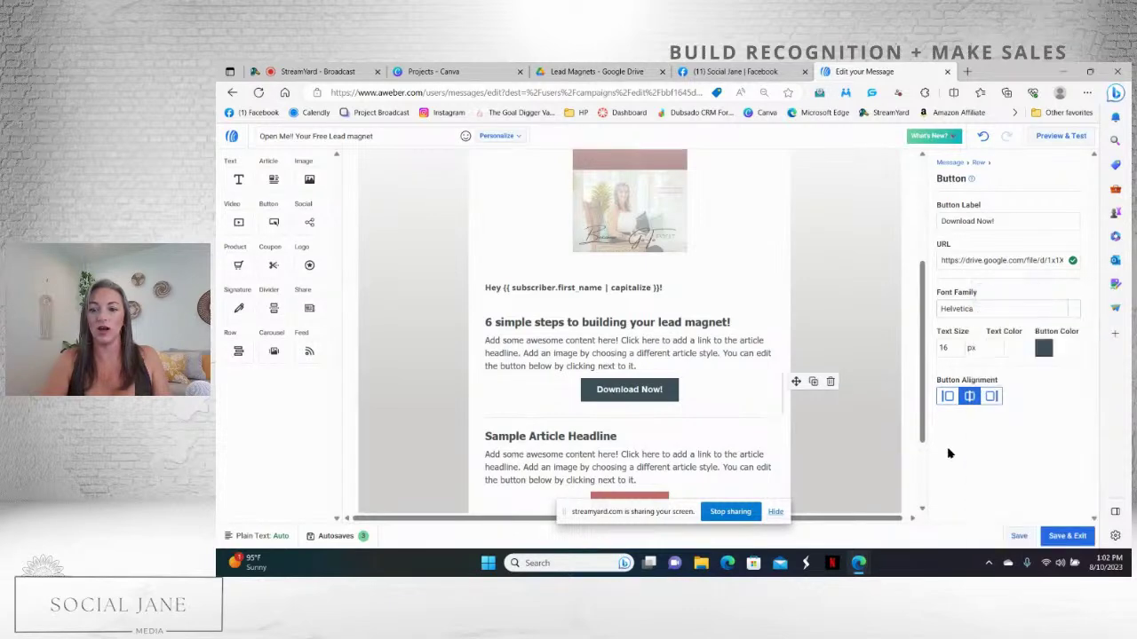
- Try right and left alignment on the "Download Now!" button and return it to center
click(991, 397)
click(947, 397)
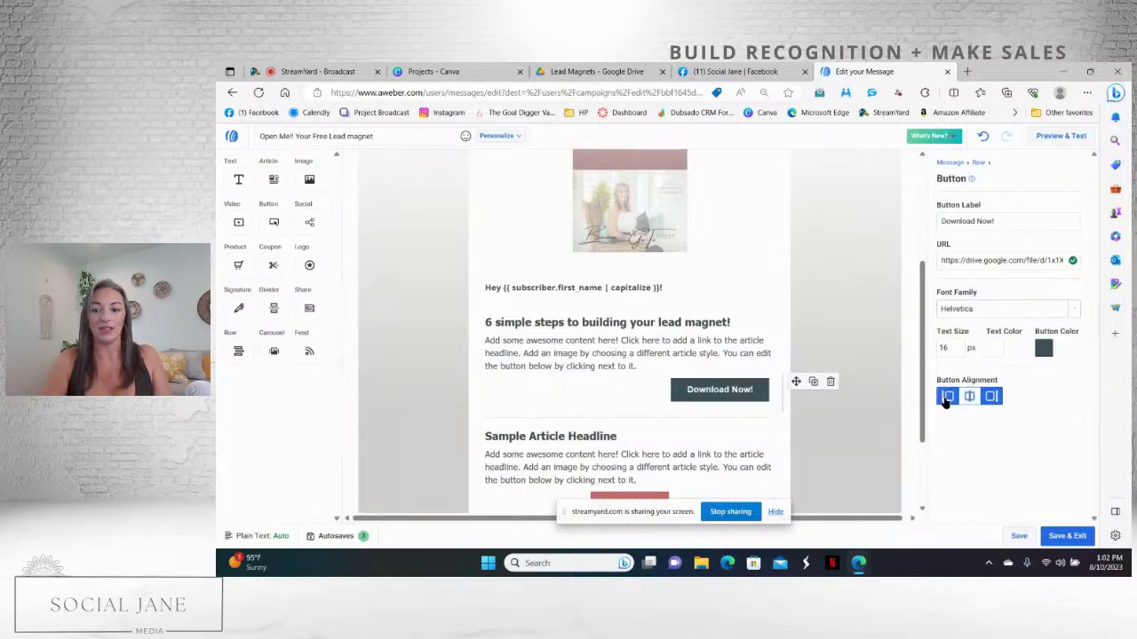
click(969, 397)
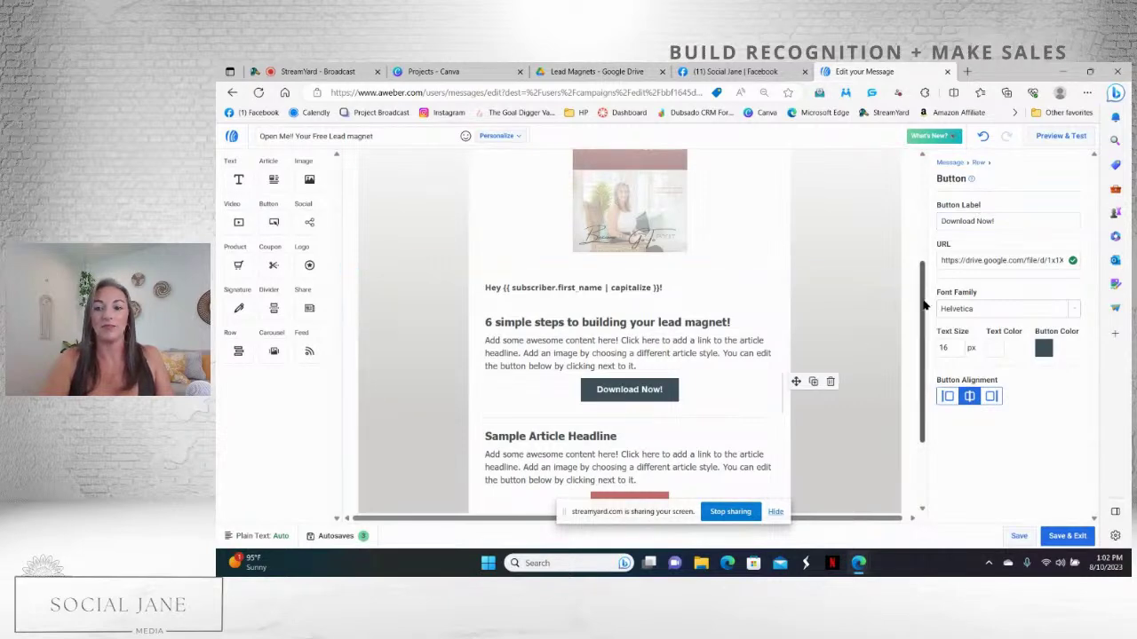
- Delete the remaining "Sample Article Headline" block and its "Click Here!" button from the end of the message
drag(923, 305, 923, 370)
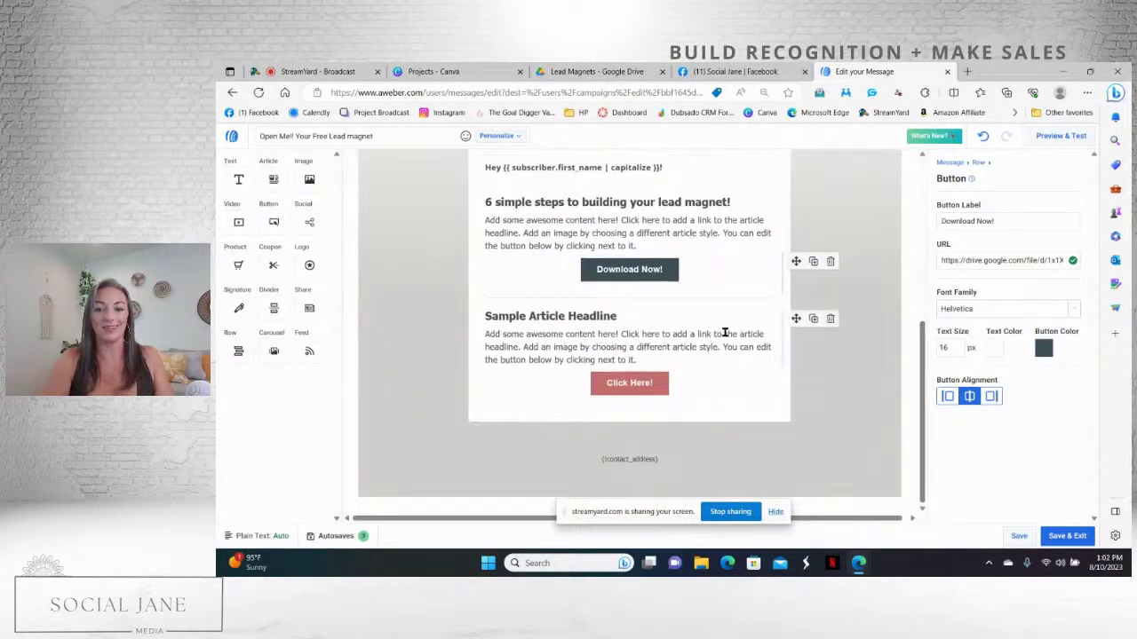
click(830, 319)
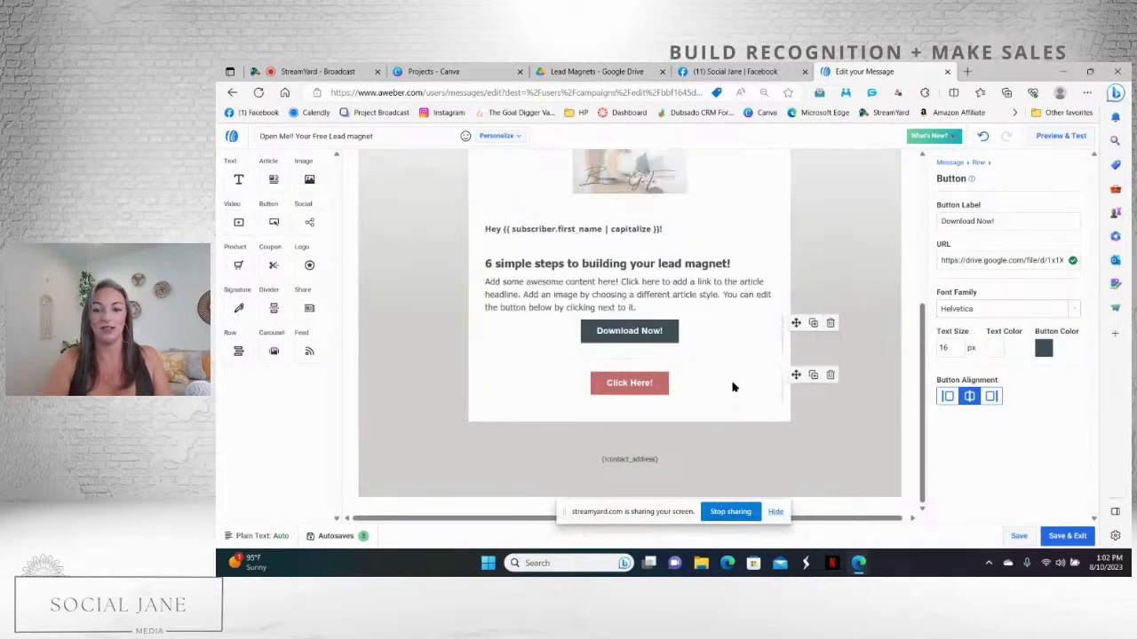
click(830, 376)
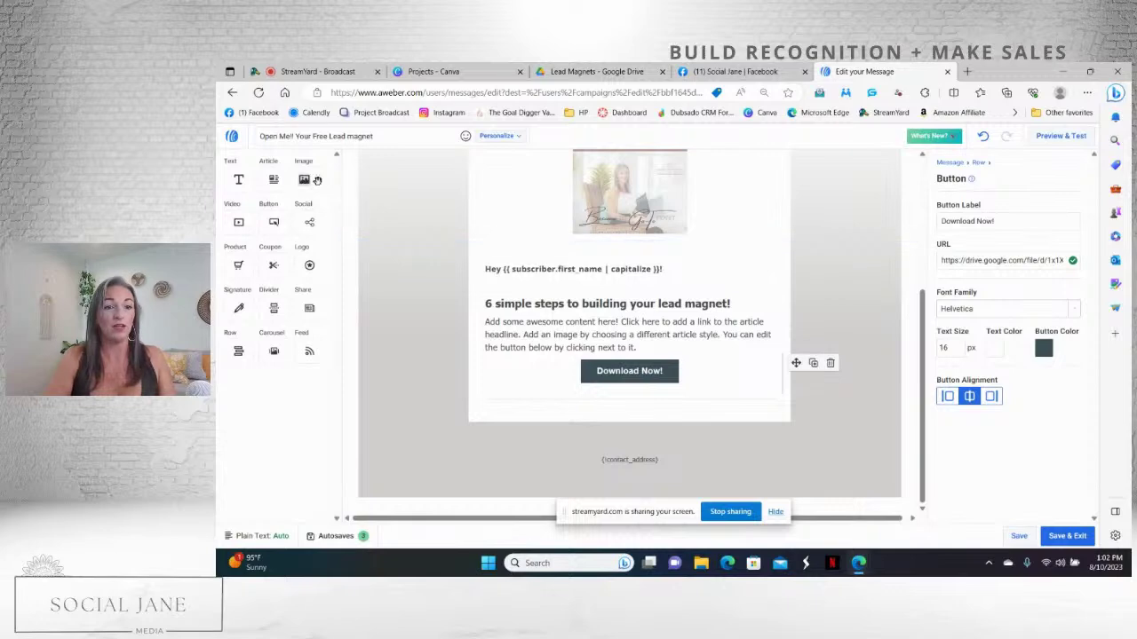
- Add an image element below the "Download Now!" button, upload "Updated Email Signature 04.17.23" into it, and align it left
drag(317, 180, 501, 410)
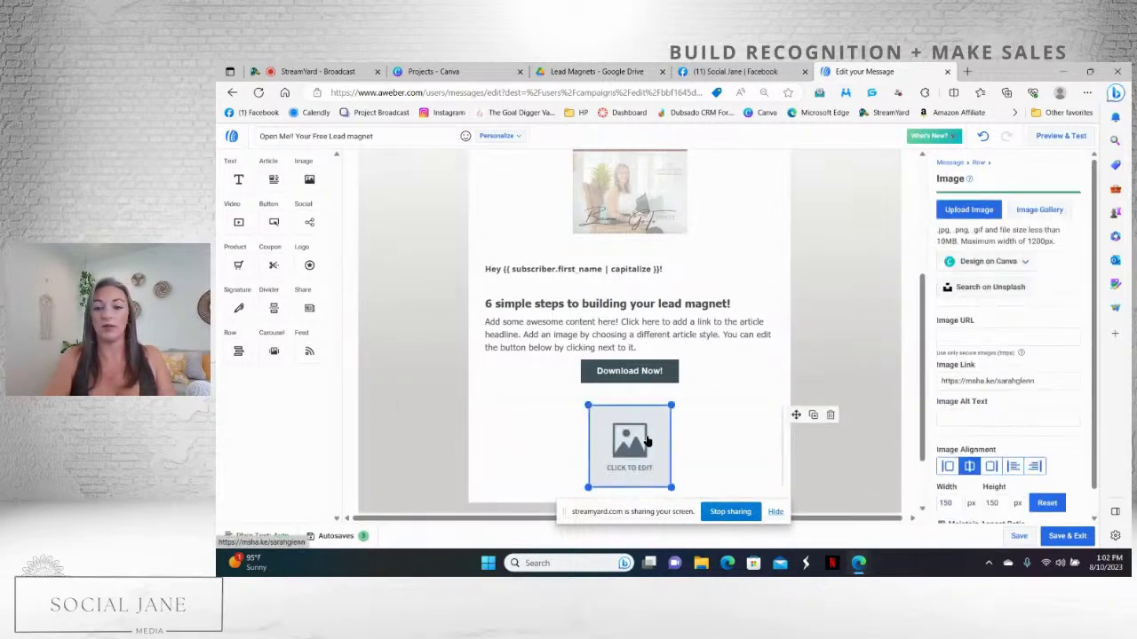
click(965, 215)
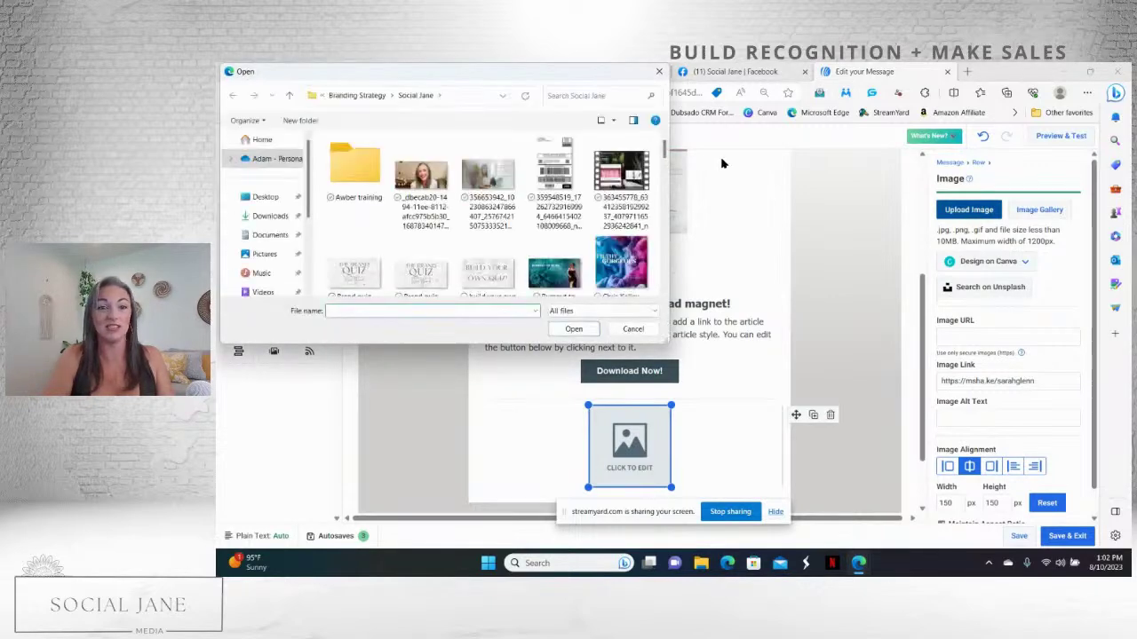
drag(664, 153, 687, 286)
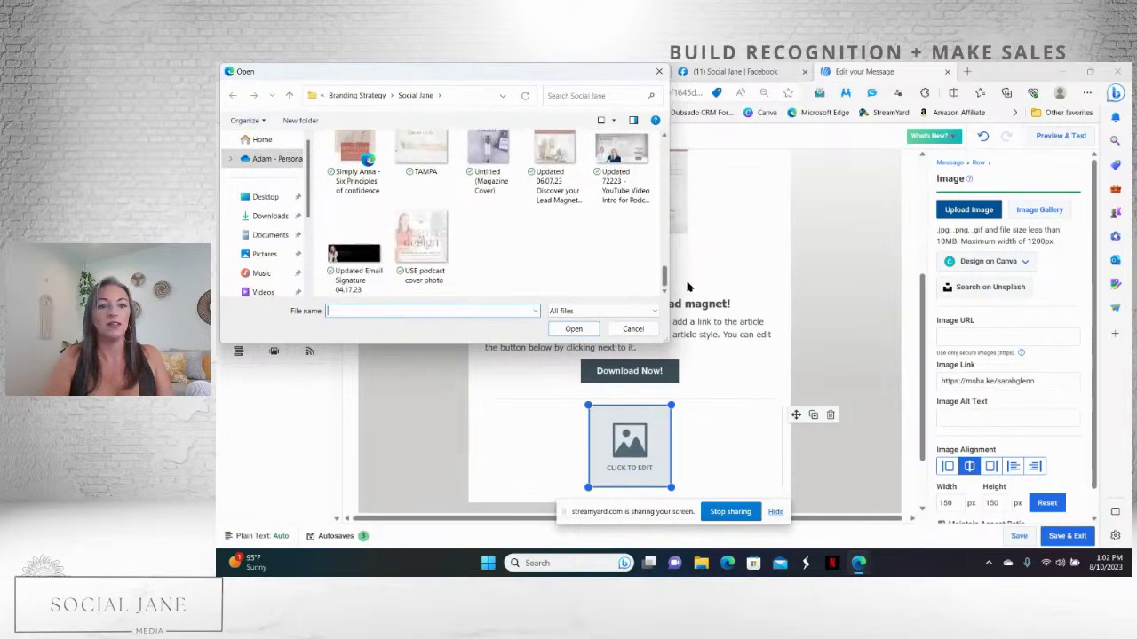
click(353, 256)
click(573, 328)
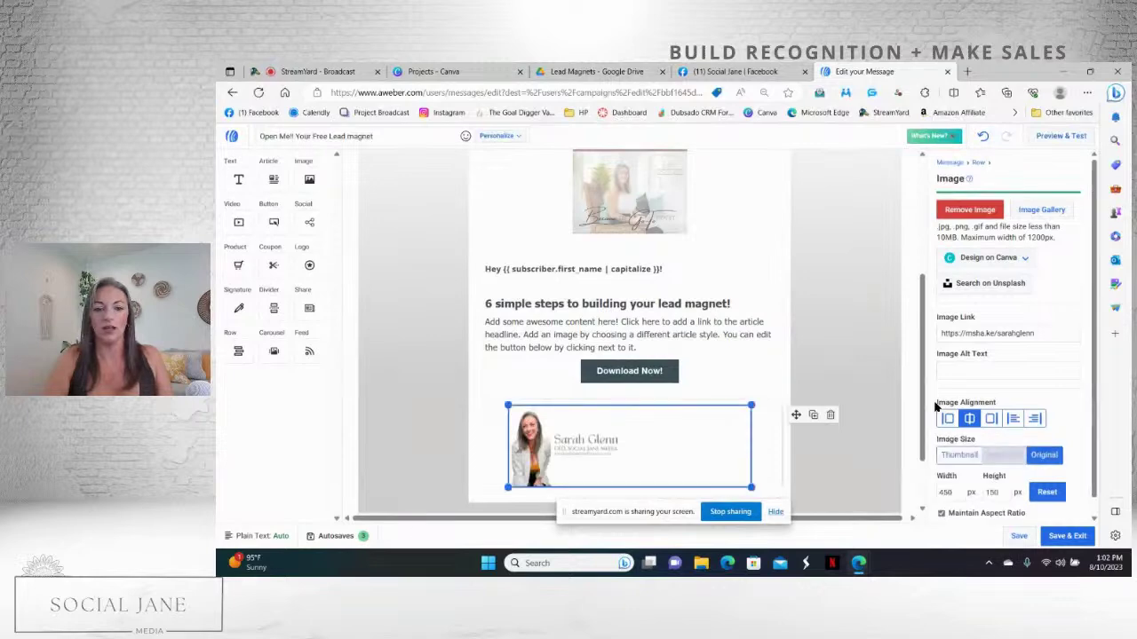
click(948, 420)
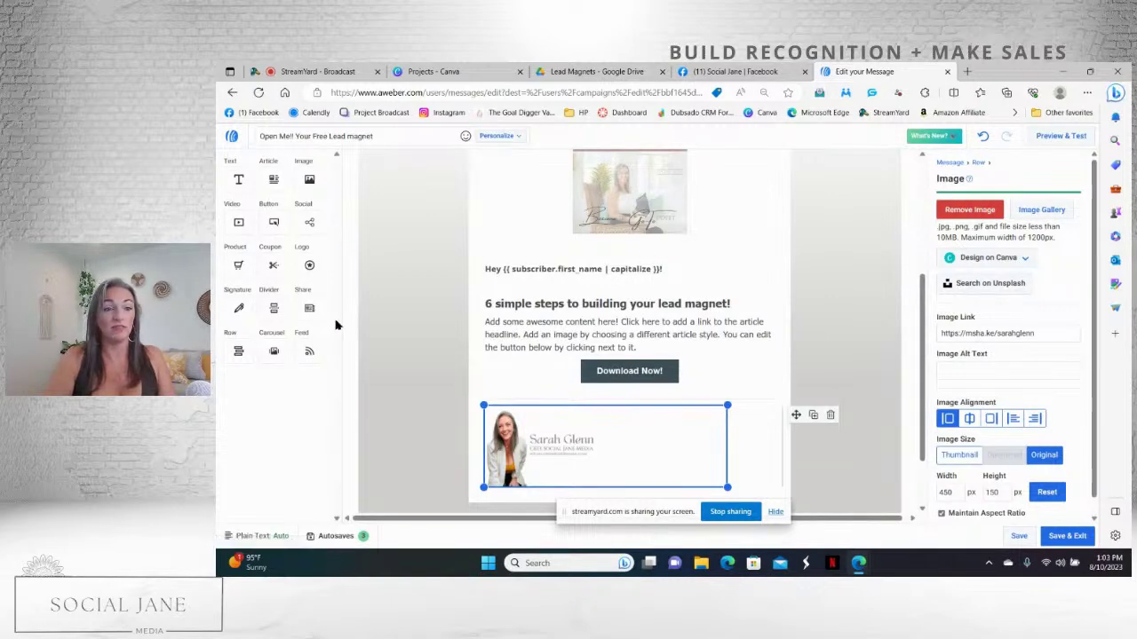
- Add a signature element below the "Download Now!" button and replace "Social Jane" in its sign-off with the sender's first name
mouse_move(309, 362)
mouse_down()
mouse_move(494, 453)
mouse_move(494, 399)
mouse_move(535, 397)
mouse_up()
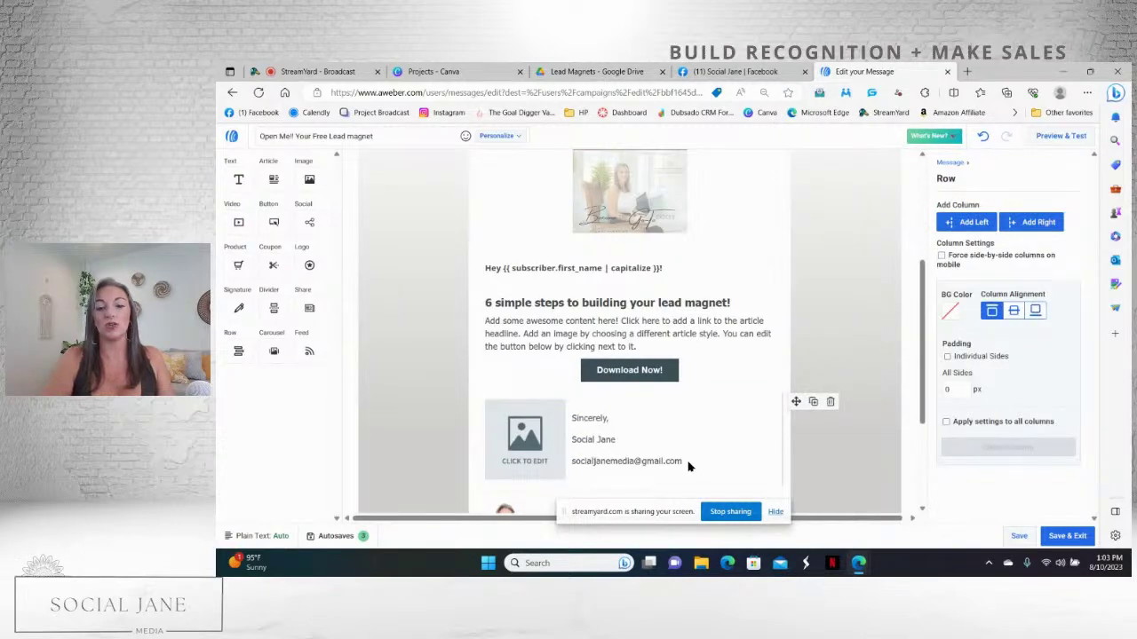
click(619, 442)
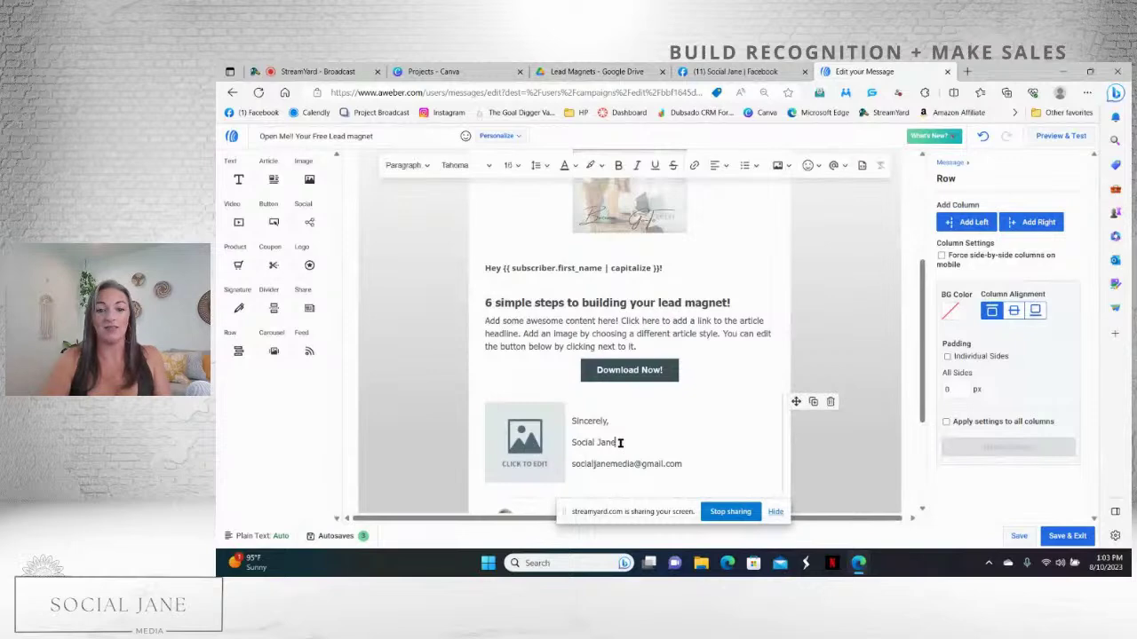
drag(611, 442, 571, 443)
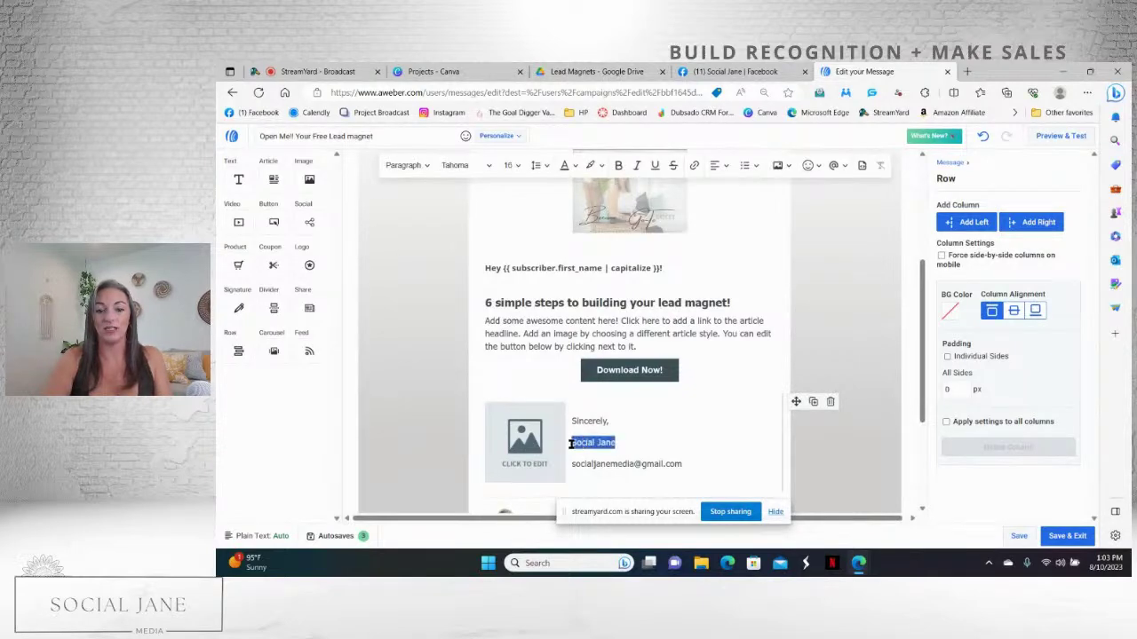
text(Sincerely,)
key(Return)
text(Sarah)
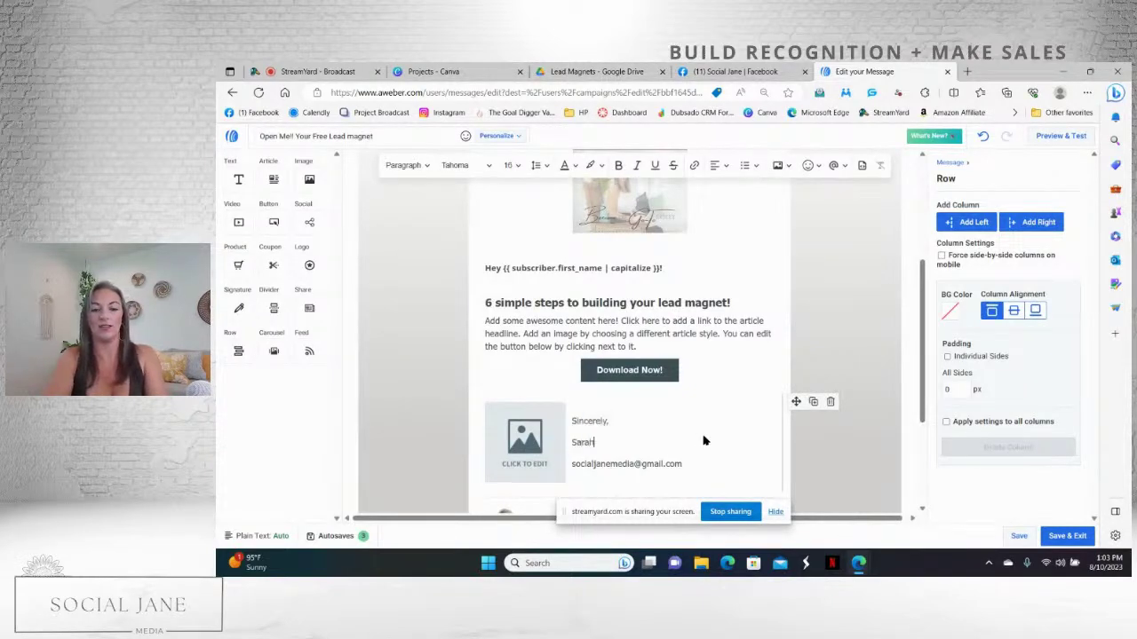
click(691, 463)
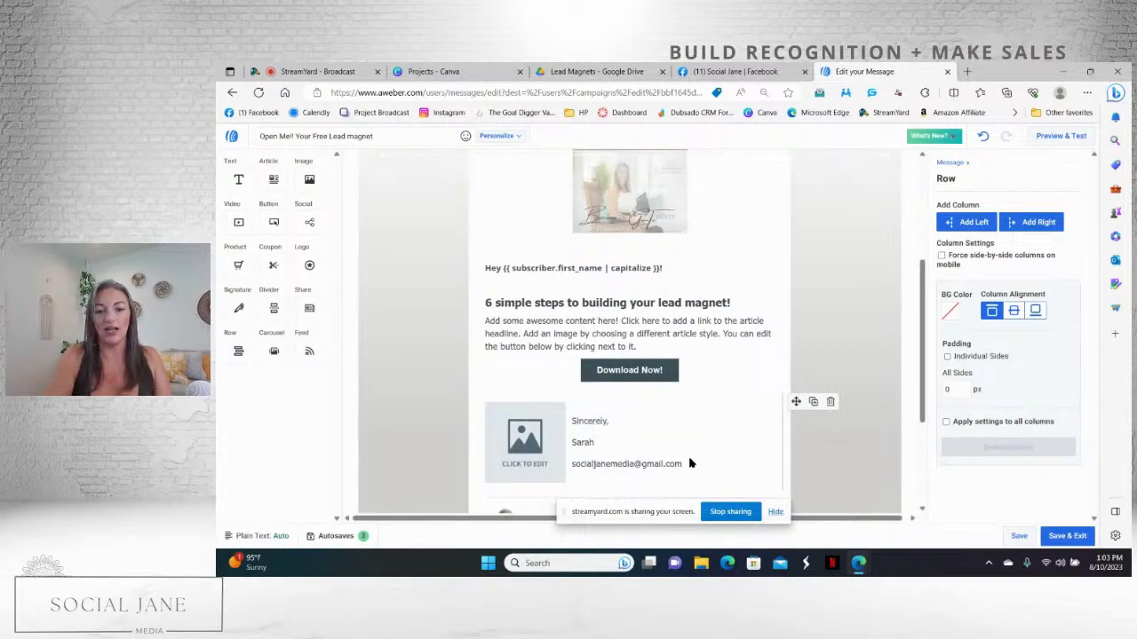
- Upload the portrait photo from the Social Jane folder into the signature's image placeholder
click(541, 461)
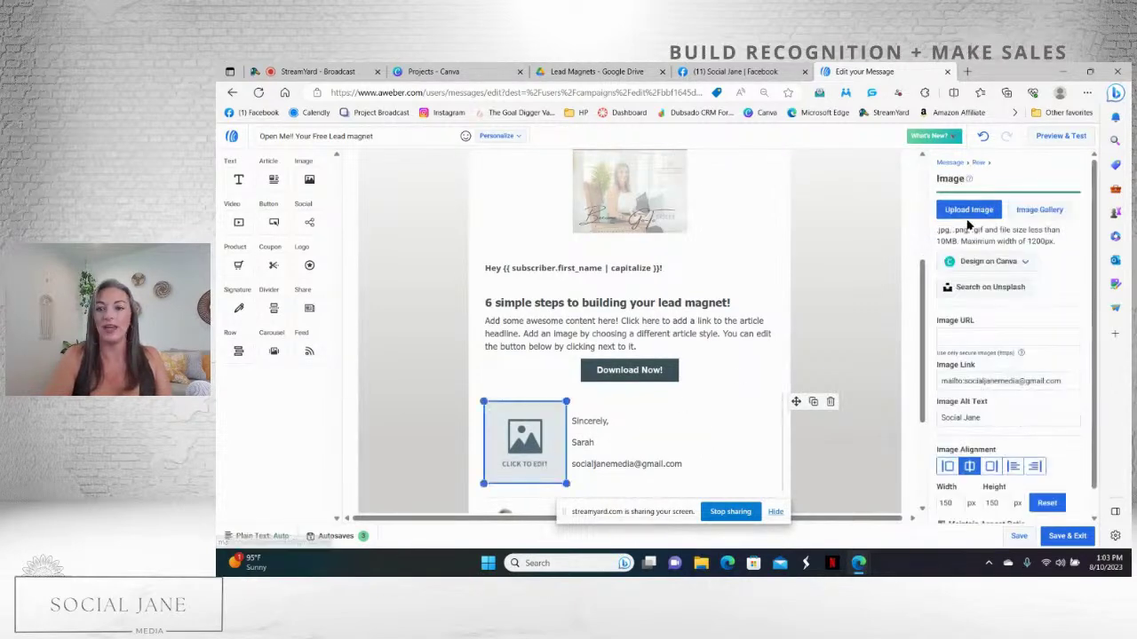
click(968, 211)
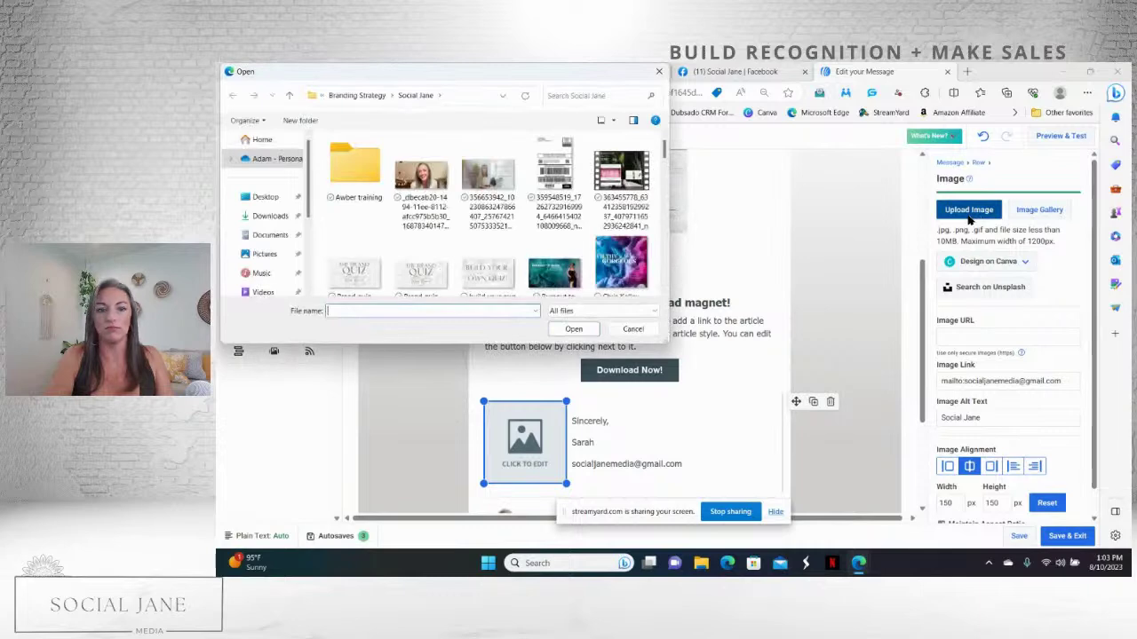
click(421, 177)
click(573, 329)
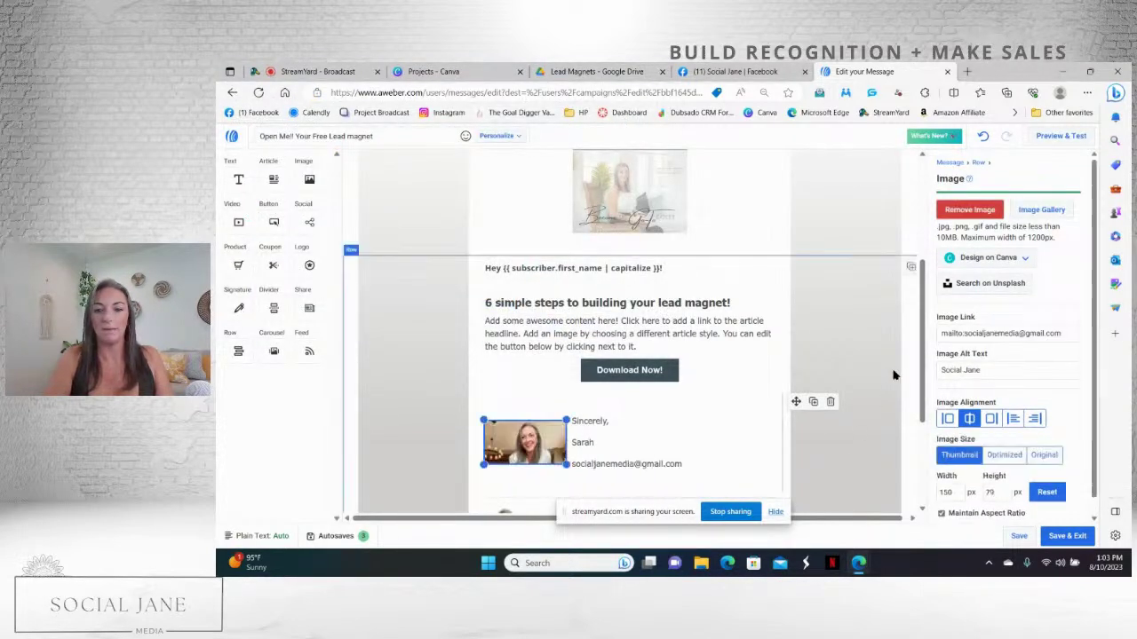
- Delete the email signature banner image below the new signature block
drag(921, 382, 920, 432)
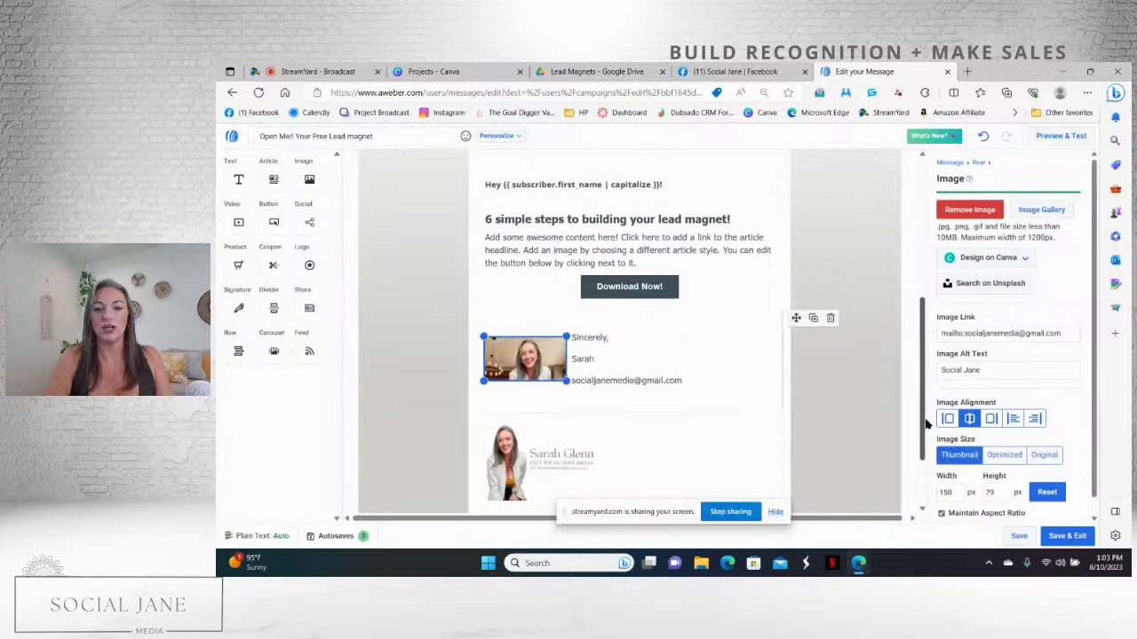
click(638, 444)
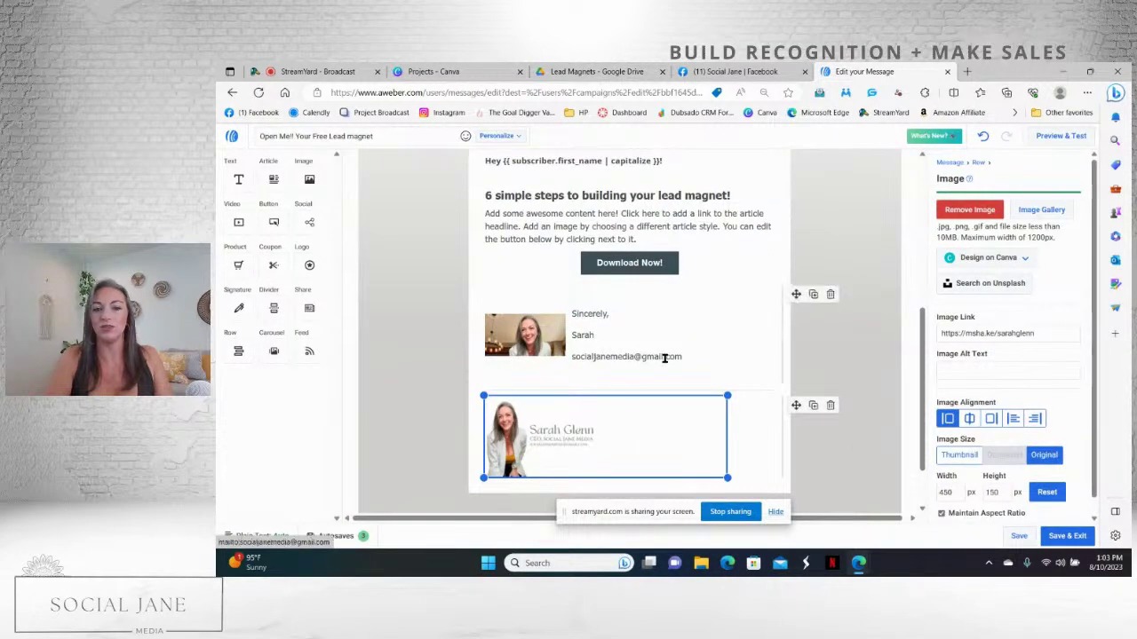
click(830, 406)
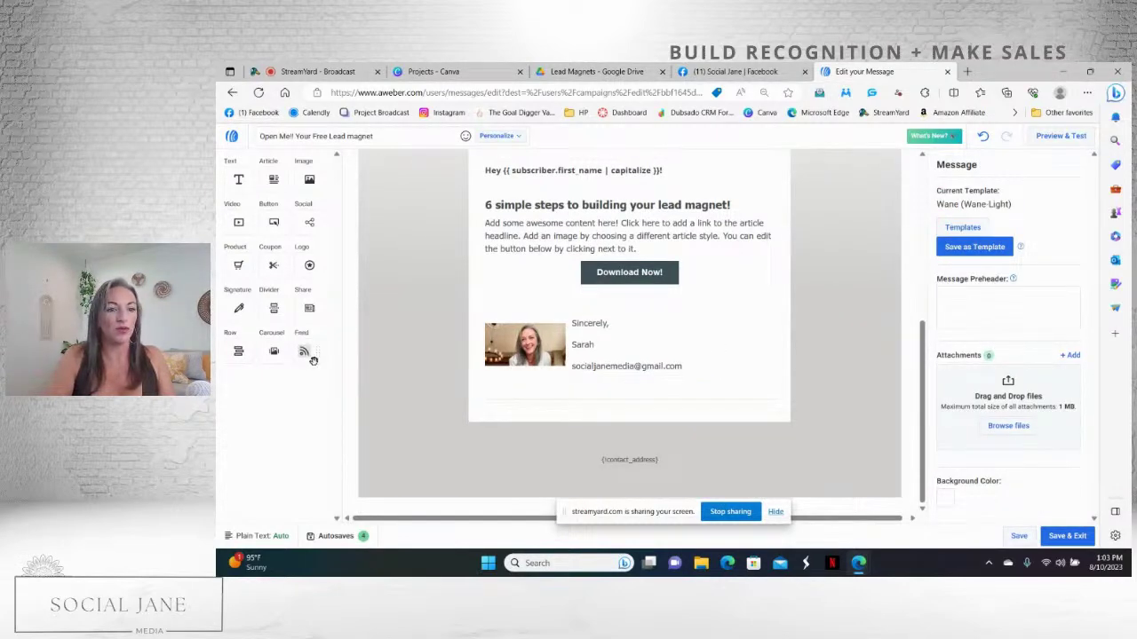
- Add a social element without Twitter below the signature and open its Facebook link for editing
mouse_move(309, 222)
mouse_down()
mouse_move(462, 338)
mouse_move(543, 423)
mouse_up()
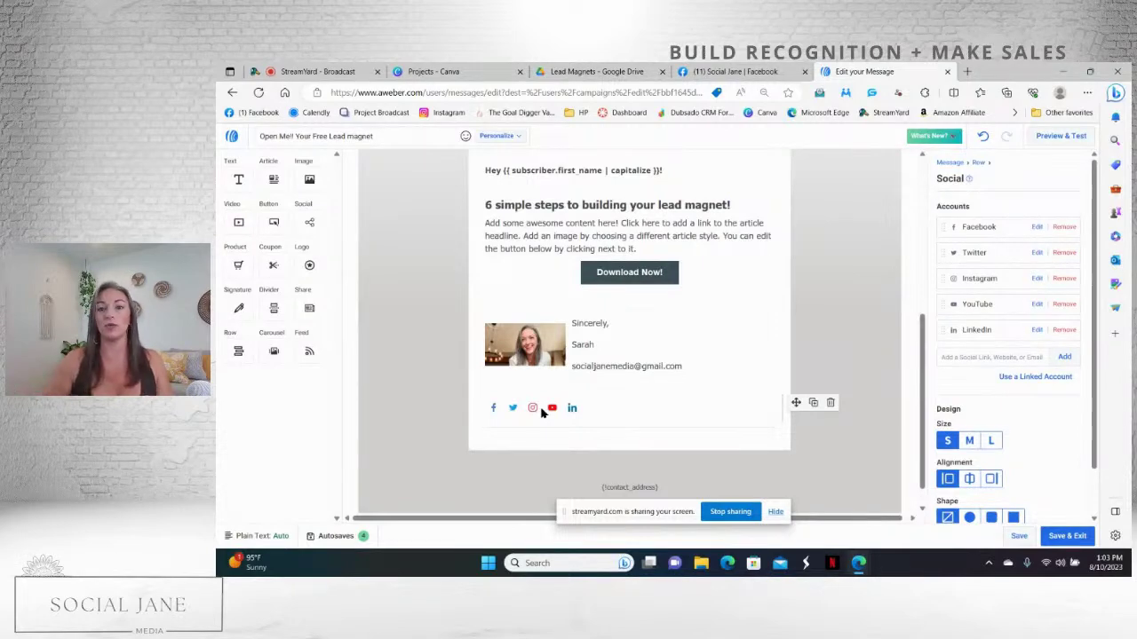
click(1063, 254)
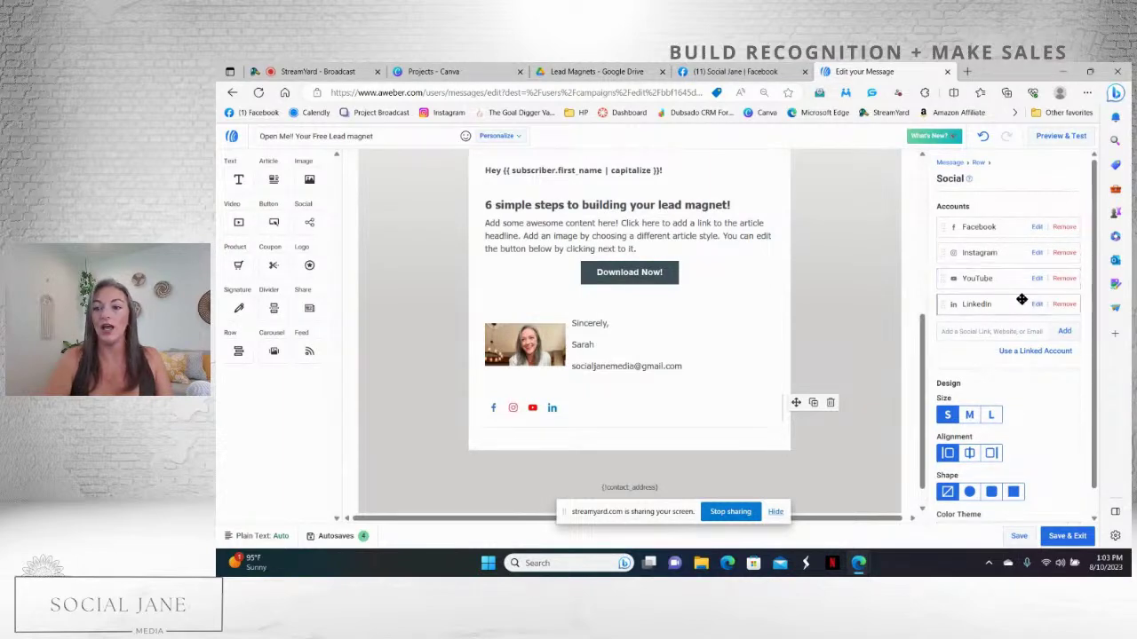
click(1036, 228)
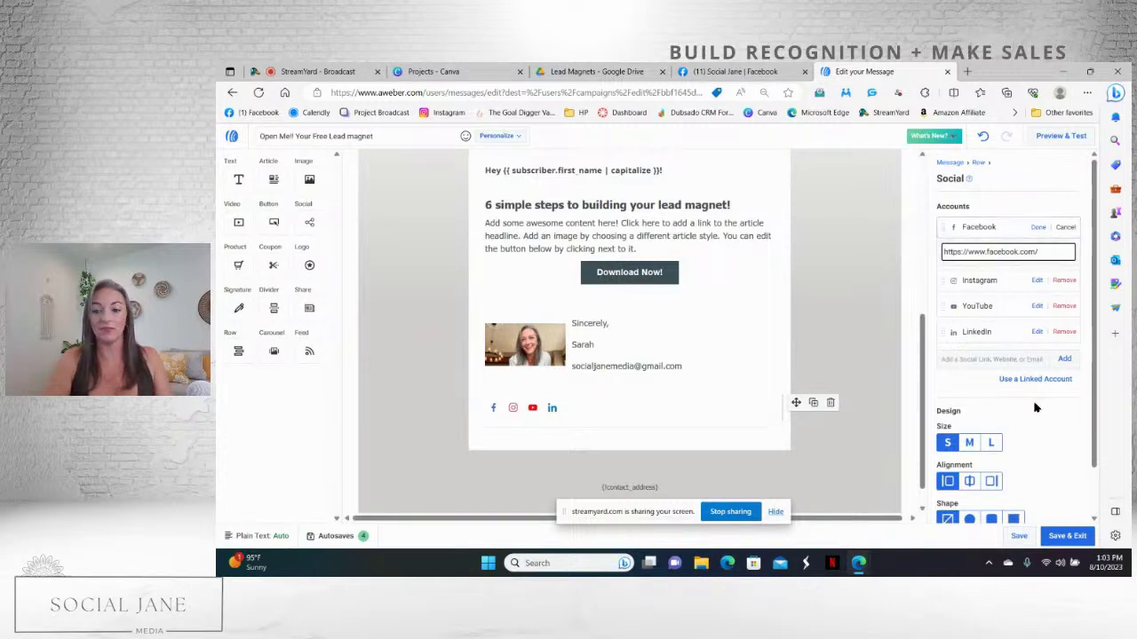
- Set the social icons' shape to circle and their color theme to White
scroll(1048, 435, down, 1)
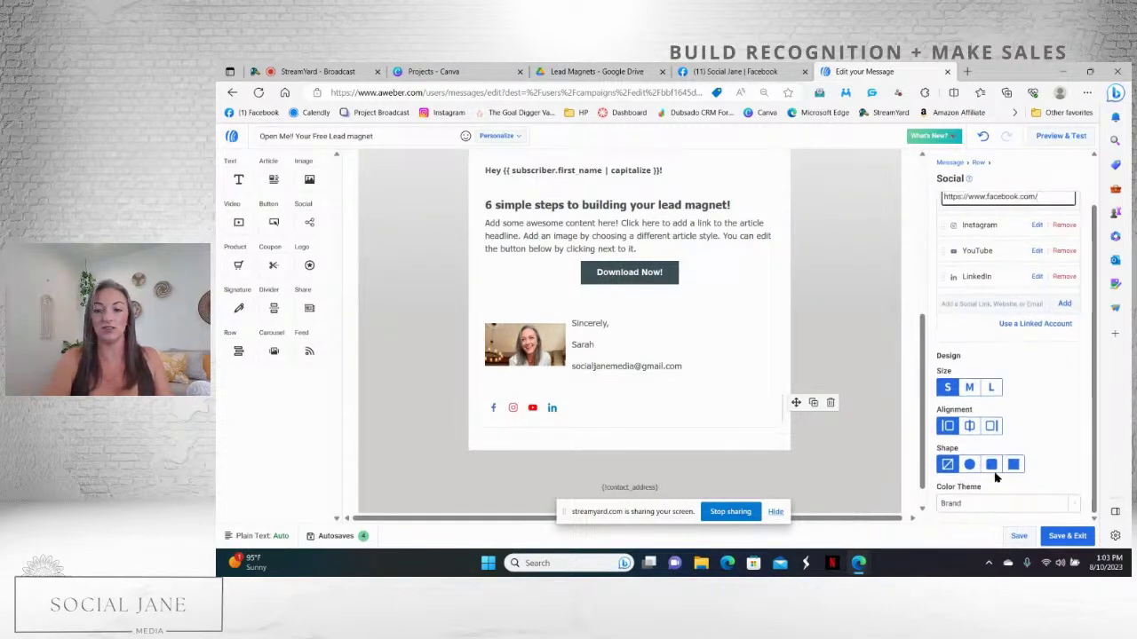
click(971, 469)
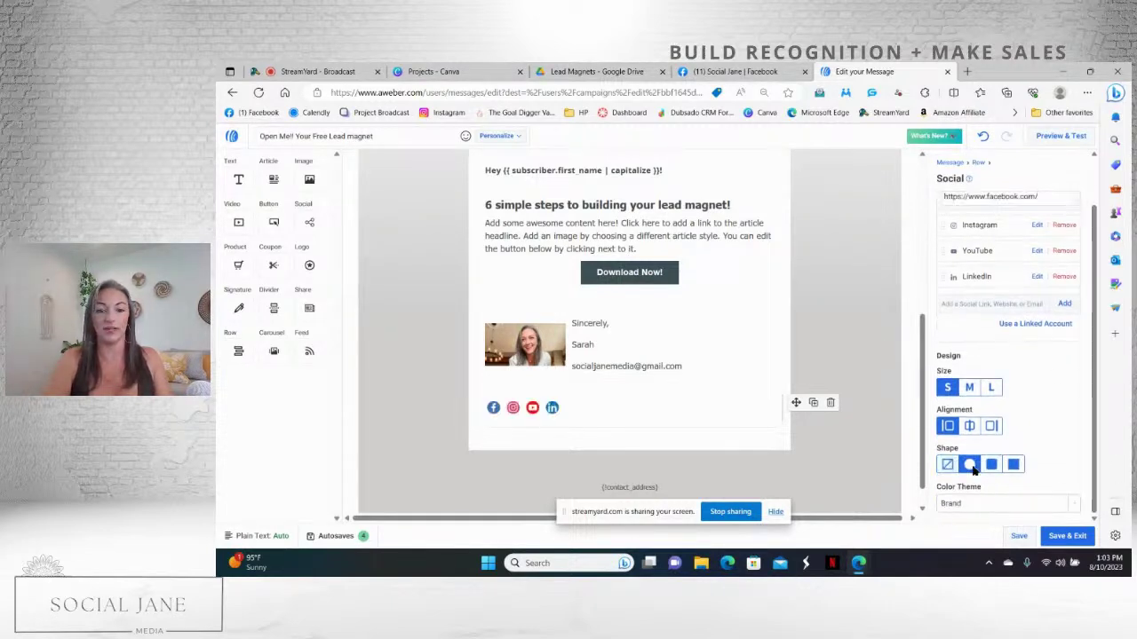
click(1073, 502)
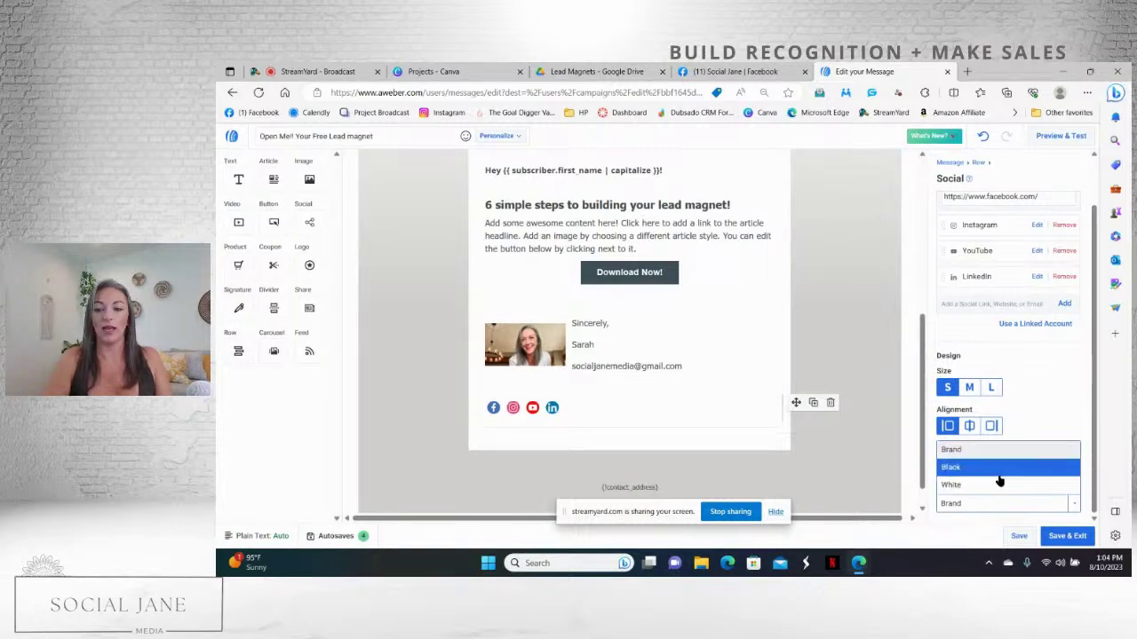
click(998, 487)
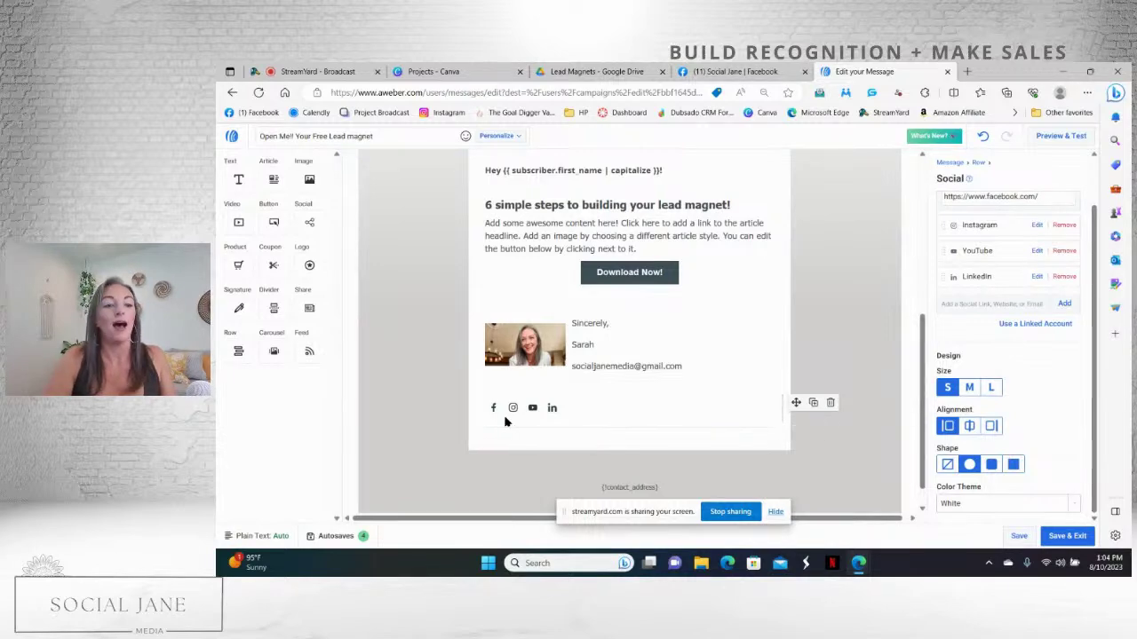
- Open the message preview, test the cover image's link to the PDF, and return to the preview
drag(922, 410, 906, 220)
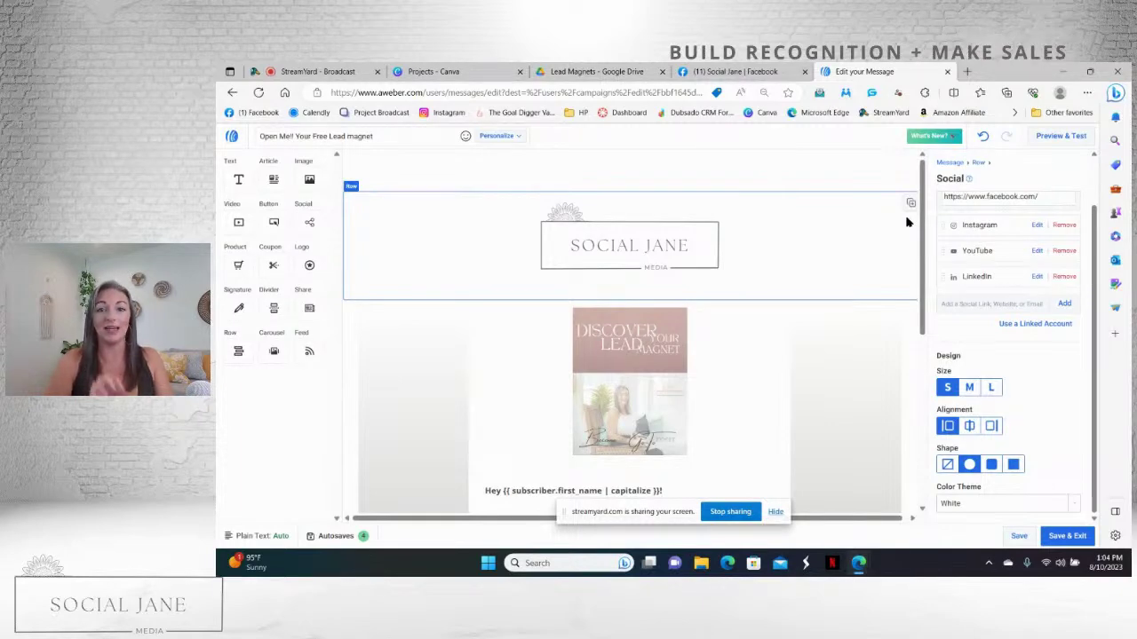
drag(924, 238, 926, 313)
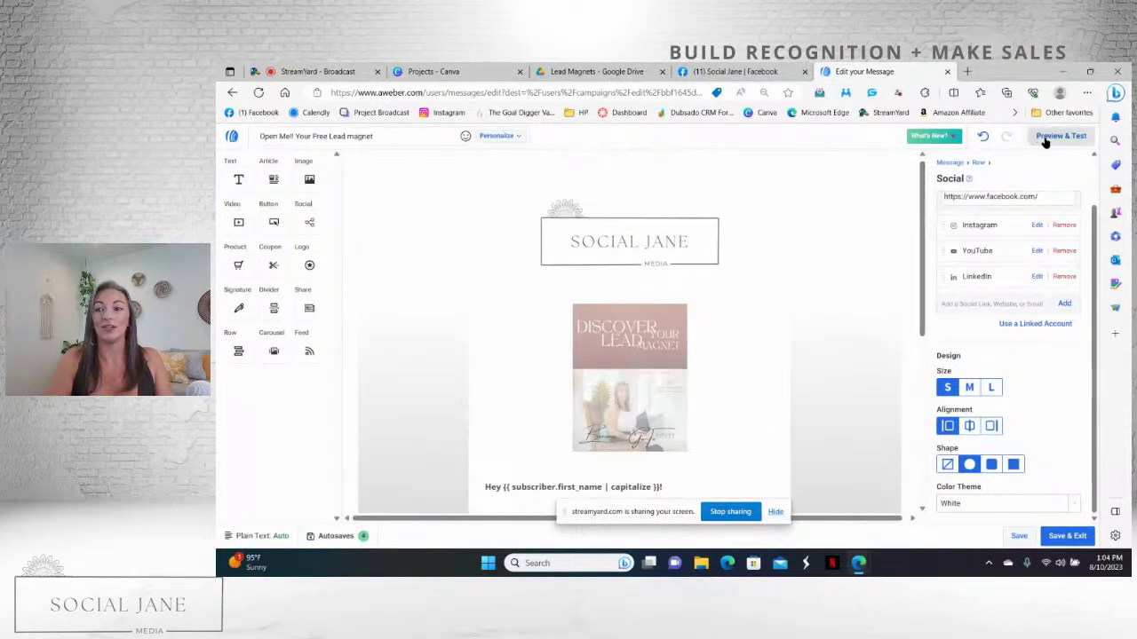
click(1053, 137)
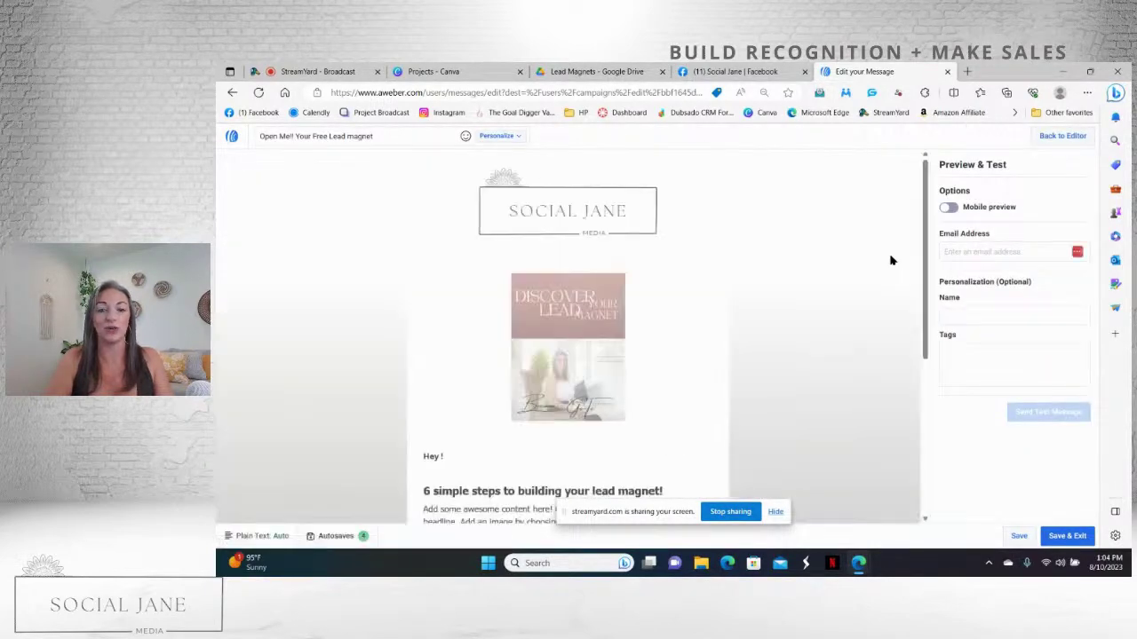
drag(919, 270, 604, 305)
click(558, 286)
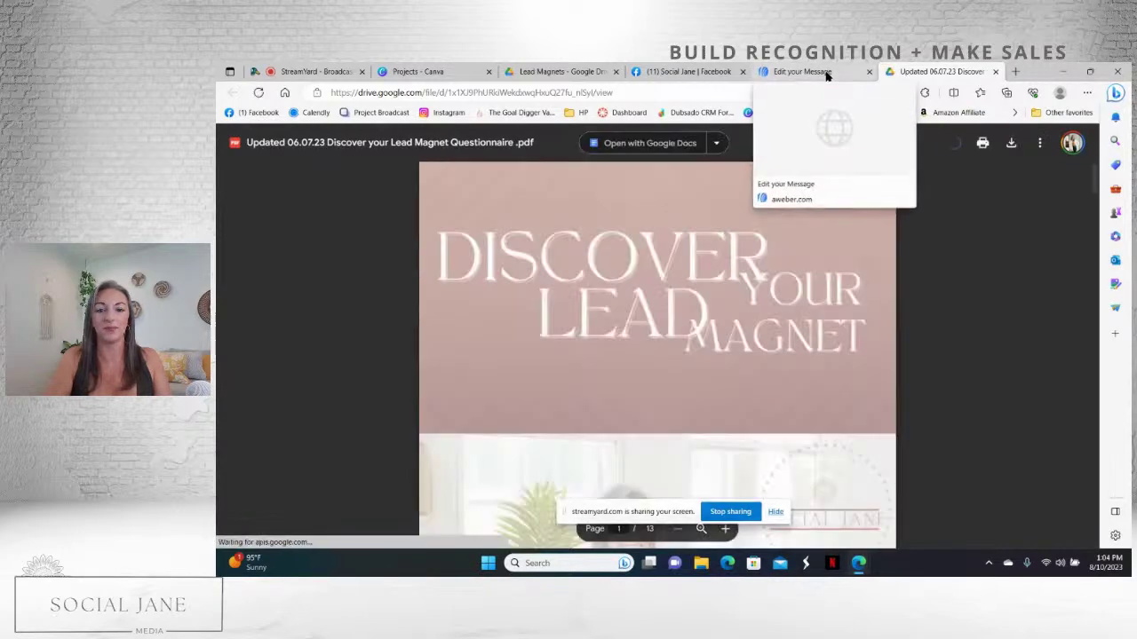
click(826, 75)
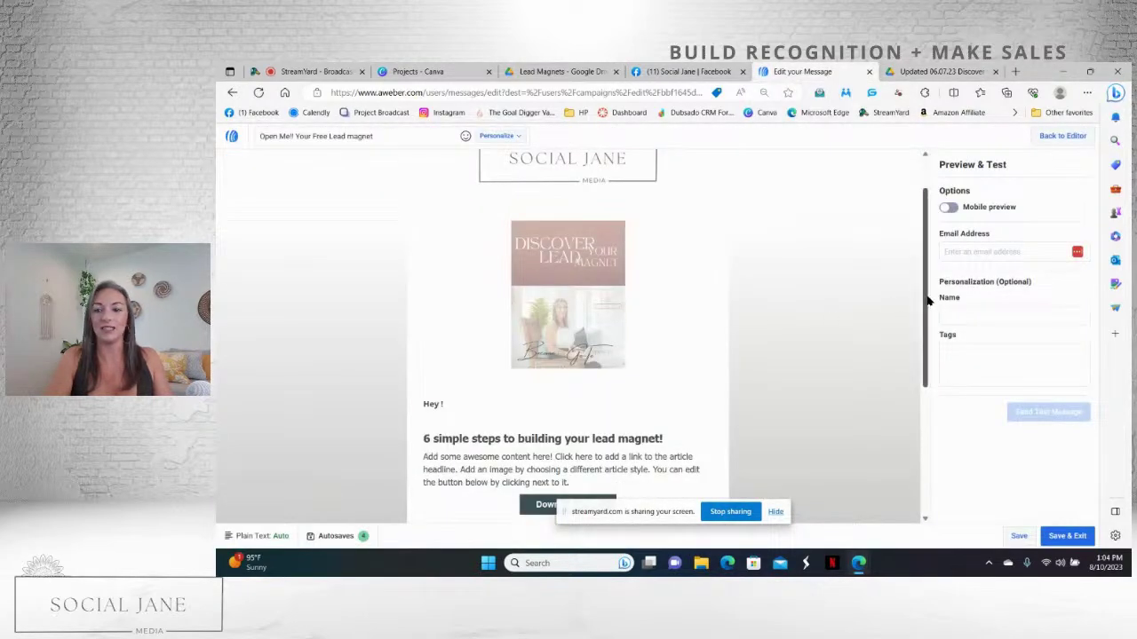
- Test the "Download Now!" button's PDF link from the preview and return to the message
drag(929, 299, 924, 356)
click(592, 404)
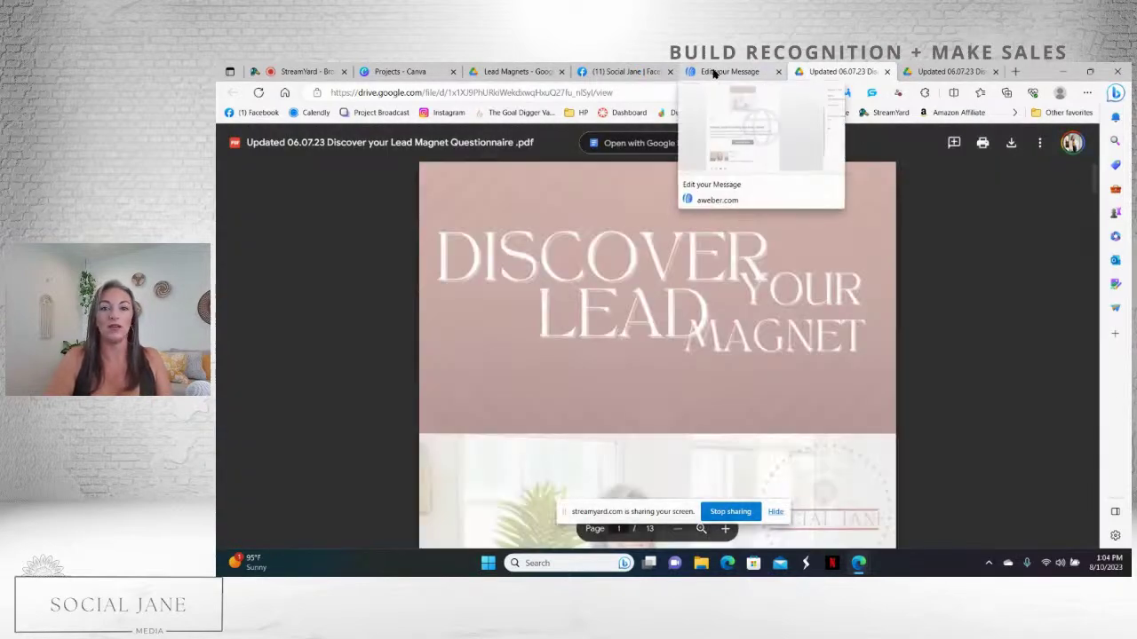
click(713, 72)
- Check the message in mobile preview, and save and exit back to the campaign
drag(925, 308, 920, 172)
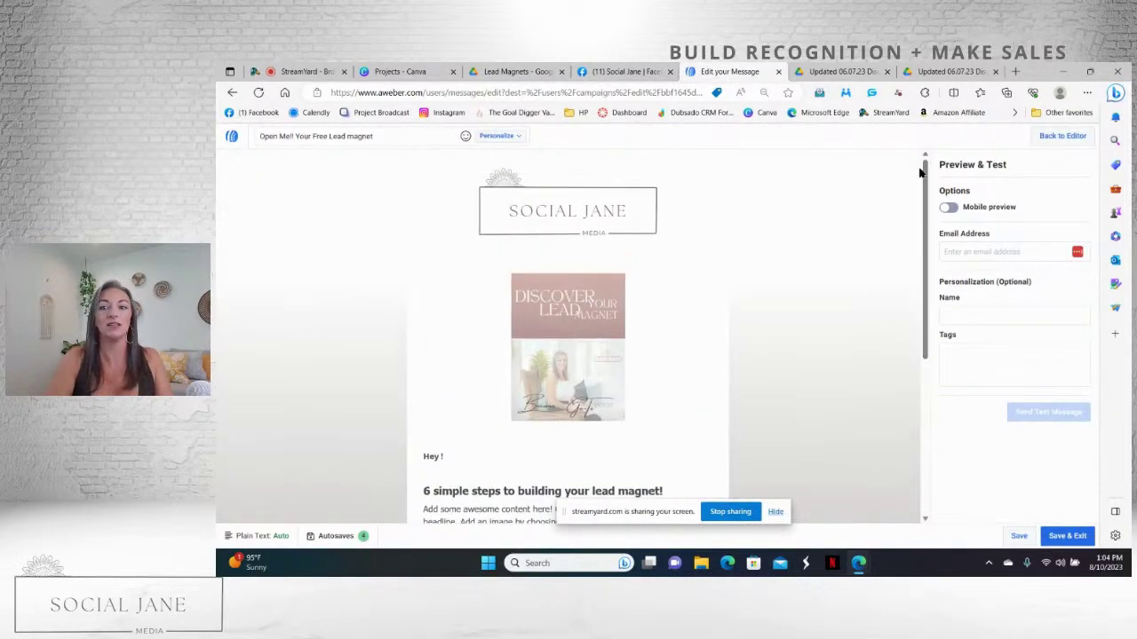
click(949, 208)
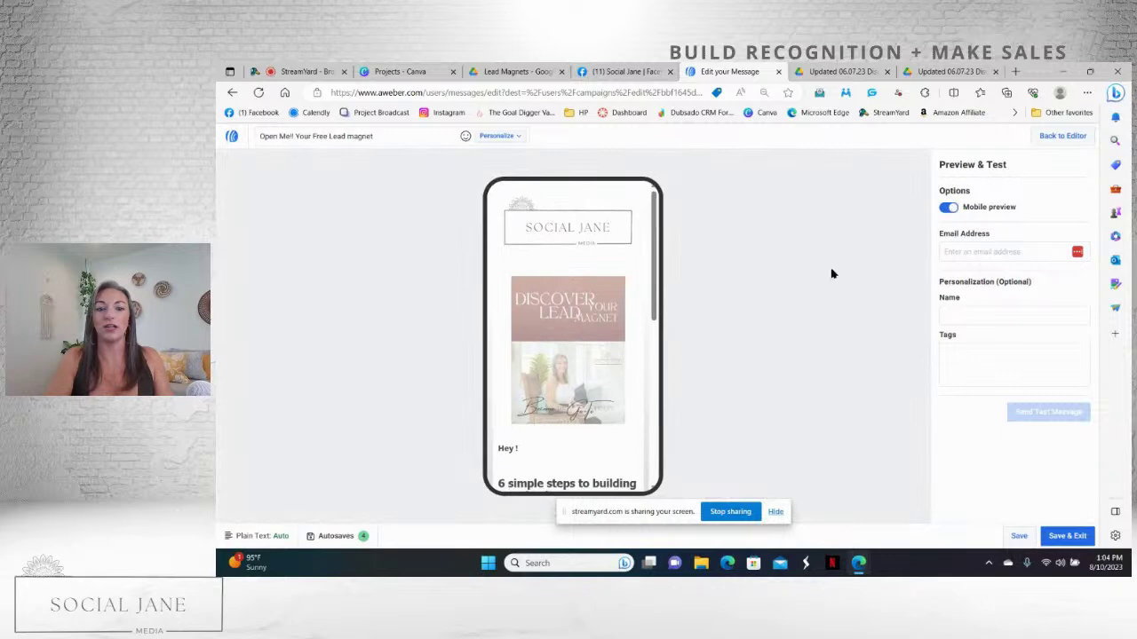
mouse_move(660, 223)
mouse_down()
mouse_move(664, 357)
mouse_move(660, 217)
mouse_up()
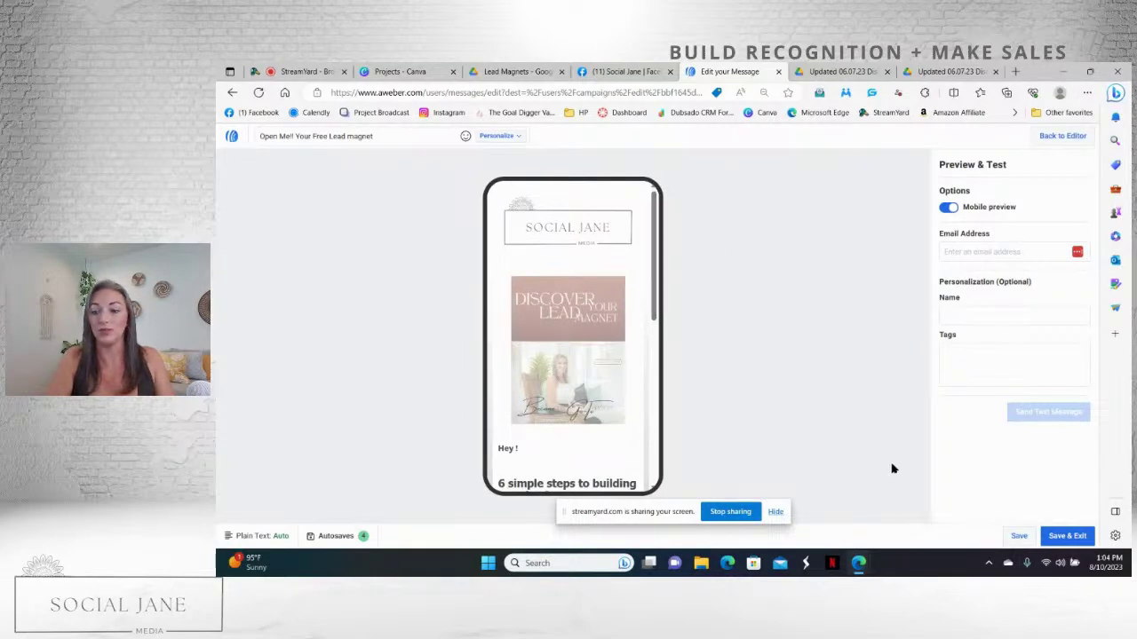
click(1072, 538)
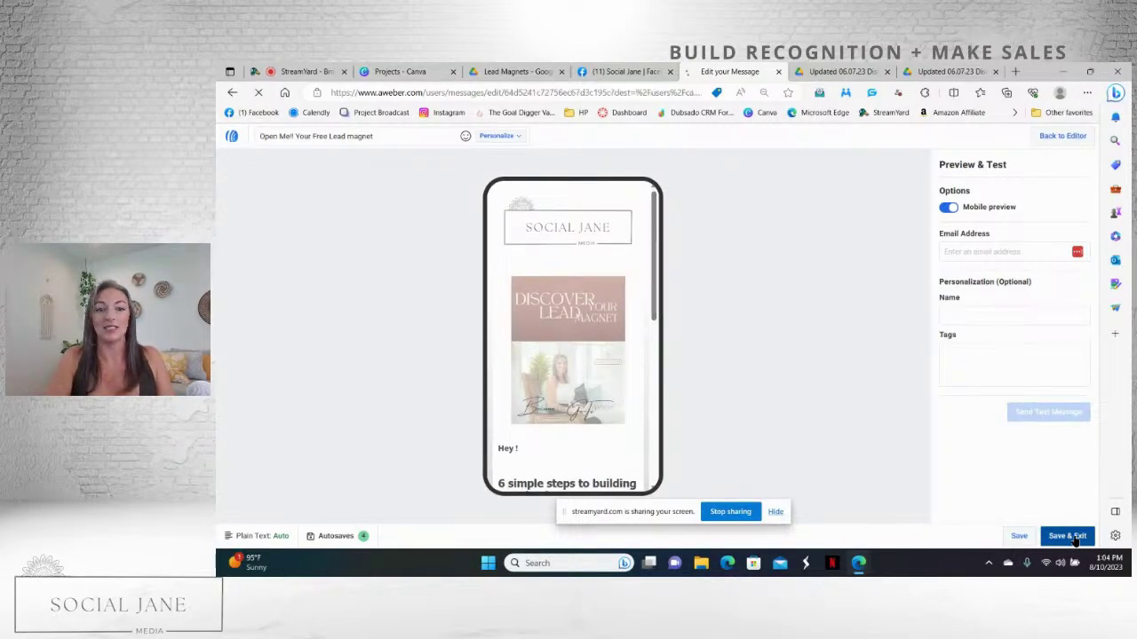
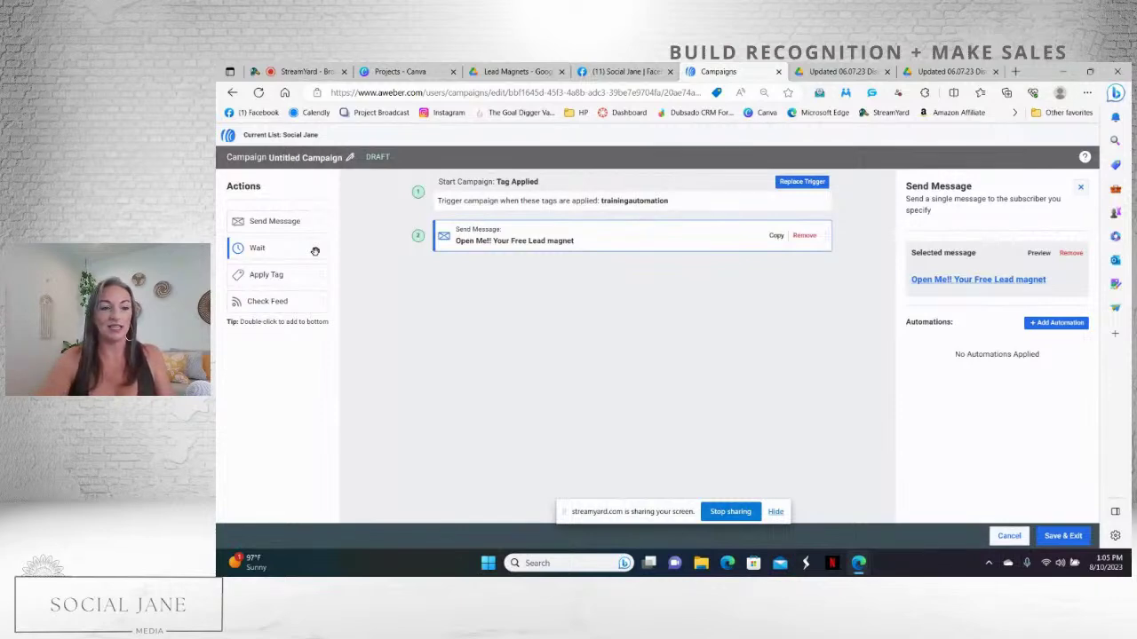
- Add a Wait action after the lead magnet message and set its interval to 1 hour
drag(314, 251, 533, 279)
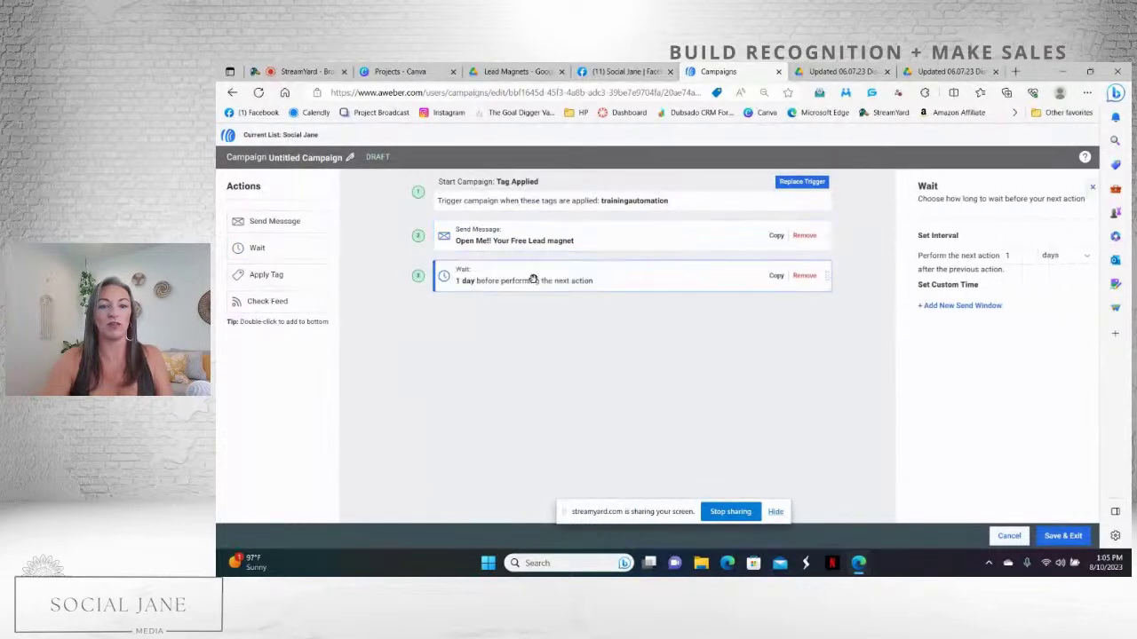
click(1059, 259)
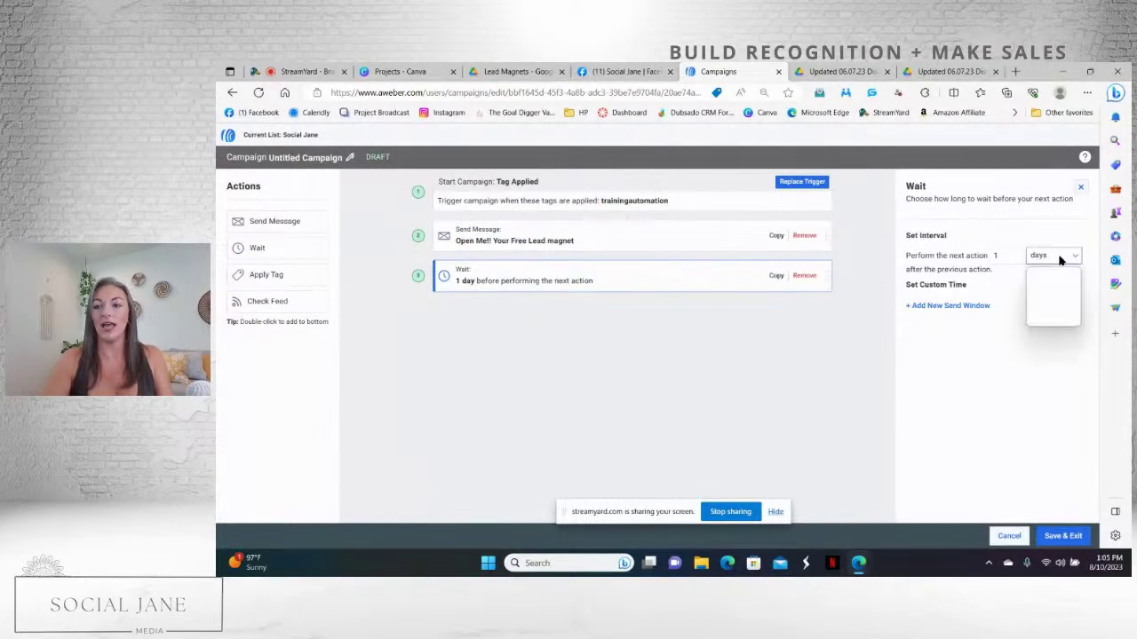
click(1062, 286)
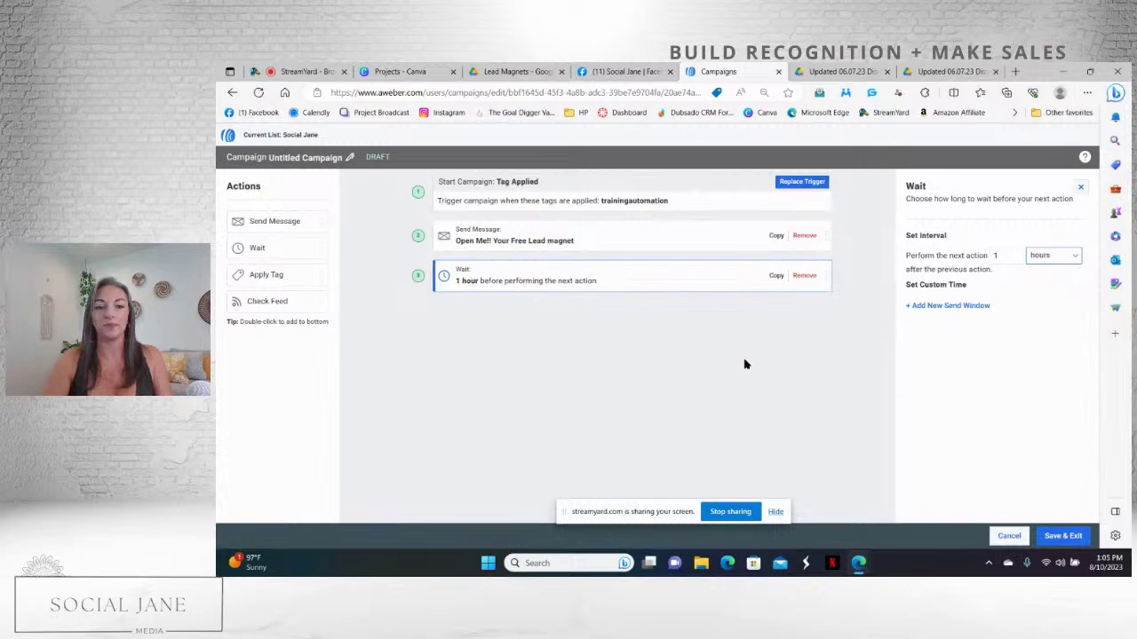
- Add a second Send Message action after the wait and create a new message with the subject "Hi! Hello!"
drag(311, 221, 558, 329)
click(928, 300)
click(930, 315)
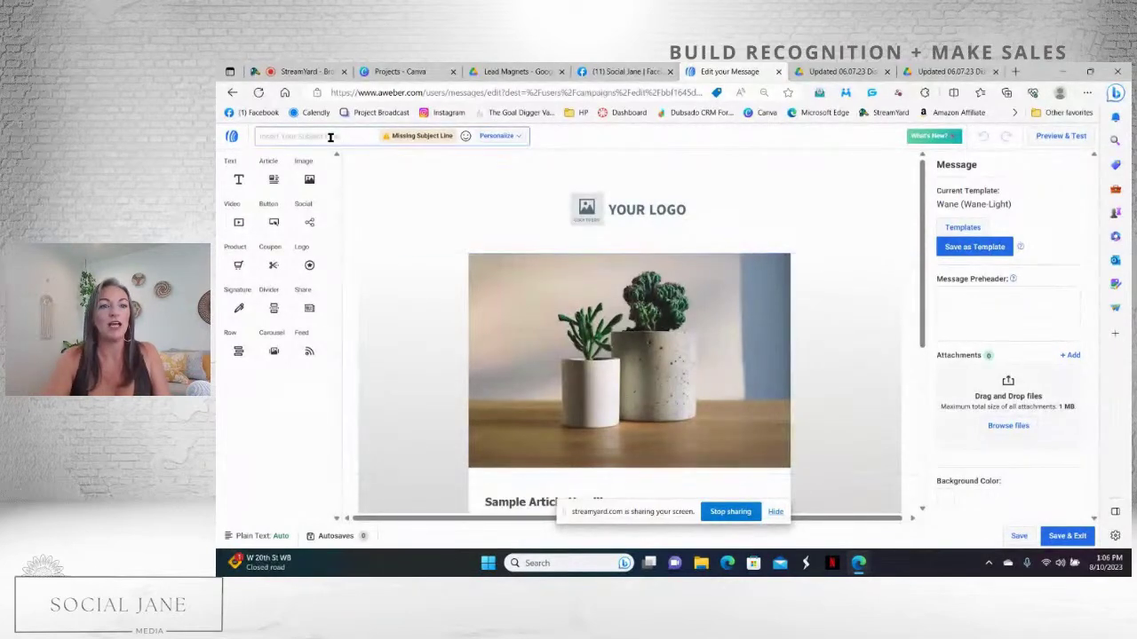
text(Hi)
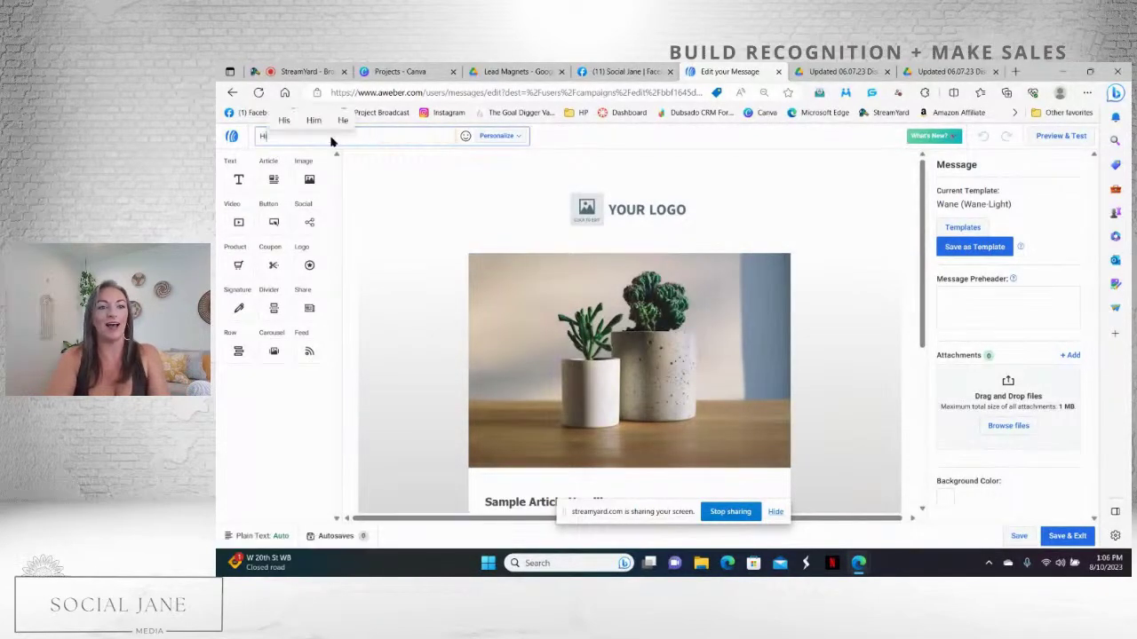
text(! Hello!)
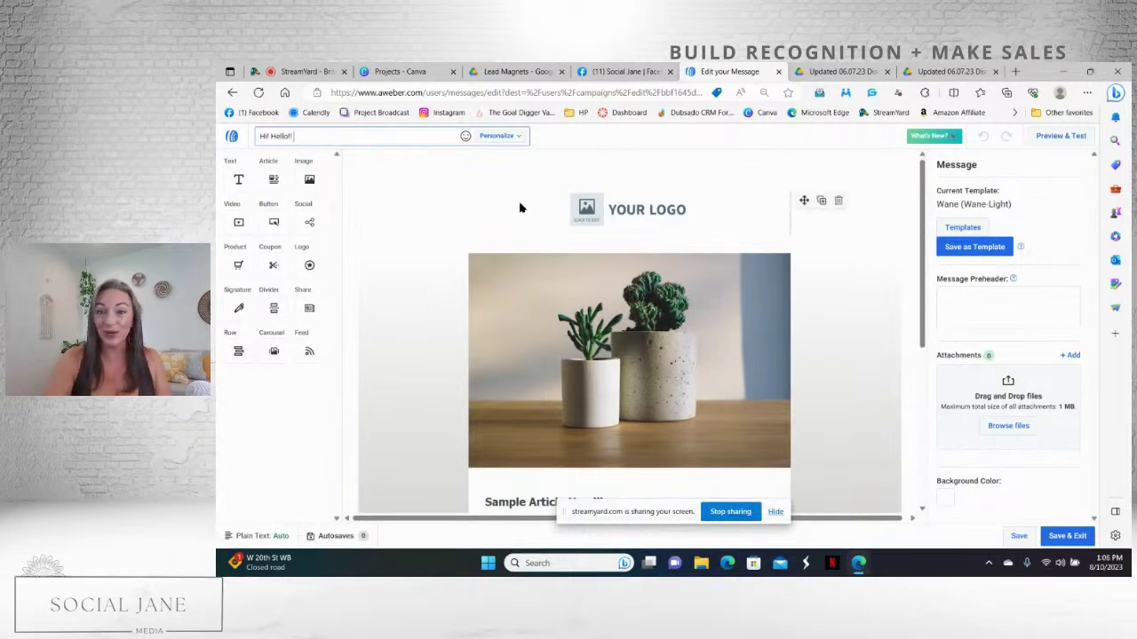
- Apply the saved template "Intro Email - Updated 7/21" to the "Hi! Hello!!" message
click(966, 228)
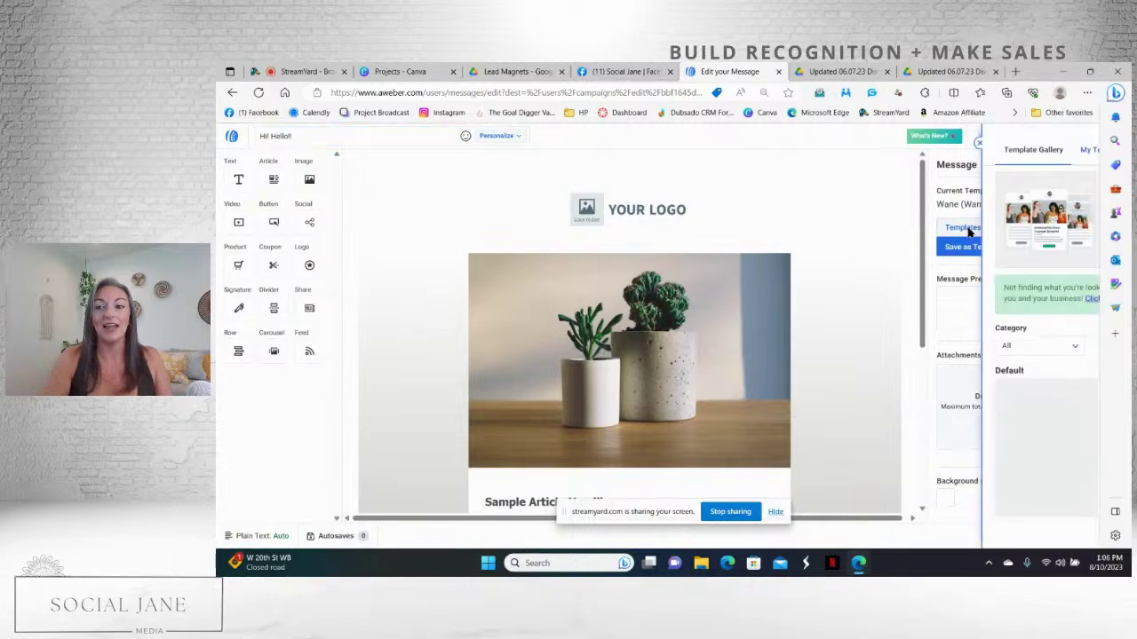
click(844, 152)
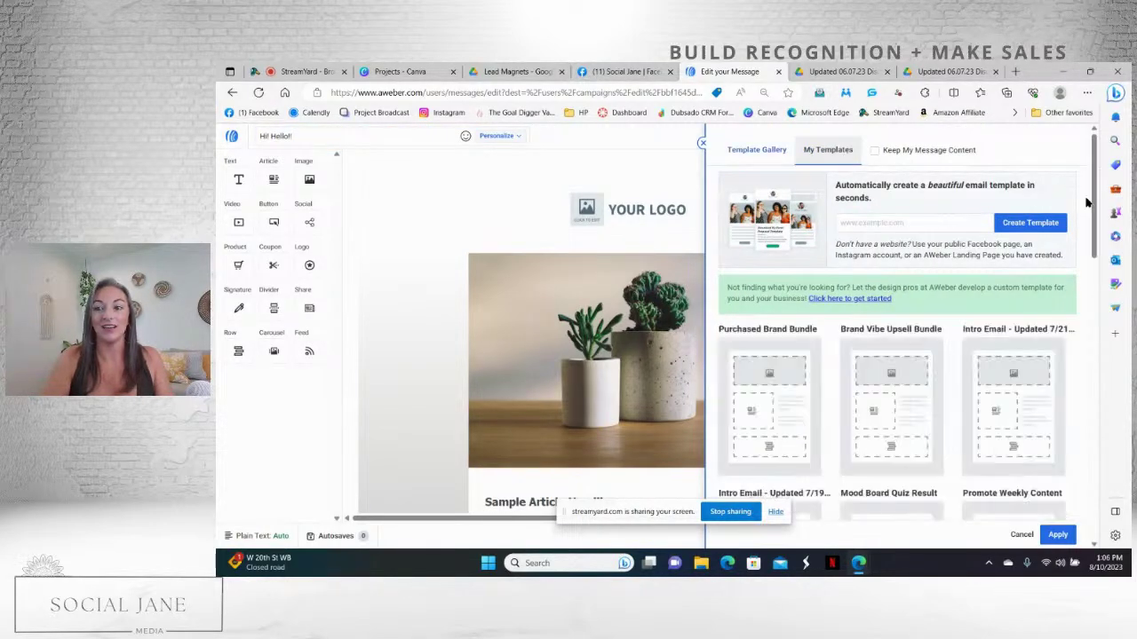
scroll(1094, 222, down, 1)
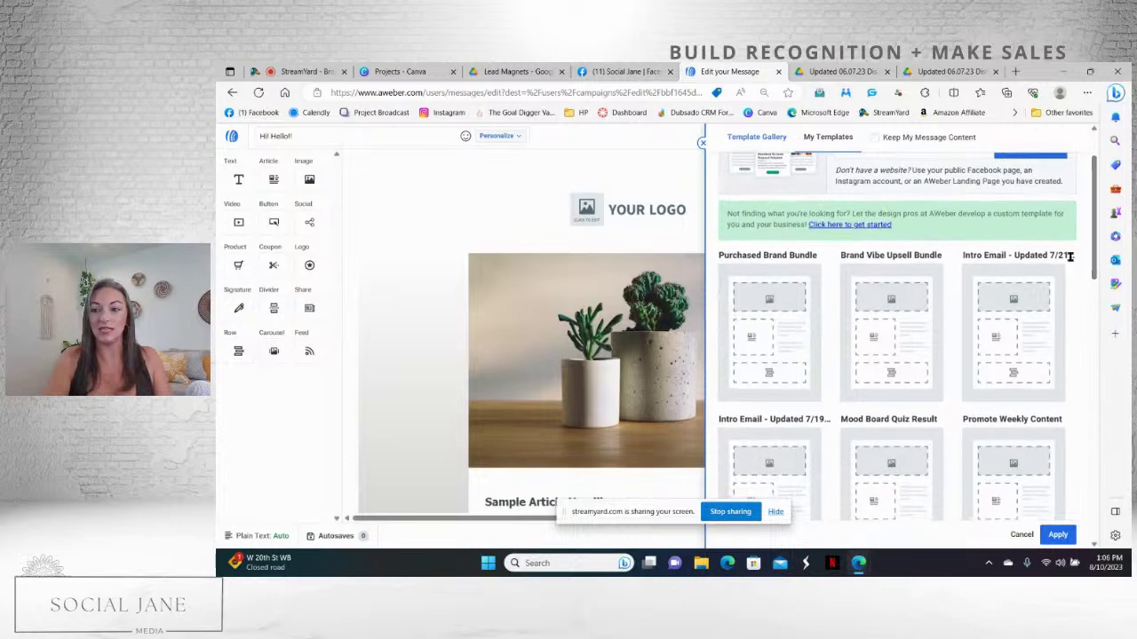
click(1008, 329)
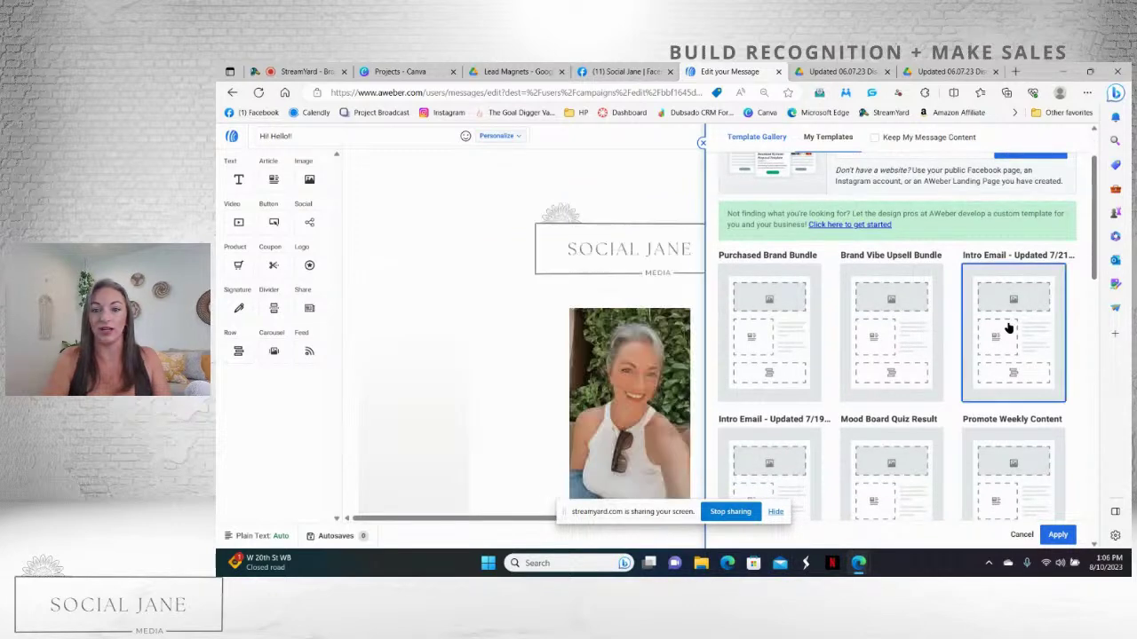
click(479, 293)
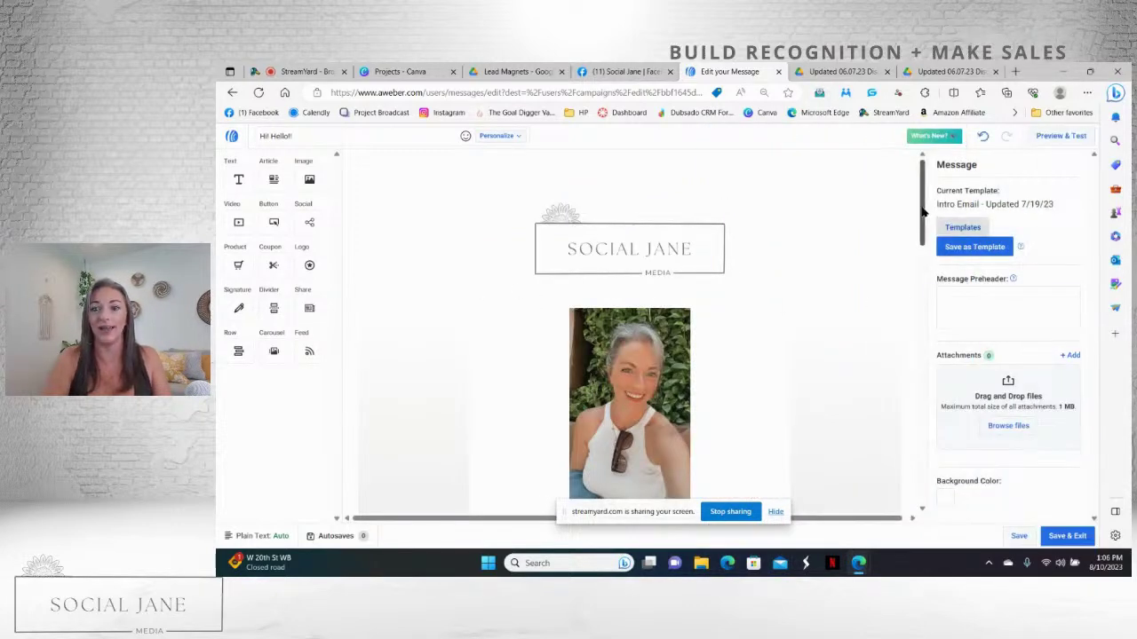
- Review the intro message, including the "Join the Social Jane Community" button's settings, and save and exit to the campaign
mouse_move(922, 211)
mouse_down()
mouse_move(946, 469)
mouse_move(928, 195)
mouse_up()
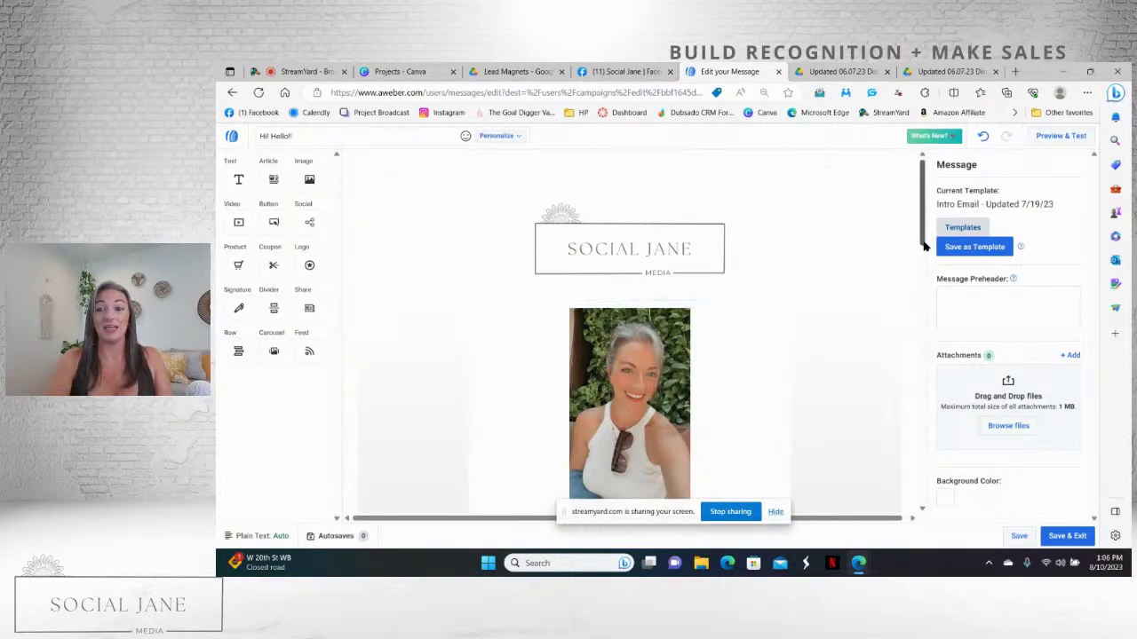
drag(922, 240, 921, 382)
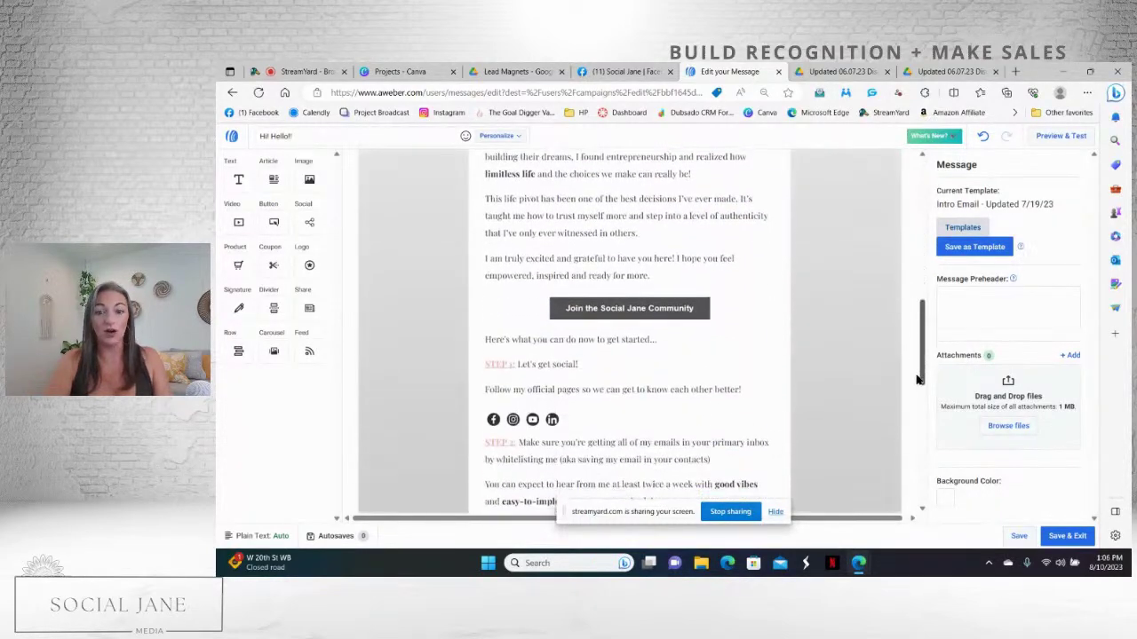
click(681, 308)
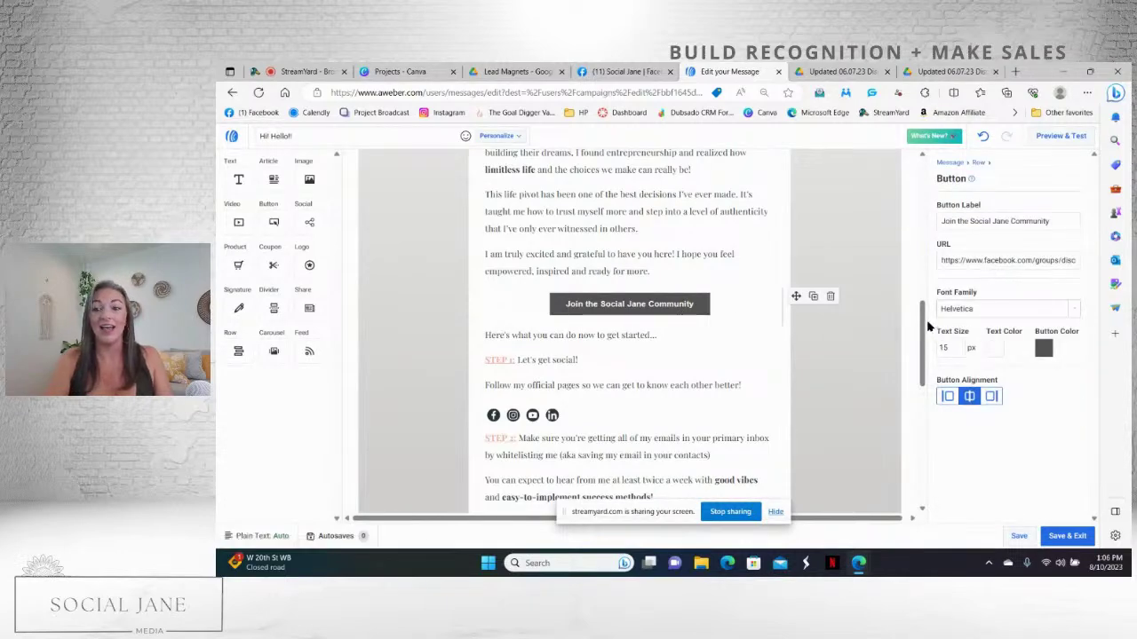
drag(925, 319, 914, 146)
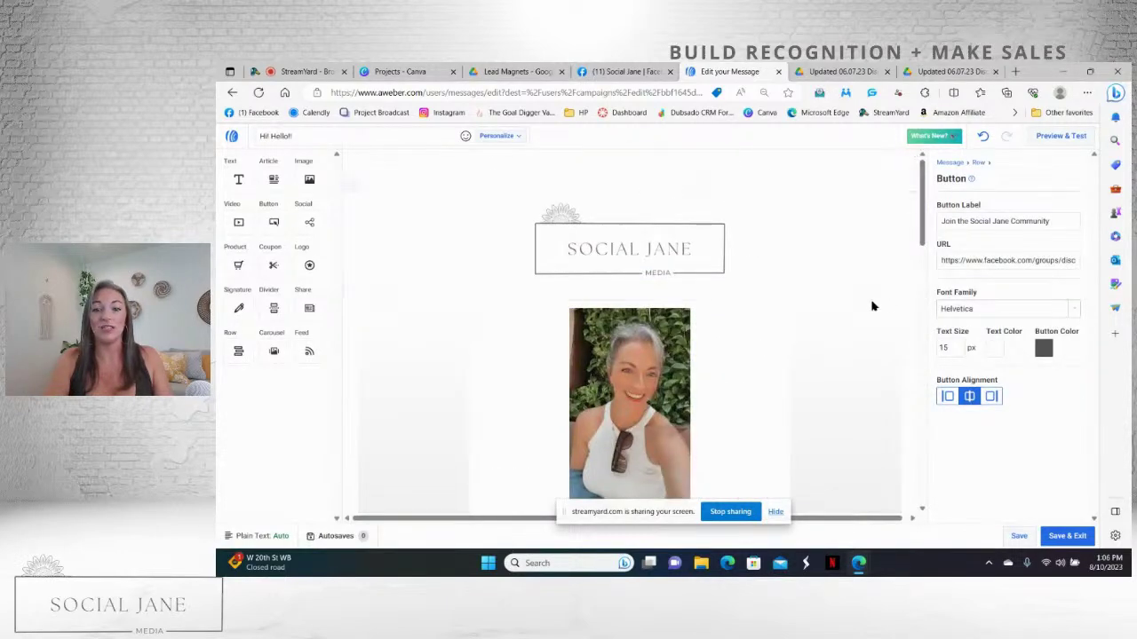
click(949, 162)
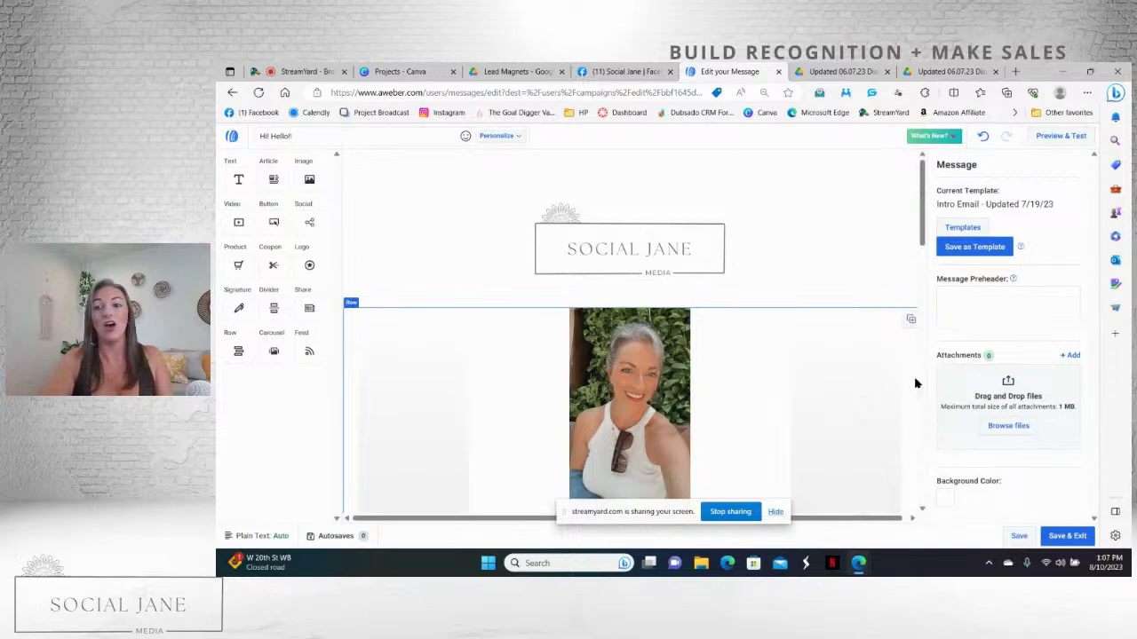
click(974, 252)
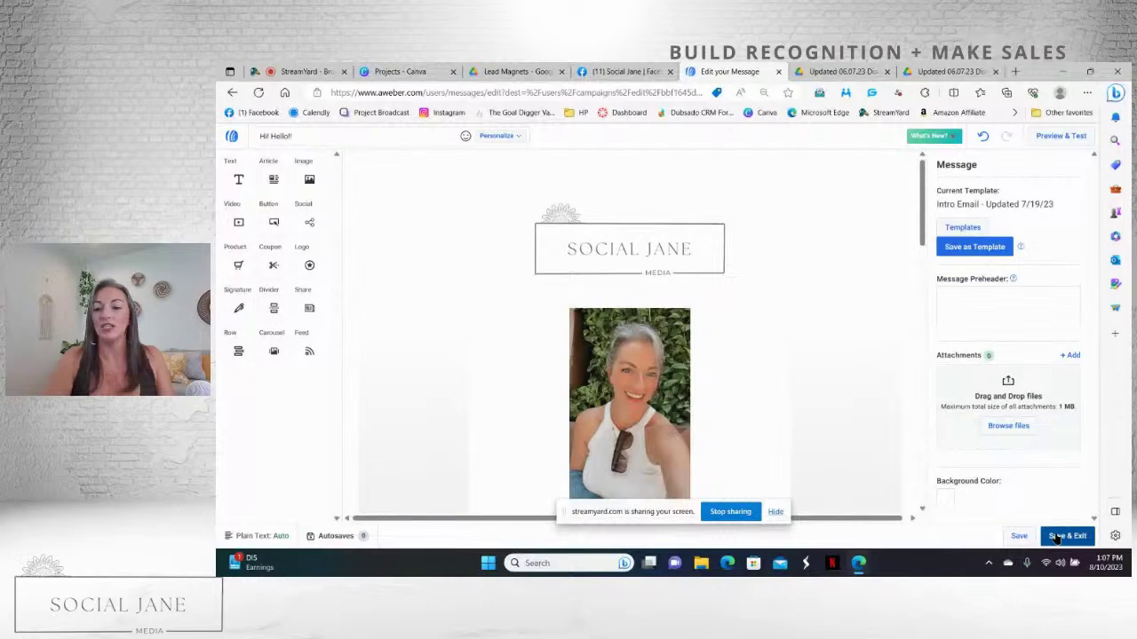
click(1056, 537)
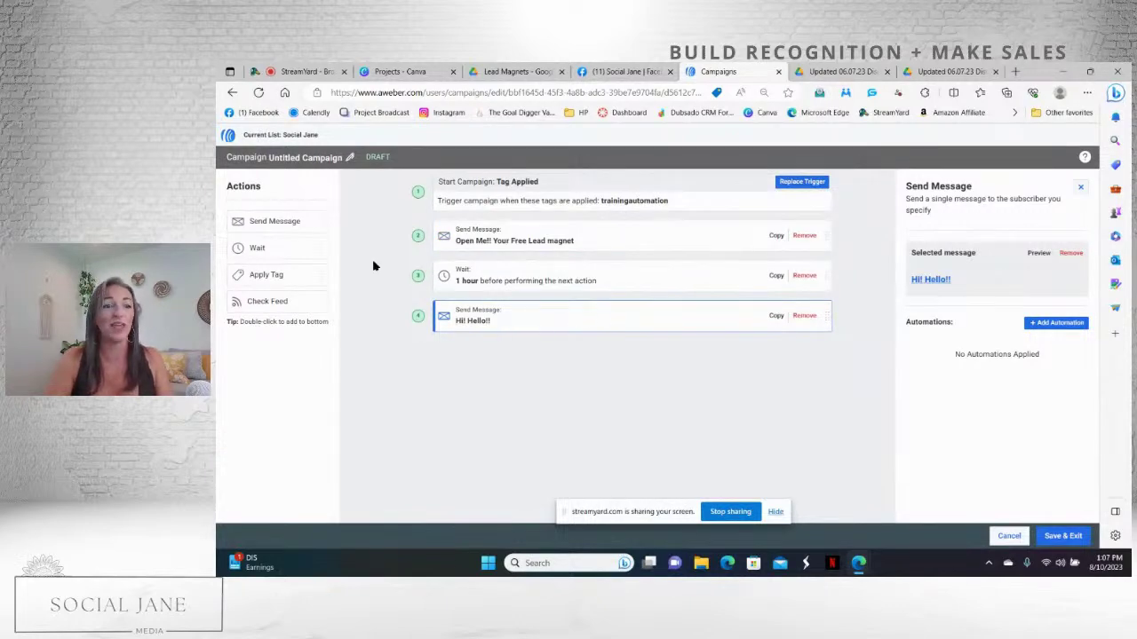
- Add a 1-day Wait and another Send Message action after "Hi! Hello!!", and create its message with the Drag & Drop Email Builder
drag(315, 249, 551, 363)
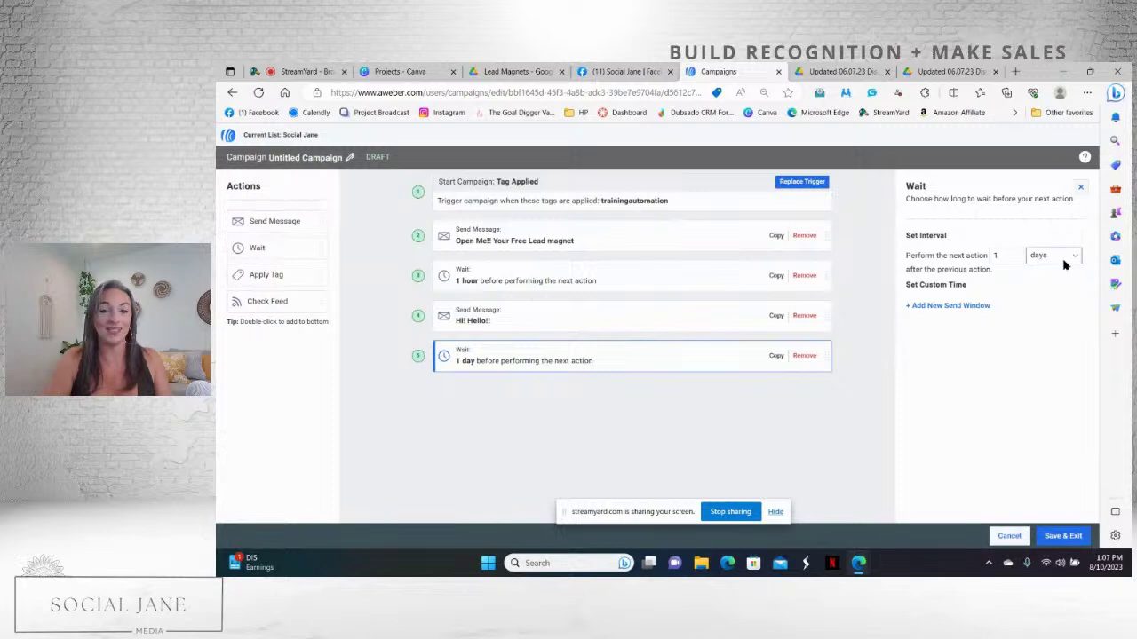
drag(310, 218, 479, 401)
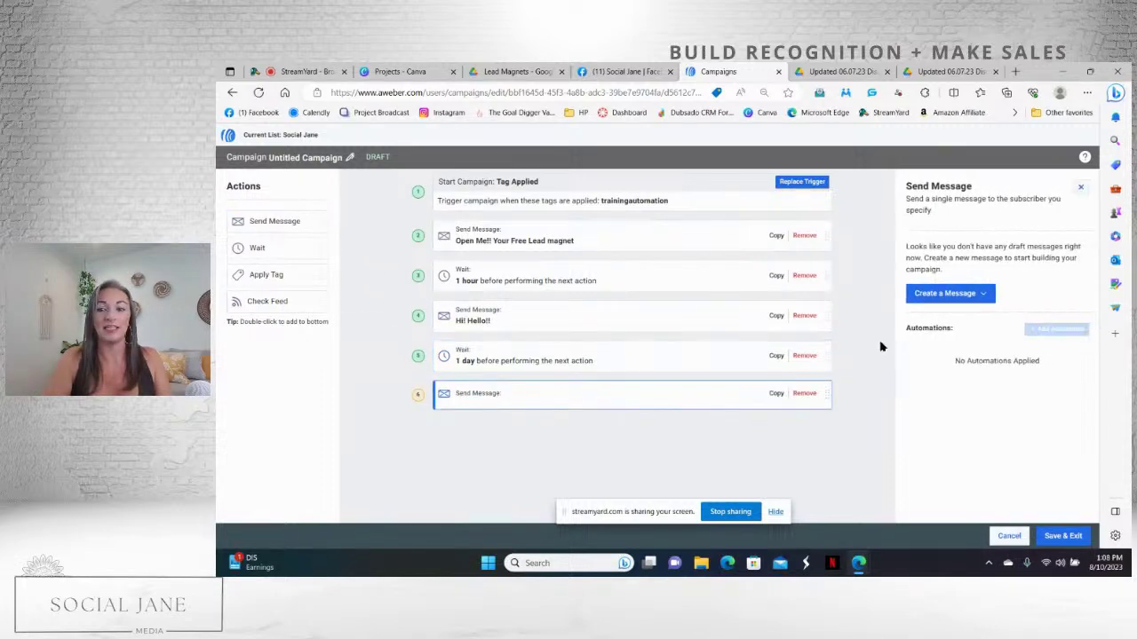
click(963, 295)
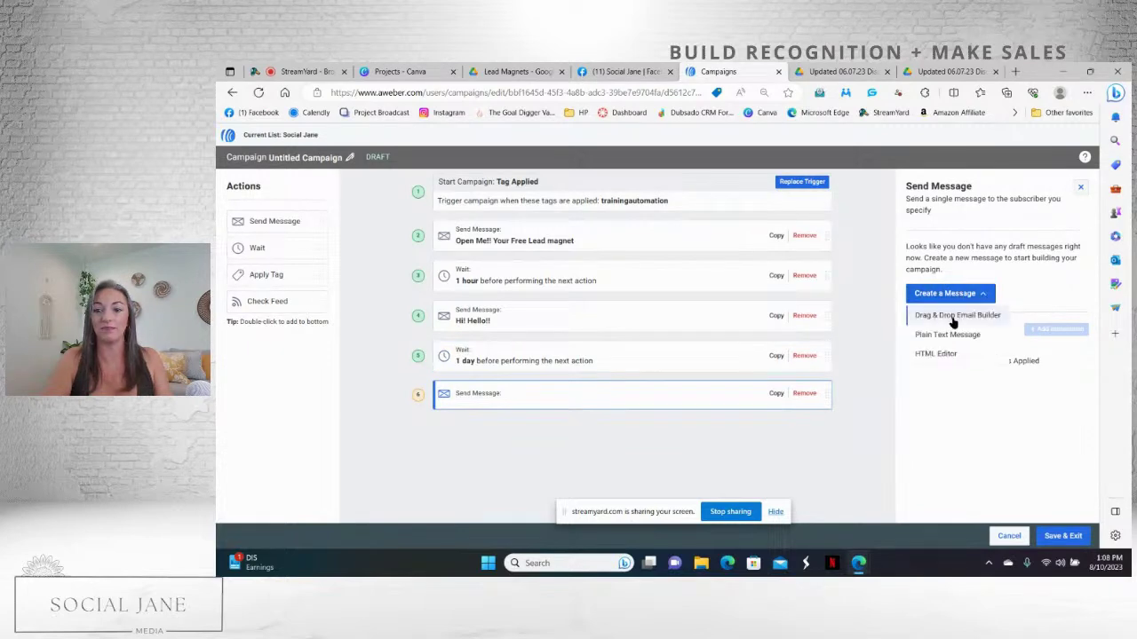
click(953, 320)
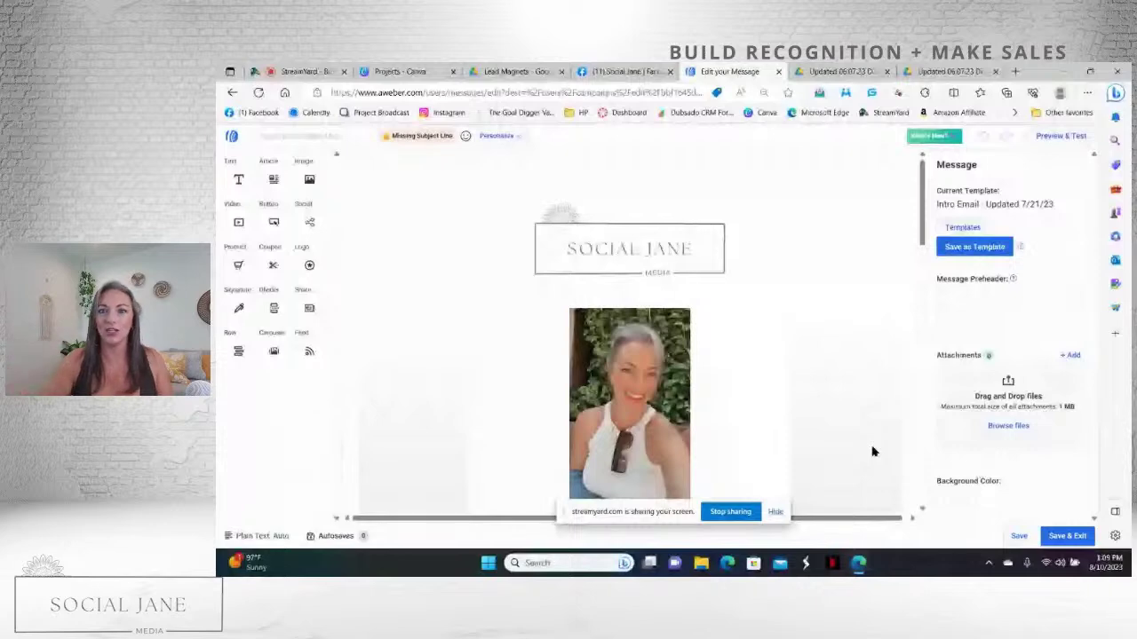
- Apply the saved "Recipe eBook" template to the new message and look through its content
click(962, 228)
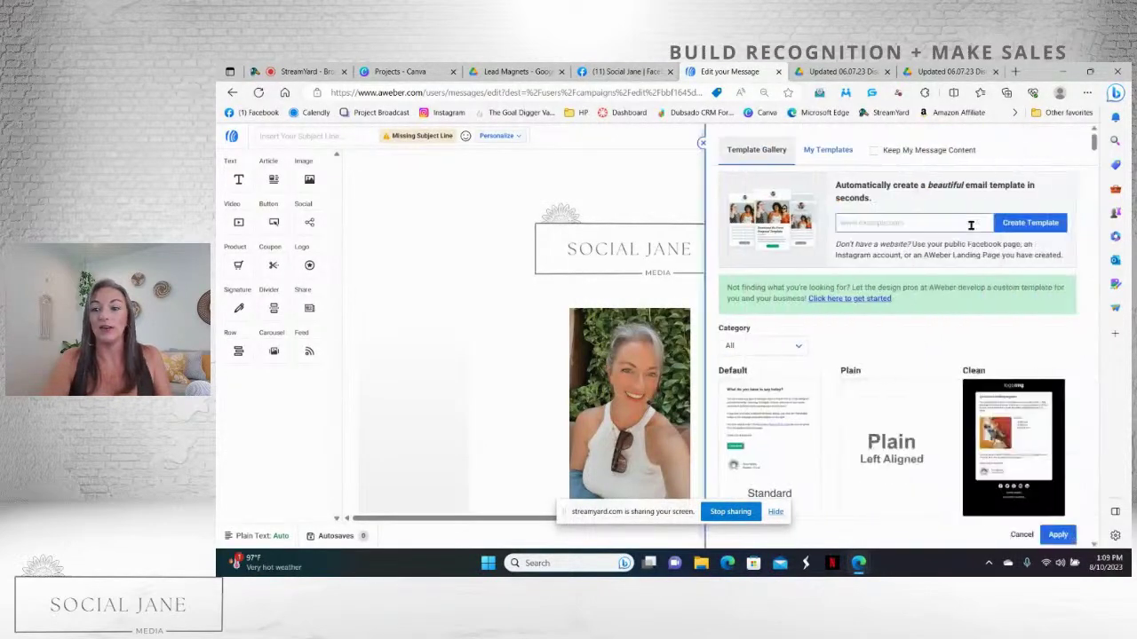
click(815, 151)
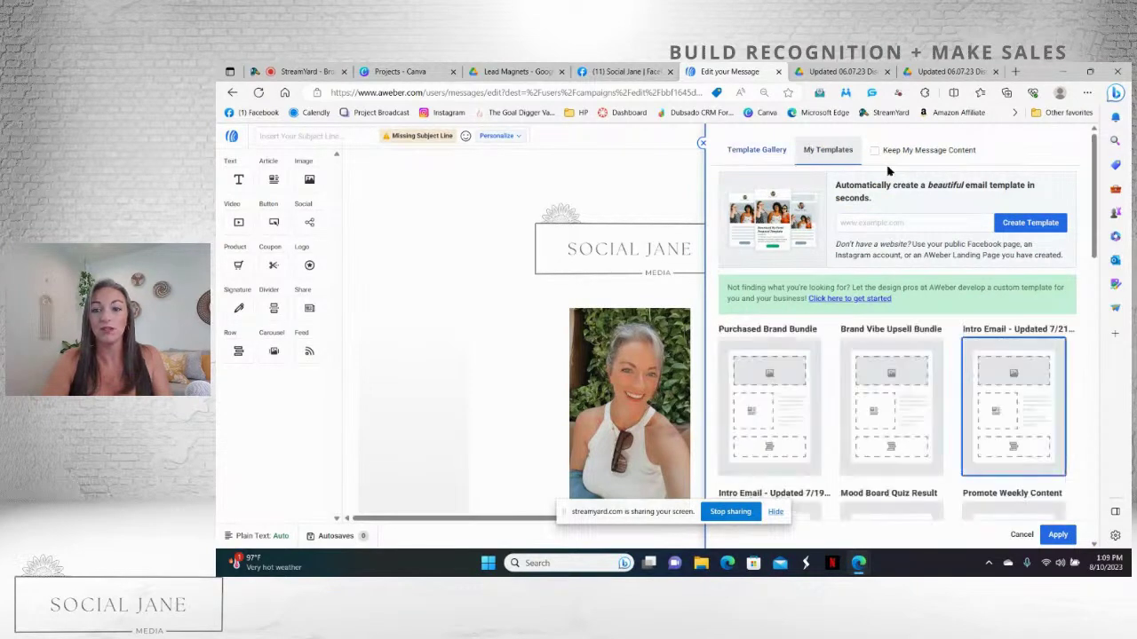
drag(1094, 209, 1091, 444)
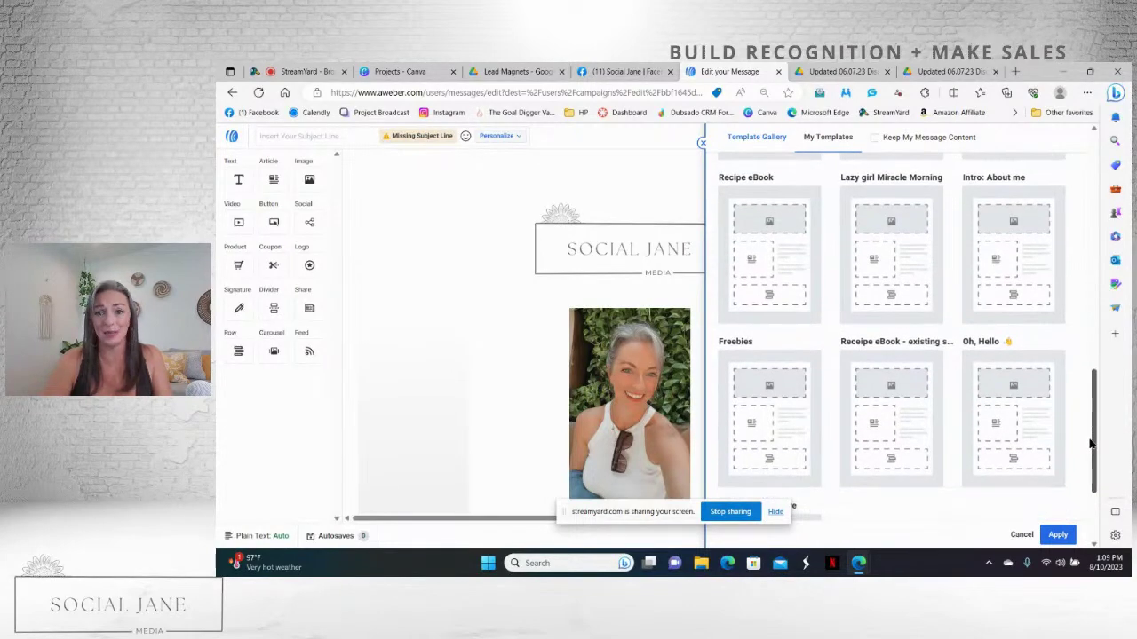
click(788, 288)
click(1057, 535)
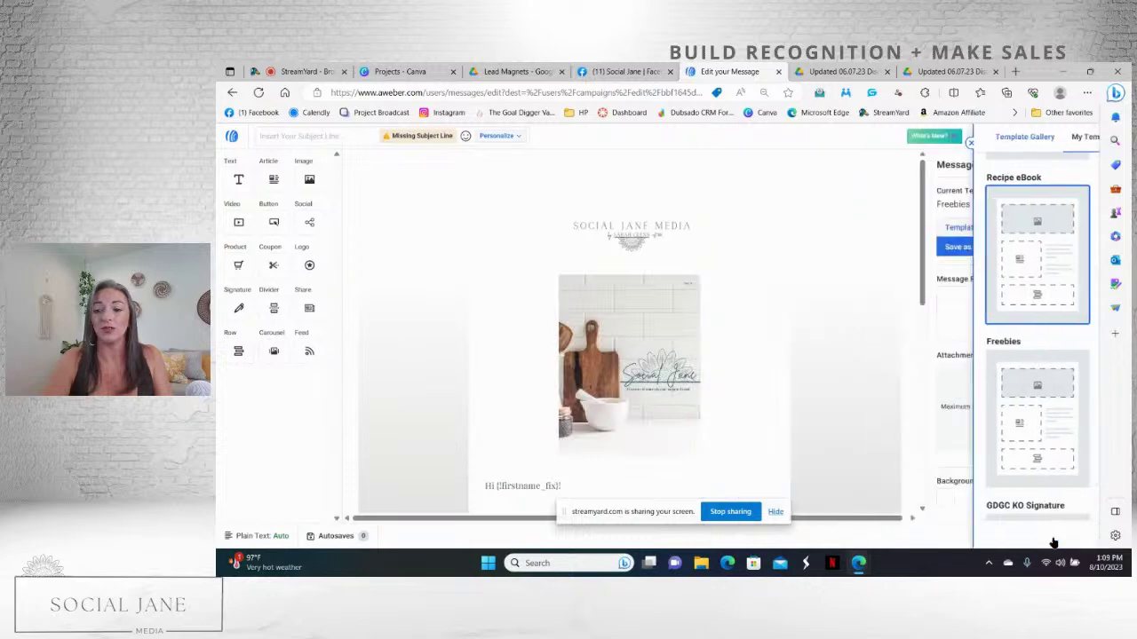
click(844, 401)
scroll(914, 248, down, 3)
scroll(922, 222, up, 3)
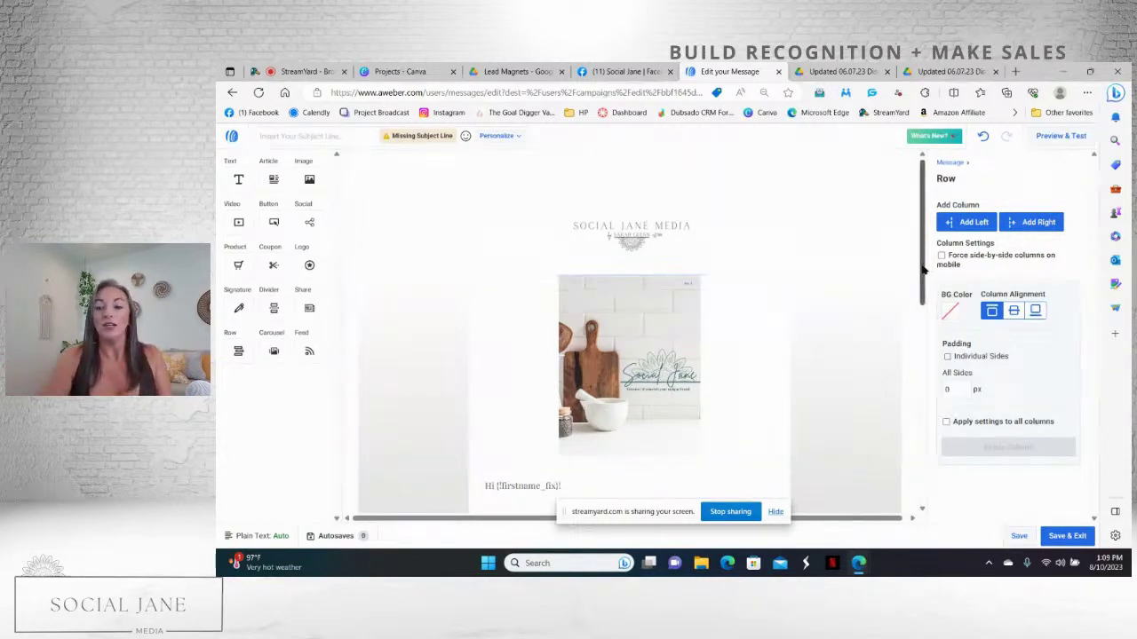
mouse_move(924, 276)
mouse_down()
mouse_move(928, 449)
mouse_move(920, 219)
mouse_up()
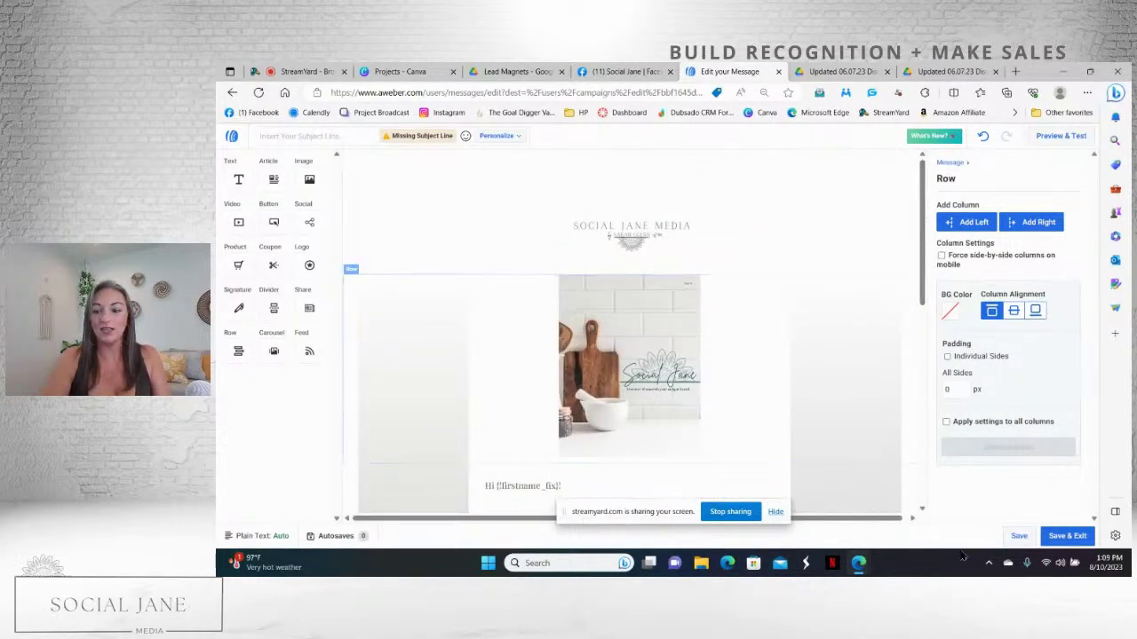
- Set the message's subject to "Food!", then save and exit both the message and the campaign
click(303, 135)
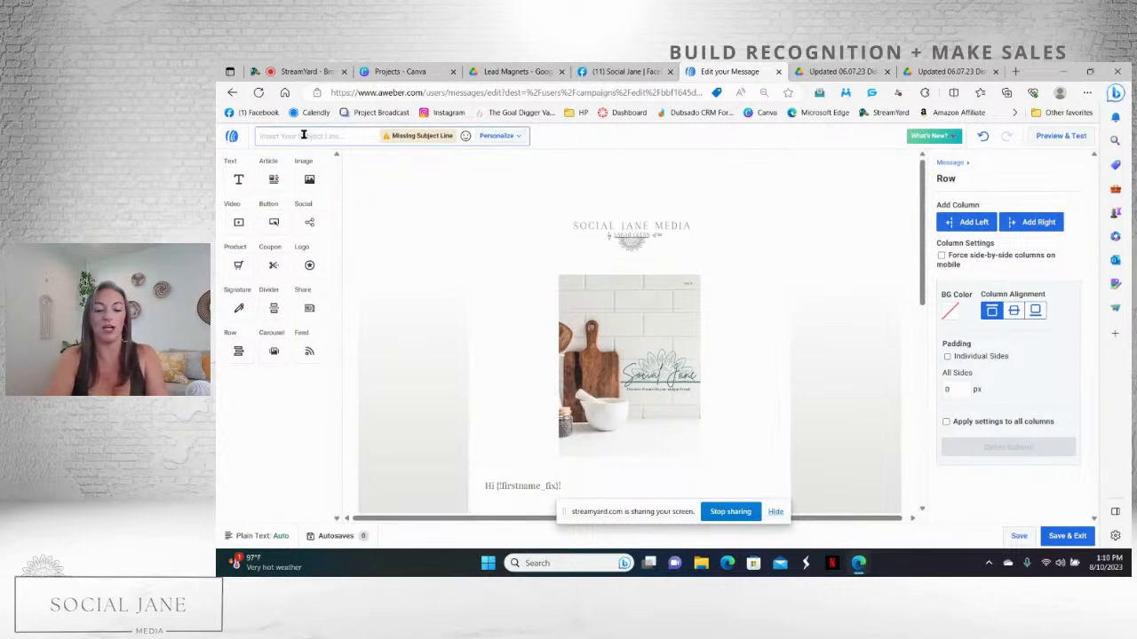
text(Food)
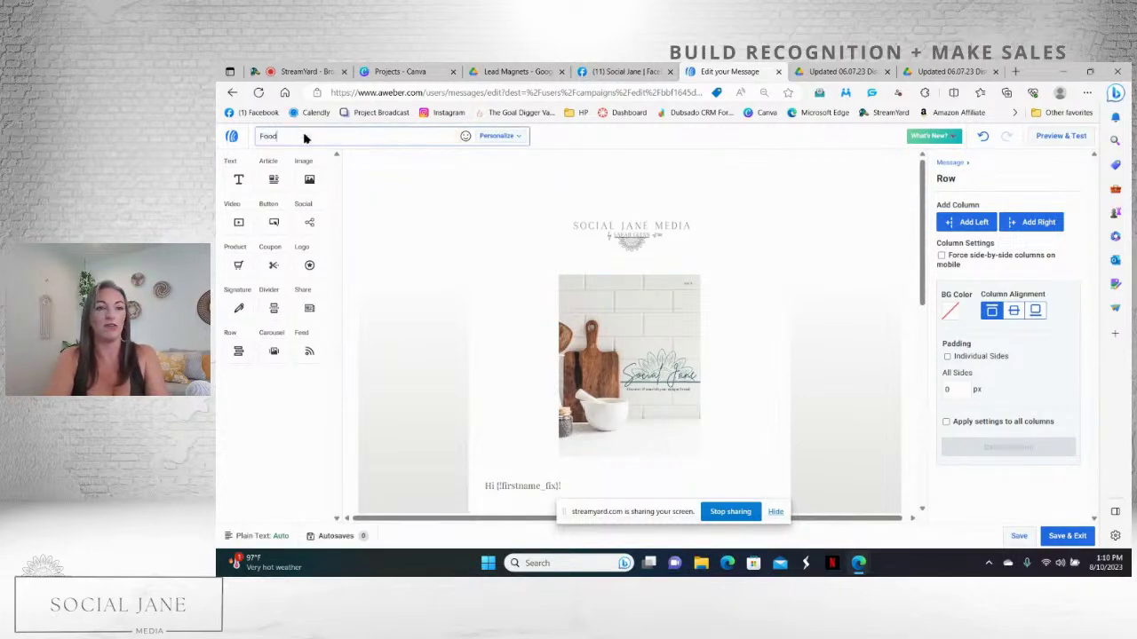
text(!)
click(1068, 536)
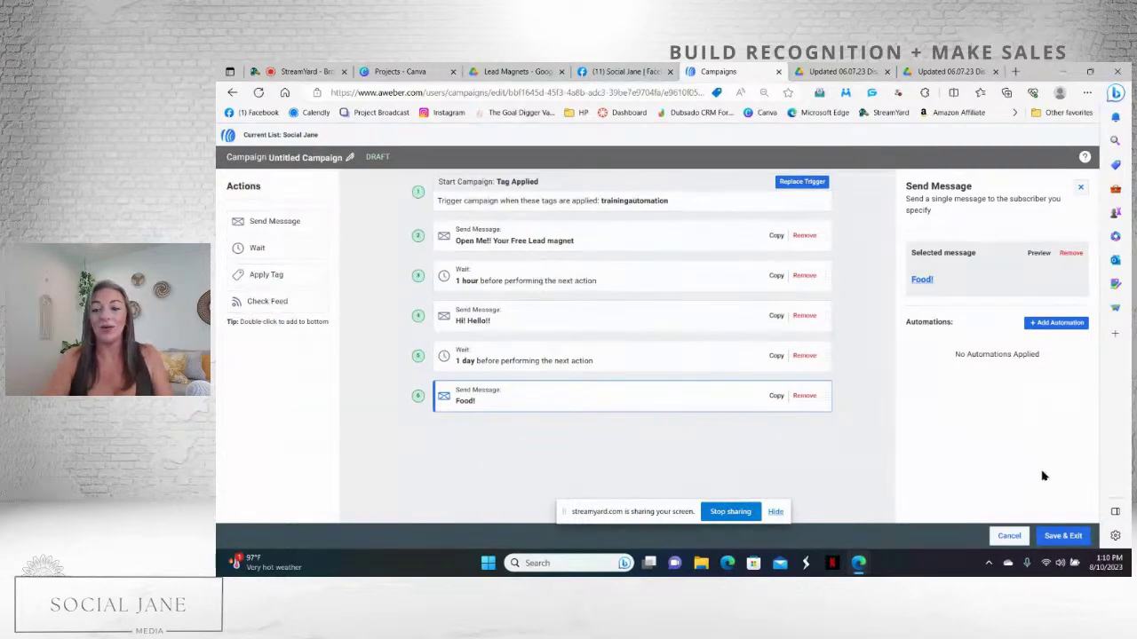
click(1059, 537)
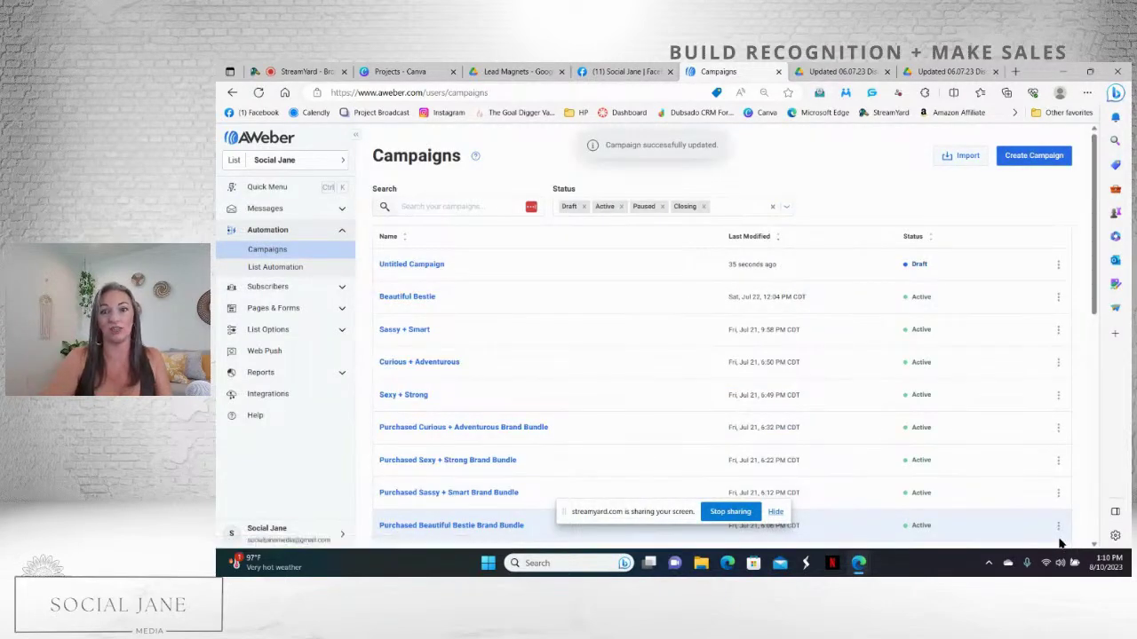
- Reopen the untitled draft campaign, rename it "lead mag automation", and save and exit
click(416, 265)
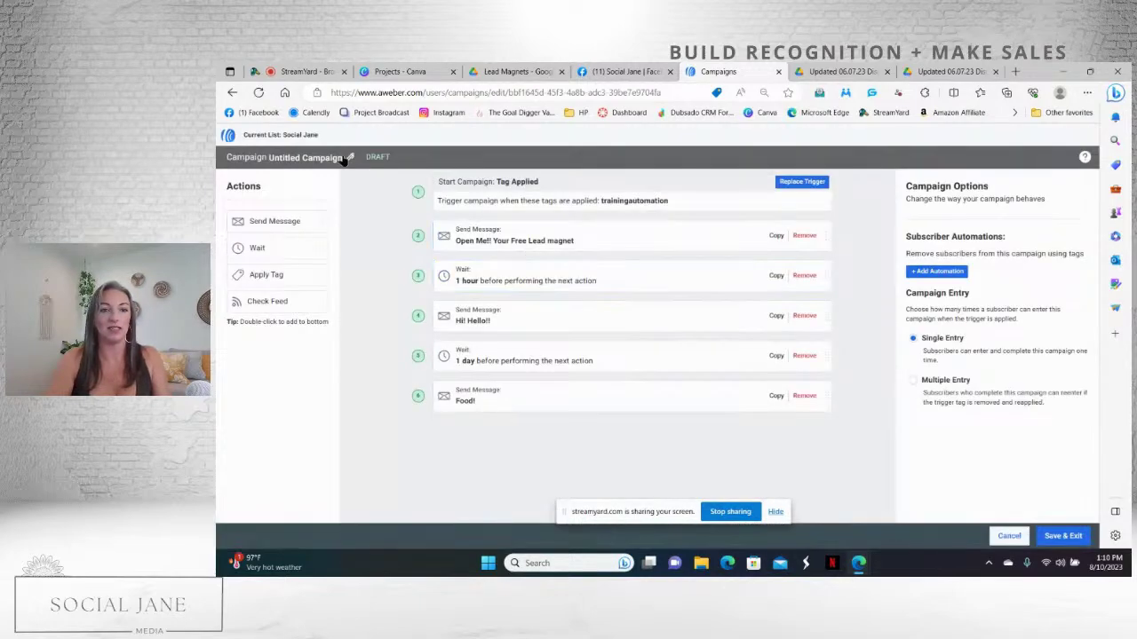
click(342, 156)
drag(342, 157, 216, 153)
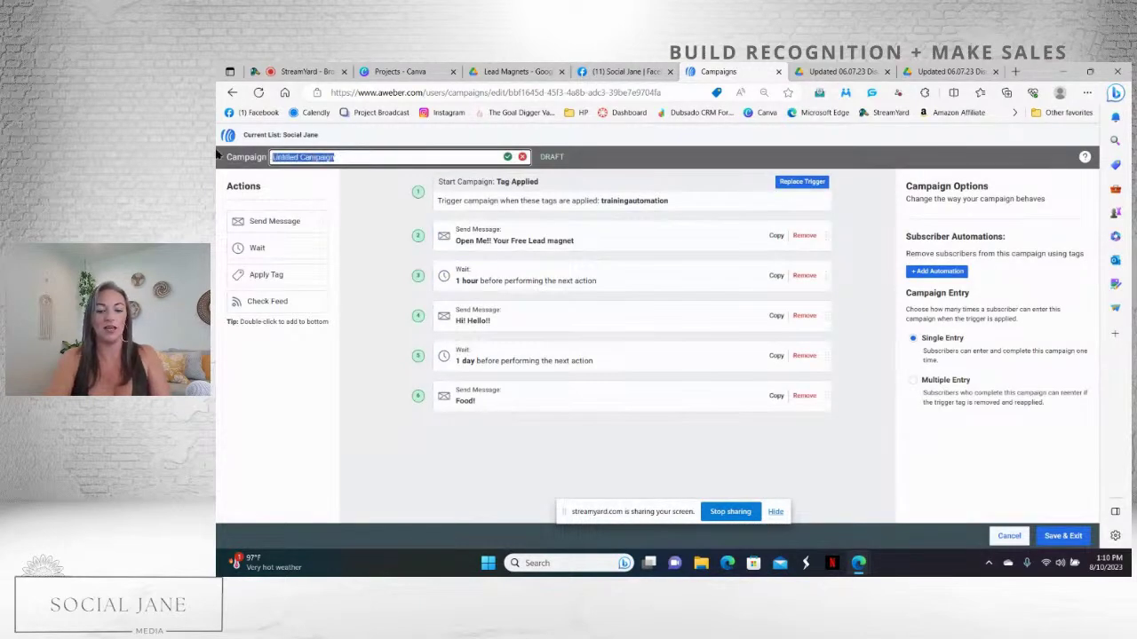
text(lead mag )
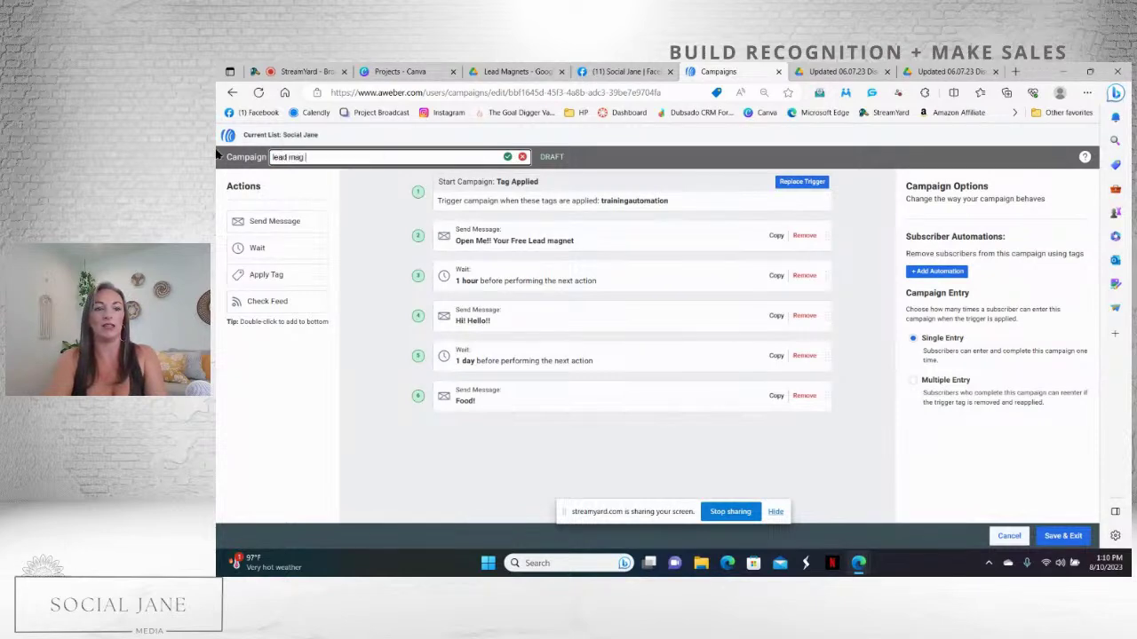
text(automation)
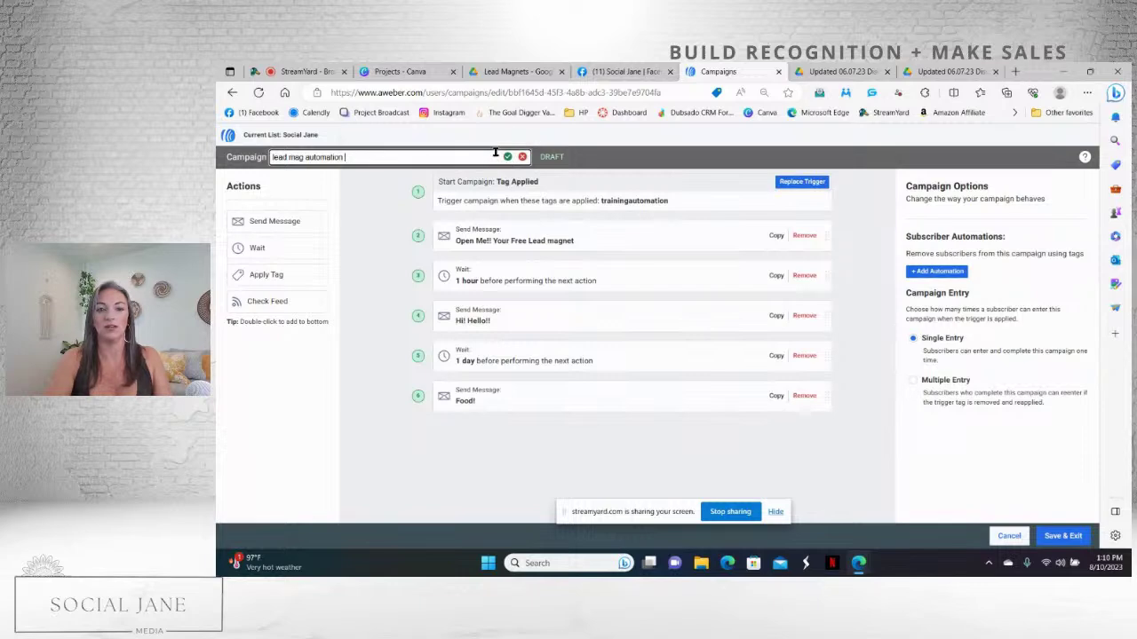
click(507, 157)
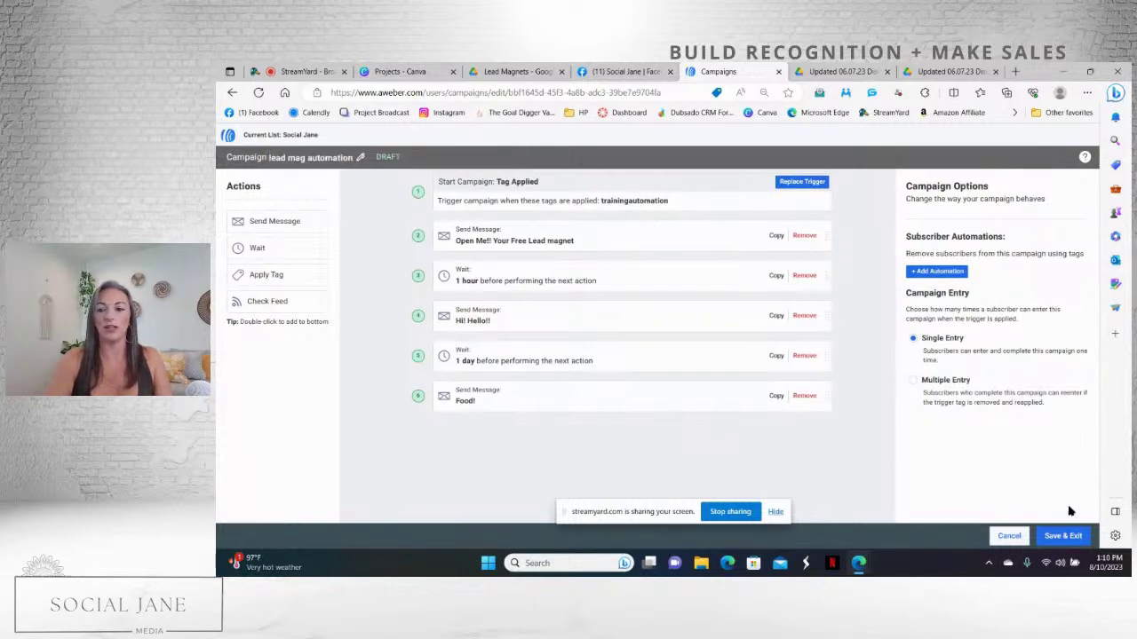
click(1078, 541)
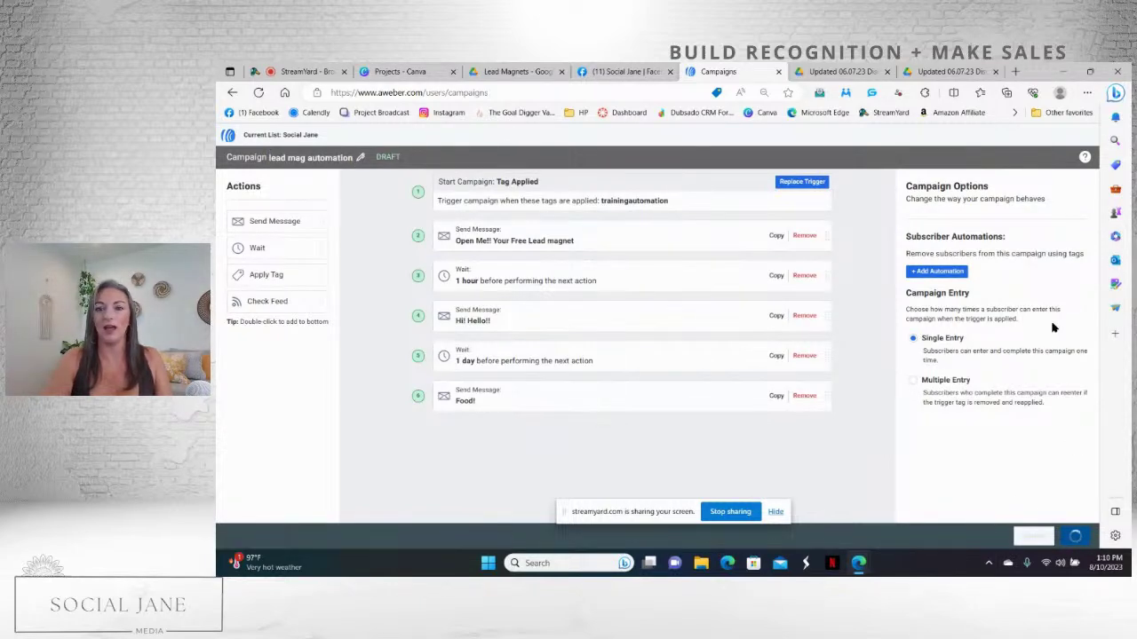
- Activate the "lead mag automation" campaign from the campaign list
click(1058, 265)
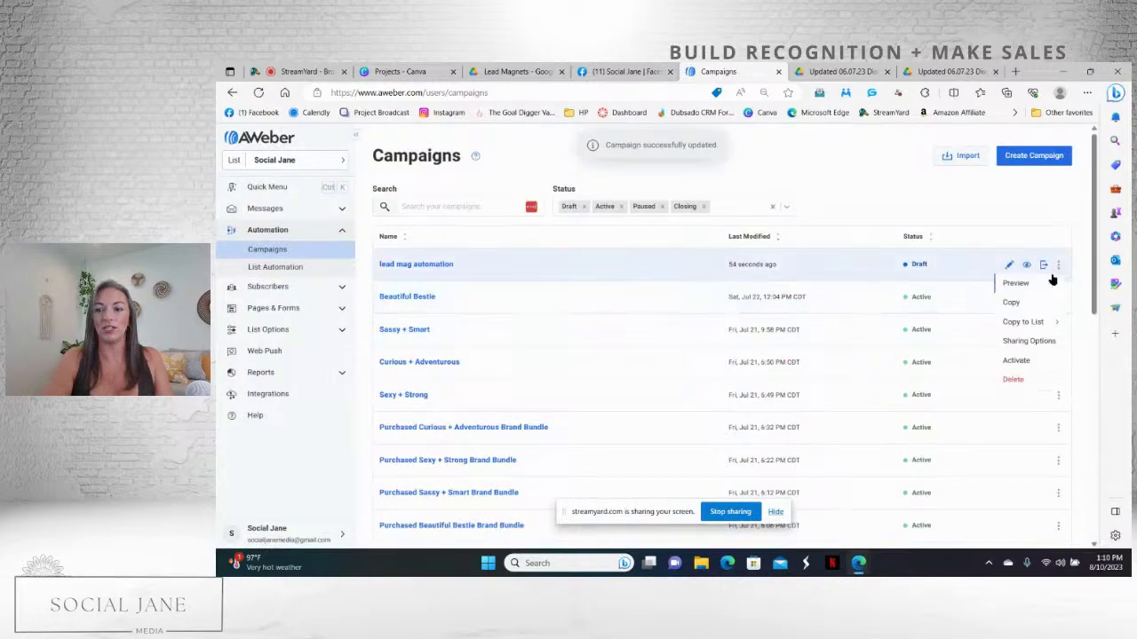
click(1032, 360)
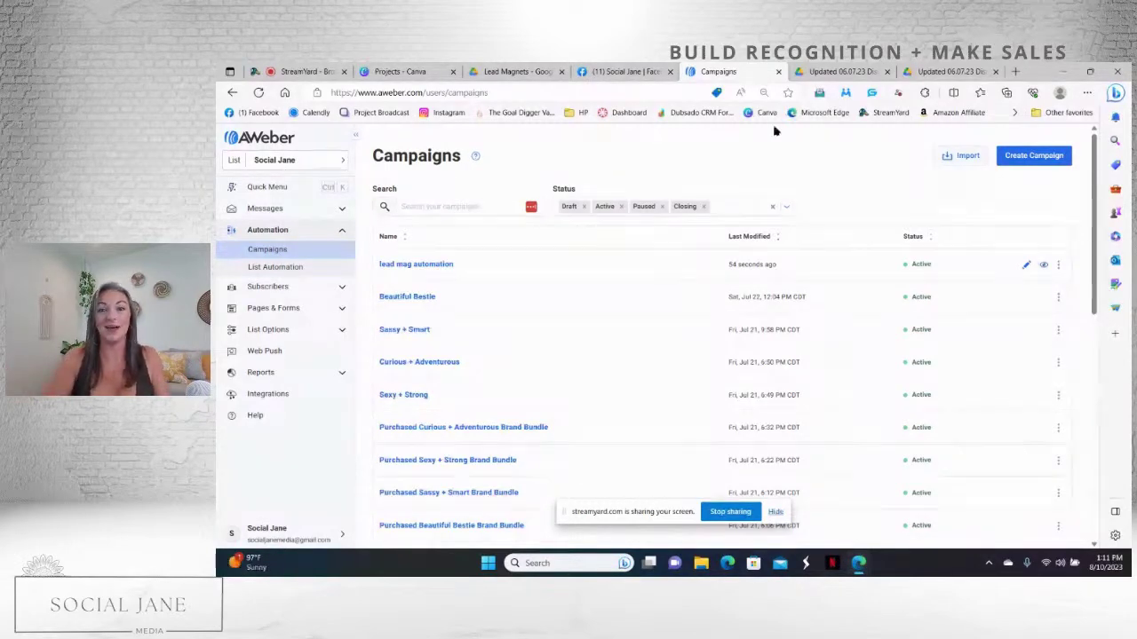
click(302, 71)
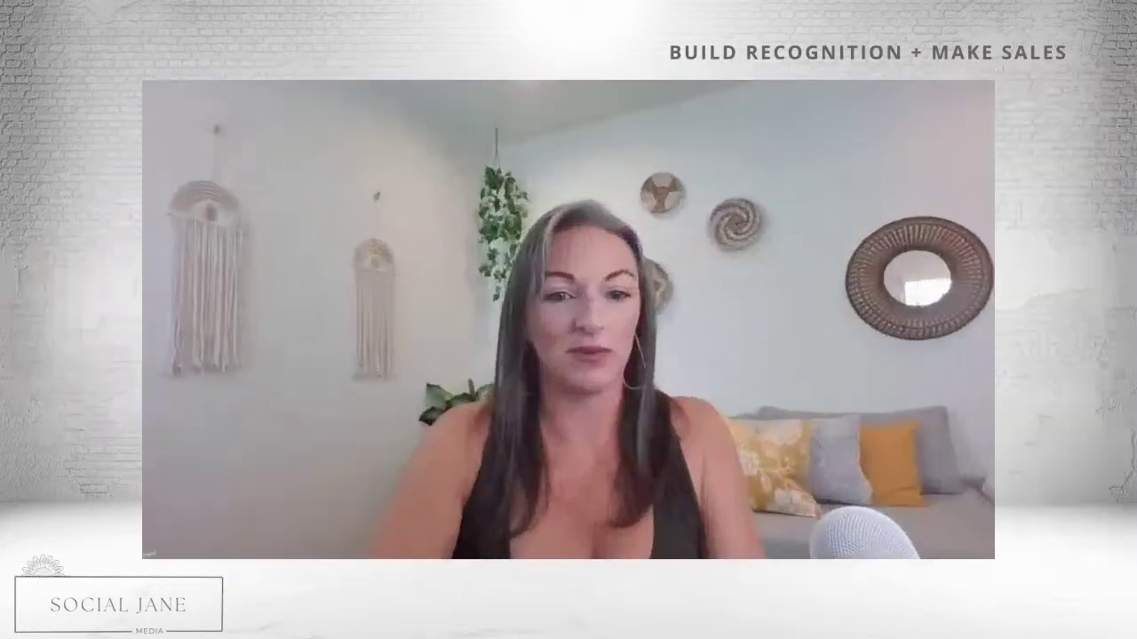